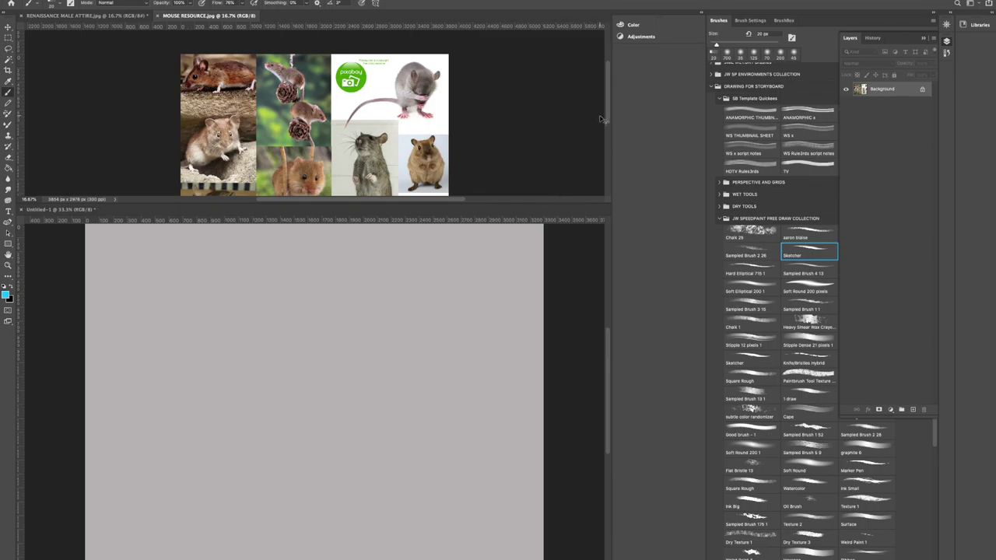
# Review the mouse photos and the Renaissance male attire sheet to gather ideas for a costumed mouse character.
pyautogui.hotkey('ctrl', '-')
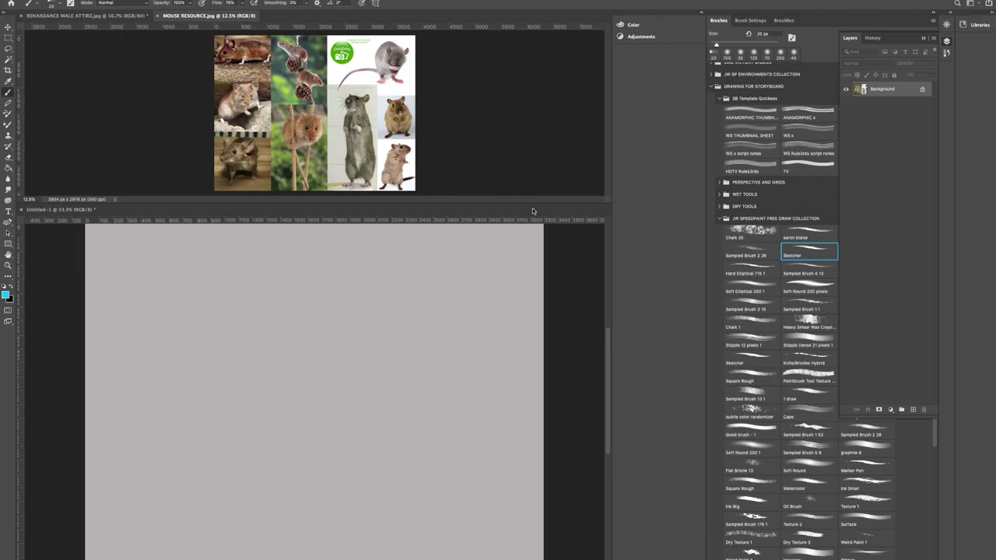
pyautogui.click(109, 17)
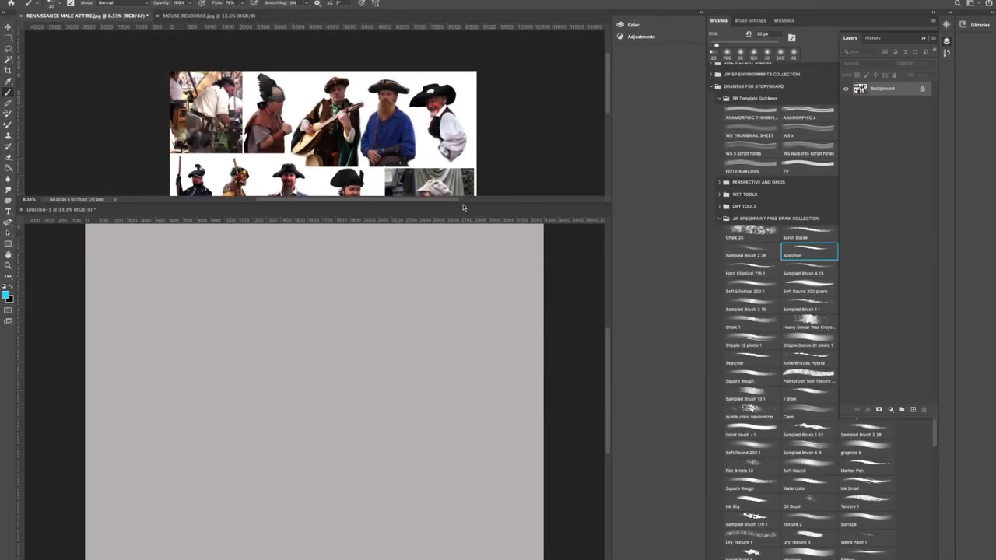
pyautogui.moveTo(606, 90)
pyautogui.mouseDown()
pyautogui.moveTo(604, 136)
pyautogui.moveTo(607, 101)
pyautogui.mouseUp()
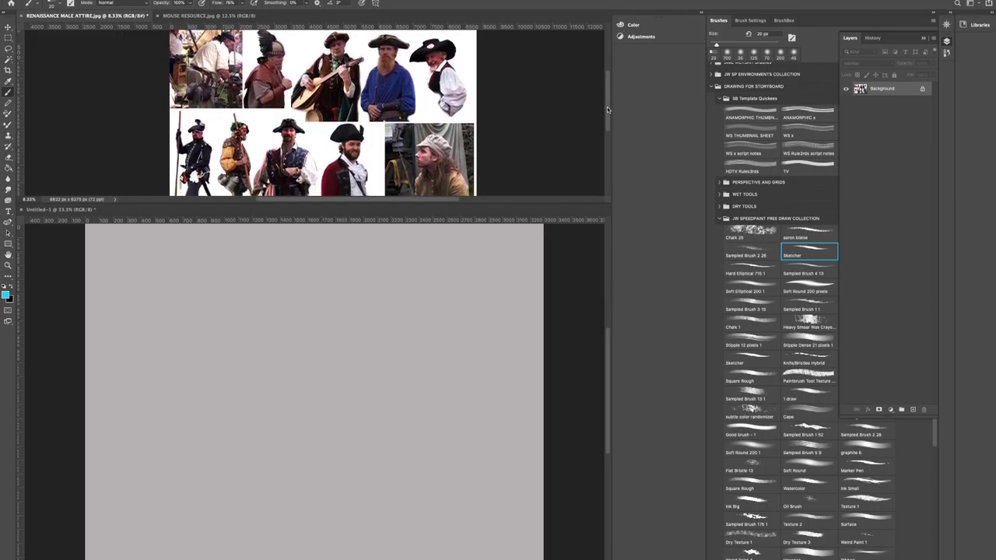
pyautogui.moveTo(607, 107); pyautogui.dragTo(605, 109)
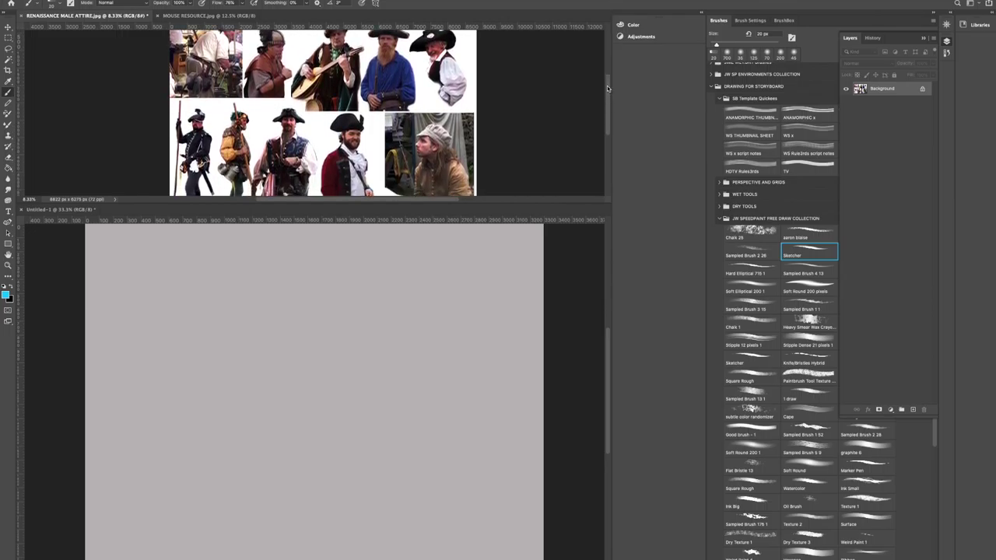
pyautogui.moveTo(607, 84)
pyautogui.mouseDown()
pyautogui.moveTo(606, 100)
pyautogui.moveTo(608, 87)
pyautogui.mouseUp()
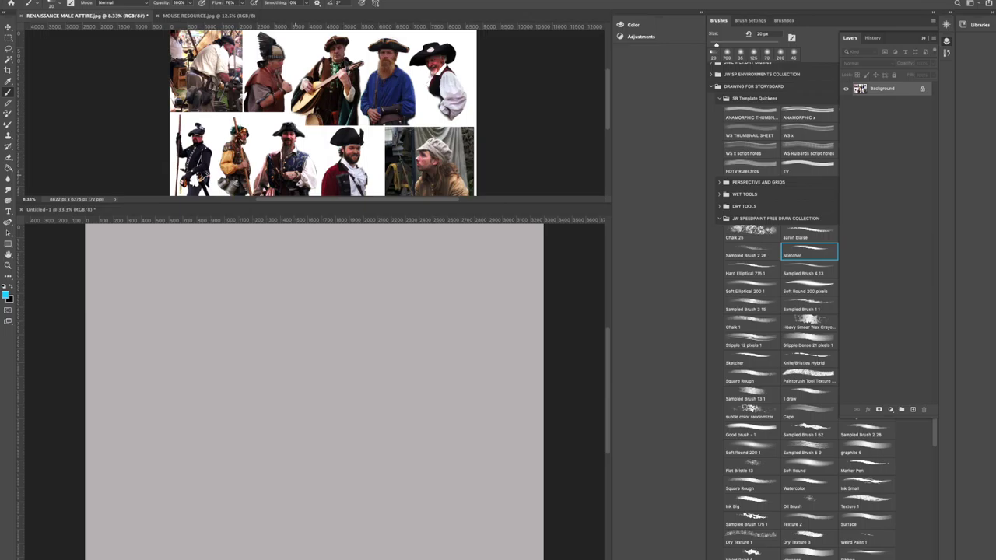
# Add two new layers to the MOUSE RESOURCE.jpg image and toggle its Background layer's visibility off and on.
pyautogui.click(227, 15)
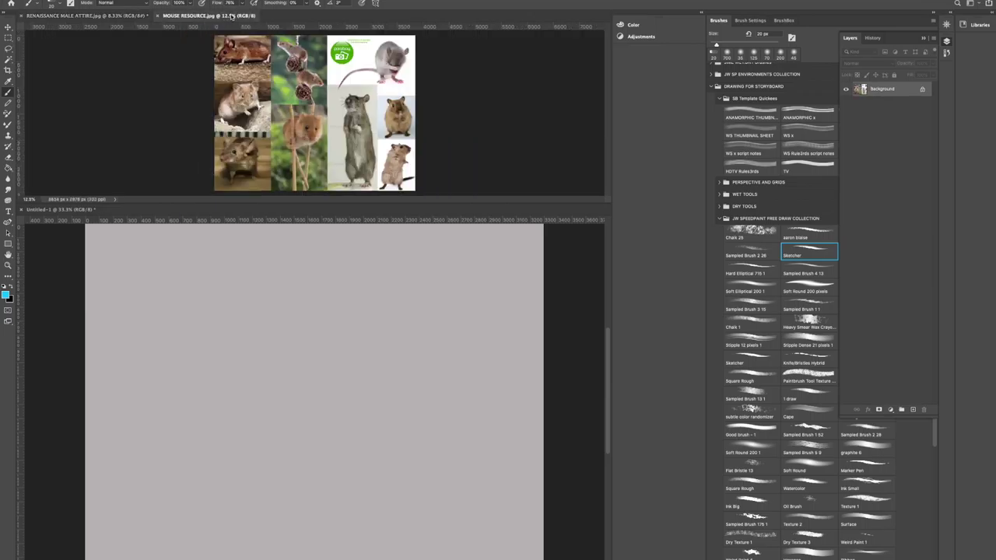
pyautogui.click(917, 408)
pyautogui.click(912, 409)
pyautogui.click(846, 118)
pyautogui.click(845, 118)
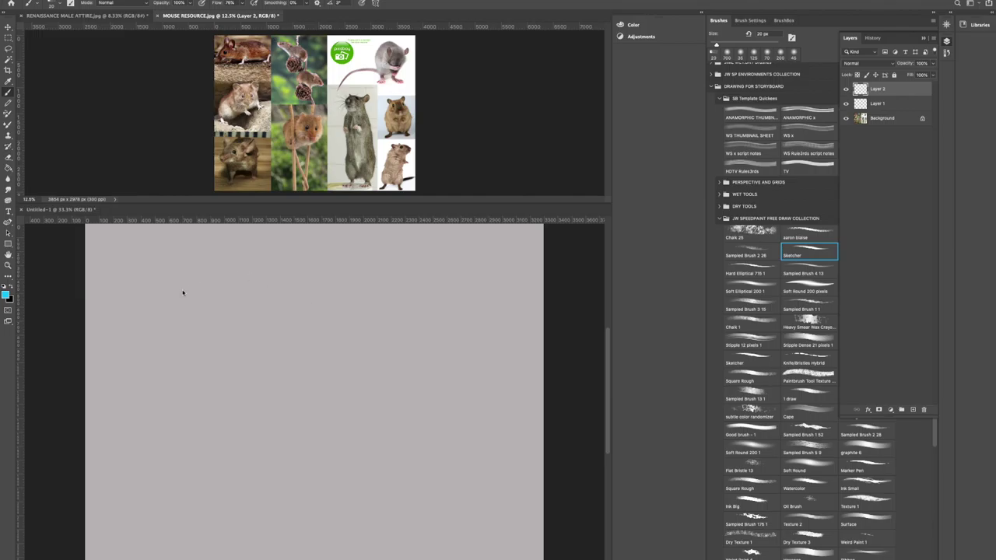
# Add two new layers to the Untitled-1 document and set the foreground color to a darker teal blue.
pyautogui.click(70, 210)
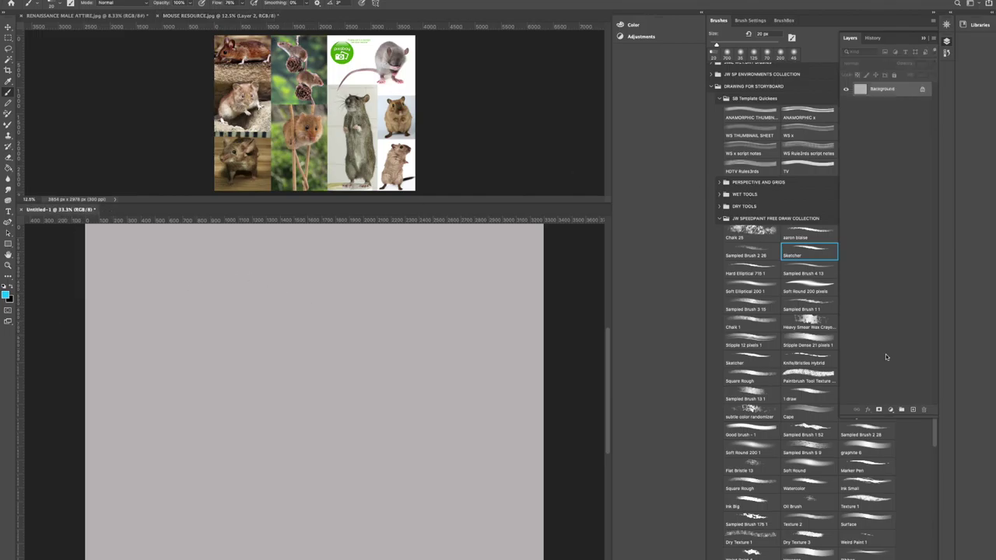
pyautogui.click(913, 409)
pyautogui.click(913, 409)
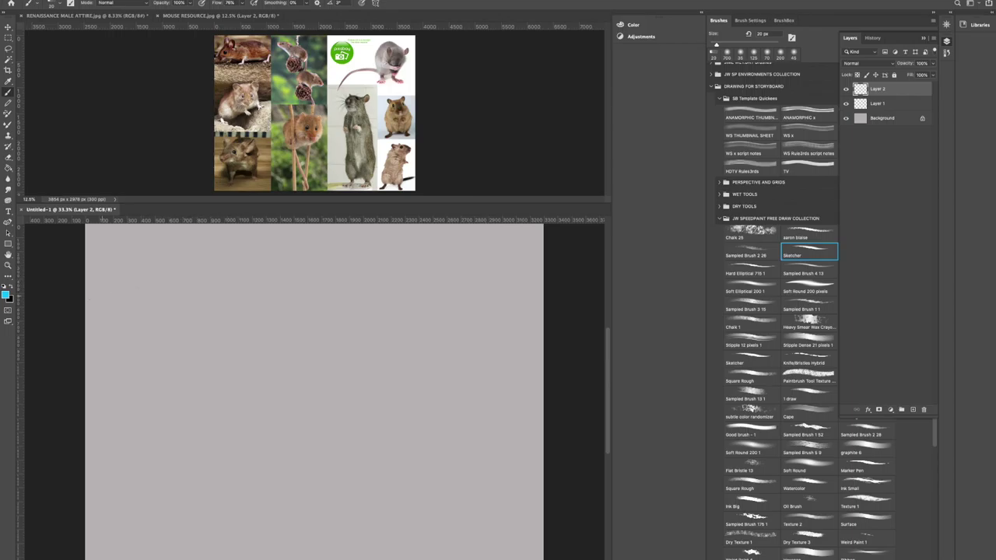
pyautogui.click(7, 294)
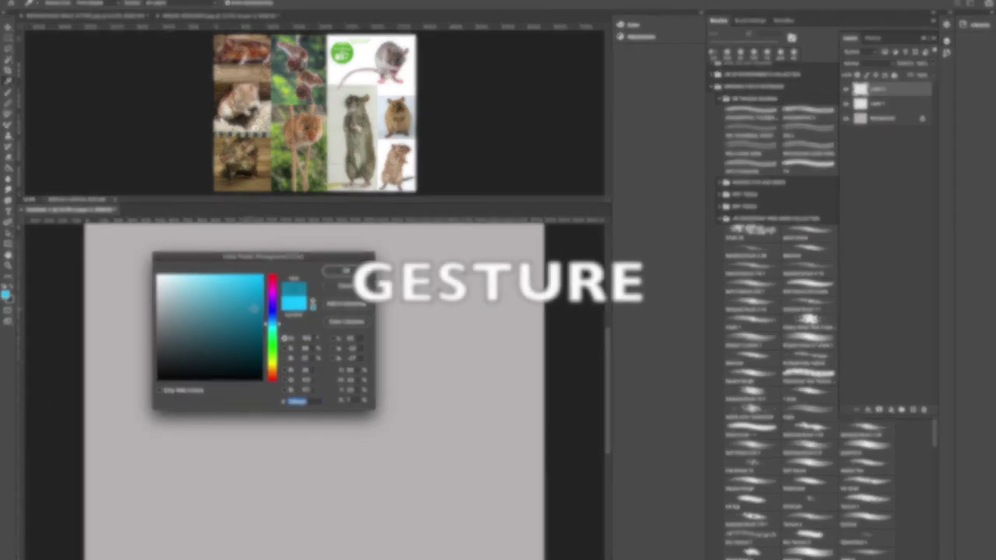
pyautogui.press('Return')
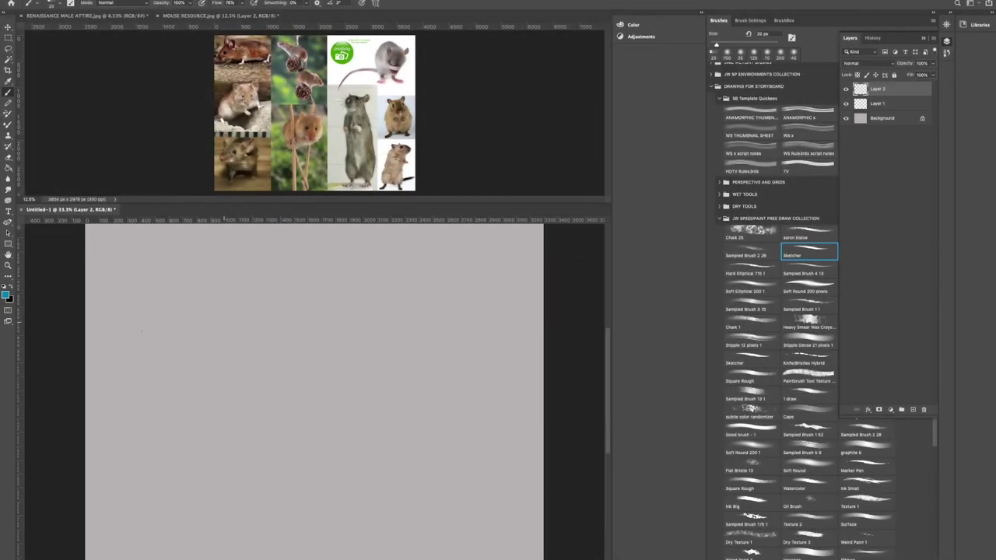
# Enlarge the Sketcher brush to 40 px and draw practice curves, loops and lines across the blank canvas.
pyautogui.press(']')
pyautogui.press(']')
pyautogui.moveTo(133, 372)
pyautogui.mouseDown()
pyautogui.moveTo(198, 284)
pyautogui.moveTo(133, 372)
pyautogui.moveTo(171, 361)
pyautogui.moveTo(207, 317)
pyautogui.moveTo(213, 287)
pyautogui.moveTo(224, 283)
pyautogui.moveTo(215, 278)
pyautogui.moveTo(245, 298)
pyautogui.mouseUp()
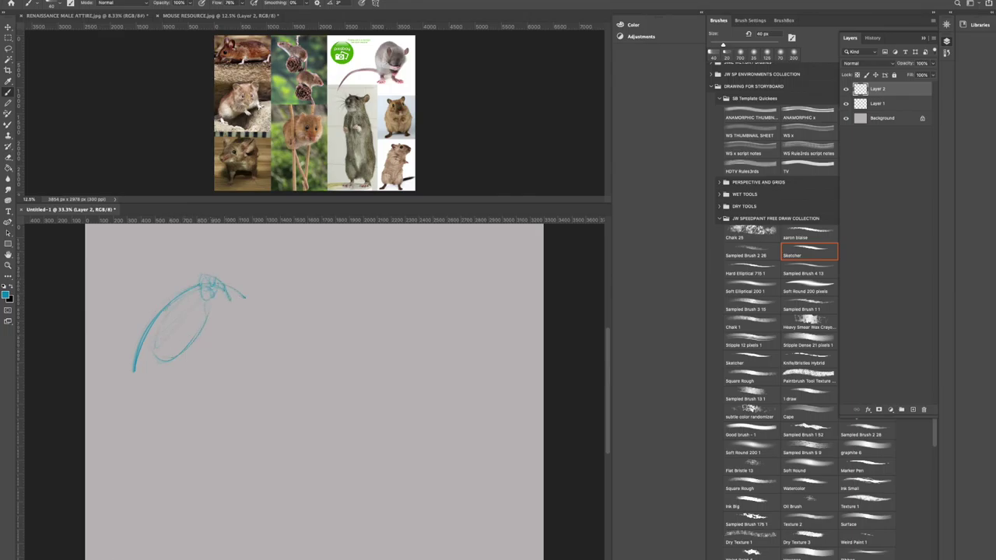
pyautogui.moveTo(209, 350)
pyautogui.mouseDown()
pyautogui.moveTo(204, 411)
pyautogui.moveTo(290, 321)
pyautogui.moveTo(334, 342)
pyautogui.moveTo(366, 334)
pyautogui.moveTo(387, 282)
pyautogui.mouseUp()
pyautogui.moveTo(342, 351); pyautogui.dragTo(383, 281)
pyautogui.moveTo(345, 334); pyautogui.dragTo(392, 263)
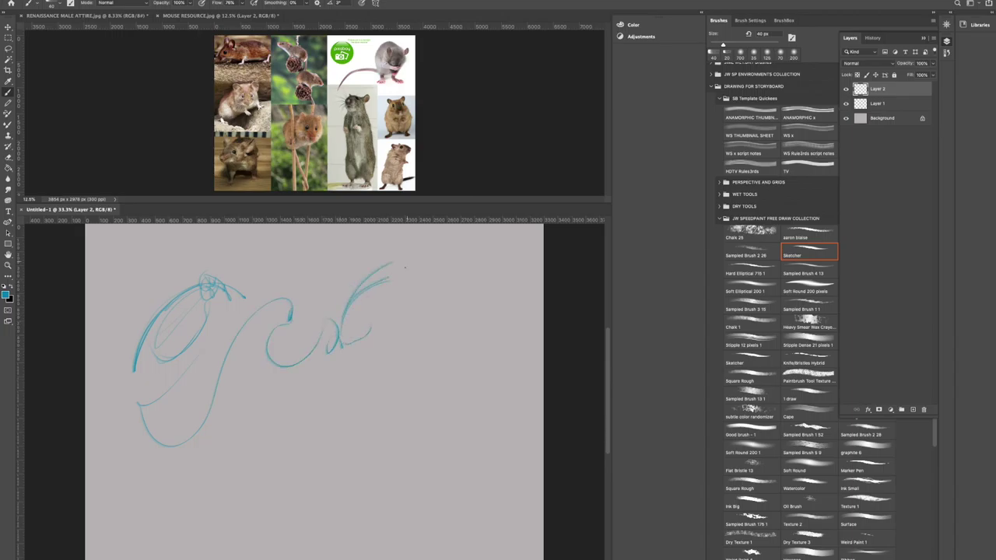
pyautogui.moveTo(352, 304); pyautogui.dragTo(417, 271)
pyautogui.moveTo(361, 299)
pyautogui.mouseDown()
pyautogui.moveTo(380, 295)
pyautogui.moveTo(434, 352)
pyautogui.mouseUp()
pyautogui.moveTo(166, 289); pyautogui.dragTo(141, 268)
pyautogui.moveTo(193, 465)
pyautogui.mouseDown()
pyautogui.moveTo(285, 438)
pyautogui.moveTo(324, 445)
pyautogui.moveTo(440, 436)
pyautogui.mouseUp()
pyautogui.moveTo(172, 443); pyautogui.dragTo(206, 495)
pyautogui.moveTo(140, 447); pyautogui.dragTo(393, 337)
pyautogui.moveTo(393, 342); pyautogui.dragTo(357, 529)
pyautogui.moveTo(335, 466)
pyautogui.mouseDown()
pyautogui.moveTo(426, 471)
pyautogui.moveTo(510, 330)
pyautogui.mouseUp()
pyautogui.moveTo(326, 263)
pyautogui.mouseDown()
pyautogui.moveTo(326, 307)
pyautogui.moveTo(341, 308)
pyautogui.mouseUp()
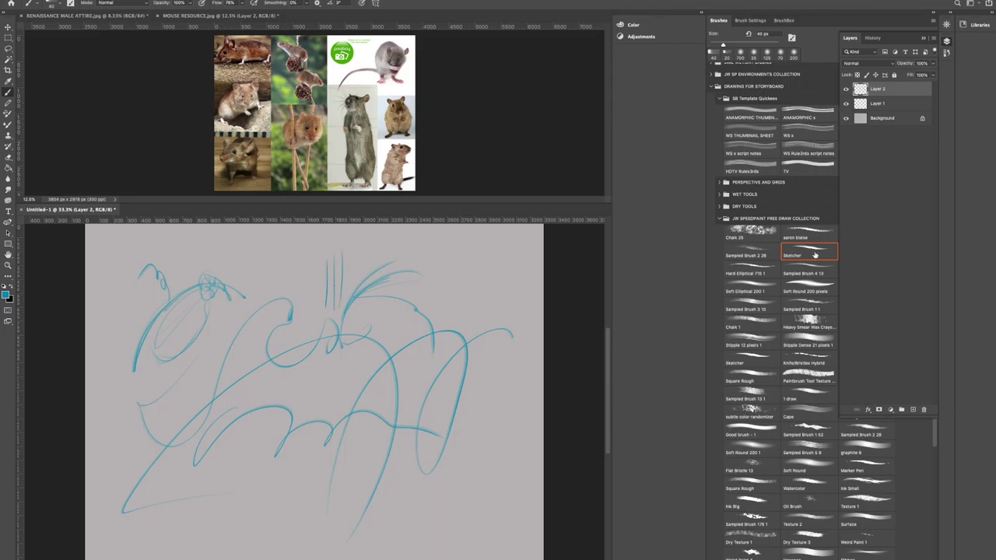
# Test the aaron blaise brush at decreasing sizes and the 20 px Sketcher brush with short zigzag strokes on the upper canvas.
pyautogui.click(809, 233)
pyautogui.moveTo(474, 250); pyautogui.dragTo(520, 341)
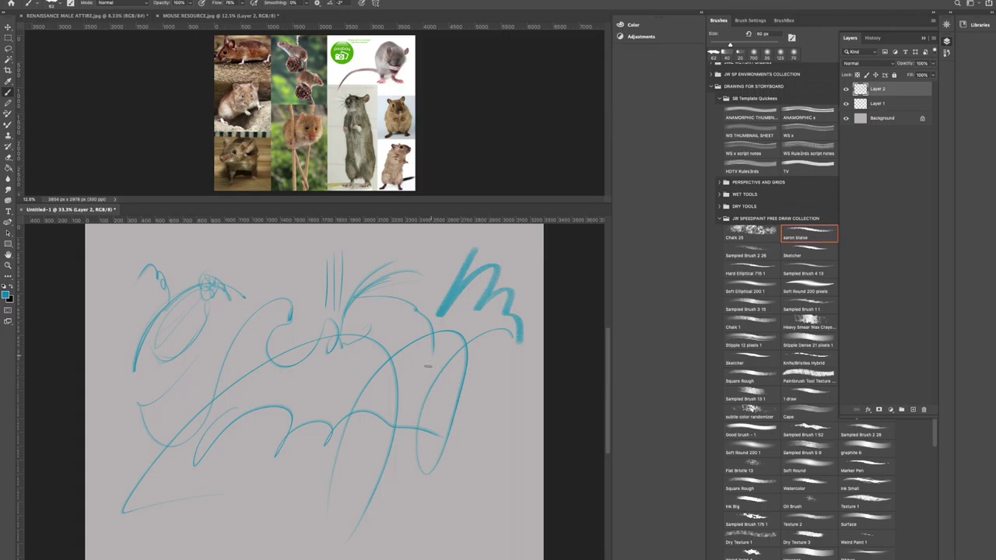
pyautogui.press('[')
pyautogui.press('[')
pyautogui.moveTo(295, 288)
pyautogui.mouseDown()
pyautogui.moveTo(299, 246)
pyautogui.moveTo(316, 326)
pyautogui.mouseUp()
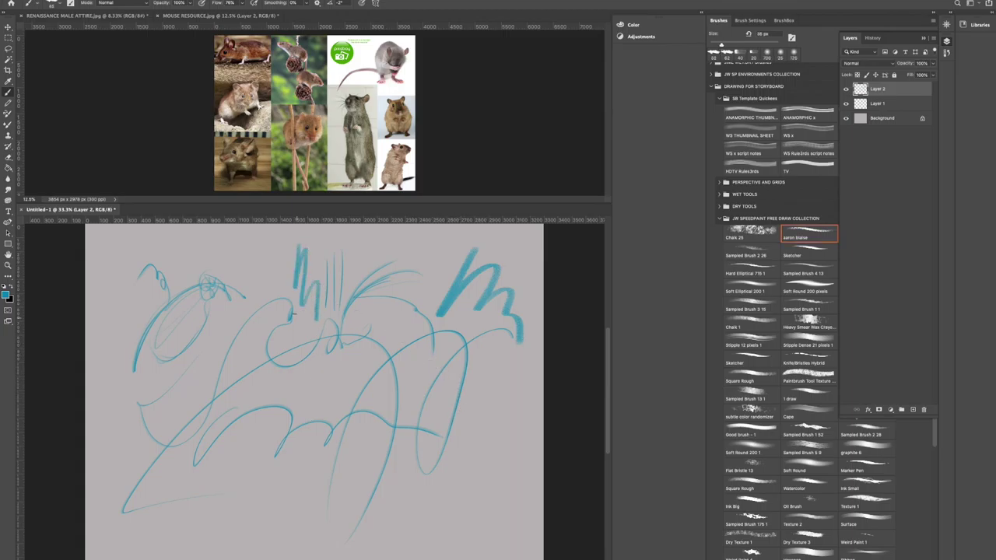
pyautogui.moveTo(235, 289); pyautogui.dragTo(277, 269)
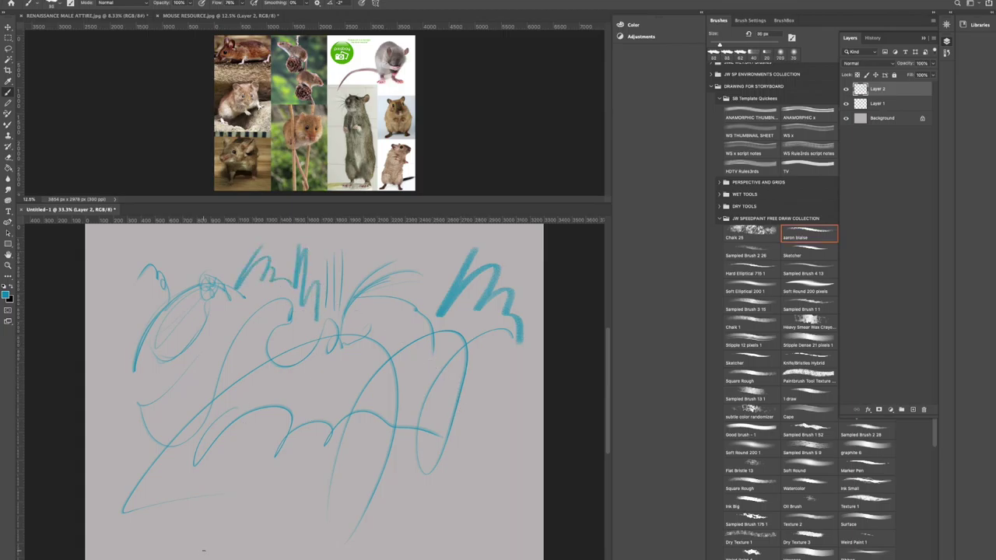
pyautogui.click(749, 359)
pyautogui.moveTo(390, 286); pyautogui.dragTo(429, 264)
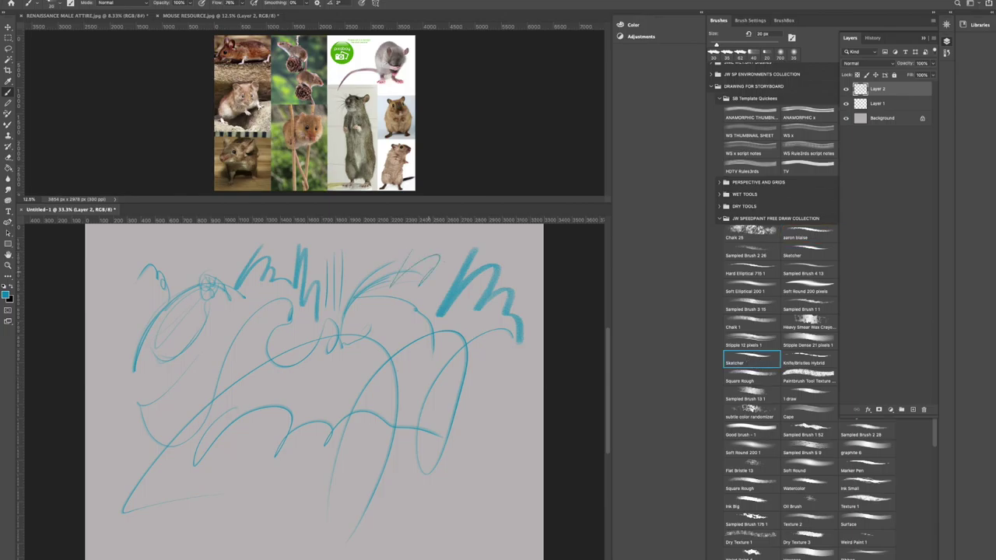
# Choose the 1 draw brush and try it with zigzags and loops in the canvas's lower right area.
pyautogui.click(809, 394)
pyautogui.moveTo(308, 432)
pyautogui.mouseDown()
pyautogui.moveTo(379, 382)
pyautogui.moveTo(422, 406)
pyautogui.moveTo(470, 411)
pyautogui.moveTo(483, 459)
pyautogui.moveTo(515, 453)
pyautogui.moveTo(473, 476)
pyautogui.moveTo(512, 520)
pyautogui.mouseUp()
pyautogui.moveTo(514, 380)
pyautogui.mouseDown()
pyautogui.moveTo(499, 407)
pyautogui.moveTo(519, 393)
pyautogui.moveTo(518, 492)
pyautogui.mouseUp()
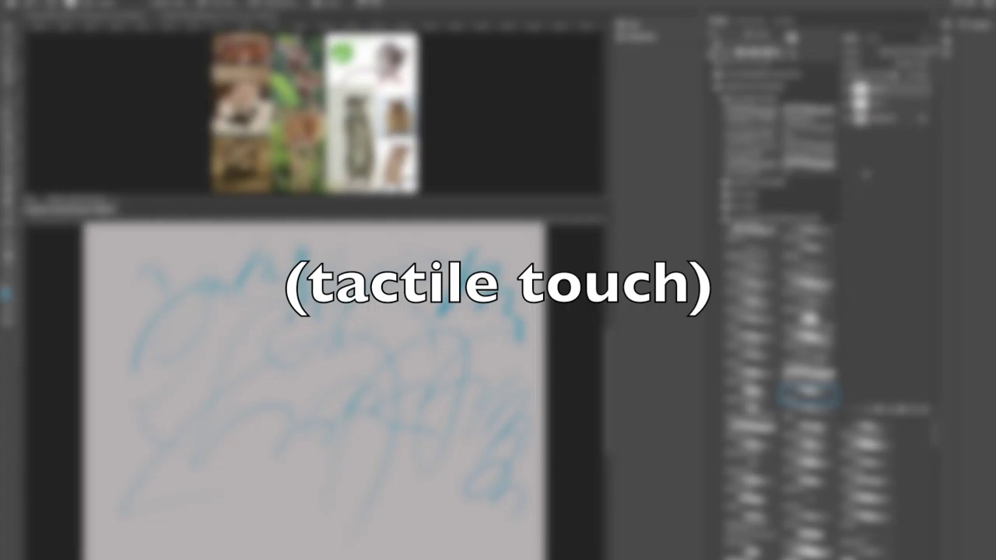
# Separate the Layers panel from History into its own column and draw one more test squiggle.
pyautogui.moveTo(851, 44); pyautogui.dragTo(960, 107)
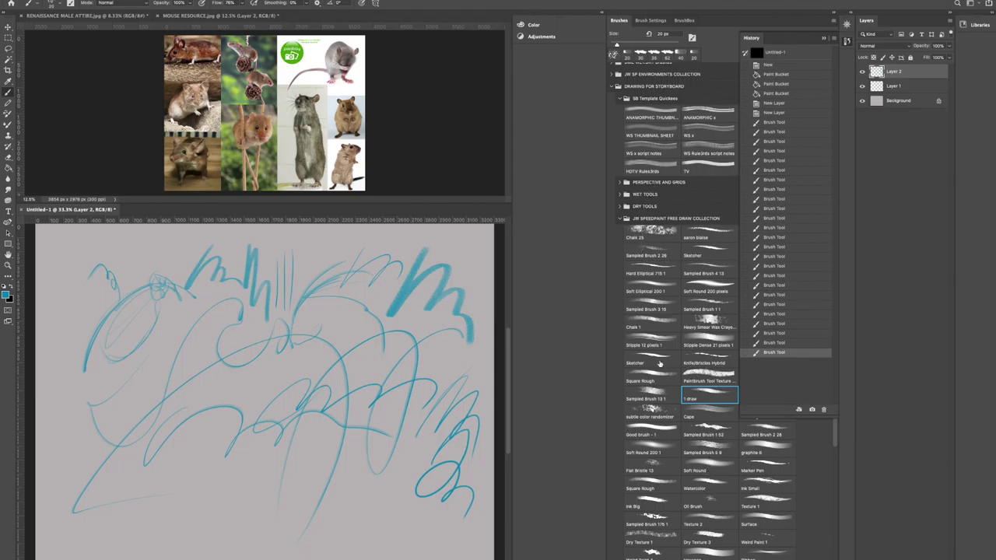
pyautogui.moveTo(453, 372)
pyautogui.mouseDown()
pyautogui.moveTo(480, 357)
pyautogui.moveTo(463, 416)
pyautogui.mouseUp()
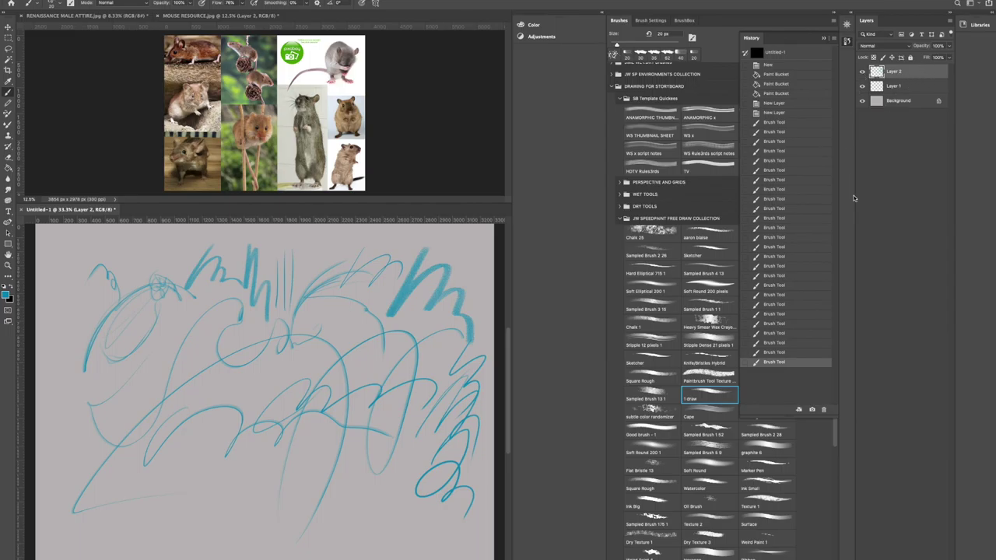
# Delete the layer holding the test scribbles, create a fresh empty one and collapse the brush panels to widen the canvas.
pyautogui.moveTo(919, 76)
pyautogui.mouseDown()
pyautogui.moveTo(898, 393)
pyautogui.moveTo(912, 554)
pyautogui.moveTo(937, 557)
pyautogui.mouseUp()
pyautogui.click(922, 557)
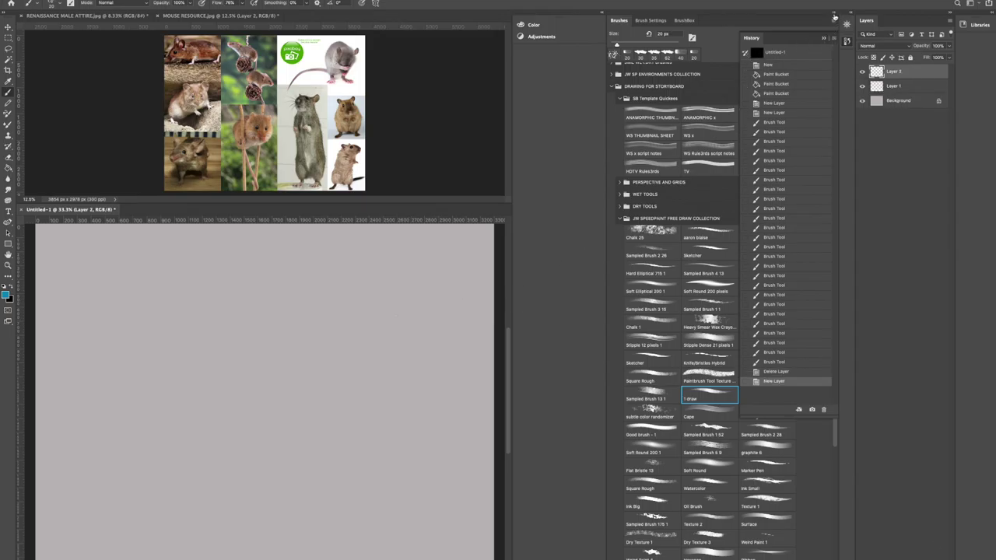
pyautogui.click(833, 23)
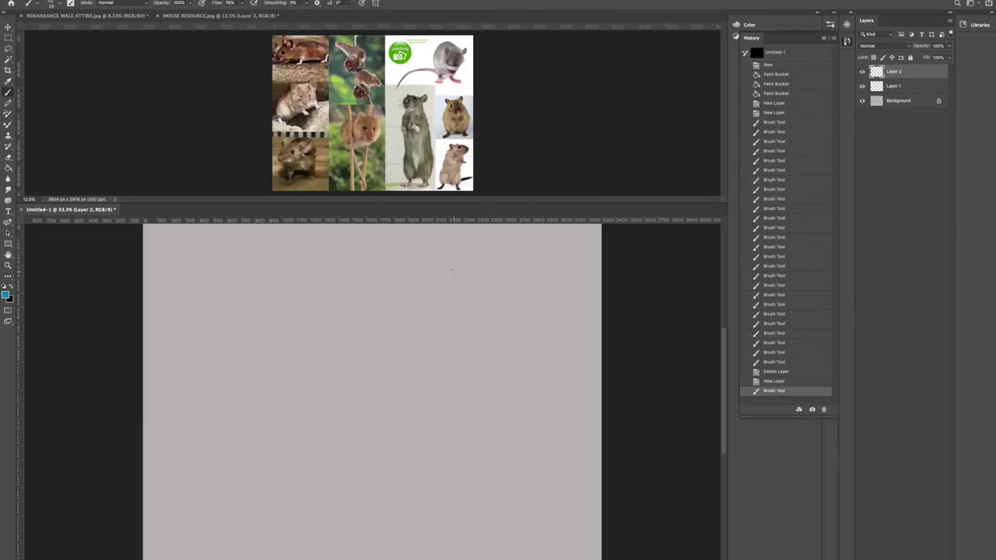
# Sketch the standing mouse's gesture on the canvas's right half: head circle, curved spine, chest oval and long body outline.
pyautogui.click(418, 278)
pyautogui.moveTo(447, 264); pyautogui.dragTo(456, 372)
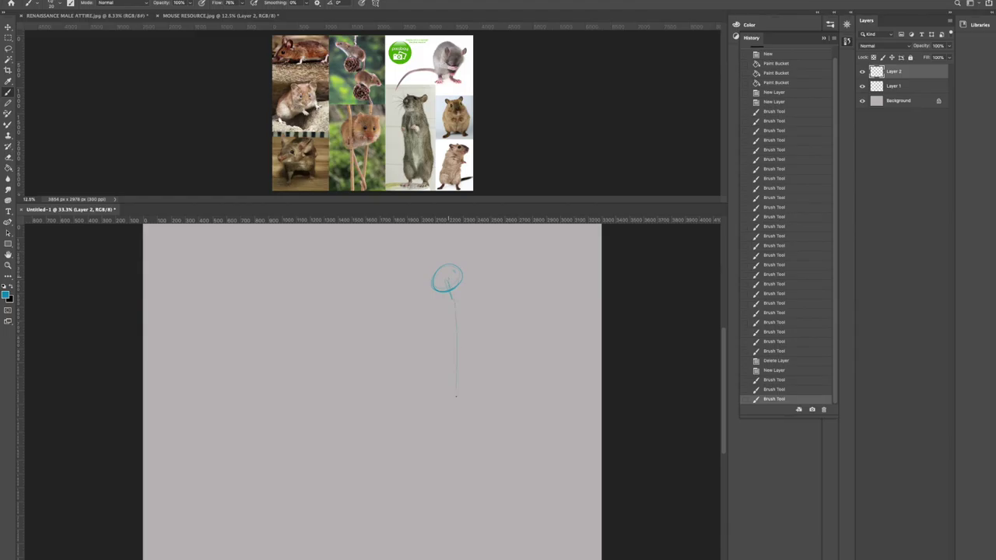
pyautogui.moveTo(464, 307); pyautogui.dragTo(435, 438)
pyautogui.moveTo(460, 288)
pyautogui.mouseDown()
pyautogui.moveTo(469, 342)
pyautogui.moveTo(432, 420)
pyautogui.moveTo(462, 436)
pyautogui.mouseUp()
pyautogui.moveTo(473, 327); pyautogui.dragTo(465, 435)
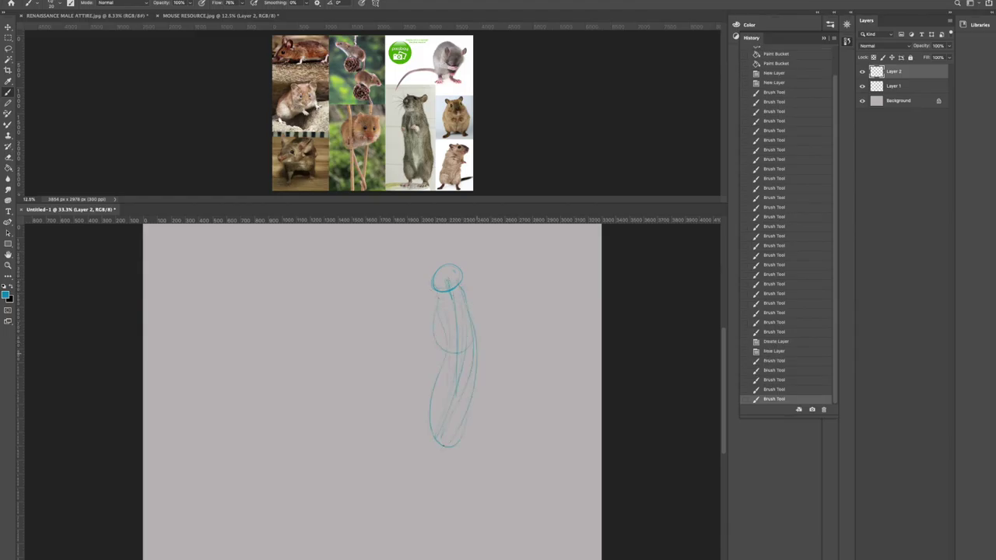
# Add the nose, pointed ear, neck, arms, rounded belly, legs and feet to the standing mouse sketch.
pyautogui.moveTo(438, 281)
pyautogui.mouseDown()
pyautogui.moveTo(433, 270)
pyautogui.moveTo(463, 277)
pyautogui.moveTo(439, 262)
pyautogui.mouseUp()
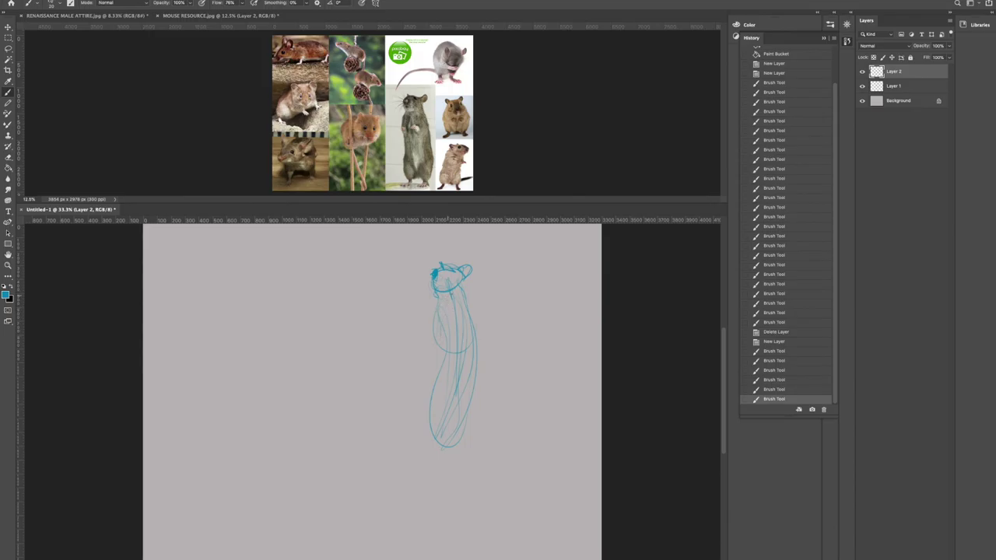
pyautogui.moveTo(464, 312)
pyautogui.mouseDown()
pyautogui.moveTo(471, 347)
pyautogui.moveTo(471, 333)
pyautogui.moveTo(452, 357)
pyautogui.moveTo(456, 348)
pyautogui.moveTo(443, 432)
pyautogui.mouseUp()
pyautogui.moveTo(436, 364); pyautogui.dragTo(476, 445)
pyautogui.moveTo(484, 356)
pyautogui.mouseDown()
pyautogui.moveTo(471, 450)
pyautogui.moveTo(483, 434)
pyautogui.moveTo(397, 471)
pyautogui.moveTo(467, 463)
pyautogui.moveTo(440, 484)
pyautogui.mouseUp()
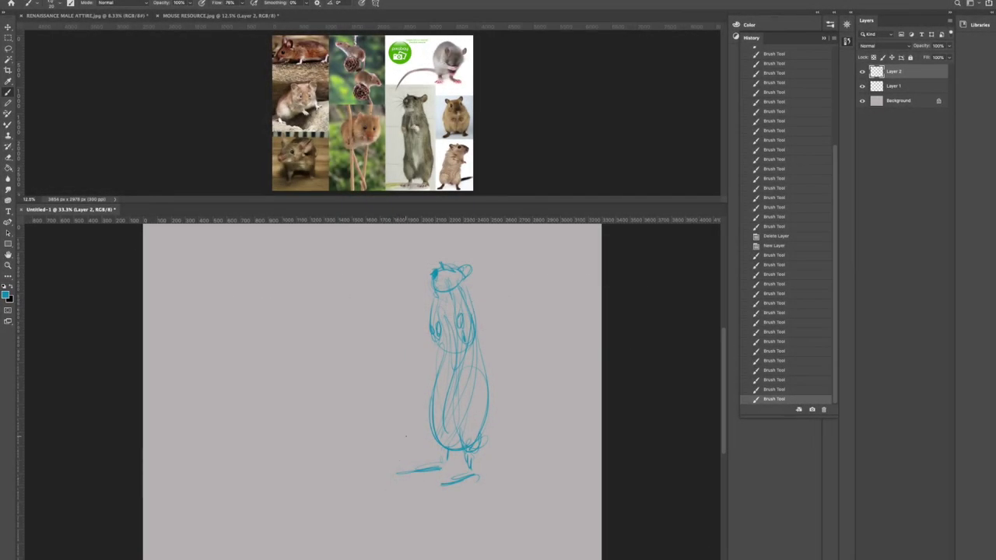
pyautogui.moveTo(431, 271); pyautogui.dragTo(470, 299)
pyautogui.moveTo(453, 292)
pyautogui.mouseDown()
pyautogui.moveTo(468, 302)
pyautogui.moveTo(471, 260)
pyautogui.moveTo(475, 277)
pyautogui.mouseUp()
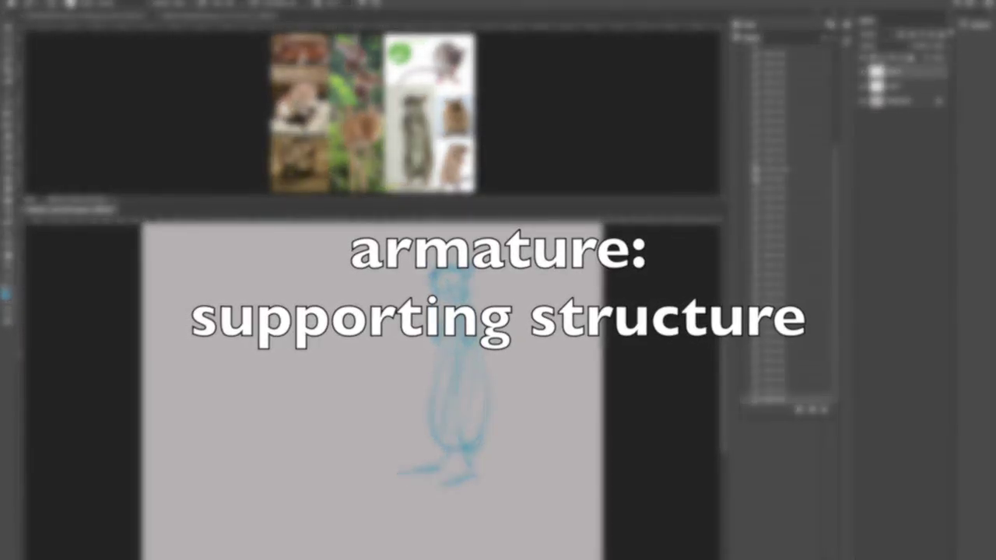
# Sketch a crawling mouse in side view at the canvas's upper left, with pointed snout, ears, legs and long curved tail.
pyautogui.moveTo(294, 322); pyautogui.dragTo(336, 283)
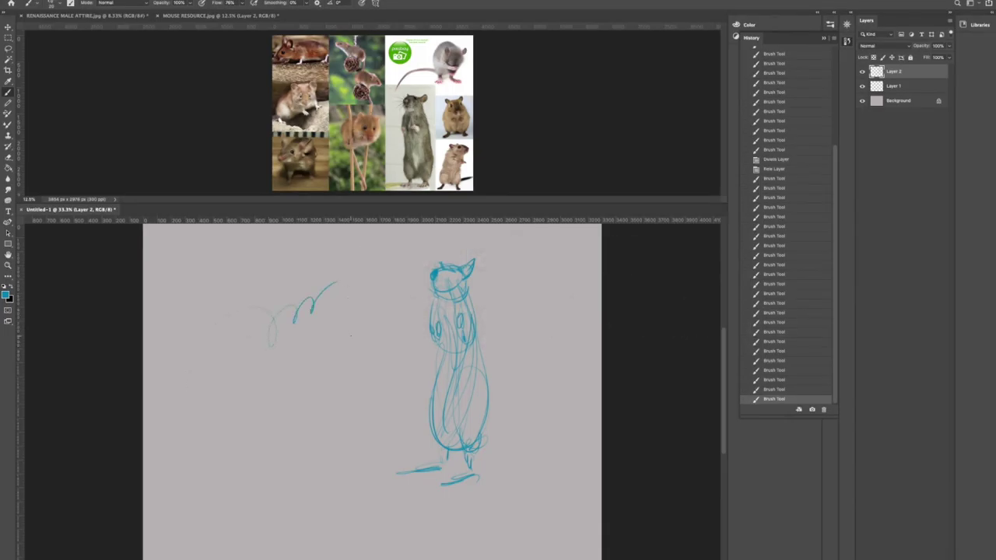
pyautogui.hotkey('ctrl', 'z')
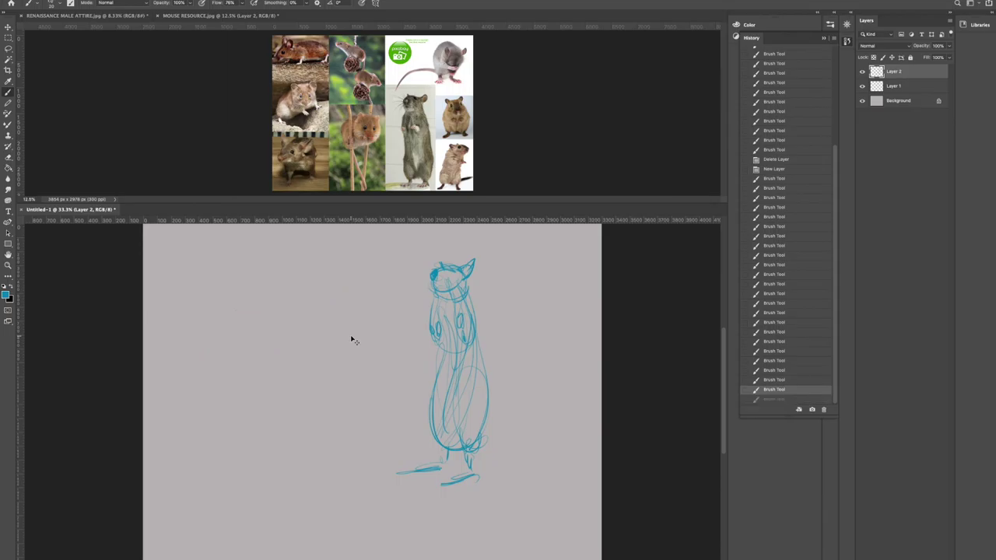
pyautogui.moveTo(237, 265)
pyautogui.mouseDown()
pyautogui.moveTo(278, 256)
pyautogui.moveTo(357, 285)
pyautogui.mouseUp()
pyautogui.moveTo(204, 283)
pyautogui.mouseDown()
pyautogui.moveTo(189, 312)
pyautogui.moveTo(250, 296)
pyautogui.moveTo(235, 288)
pyautogui.moveTo(256, 296)
pyautogui.moveTo(254, 305)
pyautogui.moveTo(300, 278)
pyautogui.moveTo(213, 290)
pyautogui.moveTo(189, 309)
pyautogui.moveTo(219, 274)
pyautogui.moveTo(204, 275)
pyautogui.mouseUp()
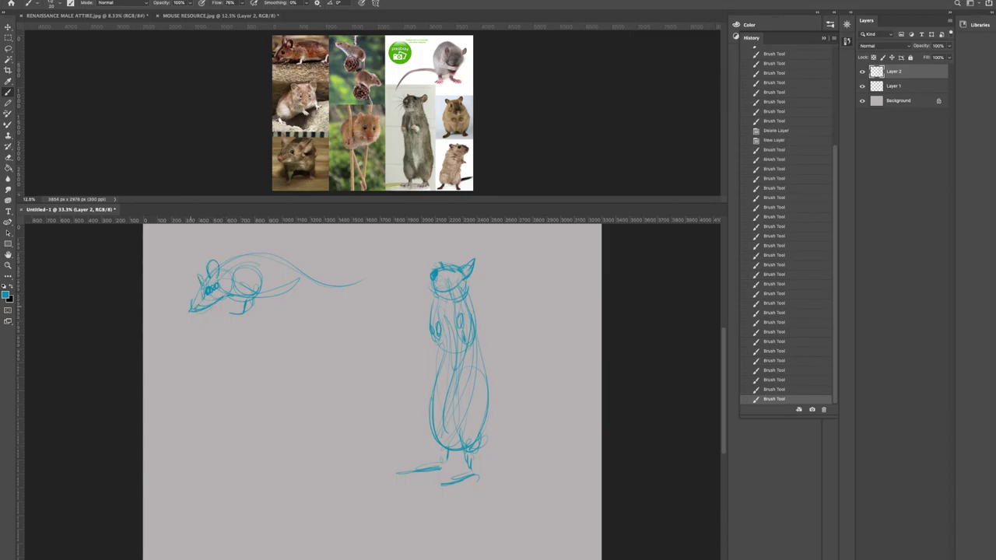
pyautogui.moveTo(264, 300)
pyautogui.mouseDown()
pyautogui.moveTo(297, 294)
pyautogui.moveTo(269, 299)
pyautogui.moveTo(286, 319)
pyautogui.moveTo(256, 320)
pyautogui.mouseUp()
pyautogui.moveTo(298, 290)
pyautogui.mouseDown()
pyautogui.moveTo(326, 288)
pyautogui.moveTo(366, 277)
pyautogui.moveTo(345, 289)
pyautogui.moveTo(407, 256)
pyautogui.mouseUp()
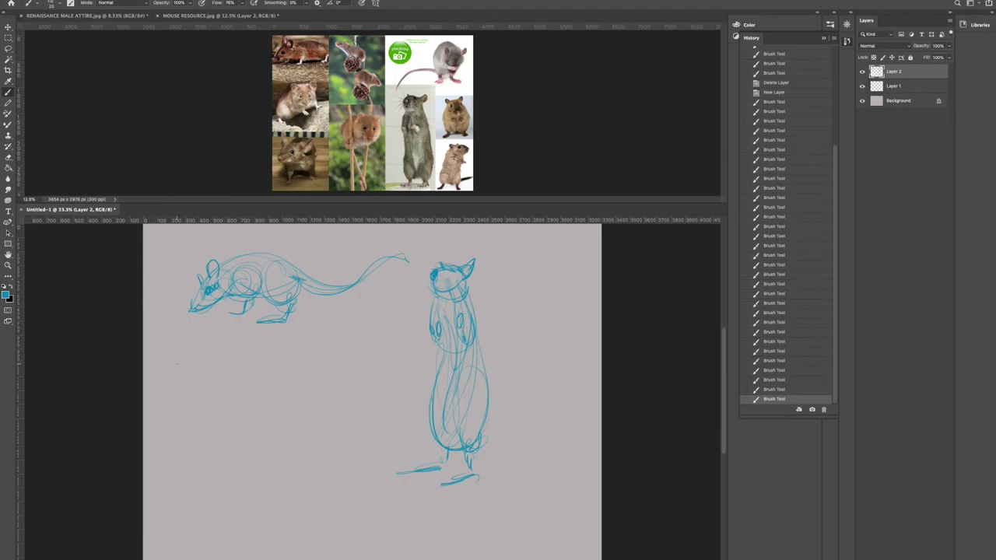
pyautogui.moveTo(201, 300); pyautogui.dragTo(193, 309)
# Sketch a crouching mouse below the crawling one, with round head, ears, eyes, plump overlapping body ovals, paws and feet.
pyautogui.moveTo(253, 388)
pyautogui.mouseDown()
pyautogui.moveTo(210, 419)
pyautogui.moveTo(249, 405)
pyautogui.moveTo(201, 393)
pyautogui.moveTo(244, 364)
pyautogui.moveTo(226, 391)
pyautogui.mouseUp()
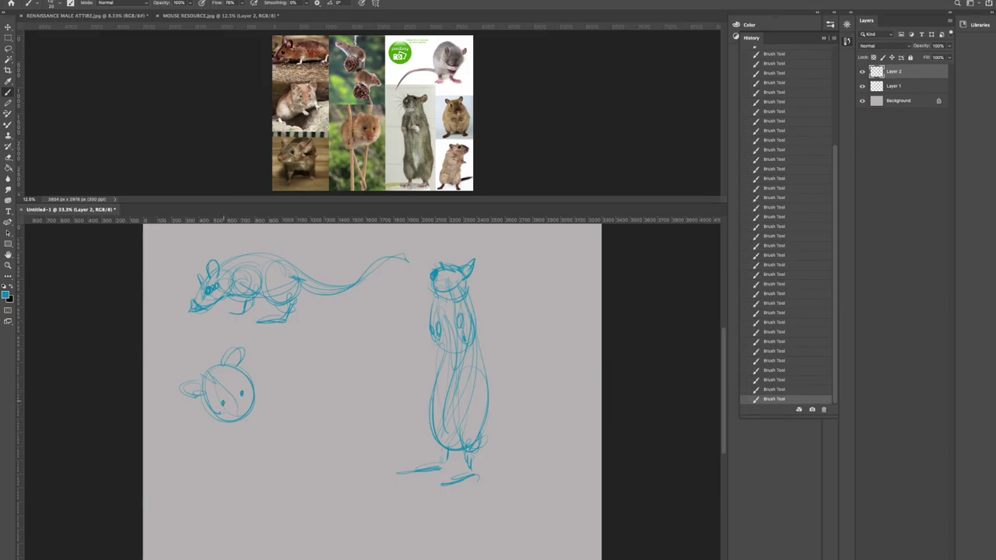
pyautogui.moveTo(210, 378)
pyautogui.mouseDown()
pyautogui.moveTo(259, 395)
pyautogui.moveTo(233, 425)
pyautogui.moveTo(201, 423)
pyautogui.moveTo(239, 430)
pyautogui.moveTo(212, 437)
pyautogui.moveTo(236, 450)
pyautogui.mouseUp()
pyautogui.moveTo(187, 399); pyautogui.dragTo(221, 466)
pyautogui.moveTo(169, 444)
pyautogui.mouseDown()
pyautogui.moveTo(205, 470)
pyautogui.moveTo(196, 484)
pyautogui.moveTo(221, 487)
pyautogui.mouseUp()
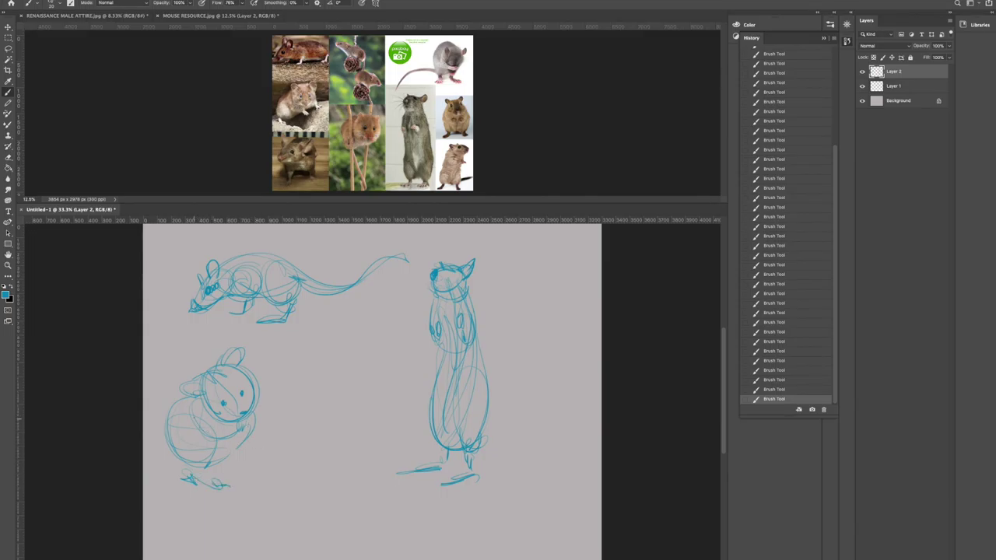
pyautogui.moveTo(220, 456)
pyautogui.mouseDown()
pyautogui.moveTo(231, 443)
pyautogui.moveTo(244, 451)
pyautogui.moveTo(283, 438)
pyautogui.mouseUp()
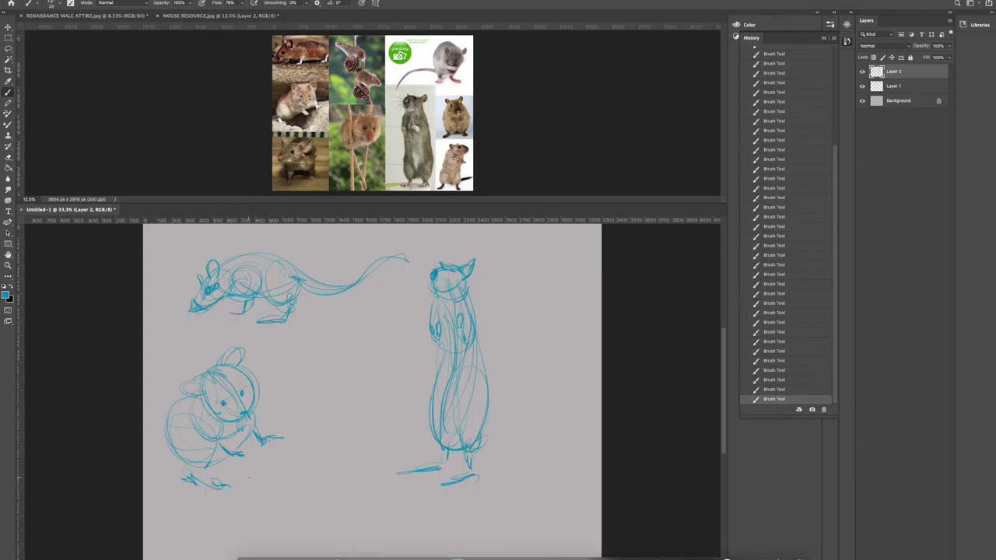
# Reinforce the body and limb contours of the crouching, standing and crawling mouse sketches with a few extra strokes.
pyautogui.moveTo(243, 419); pyautogui.dragTo(238, 452)
pyautogui.moveTo(449, 364); pyautogui.dragTo(443, 397)
pyautogui.moveTo(444, 450); pyautogui.dragTo(448, 470)
pyautogui.moveTo(256, 251); pyautogui.dragTo(376, 251)
# Hide Layer 2 with the gesture sketches and add a new empty layer above it.
pyautogui.click(861, 72)
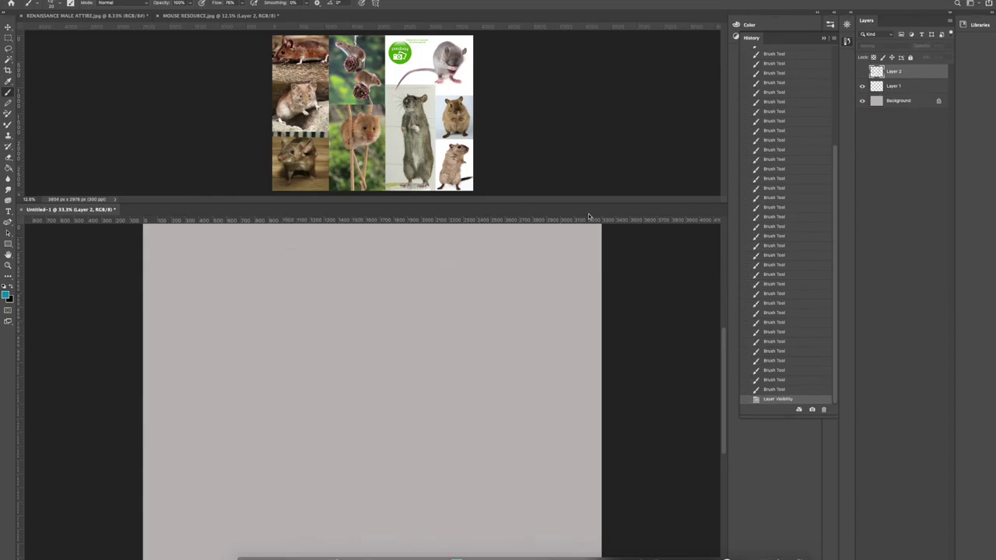
pyautogui.hotkey('ctrl', 'shift', 'alt', 'n')
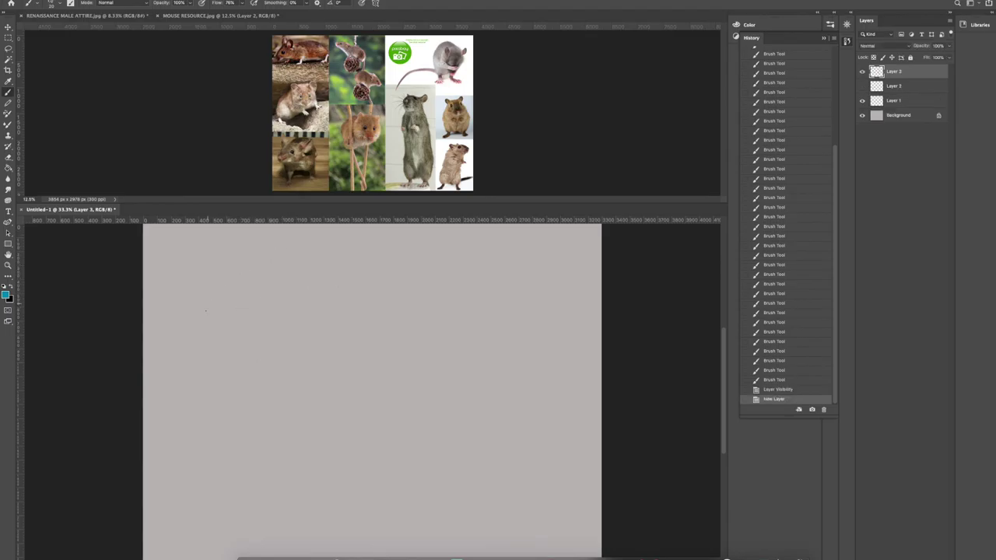
# Sketch the head of a new standing mouse on the canvas's upper left, with an overlapping oval, snout and ear.
pyautogui.moveTo(278, 293); pyautogui.dragTo(249, 290)
pyautogui.click(295, 284)
pyautogui.click(242, 296)
pyautogui.click(235, 293)
pyautogui.click(239, 278)
pyautogui.click(238, 282)
pyautogui.click(236, 290)
pyautogui.click(238, 284)
pyautogui.click(272, 276)
pyautogui.click(257, 277)
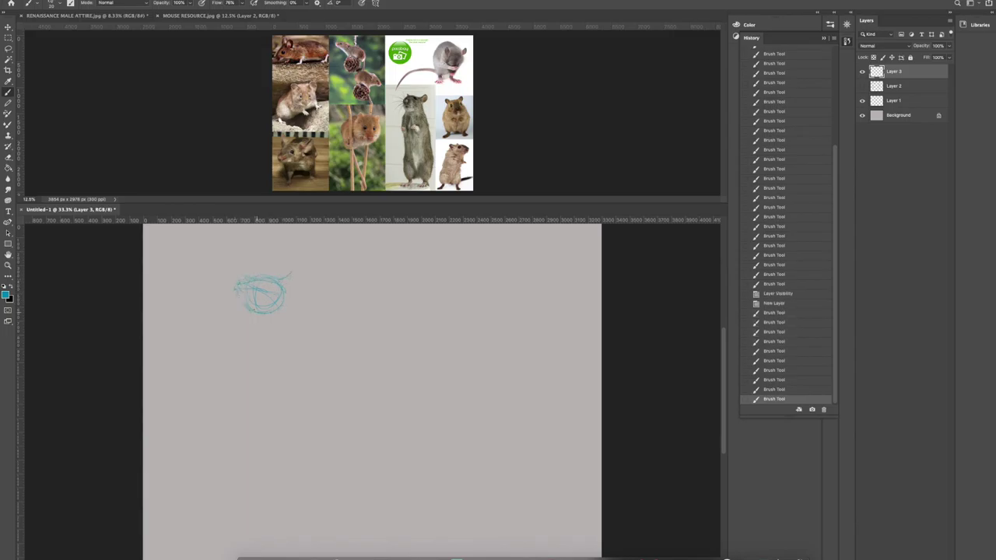
# Sketch the standing mouse's neck ellipse, wedge-shaped chest and long cylindrical body, undoing the heavy curve across its base.
pyautogui.moveTo(260, 318)
pyautogui.mouseDown()
pyautogui.moveTo(273, 348)
pyautogui.moveTo(247, 335)
pyautogui.moveTo(284, 329)
pyautogui.moveTo(256, 373)
pyautogui.moveTo(232, 365)
pyautogui.moveTo(253, 444)
pyautogui.mouseUp()
pyautogui.moveTo(283, 333); pyautogui.dragTo(299, 420)
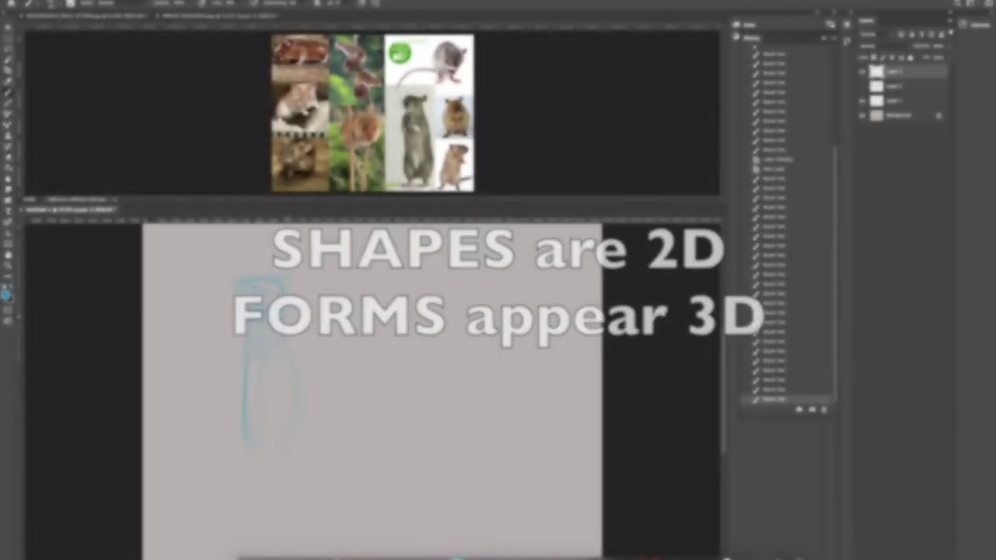
pyautogui.moveTo(246, 451); pyautogui.dragTo(310, 443)
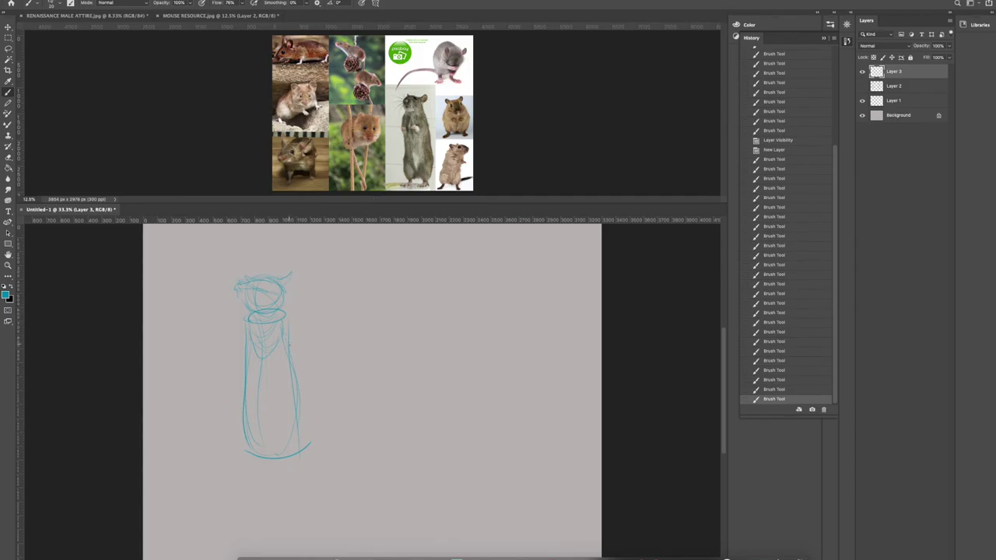
pyautogui.hotkey('ctrl', 'z')
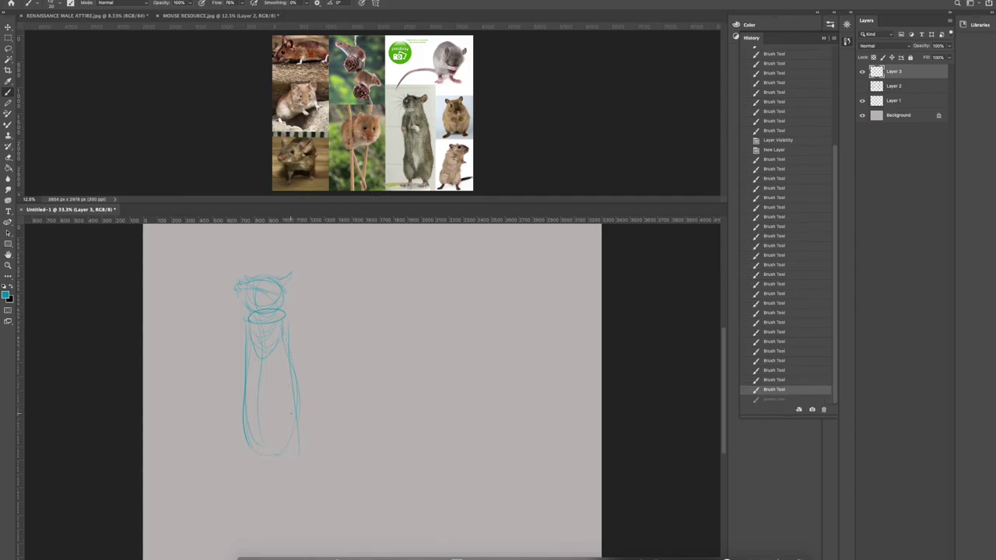
# Add oval thighs and flat pointed feet to the lower body of the standing mouse, undoing unwanted strokes.
pyautogui.moveTo(272, 392)
pyautogui.mouseDown()
pyautogui.moveTo(270, 435)
pyautogui.moveTo(291, 399)
pyautogui.moveTo(281, 452)
pyautogui.mouseUp()
pyautogui.hotkey('ctrl', 'z')
pyautogui.moveTo(286, 406)
pyautogui.mouseDown()
pyautogui.moveTo(283, 459)
pyautogui.moveTo(287, 409)
pyautogui.moveTo(270, 429)
pyautogui.moveTo(283, 405)
pyautogui.moveTo(278, 448)
pyautogui.moveTo(269, 425)
pyautogui.moveTo(288, 453)
pyautogui.moveTo(201, 471)
pyautogui.moveTo(290, 466)
pyautogui.mouseUp()
pyautogui.hotkey('ctrl', 'z')
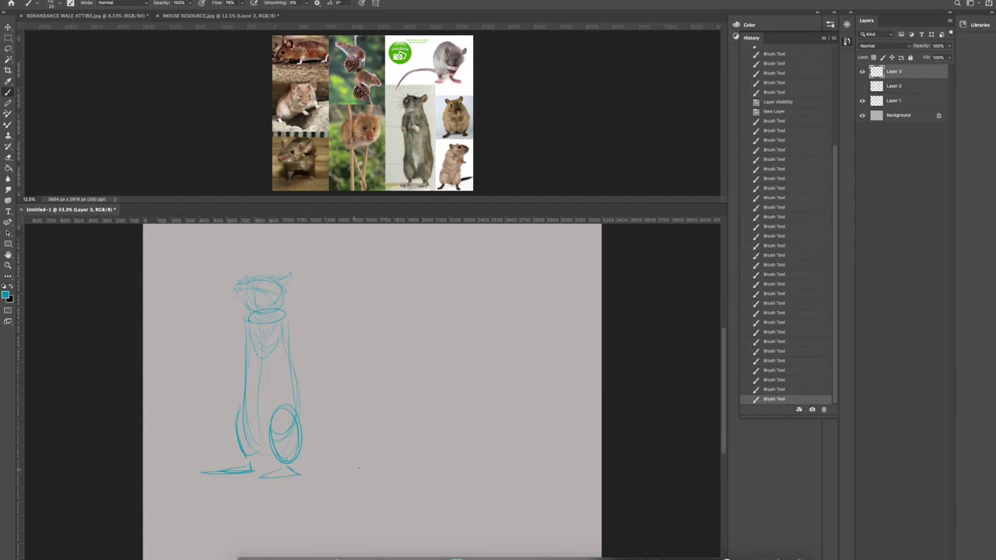
# Strengthen the standing mouse's head and ear, add the bent arms and paws, and refine the neck and back contour.
pyautogui.moveTo(240, 294)
pyautogui.mouseDown()
pyautogui.moveTo(284, 284)
pyautogui.moveTo(235, 291)
pyautogui.moveTo(284, 309)
pyautogui.moveTo(234, 287)
pyautogui.moveTo(281, 311)
pyautogui.mouseUp()
pyautogui.moveTo(285, 274)
pyautogui.mouseDown()
pyautogui.moveTo(273, 353)
pyautogui.moveTo(254, 288)
pyautogui.moveTo(268, 291)
pyautogui.moveTo(237, 294)
pyautogui.mouseUp()
pyautogui.moveTo(244, 325)
pyautogui.mouseDown()
pyautogui.moveTo(240, 364)
pyautogui.moveTo(239, 342)
pyautogui.moveTo(241, 354)
pyautogui.moveTo(268, 344)
pyautogui.mouseUp()
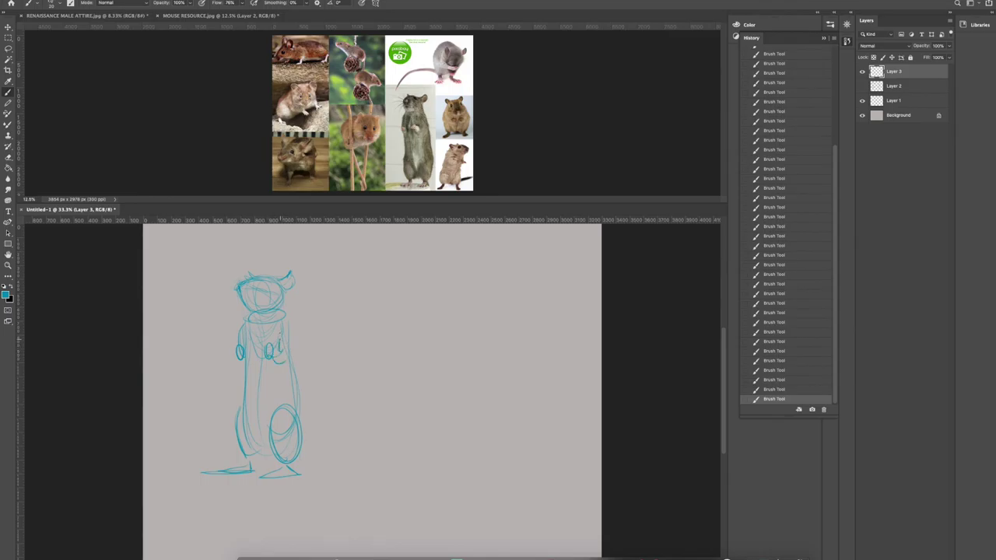
pyautogui.moveTo(286, 315); pyautogui.dragTo(296, 365)
pyautogui.moveTo(298, 397)
pyautogui.mouseDown()
pyautogui.moveTo(295, 366)
pyautogui.moveTo(296, 401)
pyautogui.mouseUp()
pyautogui.moveTo(293, 365); pyautogui.dragTo(302, 431)
pyautogui.moveTo(252, 308); pyautogui.dragTo(272, 306)
# Sketch a circle, a rectangle and a triangle beside the mouse and begin developing them into forms.
pyautogui.moveTo(399, 250)
pyautogui.mouseDown()
pyautogui.moveTo(457, 262)
pyautogui.moveTo(430, 255)
pyautogui.mouseUp()
pyautogui.moveTo(481, 274)
pyautogui.mouseDown()
pyautogui.moveTo(491, 246)
pyautogui.moveTo(509, 274)
pyautogui.mouseUp()
pyautogui.moveTo(481, 273); pyautogui.dragTo(509, 274)
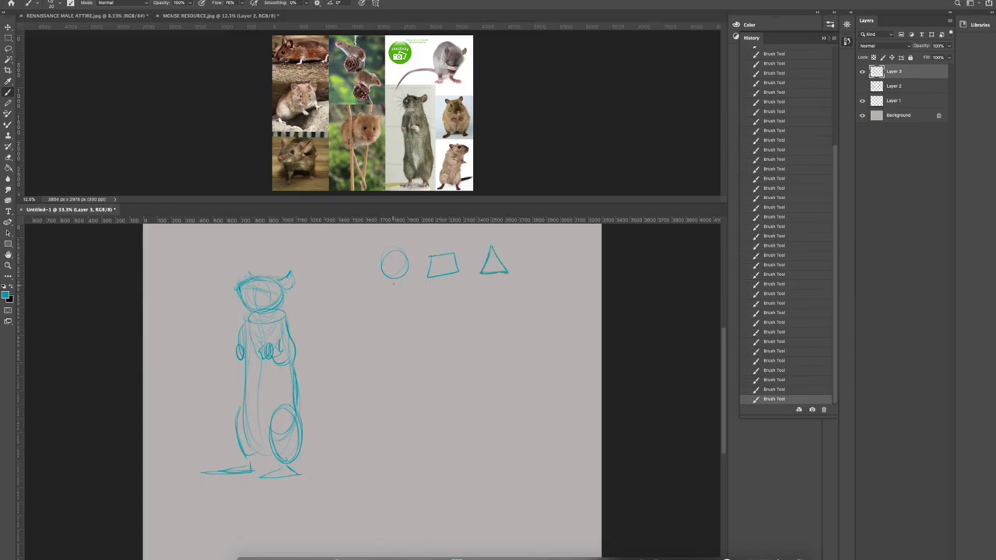
pyautogui.moveTo(393, 256); pyautogui.dragTo(390, 276)
pyautogui.moveTo(445, 251)
pyautogui.mouseDown()
pyautogui.moveTo(462, 247)
pyautogui.moveTo(464, 267)
pyautogui.mouseUp()
# Undo the example shapes beside the mouse, stepping back and forth through the recent brush strokes.
pyautogui.hotkey('ctrl', 'z')
pyautogui.hotkey('ctrl', 'z')
pyautogui.hotkey('ctrl', 'z')
pyautogui.hotkey('ctrl', 'z')
pyautogui.hotkey('ctrl', 'z')
pyautogui.hotkey('ctrl', 'z')
pyautogui.hotkey('ctrl', 'z')
pyautogui.hotkey('ctrl', 'z')
pyautogui.hotkey('ctrl', 'z')
pyautogui.hotkey('ctrl', 'z')
pyautogui.hotkey('ctrl', 'z')
pyautogui.hotkey('ctrl', 'z')
pyautogui.hotkey('ctrl', 'z')
pyautogui.hotkey('ctrl', 'shift', 'z')
pyautogui.hotkey('ctrl', 'shift', 'z')
pyautogui.hotkey('ctrl', 'shift', 'z')
pyautogui.hotkey('ctrl', 'shift', 'z')
pyautogui.hotkey('ctrl', 'shift', 'z')
pyautogui.hotkey('ctrl', 'shift', 'z')
pyautogui.hotkey('ctrl', 'shift', 'z')
pyautogui.hotkey('ctrl', 'shift', 'z')
pyautogui.hotkey('ctrl', 'shift', 'z')
pyautogui.hotkey('ctrl', 'shift', 'z')
pyautogui.hotkey('ctrl', 'shift', 'z')
pyautogui.hotkey('ctrl', 'shift', 'z')
pyautogui.hotkey('ctrl', 'shift', 'z')
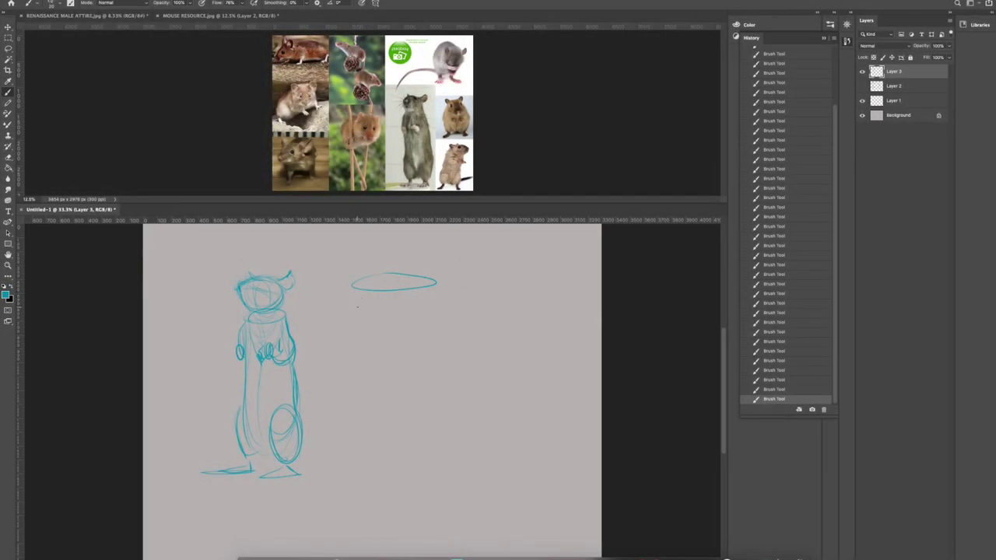
# Replace the flat ellipse beside the mouse with a large inverted cone, darkening its rim and one side.
pyautogui.hotkey('ctrl', 'z')
pyautogui.moveTo(449, 282)
pyautogui.mouseDown()
pyautogui.moveTo(350, 280)
pyautogui.moveTo(393, 417)
pyautogui.moveTo(422, 350)
pyautogui.moveTo(395, 426)
pyautogui.mouseUp()
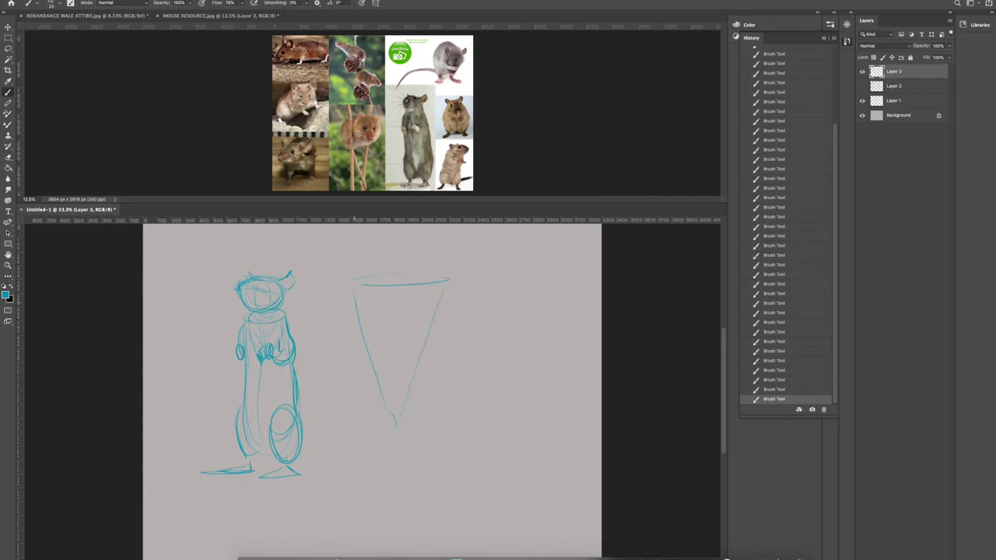
pyautogui.moveTo(436, 282); pyautogui.dragTo(388, 285)
pyautogui.moveTo(428, 333); pyautogui.dragTo(409, 392)
# Switch to the soft Sampled Brush 3 15 and shade the inside of the cone in blue.
pyautogui.click(825, 39)
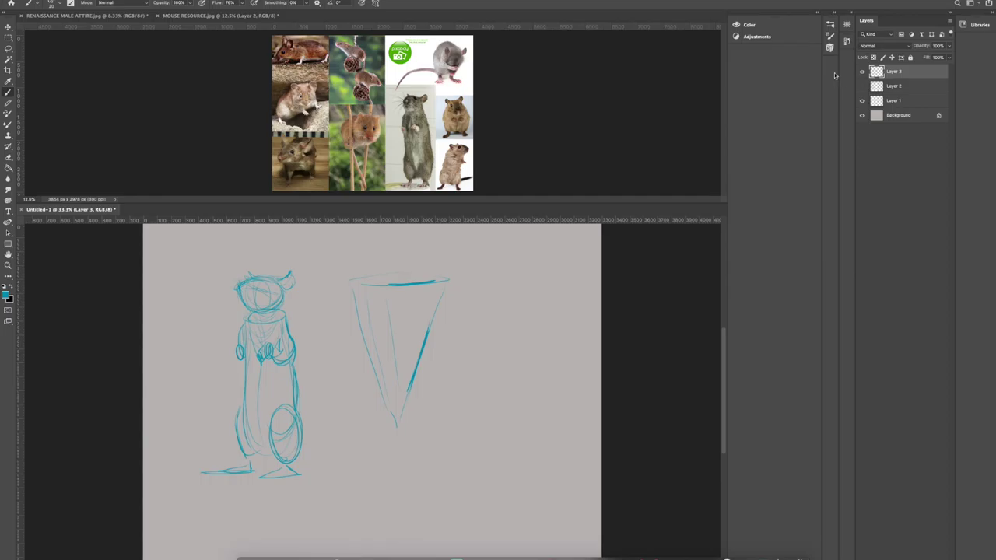
pyautogui.click(830, 25)
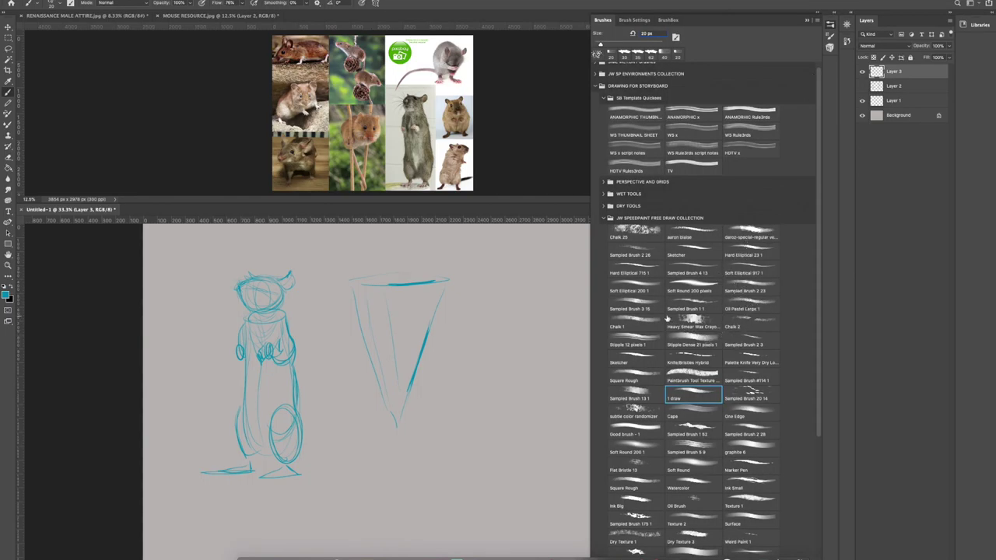
pyautogui.click(639, 307)
pyautogui.moveTo(426, 298)
pyautogui.mouseDown()
pyautogui.moveTo(401, 381)
pyautogui.moveTo(417, 297)
pyautogui.moveTo(407, 314)
pyautogui.moveTo(393, 408)
pyautogui.moveTo(394, 293)
pyautogui.moveTo(393, 406)
pyautogui.mouseUp()
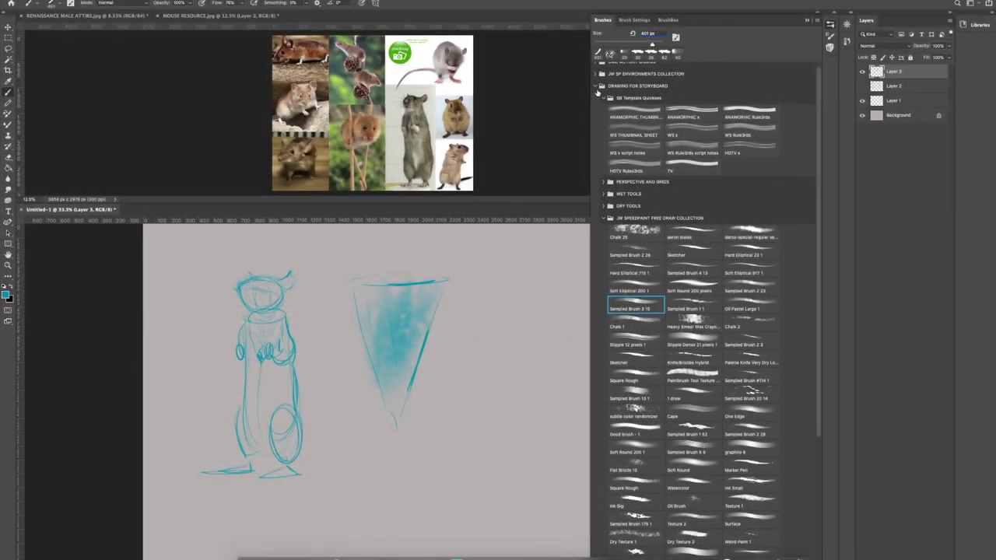
# Open the JW Speedpaint Free Draw Collection within JW SP Environments Collection, choose the Sketcher brush and narrow the brush list.
pyautogui.click(597, 92)
pyautogui.click(597, 80)
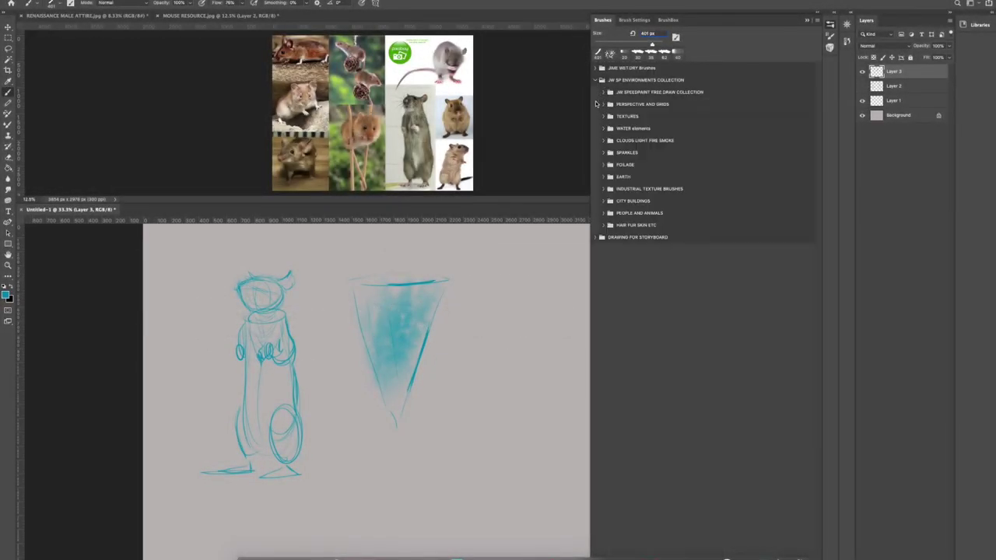
pyautogui.click(604, 93)
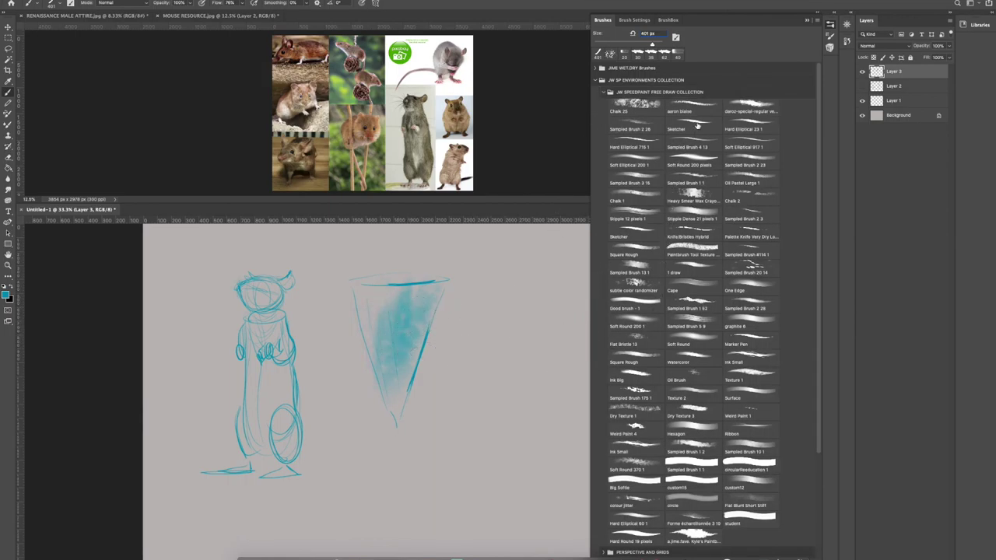
pyautogui.click(697, 126)
pyautogui.moveTo(591, 257)
pyautogui.mouseDown()
pyautogui.moveTo(694, 257)
pyautogui.moveTo(716, 237)
pyautogui.mouseUp()
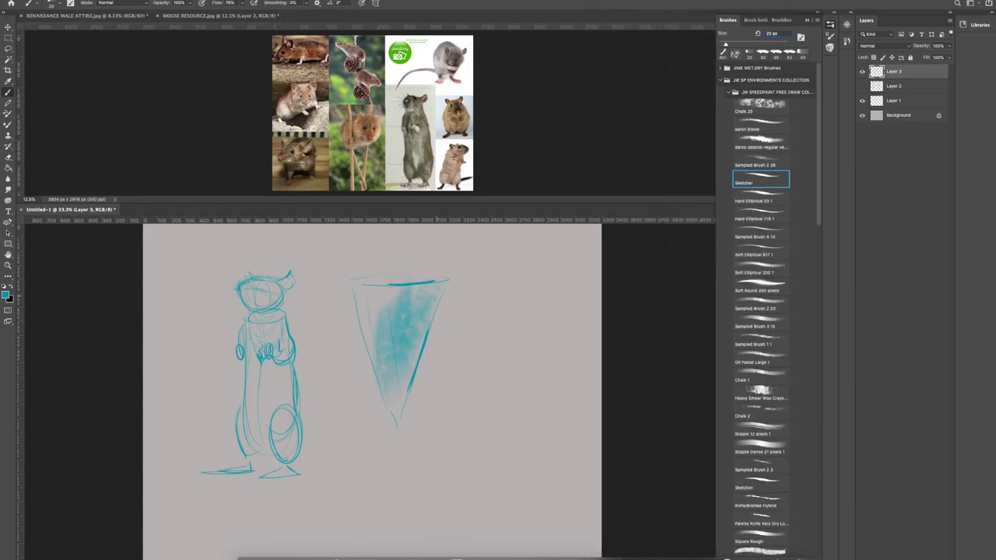
# Try the Sketcher brush on the mouse's thigh, undo the stroke, and select the large Soft Elliptical brush instead.
pyautogui.moveTo(291, 417); pyautogui.dragTo(286, 459)
pyautogui.hotkey('ctrl', 'z')
pyautogui.click(769, 256)
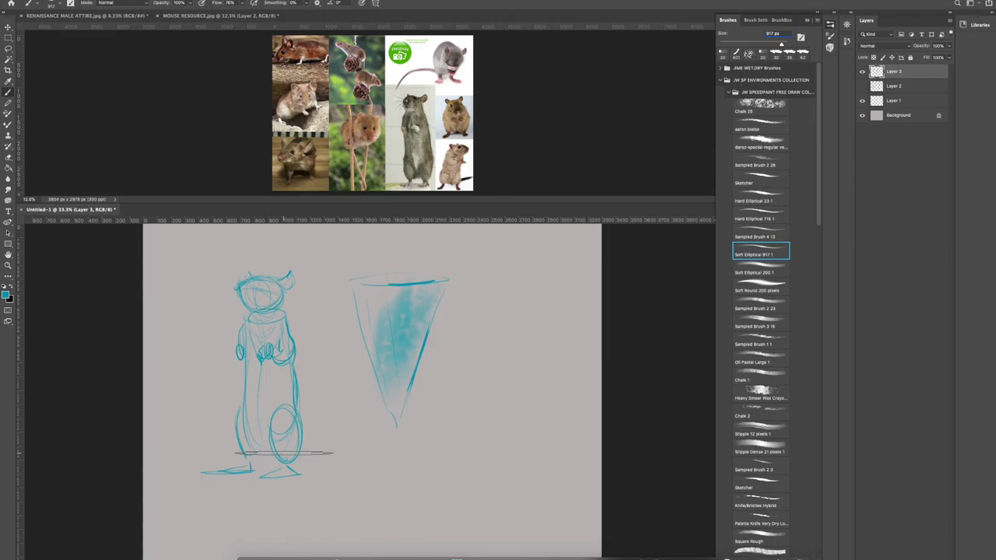
# Thicken and shade the mouse's thighs, feet, arms, jaw and body sides with the aaron blaise brush.
pyautogui.click(768, 128)
pyautogui.moveTo(281, 464)
pyautogui.mouseDown()
pyautogui.moveTo(294, 463)
pyautogui.moveTo(265, 444)
pyautogui.moveTo(296, 417)
pyautogui.moveTo(293, 371)
pyautogui.mouseUp()
pyautogui.moveTo(264, 444); pyautogui.dragTo(269, 442)
pyautogui.moveTo(219, 471)
pyautogui.mouseDown()
pyautogui.moveTo(256, 457)
pyautogui.moveTo(283, 473)
pyautogui.moveTo(300, 468)
pyautogui.mouseUp()
pyautogui.moveTo(273, 360); pyautogui.dragTo(293, 346)
pyautogui.moveTo(245, 315); pyautogui.dragTo(282, 300)
pyautogui.moveTo(249, 336)
pyautogui.mouseDown()
pyautogui.moveTo(242, 399)
pyautogui.moveTo(246, 321)
pyautogui.moveTo(244, 412)
pyautogui.moveTo(261, 405)
pyautogui.moveTo(253, 448)
pyautogui.mouseUp()
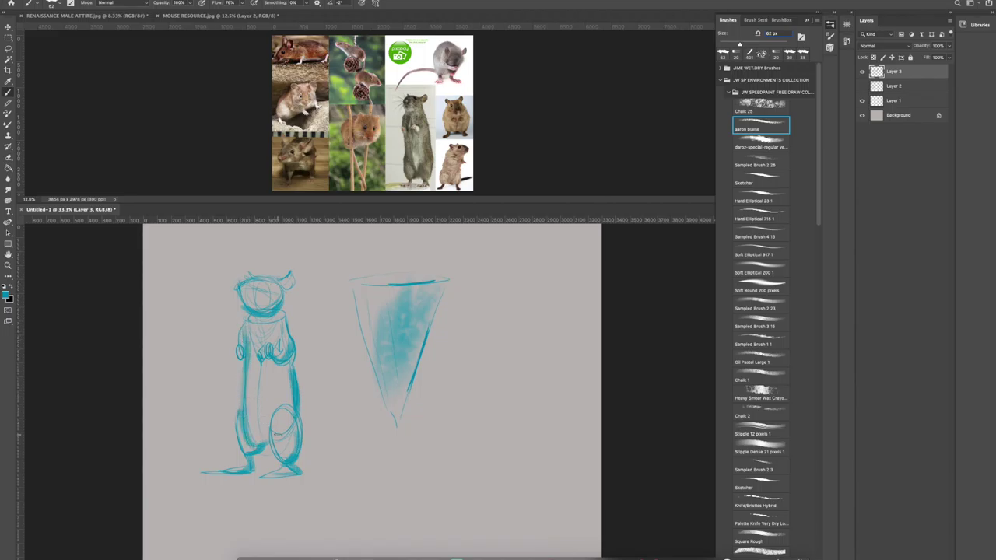
# Draw the mouse's eye, nose, snout, ear and chest details, reducing the aaron blaise brush to 30 px for finer lines.
pyautogui.moveTo(260, 283); pyautogui.dragTo(268, 287)
pyautogui.press('[')
pyautogui.press('[')
pyautogui.press('[')
pyautogui.moveTo(237, 289)
pyautogui.mouseDown()
pyautogui.moveTo(244, 304)
pyautogui.moveTo(255, 285)
pyautogui.moveTo(256, 301)
pyautogui.moveTo(264, 278)
pyautogui.mouseUp()
pyautogui.moveTo(275, 280); pyautogui.dragTo(284, 303)
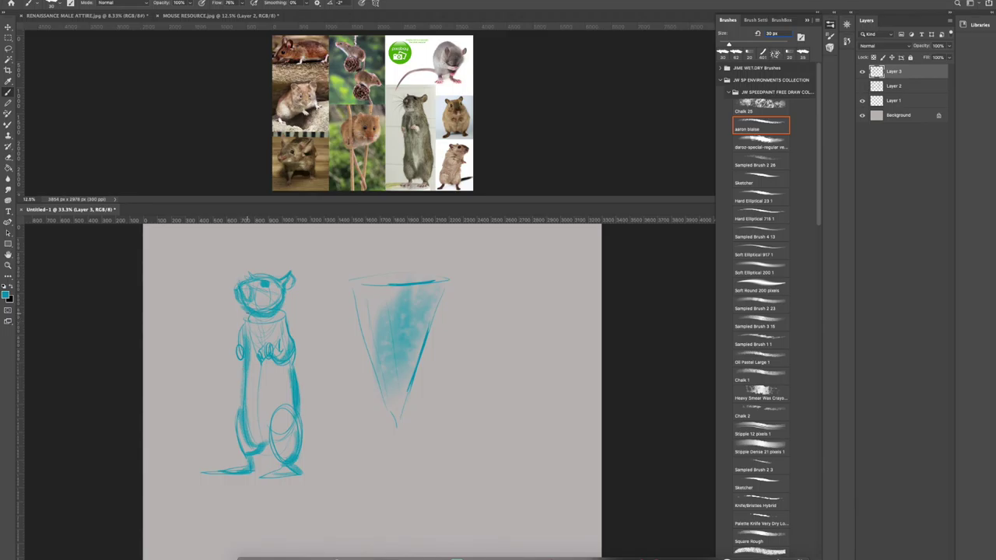
pyautogui.moveTo(257, 342); pyautogui.dragTo(258, 354)
pyautogui.moveTo(242, 285); pyautogui.dragTo(248, 290)
# Lasso the shaded cone beside the mouse, delete it and clear the selection.
pyautogui.click(9, 48)
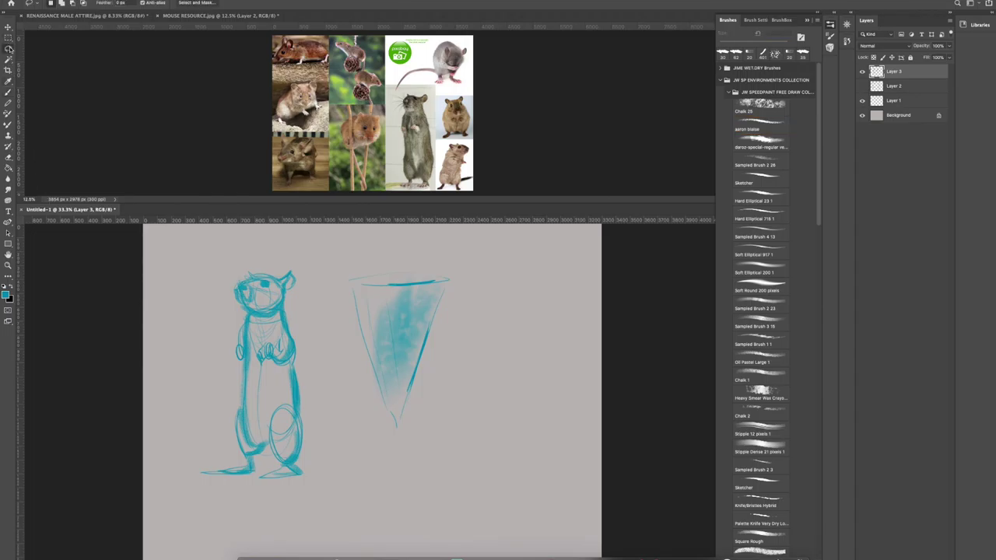
pyautogui.moveTo(458, 269)
pyautogui.mouseDown()
pyautogui.moveTo(356, 258)
pyautogui.moveTo(382, 473)
pyautogui.moveTo(469, 259)
pyautogui.mouseUp()
pyautogui.click(78, 0)
pyautogui.click(103, 72)
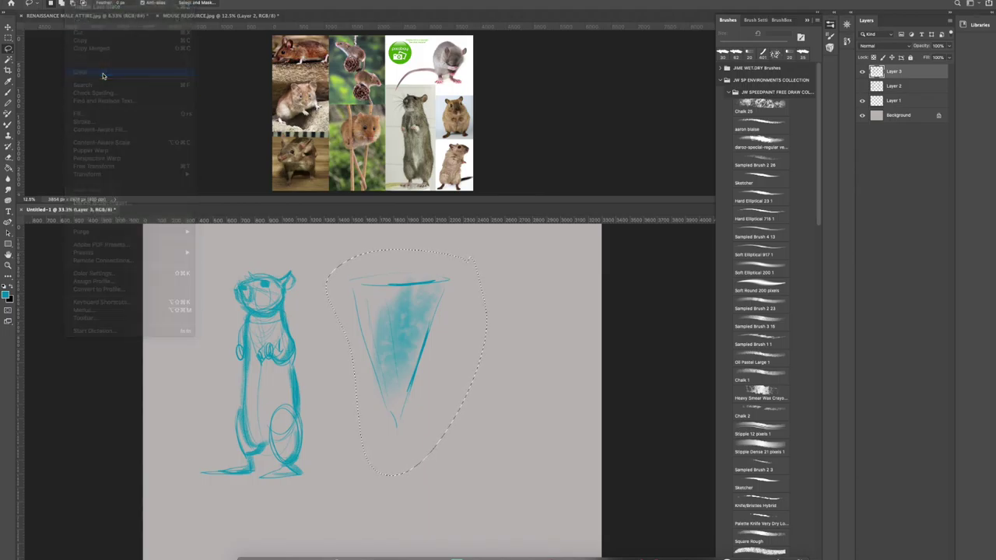
pyautogui.hotkey('ctrl', 'd')
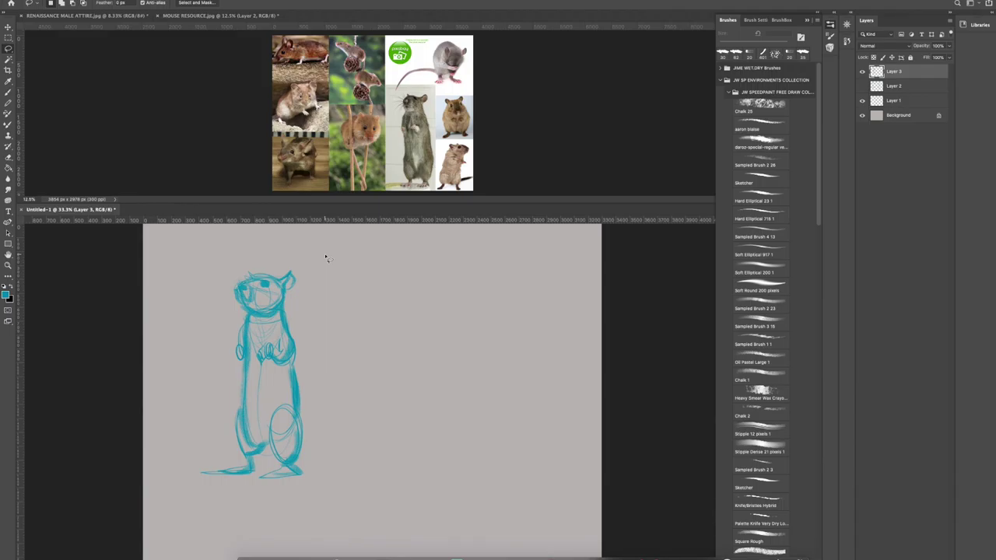
# Erase stray construction lines around the mouse's muzzle, neck and chest with a 45 px eraser.
pyautogui.press('e')
pyautogui.press('[')
pyautogui.press('[')
pyautogui.press('[')
pyautogui.press('[')
pyautogui.press('[')
pyautogui.press('[')
pyautogui.press('[')
pyautogui.press('[')
pyautogui.press('[')
pyautogui.press('[')
pyautogui.press('[')
pyautogui.press('[')
pyautogui.press('[')
pyautogui.press('[')
pyautogui.press('[')
pyautogui.press('[')
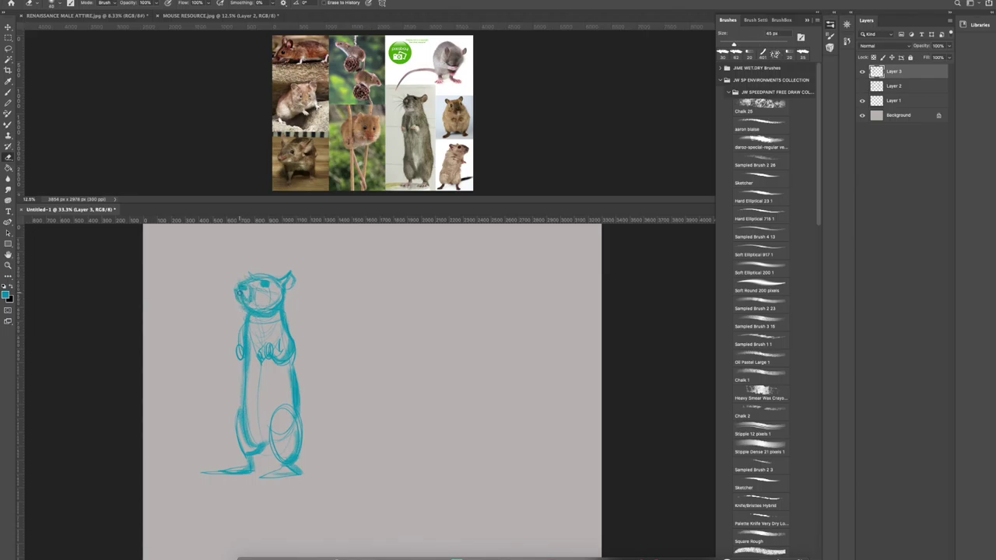
pyautogui.moveTo(241, 294); pyautogui.dragTo(243, 294)
pyautogui.moveTo(254, 319)
pyautogui.mouseDown()
pyautogui.moveTo(268, 319)
pyautogui.moveTo(271, 351)
pyautogui.mouseUp()
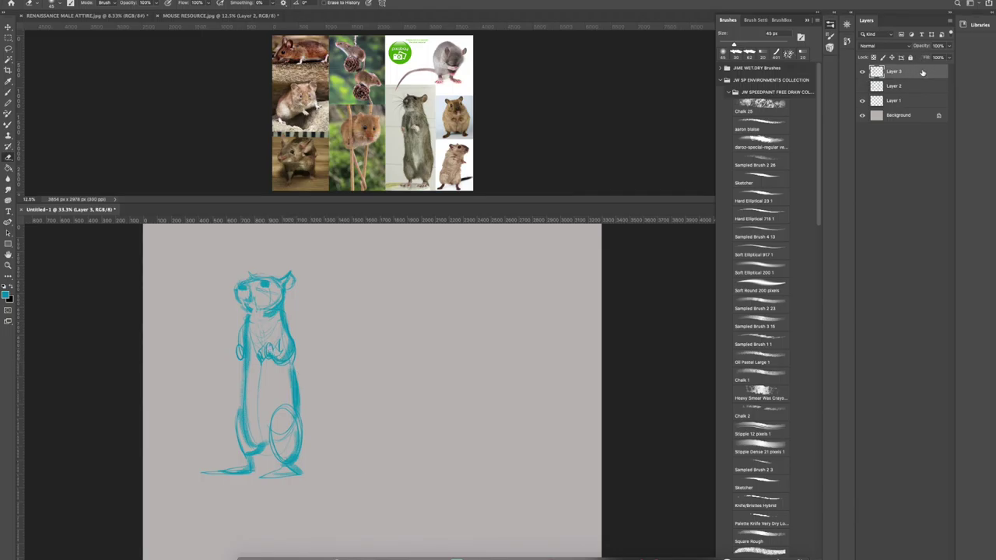
# Rename the mouse drawing's layer to "mr mouse" and add a new empty layer above it.
pyautogui.doubleClick(893, 71)
pyautogui.write('mr mouse')
pyautogui.press('Return')
pyautogui.click(930, 557)
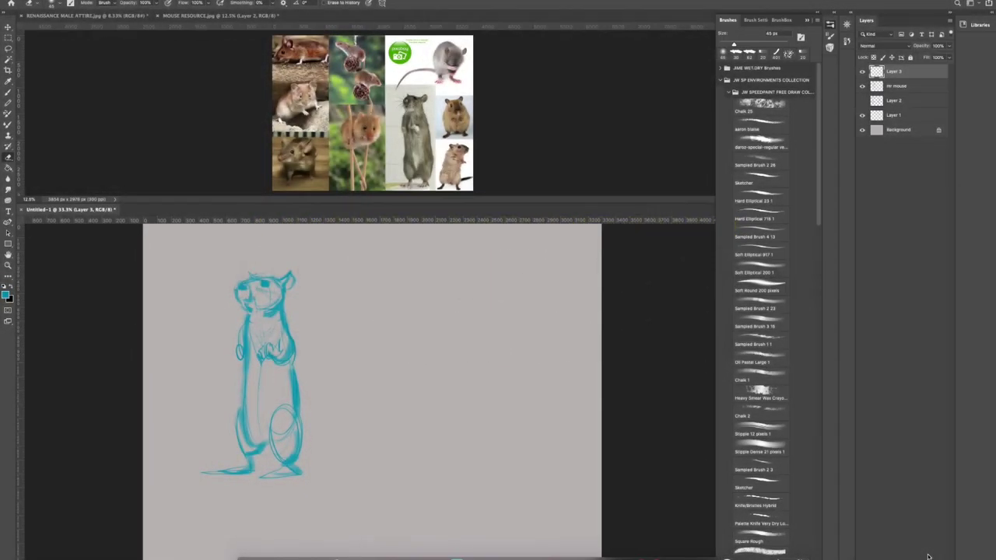
# Display the RENAISSANCE MALE ATTIRE.jpg reference above the drawing, enlarge its viewing area and return to the mouse drawing.
pyautogui.click(222, 15)
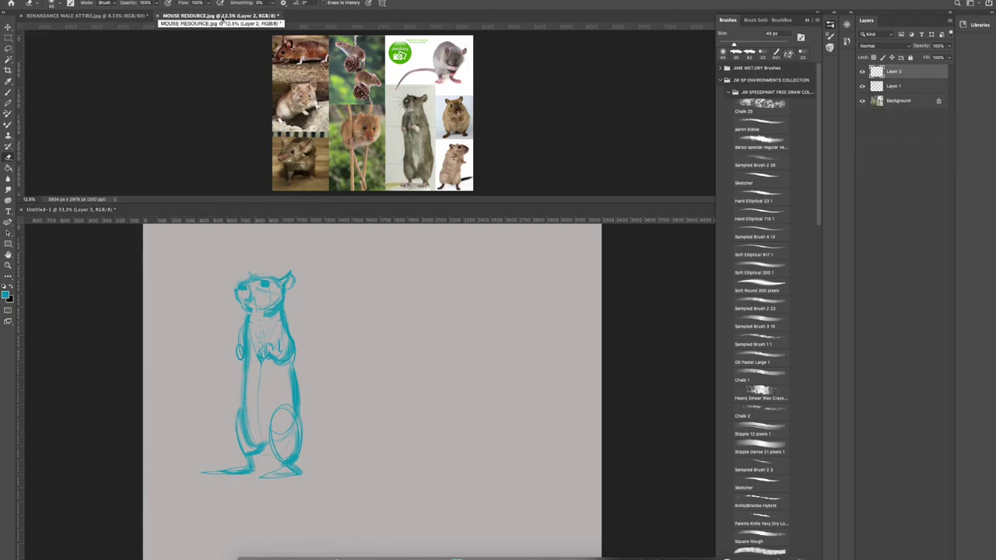
pyautogui.click(121, 17)
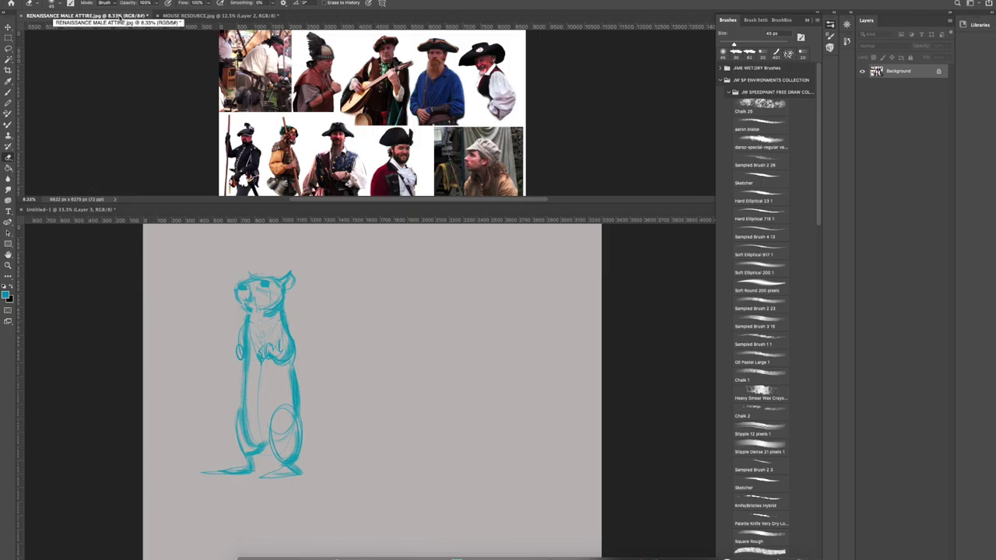
pyautogui.click(578, 200)
pyautogui.moveTo(578, 202); pyautogui.dragTo(569, 288)
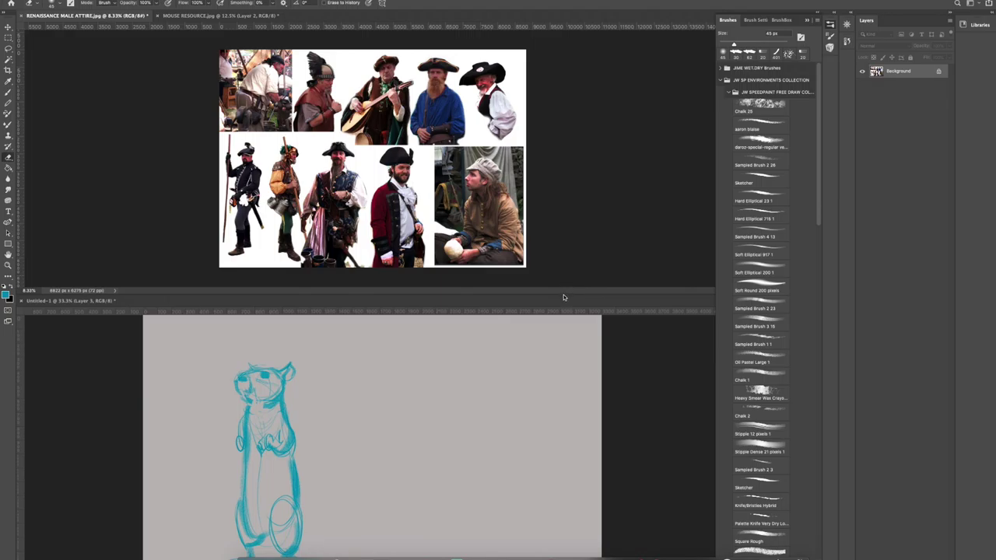
pyautogui.moveTo(565, 291); pyautogui.dragTo(565, 244)
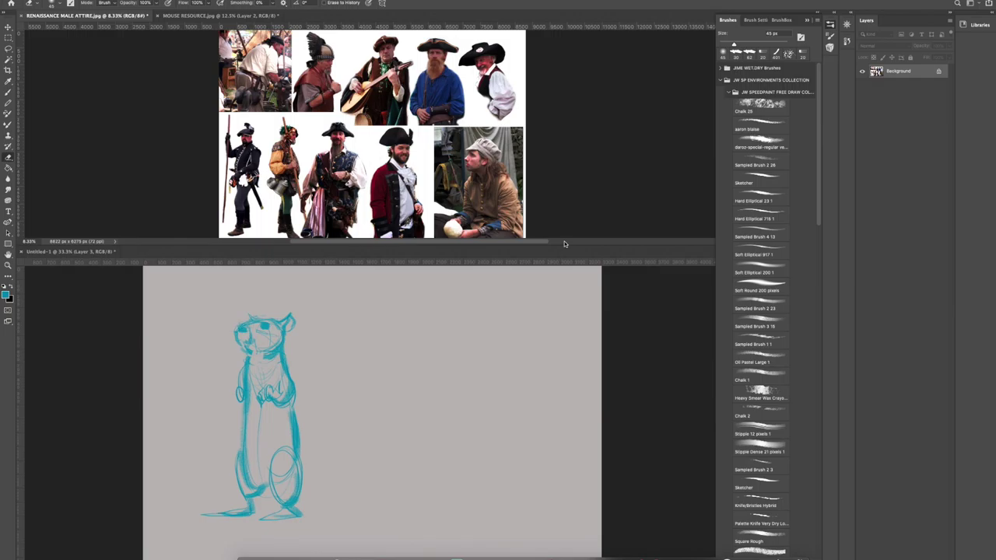
pyautogui.click(522, 371)
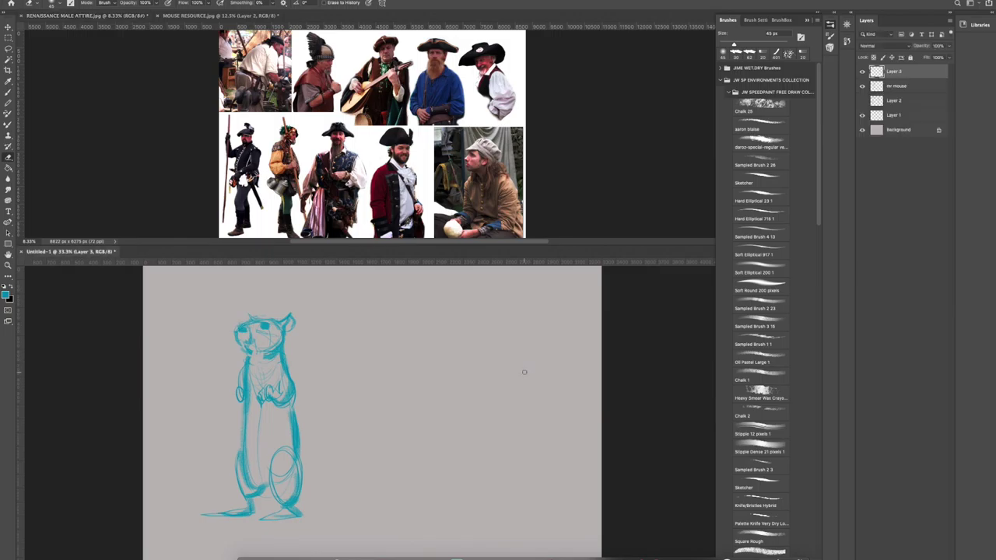
# Flip the mr mouse layer horizontally with Free Transform, apply it, and make the empty Layer 3 active.
pyautogui.click(901, 87)
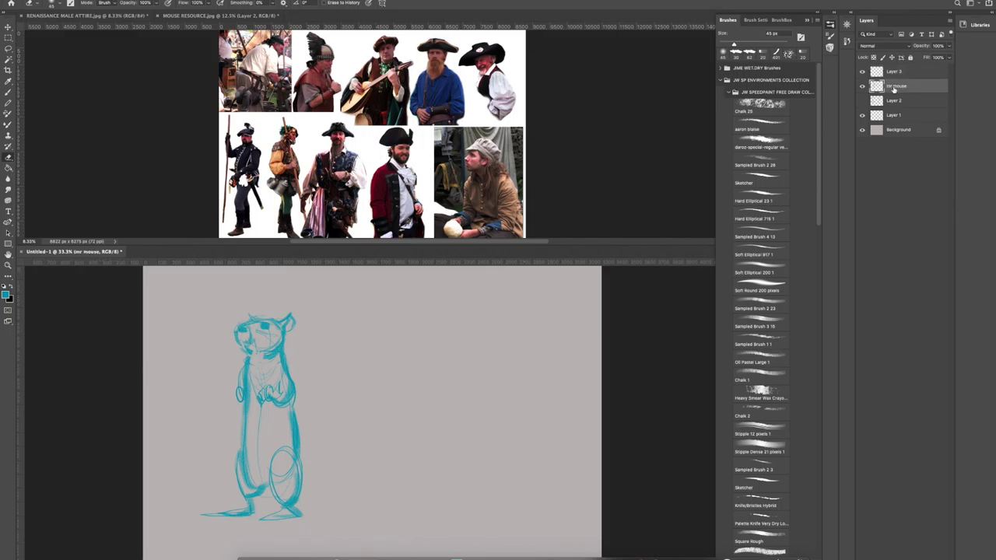
pyautogui.hotkey('ctrl', 't')
pyautogui.moveTo(198, 416); pyautogui.dragTo(407, 416)
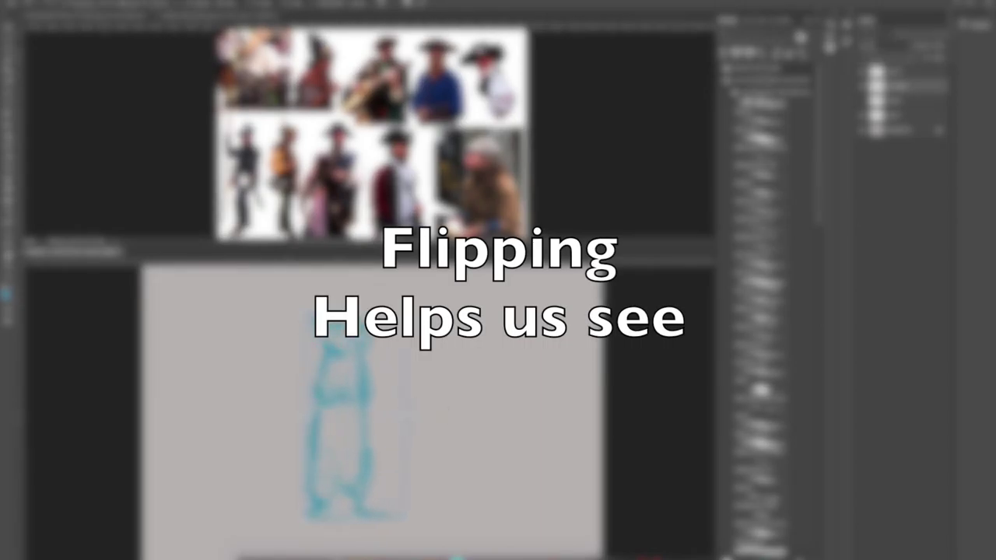
pyautogui.press('Return')
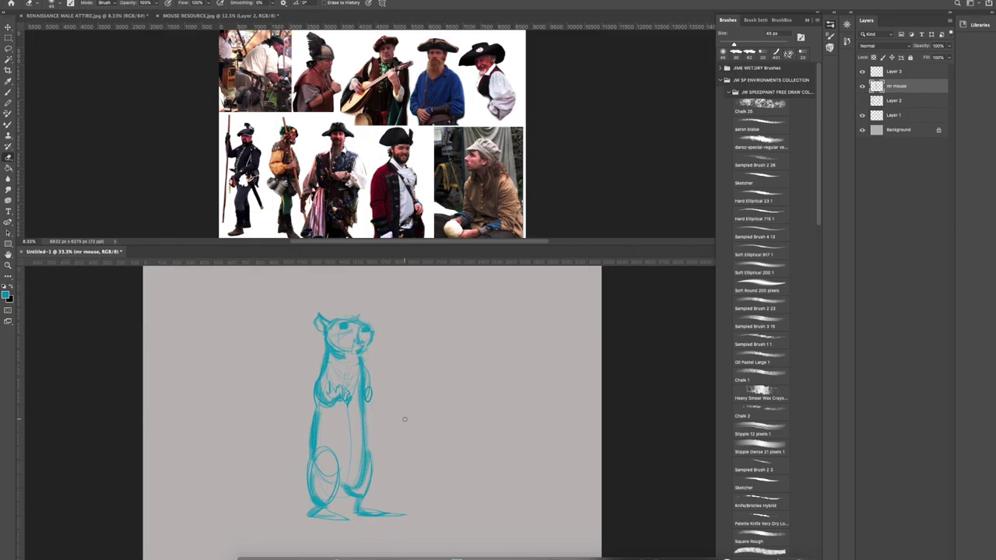
pyautogui.click(904, 72)
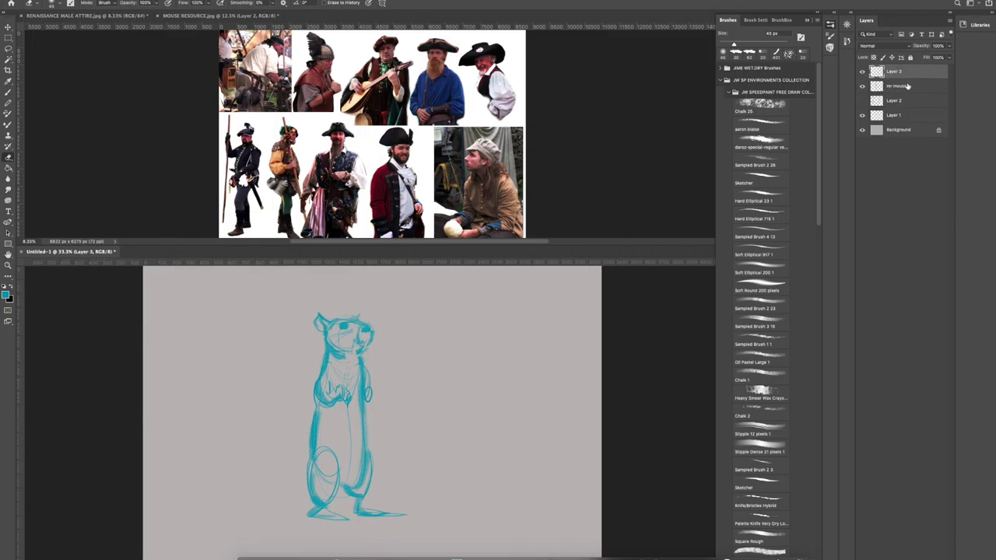
# Lower the mr mouse layer's fill to 34% and make Layer 3 active for drawing.
pyautogui.click(904, 86)
pyautogui.click(948, 57)
pyautogui.moveTo(942, 68); pyautogui.dragTo(923, 66)
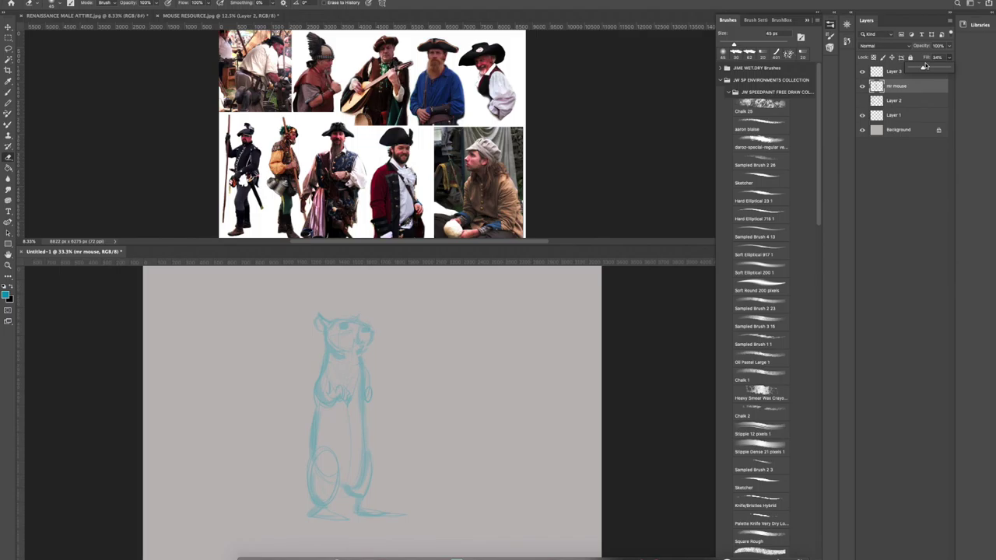
pyautogui.click(893, 72)
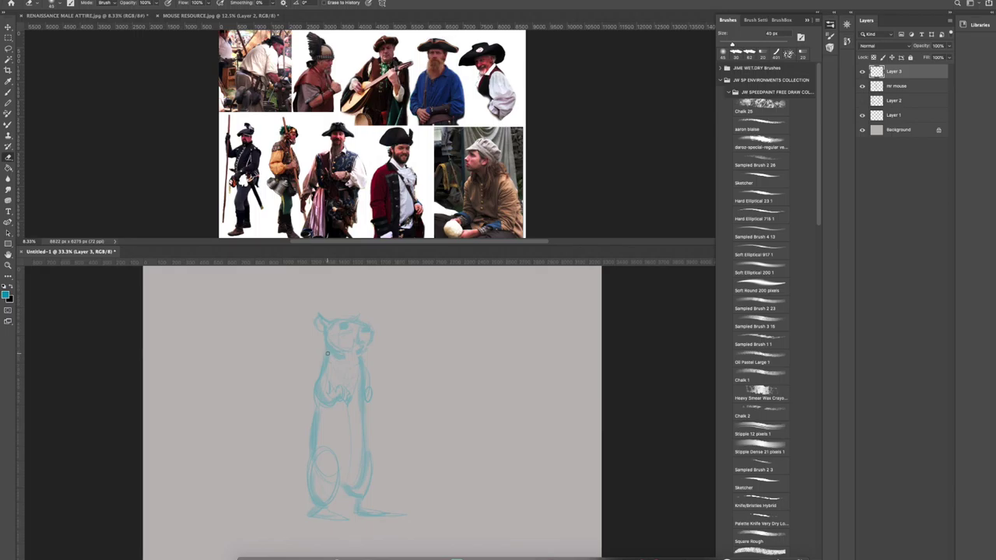
# Give the eraser the Sketcher preset, then try a stroke beside the mouse with the Brush tool and undo it.
pyautogui.press('[')
pyautogui.click(788, 54)
pyautogui.click(764, 181)
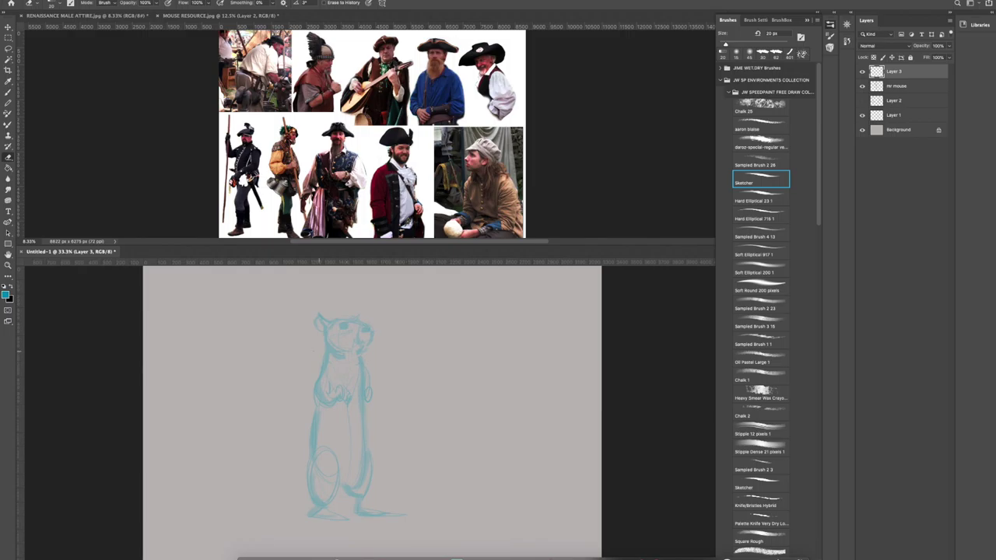
pyautogui.click(8, 92)
pyautogui.moveTo(479, 333)
pyautogui.mouseDown()
pyautogui.moveTo(500, 348)
pyautogui.moveTo(509, 389)
pyautogui.mouseUp()
pyautogui.hotkey('ctrl', 'z')
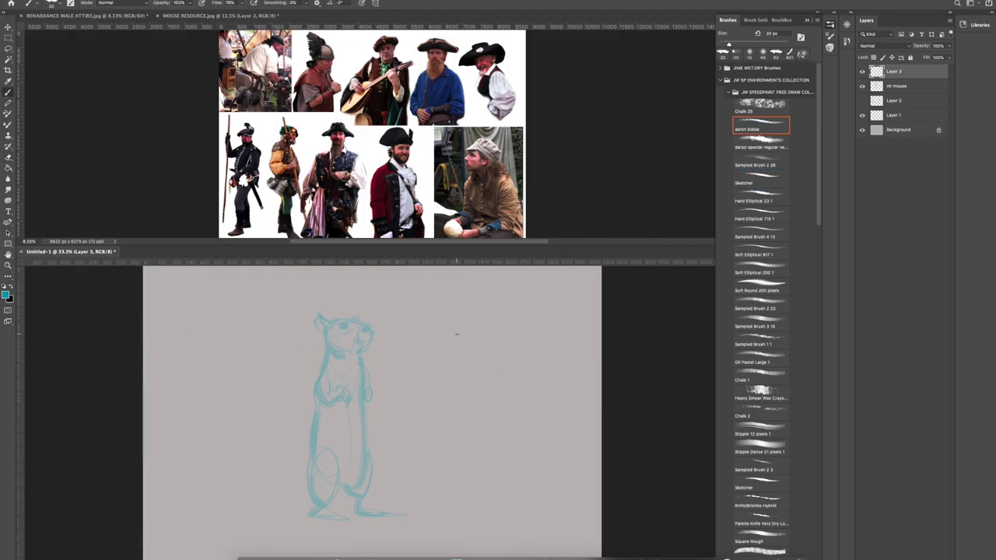
pyautogui.press('[')
pyautogui.press(']')
# Sketch a collar around the mouse's neck on Layer 3 with the Sketcher brush at 35 px.
pyautogui.click(770, 181)
pyautogui.press('[')
pyautogui.press('[')
pyautogui.press('[')
pyautogui.press('[')
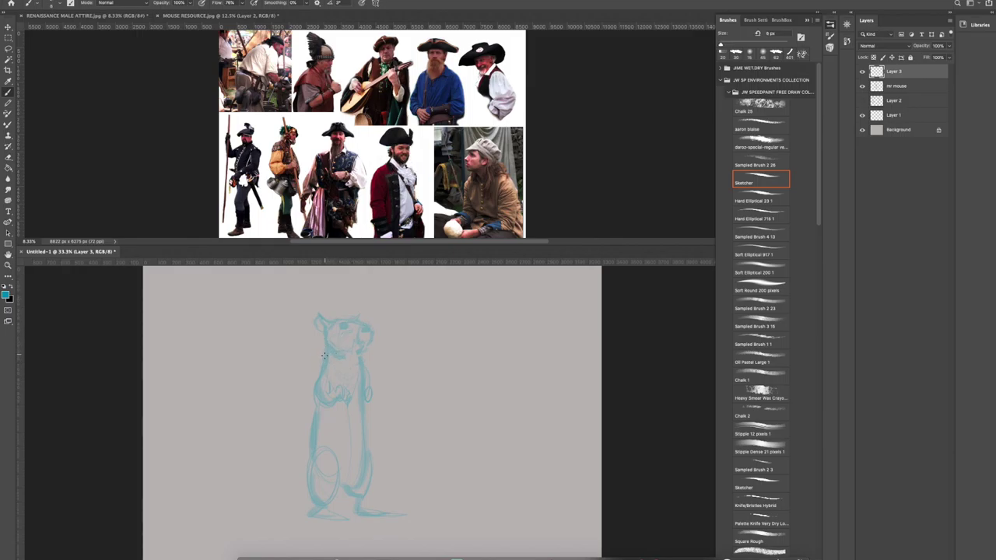
pyautogui.press('[')
pyautogui.press('[')
pyautogui.press('[')
pyautogui.press('[')
pyautogui.press(']')
pyautogui.press(']')
pyautogui.press(']')
pyautogui.press(']')
pyautogui.press(']')
pyautogui.press(']')
pyautogui.press(']')
pyautogui.press(']')
pyautogui.moveTo(325, 354); pyautogui.dragTo(322, 361)
pyautogui.moveTo(364, 354)
pyautogui.mouseDown()
pyautogui.moveTo(344, 379)
pyautogui.moveTo(321, 366)
pyautogui.moveTo(335, 373)
pyautogui.moveTo(359, 373)
pyautogui.mouseUp()
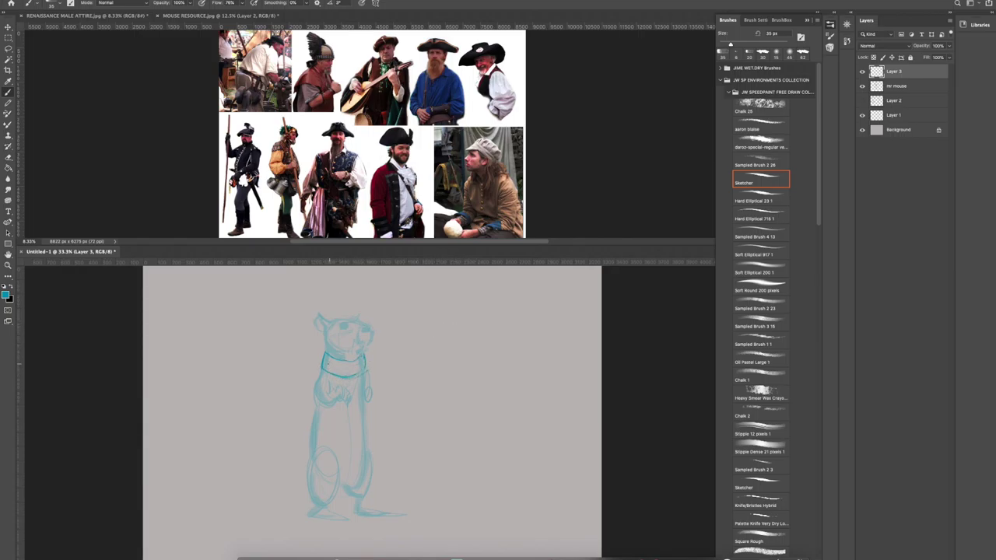
pyautogui.moveTo(457, 324)
pyautogui.mouseDown()
pyautogui.moveTo(516, 327)
pyautogui.moveTo(440, 336)
pyautogui.mouseUp()
pyautogui.hotkey('ctrl', 'z')
pyautogui.hotkey('ctrl', 'z')
pyautogui.hotkey('ctrl', 'z')
pyautogui.hotkey('ctrl', 'z')
pyautogui.hotkey('ctrl', 'z')
pyautogui.moveTo(434, 321)
pyautogui.mouseDown()
pyautogui.moveTo(434, 343)
pyautogui.moveTo(507, 340)
pyautogui.moveTo(508, 320)
pyautogui.mouseUp()
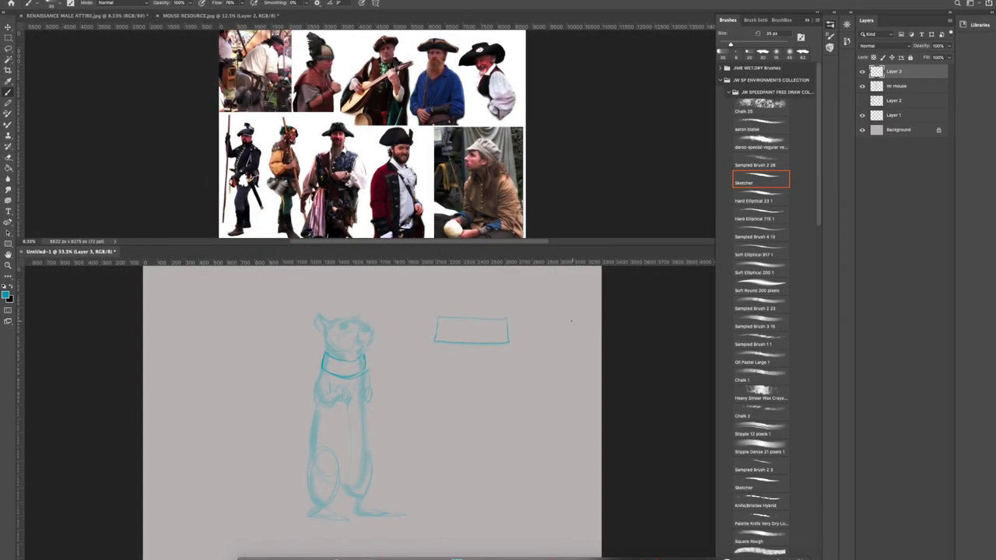
pyautogui.hotkey('ctrl', 'z')
pyautogui.hotkey('ctrl', 'z')
pyautogui.hotkey('ctrl', 'z')
pyautogui.hotkey('ctrl', 'z')
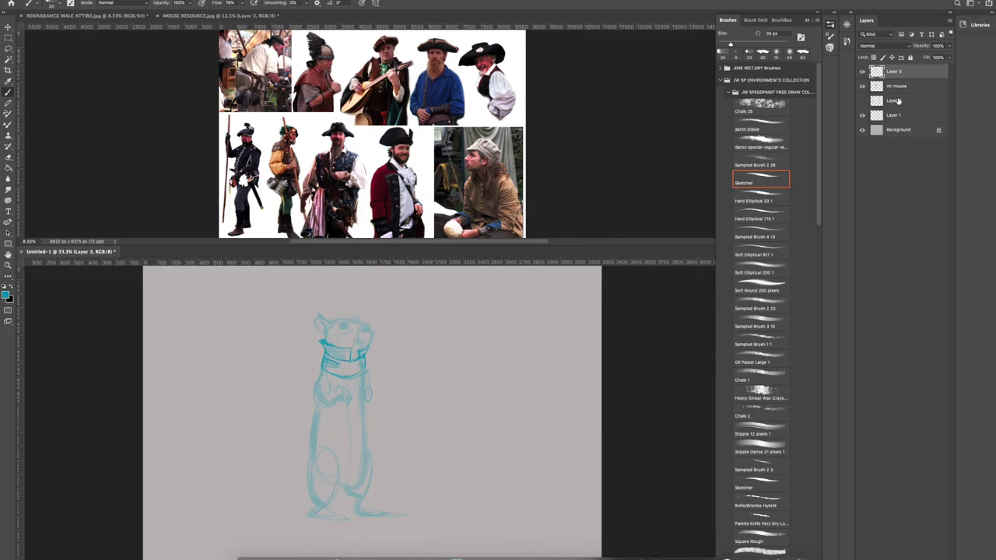
# Add a new layer above mr mouse and rough in two arms, one bent at the waist and one outstretched.
pyautogui.click(921, 87)
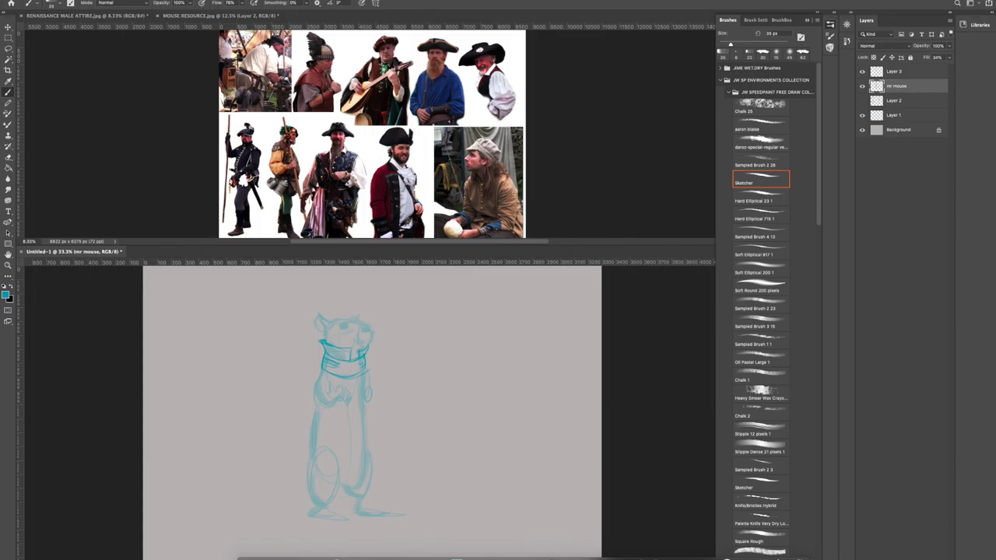
pyautogui.hotkey('ctrl', 'shift', 'alt', 'n')
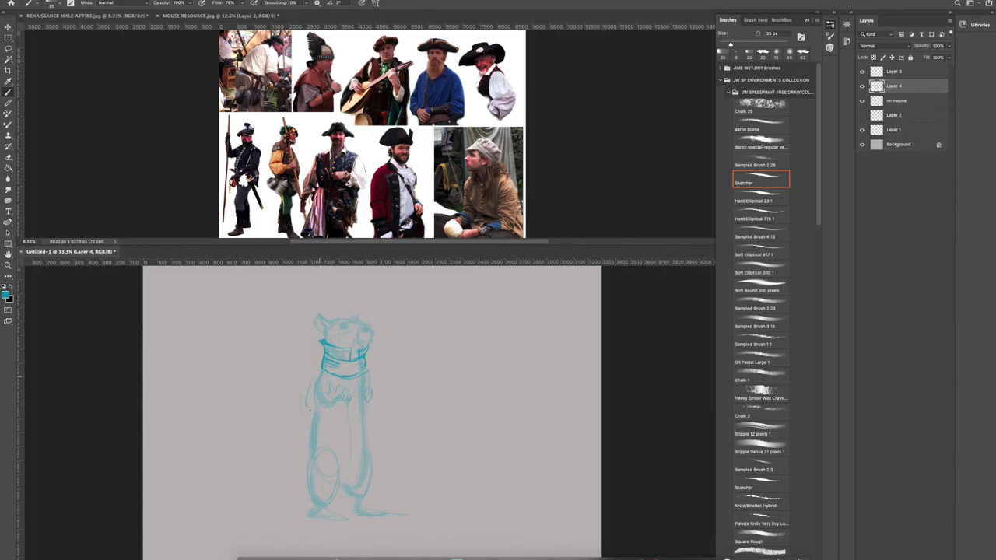
pyautogui.moveTo(299, 398)
pyautogui.mouseDown()
pyautogui.moveTo(328, 390)
pyautogui.moveTo(318, 399)
pyautogui.moveTo(310, 383)
pyautogui.moveTo(298, 390)
pyautogui.moveTo(335, 421)
pyautogui.mouseUp()
pyautogui.moveTo(373, 379)
pyautogui.mouseDown()
pyautogui.moveTo(400, 374)
pyautogui.moveTo(393, 387)
pyautogui.moveTo(408, 394)
pyautogui.moveTo(399, 375)
pyautogui.moveTo(409, 396)
pyautogui.moveTo(424, 374)
pyautogui.moveTo(416, 366)
pyautogui.moveTo(419, 398)
pyautogui.mouseUp()
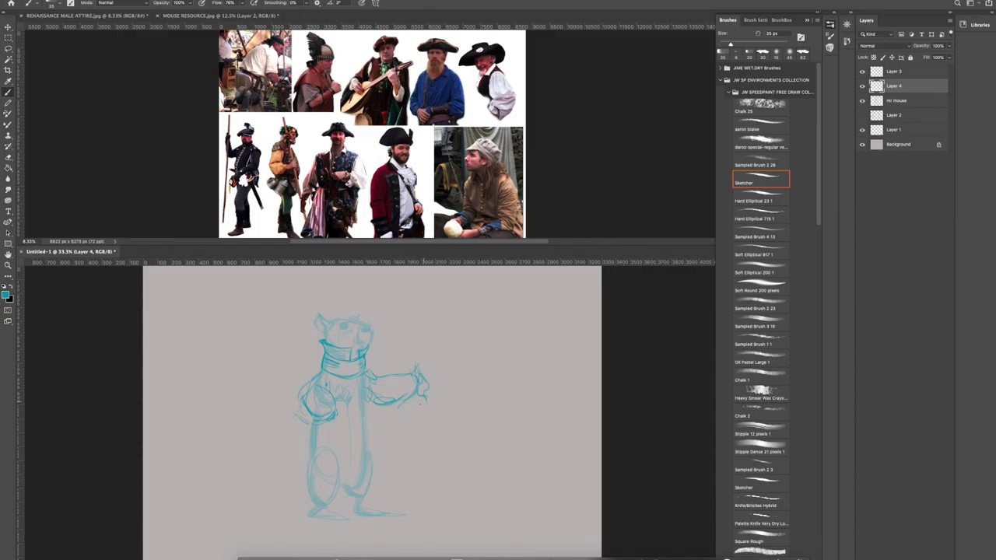
# Strengthen the shoulder and sleeve lines of both arms, and add the garment's front edge and details near the lower hand.
pyautogui.moveTo(316, 368); pyautogui.dragTo(307, 394)
pyautogui.moveTo(314, 380)
pyautogui.mouseDown()
pyautogui.moveTo(294, 395)
pyautogui.moveTo(317, 423)
pyautogui.moveTo(321, 401)
pyautogui.moveTo(405, 375)
pyautogui.mouseUp()
pyautogui.moveTo(374, 410); pyautogui.dragTo(408, 401)
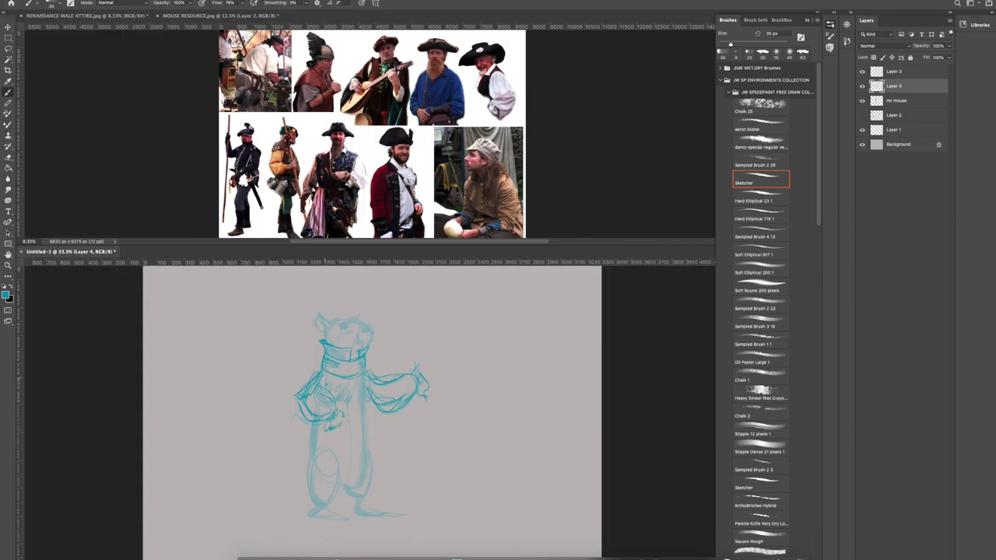
pyautogui.moveTo(356, 382); pyautogui.dragTo(361, 428)
pyautogui.moveTo(324, 374); pyautogui.dragTo(325, 389)
pyautogui.moveTo(333, 430); pyautogui.dragTo(339, 433)
# Draw the mouse's eye using MOUSE RESOURCE.jpg as reference, and bring back the RENAISSANCE MALE ATTIRE.jpg reference.
pyautogui.click(175, 17)
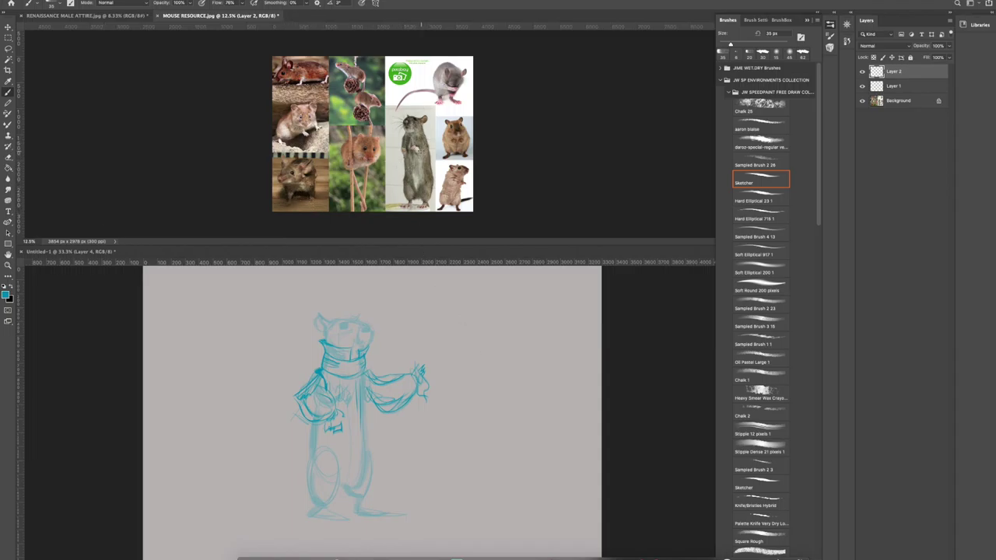
pyautogui.click(365, 384)
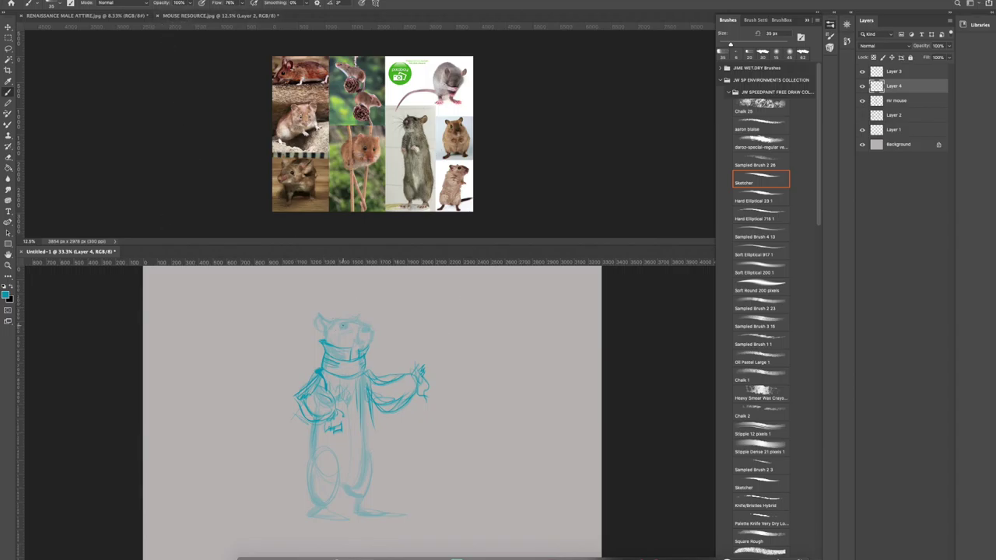
pyautogui.click(342, 325)
pyautogui.click(343, 326)
pyautogui.click(140, 17)
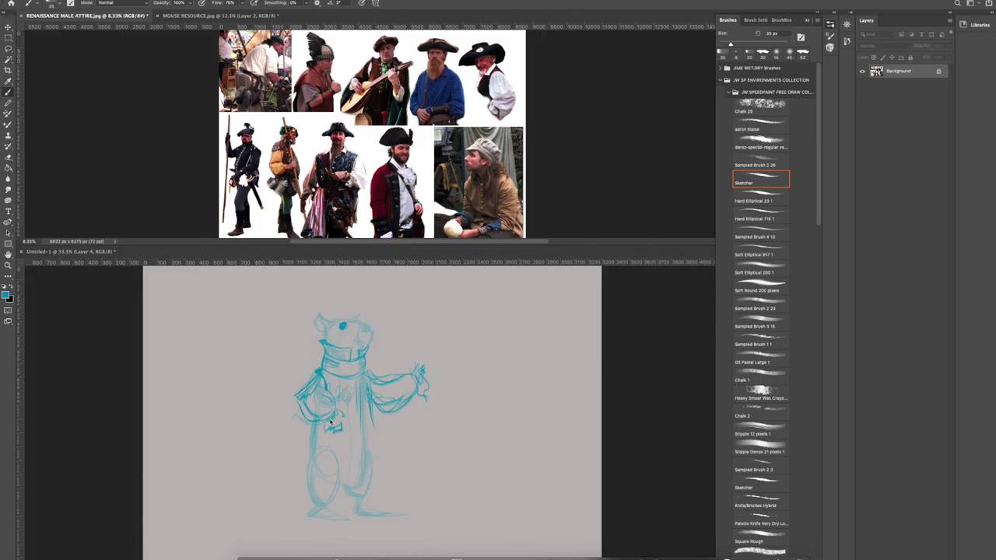
pyautogui.click(608, 301)
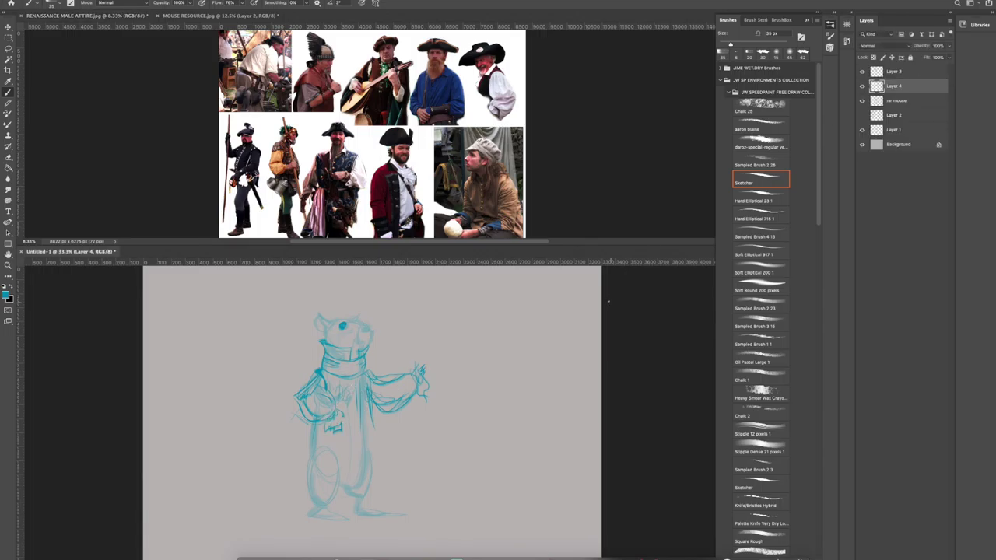
# Lower Layer 4's opacity to 26% and compare the drawing with and without the sketched arms.
pyautogui.click(862, 85)
pyautogui.click(862, 85)
pyautogui.click(948, 45)
pyautogui.moveTo(950, 58); pyautogui.dragTo(921, 57)
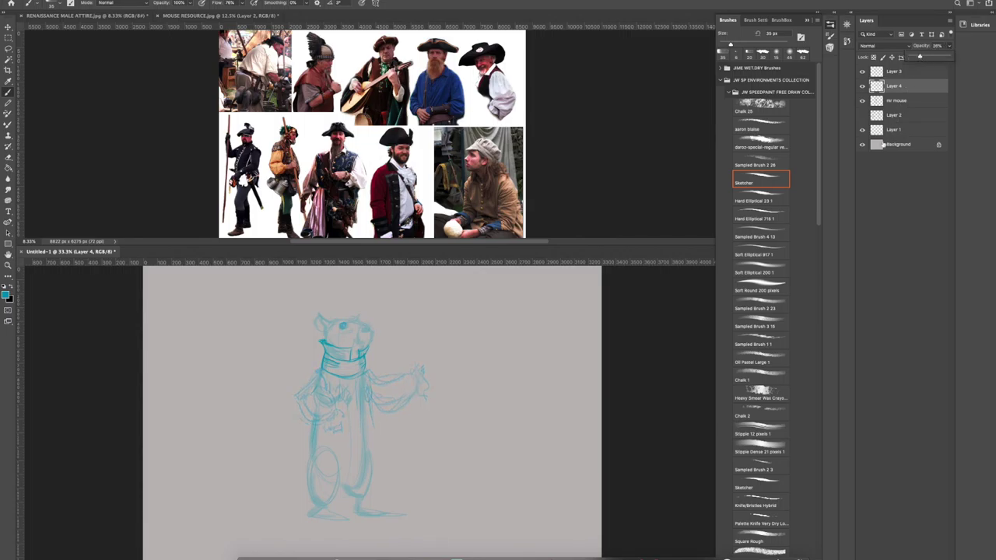
pyautogui.click(862, 86)
pyautogui.click(862, 86)
pyautogui.click(862, 86)
pyautogui.click(862, 87)
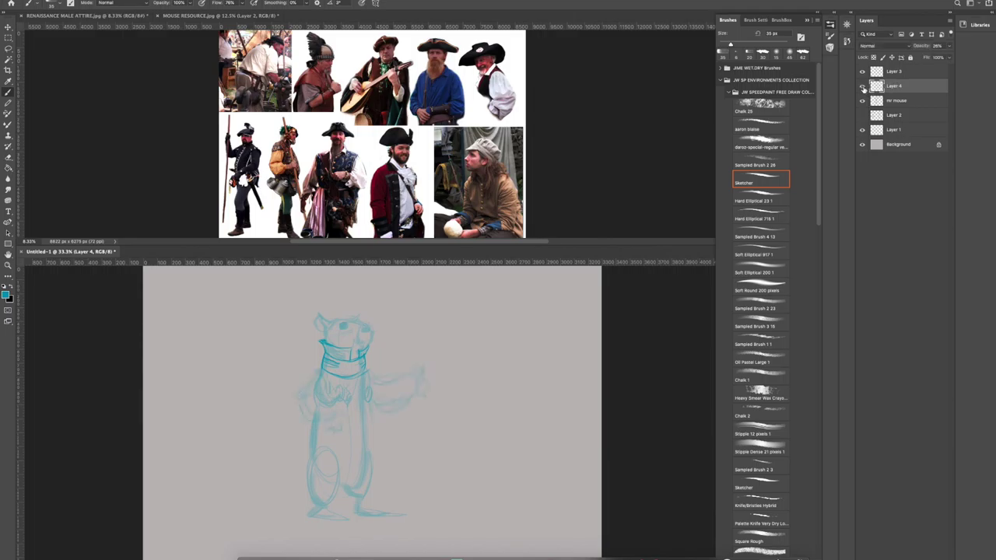
# Erase the original forepaws and chest lines from the mr mouse layer with an enlarged eraser.
pyautogui.click(911, 103)
pyautogui.press('e')
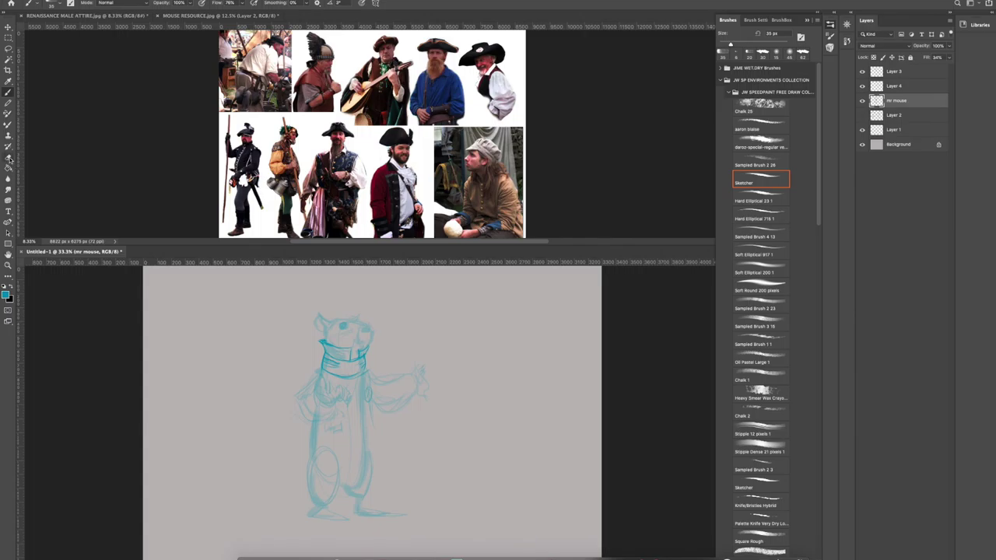
pyautogui.press(']')
pyautogui.press(']')
pyautogui.press(']')
pyautogui.press(']')
pyautogui.press(']')
pyautogui.press(']')
pyautogui.press(']')
pyautogui.press(']')
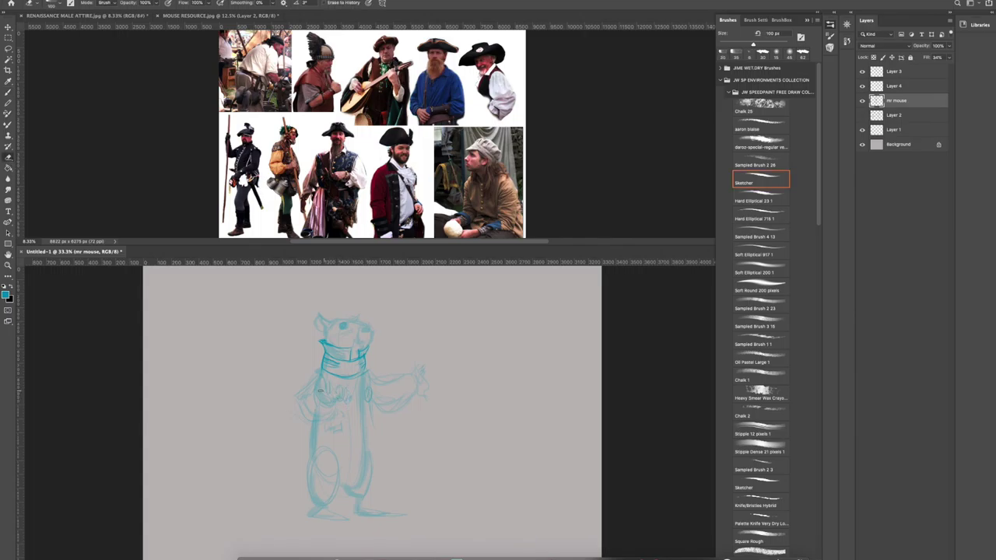
pyautogui.press(']')
pyautogui.press(']')
# Add two new layers and sketch a small full-body pose thumbnail with a hat and raised arm beside the mouse.
pyautogui.hotkey('ctrl', 'shift', 'alt', 'n')
pyautogui.hotkey('ctrl', 'shift', 'alt', 'n')
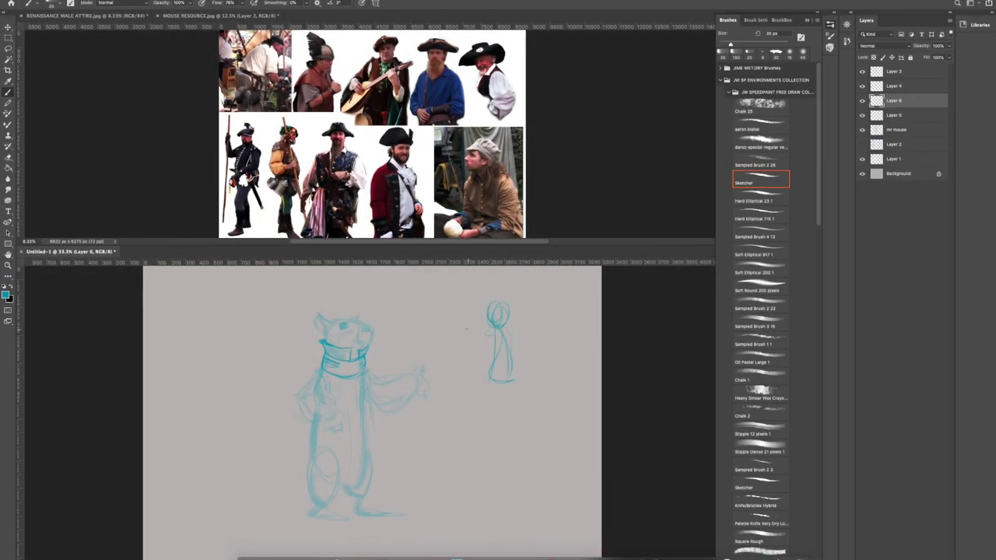
pyautogui.moveTo(483, 328)
pyautogui.mouseDown()
pyautogui.moveTo(480, 348)
pyautogui.moveTo(496, 350)
pyautogui.moveTo(535, 314)
pyautogui.mouseUp()
pyautogui.moveTo(486, 374); pyautogui.dragTo(495, 391)
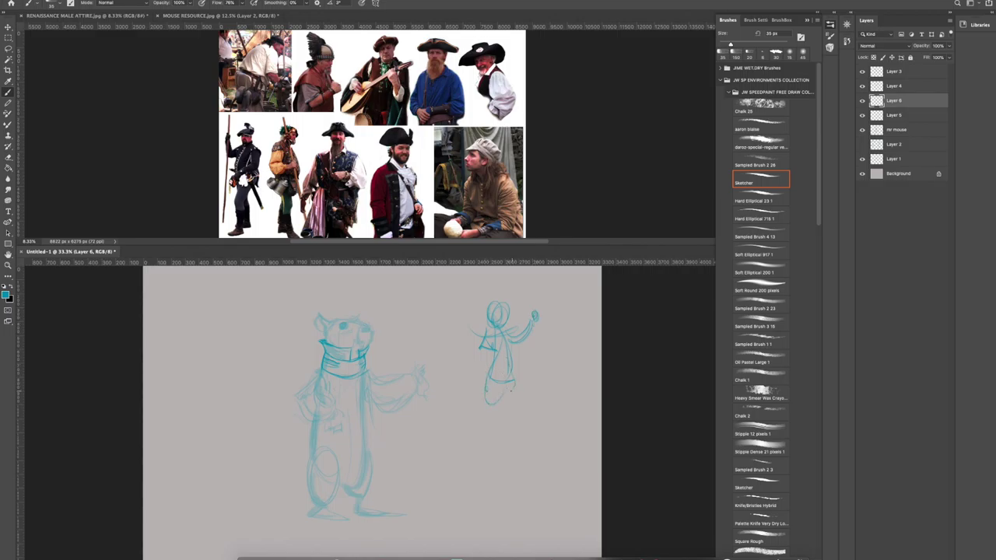
pyautogui.moveTo(511, 356)
pyautogui.mouseDown()
pyautogui.moveTo(508, 398)
pyautogui.moveTo(489, 406)
pyautogui.moveTo(484, 426)
pyautogui.mouseUp()
pyautogui.moveTo(488, 424)
pyautogui.mouseDown()
pyautogui.moveTo(520, 401)
pyautogui.moveTo(514, 420)
pyautogui.moveTo(545, 420)
pyautogui.moveTo(471, 421)
pyautogui.moveTo(501, 425)
pyautogui.mouseUp()
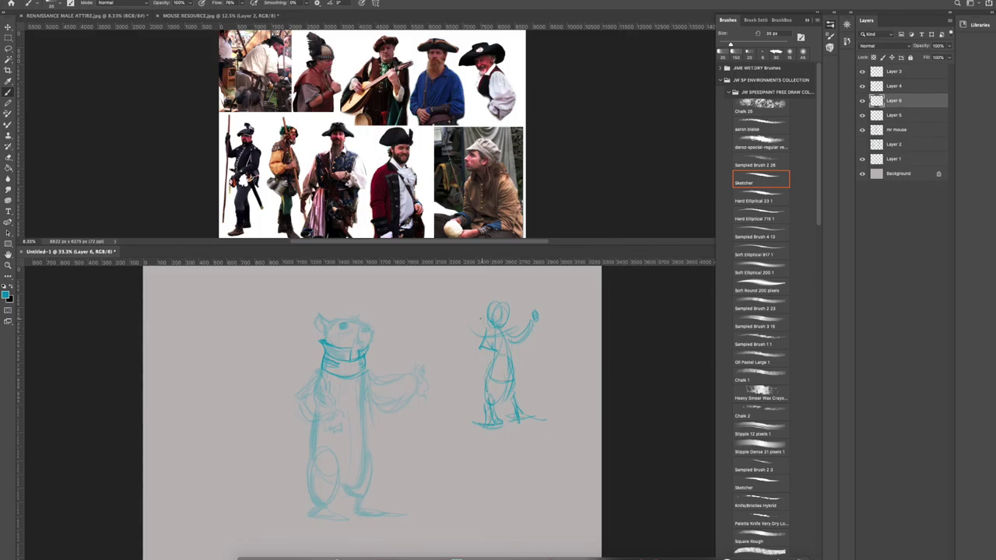
pyautogui.moveTo(475, 322); pyautogui.dragTo(515, 297)
pyautogui.moveTo(367, 392); pyautogui.dragTo(368, 428)
# Lower Layer 6's fill to 18% and move it below the mr mouse layer.
pyautogui.click(861, 88)
pyautogui.click(862, 89)
pyautogui.click(861, 102)
pyautogui.click(861, 102)
pyautogui.click(948, 58)
pyautogui.moveTo(950, 68); pyautogui.dragTo(920, 69)
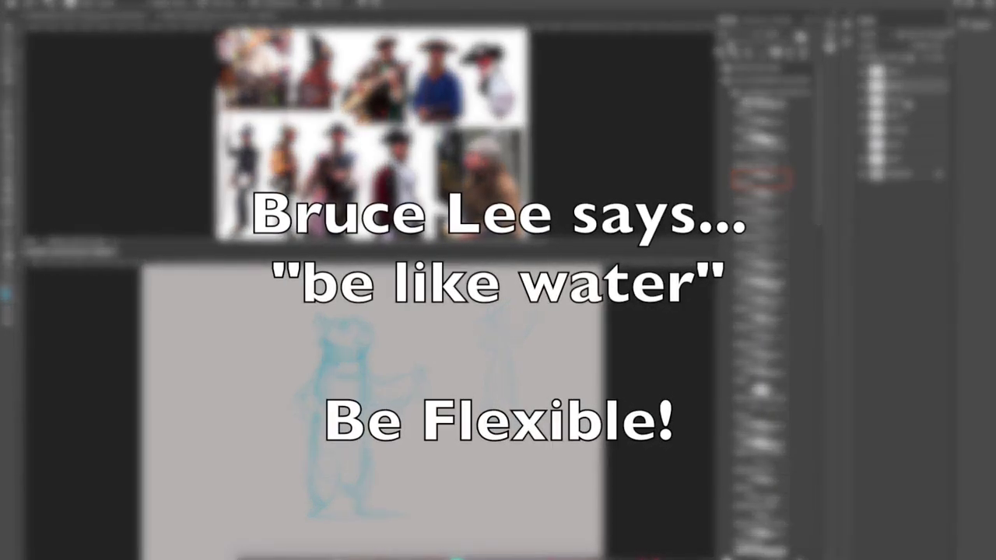
pyautogui.moveTo(910, 111); pyautogui.dragTo(900, 137)
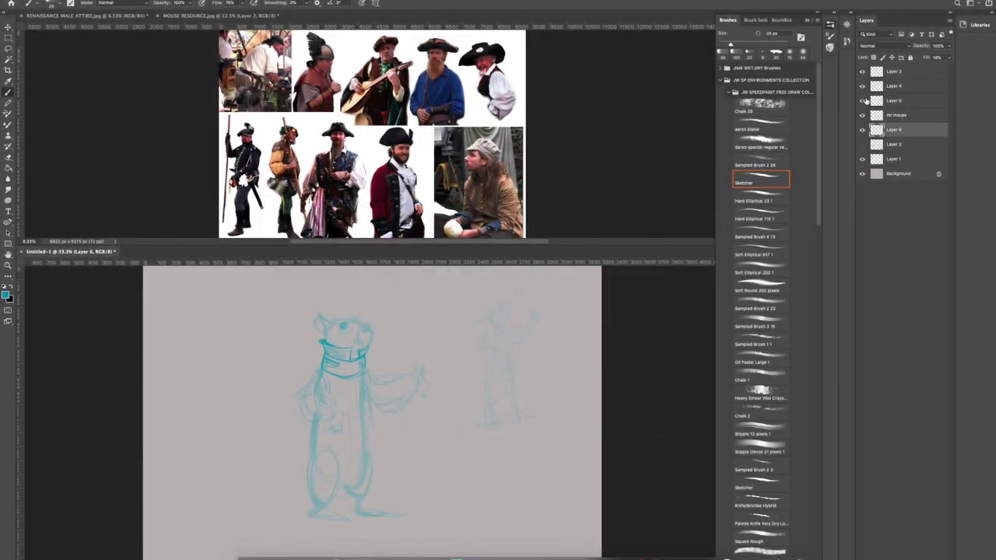
# Toggle Layer 4 and Layer 3 off and on to check their contents, leaving Layer 3 visible and active.
pyautogui.click(862, 86)
pyautogui.click(862, 86)
pyautogui.click(862, 71)
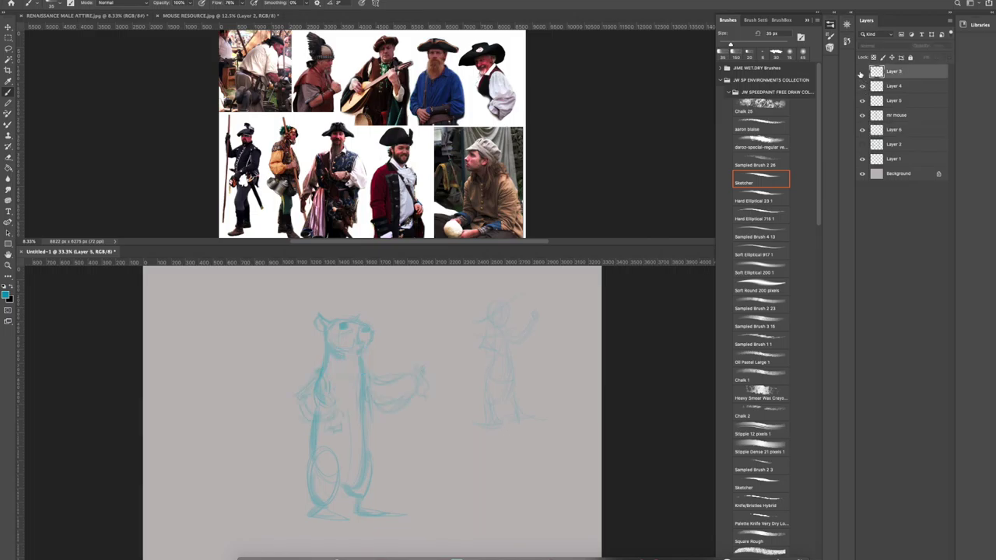
pyautogui.click(861, 71)
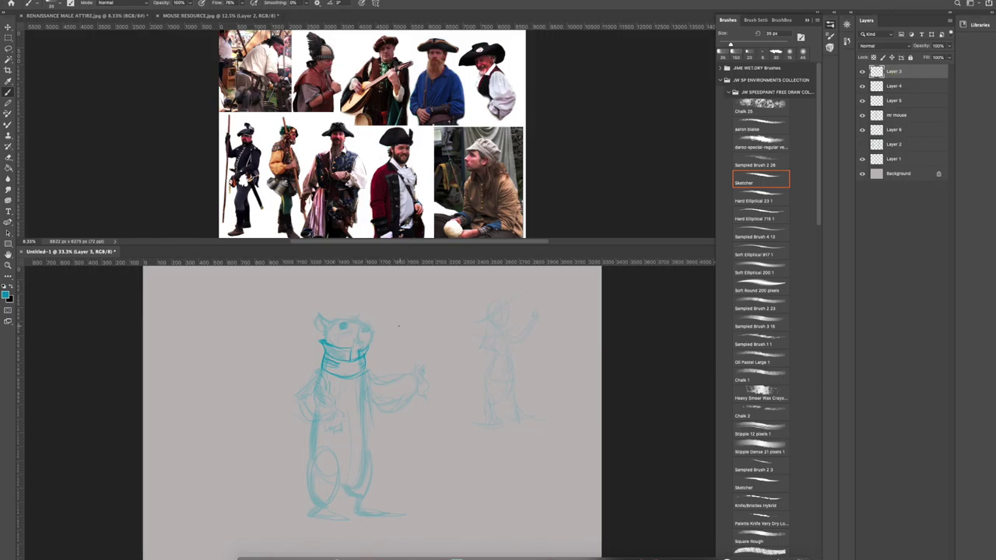
pyautogui.click(892, 105)
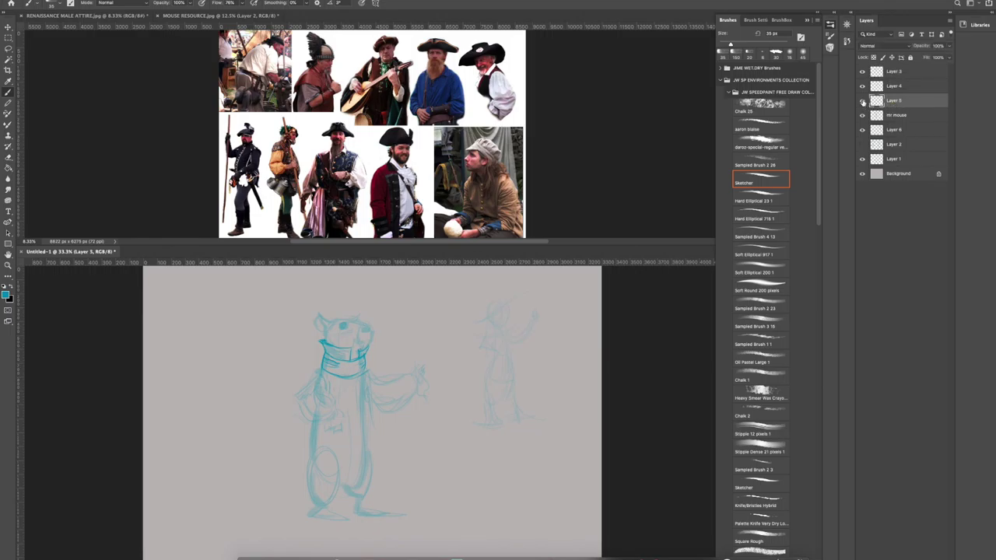
pyautogui.click(871, 75)
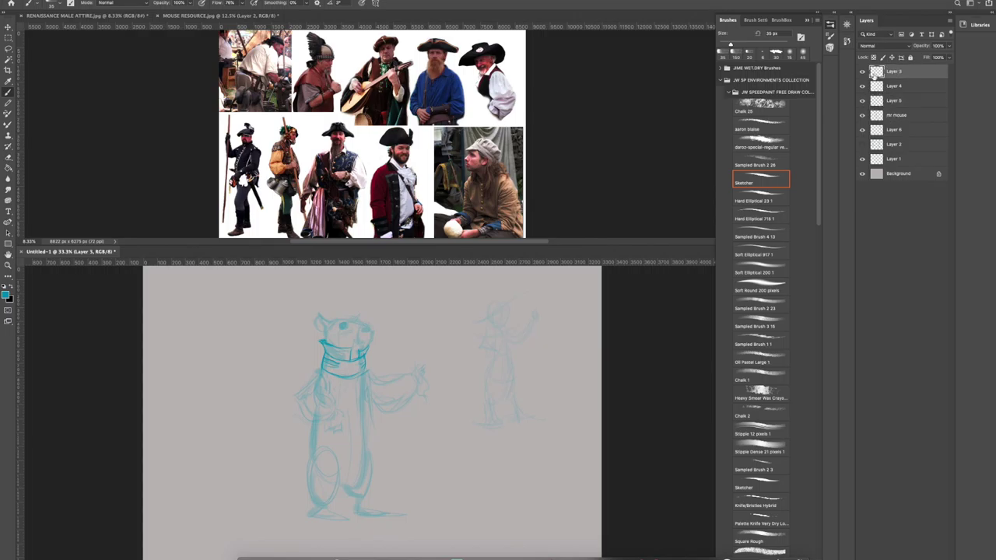
pyautogui.click(861, 71)
pyautogui.click(862, 72)
# Draw the puffy sleeve and hand of the bent arm over the rough on Layer 3, consulting the attire reference.
pyautogui.moveTo(325, 378)
pyautogui.mouseDown()
pyautogui.moveTo(325, 392)
pyautogui.moveTo(298, 403)
pyautogui.mouseUp()
pyautogui.moveTo(300, 407)
pyautogui.mouseDown()
pyautogui.moveTo(309, 423)
pyautogui.moveTo(336, 423)
pyautogui.mouseUp()
pyautogui.click(518, 102)
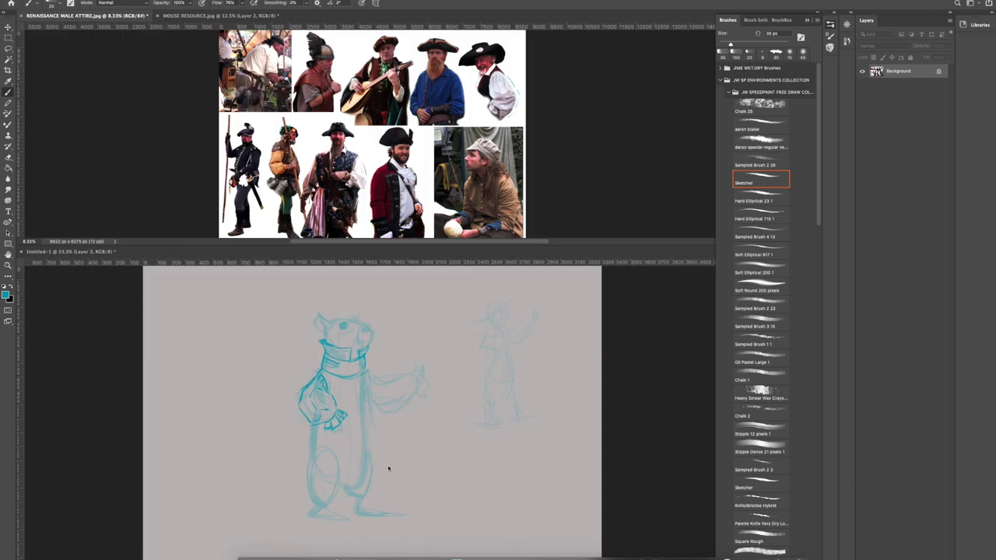
pyautogui.click(373, 393)
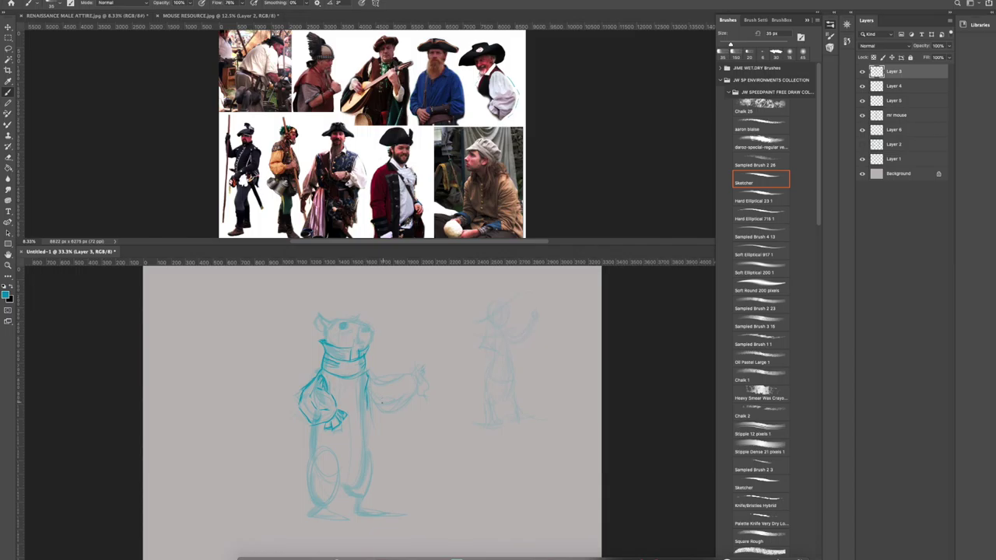
# Draw the billowing sleeve, cuff and hand of the outstretched arm over the faded rough.
pyautogui.moveTo(370, 387); pyautogui.dragTo(389, 379)
pyautogui.moveTo(414, 377)
pyautogui.mouseDown()
pyautogui.moveTo(382, 414)
pyautogui.moveTo(375, 400)
pyautogui.moveTo(378, 414)
pyautogui.moveTo(396, 413)
pyautogui.moveTo(414, 395)
pyautogui.mouseUp()
pyautogui.moveTo(383, 413); pyautogui.dragTo(395, 408)
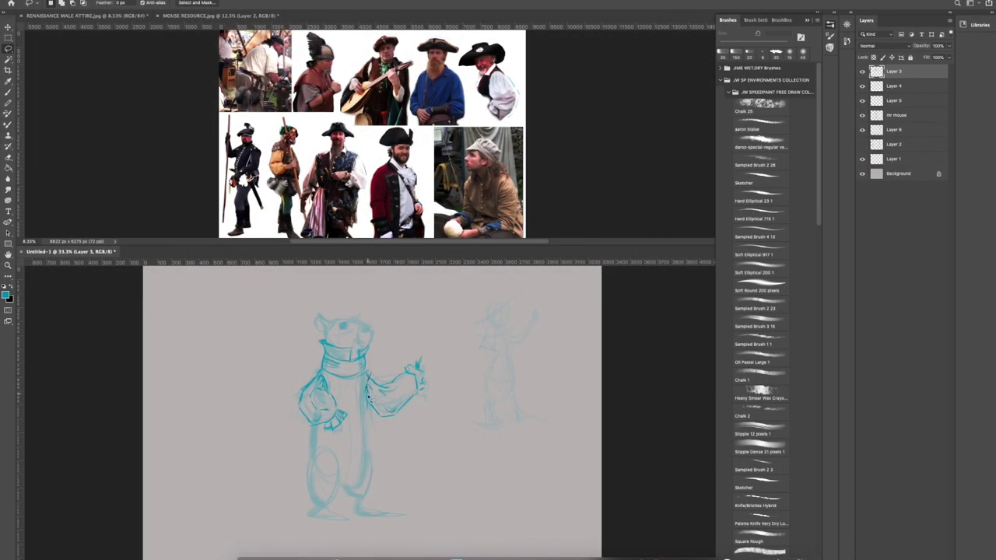
# Lasso the outstretched arm on Layer 3 and cut it to its own new layer.
pyautogui.moveTo(371, 418)
pyautogui.mouseDown()
pyautogui.moveTo(422, 424)
pyautogui.moveTo(452, 380)
pyautogui.moveTo(437, 339)
pyautogui.moveTo(369, 373)
pyautogui.mouseUp()
pyautogui.click(123, 0)
pyautogui.moveTo(132, 25)
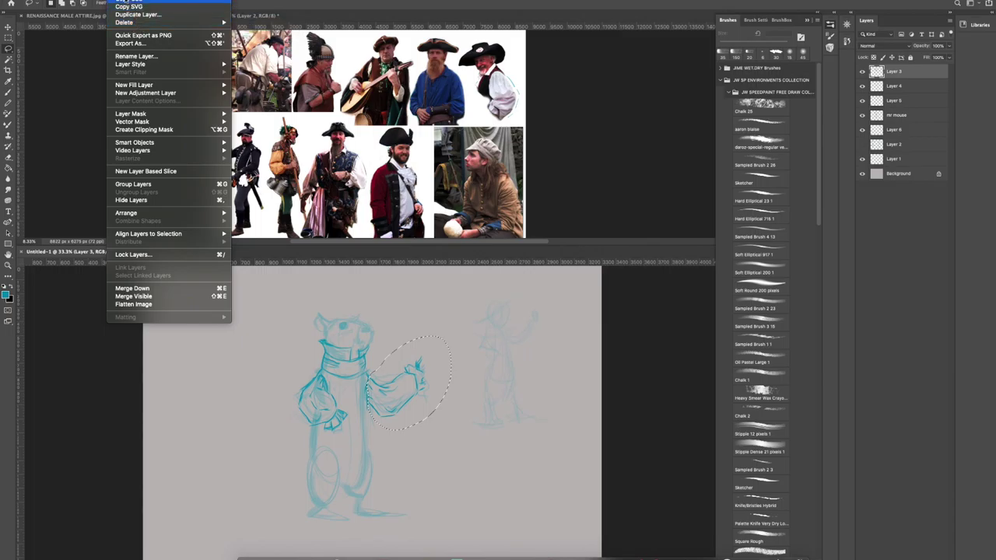
pyautogui.moveTo(128, 0)
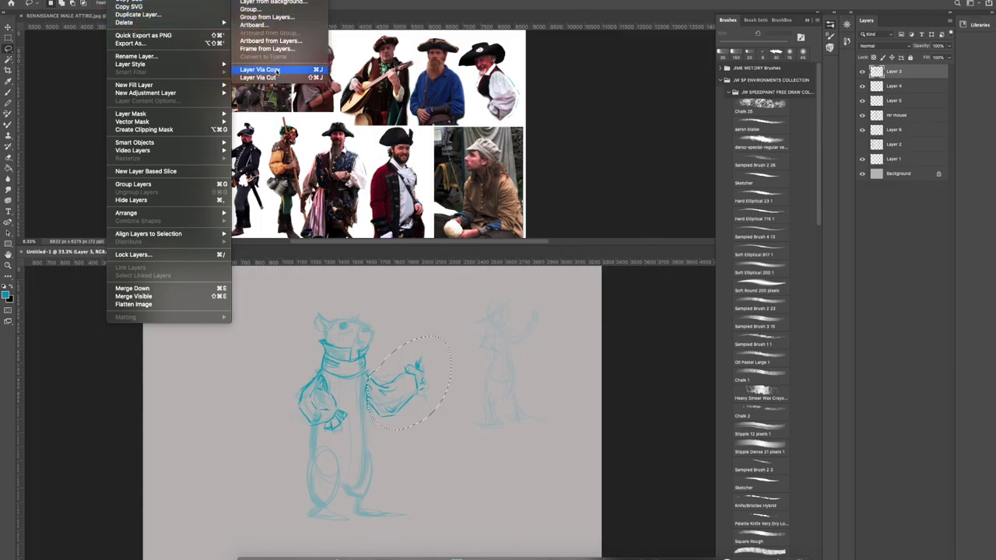
pyautogui.click(277, 78)
# Move the separated arm slightly up and closer to the body with Free Transform and apply it.
pyautogui.hotkey('ctrl', 't')
pyautogui.moveTo(427, 354)
pyautogui.mouseDown()
pyautogui.moveTo(395, 395)
pyautogui.moveTo(418, 351)
pyautogui.mouseUp()
pyautogui.press('Return')
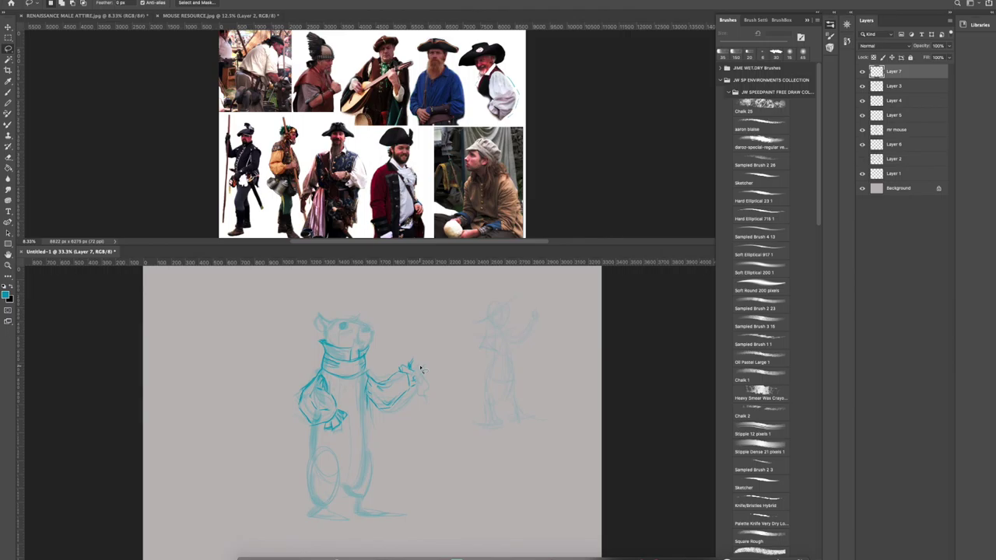
# Merge the separated arm on Layer 7 with Layer 3 into a single layer.
pyautogui.click(862, 85)
pyautogui.click(862, 86)
pyautogui.click(902, 86)
pyautogui.rightClick(916, 88)
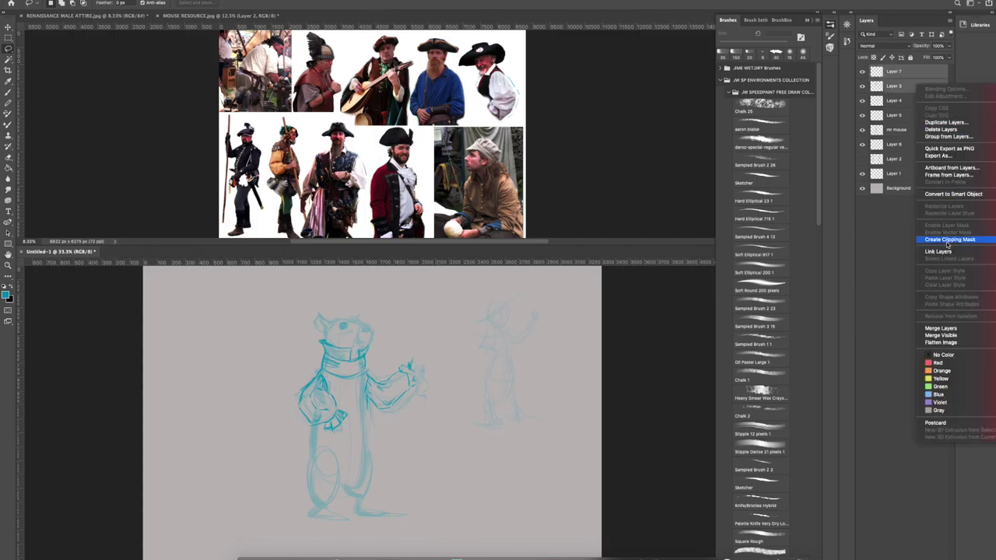
pyautogui.click(941, 328)
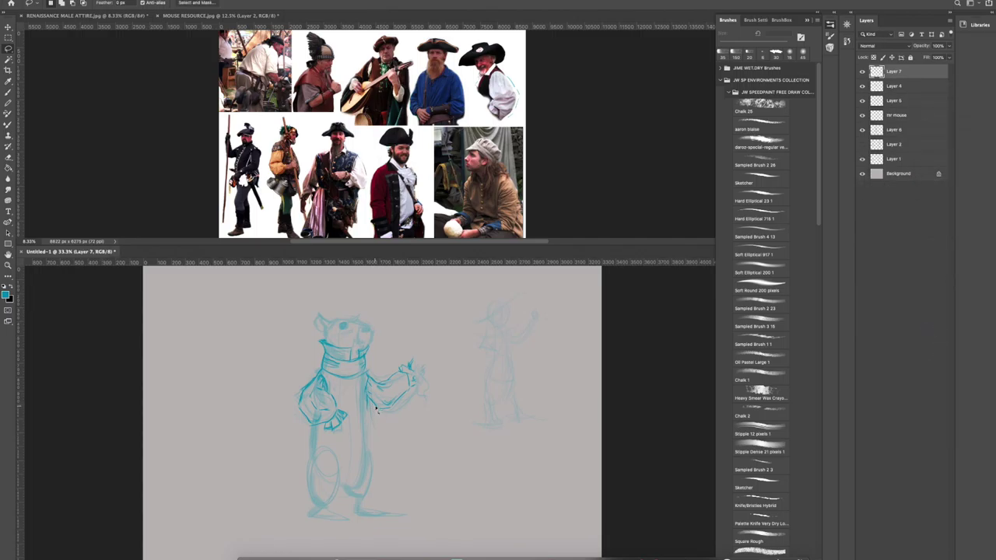
# Clean up the outstretched hand and draw the long front edges of the open coat down the torso.
pyautogui.click(8, 92)
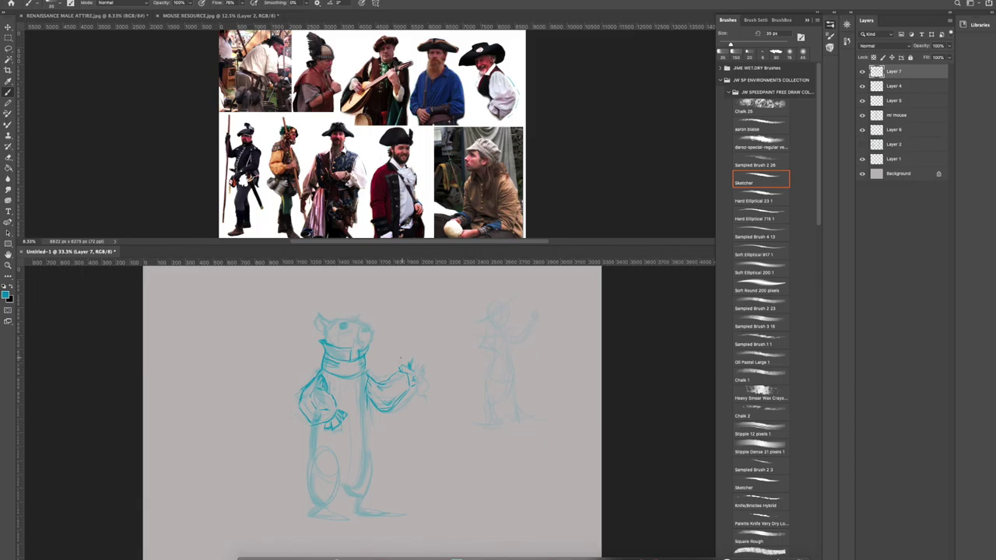
pyautogui.press('e')
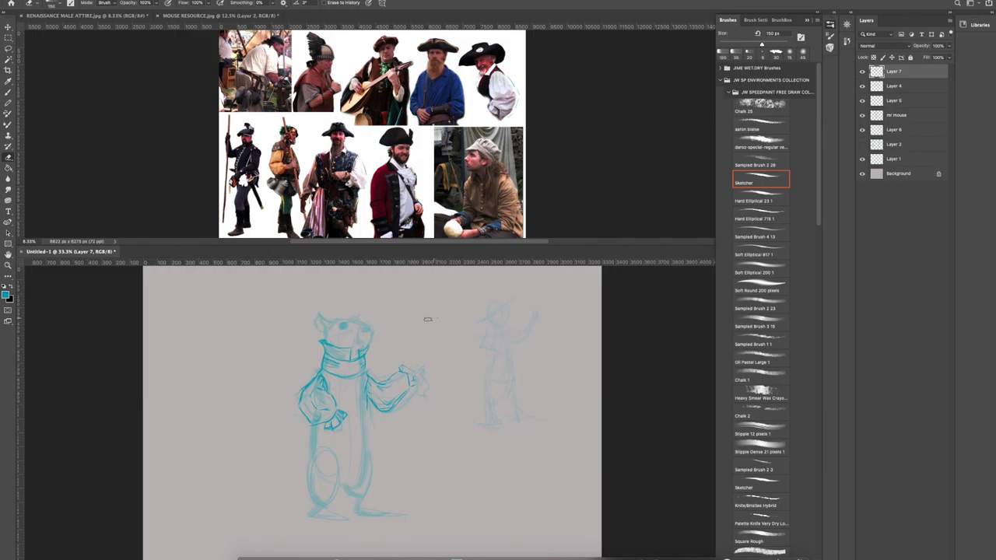
pyautogui.click(9, 92)
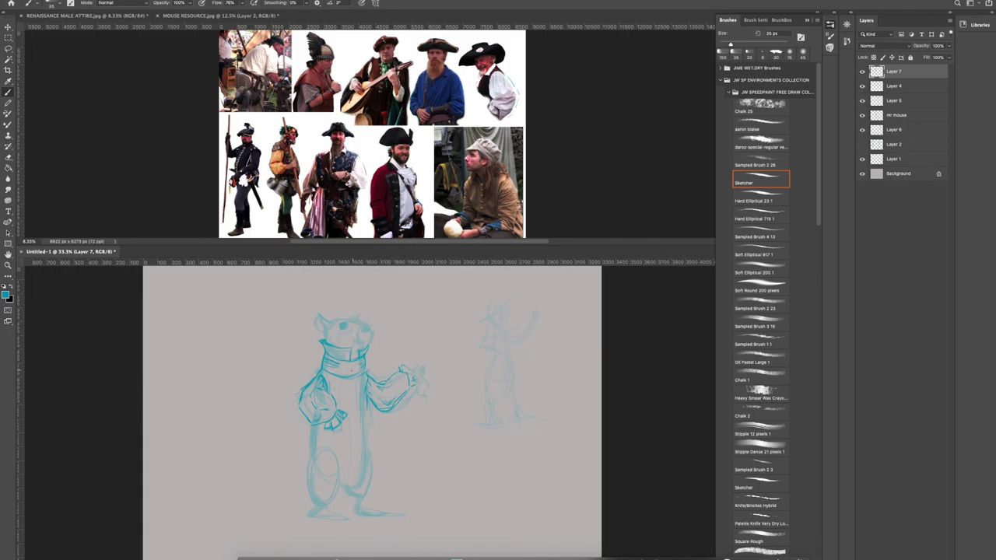
pyautogui.moveTo(350, 381); pyautogui.dragTo(352, 397)
pyautogui.moveTo(340, 385); pyautogui.dragTo(352, 437)
pyautogui.moveTo(359, 400); pyautogui.dragTo(360, 451)
pyautogui.moveTo(338, 430)
pyautogui.mouseDown()
pyautogui.moveTo(349, 433)
pyautogui.moveTo(366, 459)
pyautogui.mouseUp()
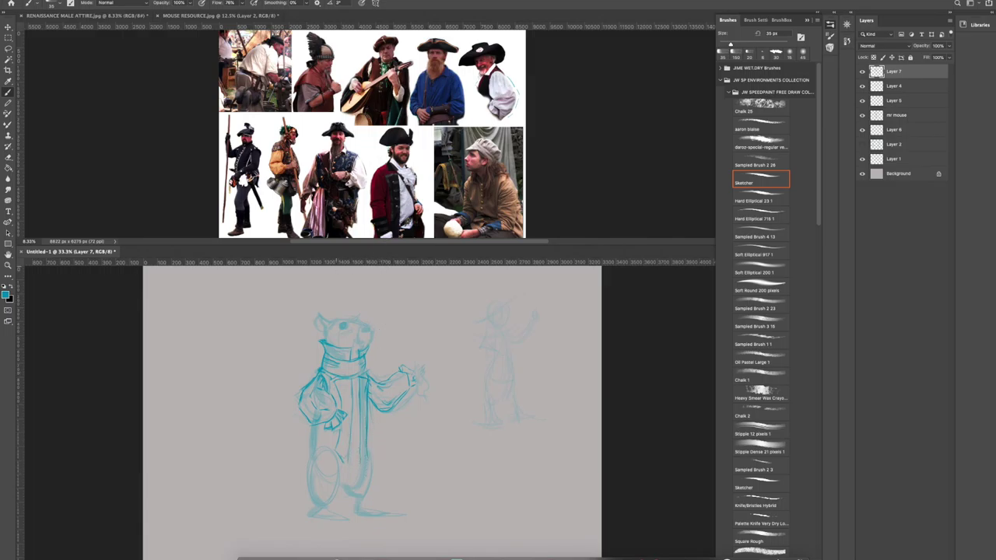
# Undo the latest torso strokes and redraw the jacket's side edge and curved waist hem around the hips.
pyautogui.hotkey('ctrl', 'z')
pyautogui.hotkey('ctrl', 'z')
pyautogui.hotkey('ctrl', 'z')
pyautogui.hotkey('ctrl', 'z')
pyautogui.hotkey('ctrl', 'z')
pyautogui.hotkey('ctrl', 'z')
pyautogui.moveTo(368, 410); pyautogui.dragTo(369, 442)
pyautogui.moveTo(347, 419)
pyautogui.mouseDown()
pyautogui.moveTo(369, 430)
pyautogui.moveTo(322, 444)
pyautogui.moveTo(314, 436)
pyautogui.moveTo(317, 426)
pyautogui.moveTo(361, 437)
pyautogui.mouseUp()
pyautogui.hotkey('ctrl', 'z')
pyautogui.hotkey('ctrl', 'z')
pyautogui.hotkey('ctrl', 'z')
pyautogui.moveTo(313, 435)
pyautogui.mouseDown()
pyautogui.moveTo(369, 442)
pyautogui.moveTo(352, 451)
pyautogui.moveTo(367, 453)
pyautogui.mouseUp()
pyautogui.moveTo(370, 392)
pyautogui.mouseDown()
pyautogui.moveTo(373, 434)
pyautogui.moveTo(350, 442)
pyautogui.mouseUp()
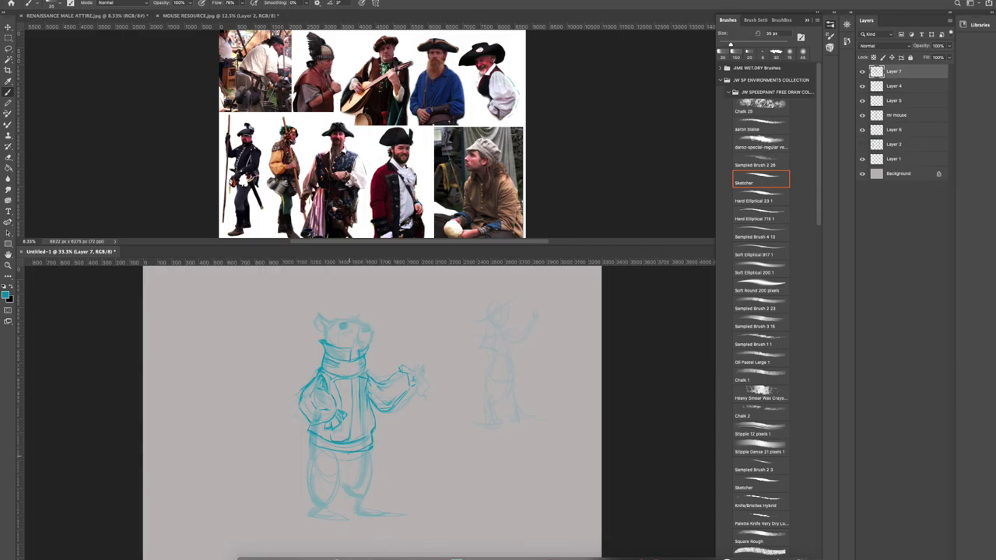
# Draw the flared coat skirt from the waist down over the upper thighs on Layer 7.
pyautogui.moveTo(352, 399); pyautogui.dragTo(340, 470)
pyautogui.moveTo(307, 430)
pyautogui.mouseDown()
pyautogui.moveTo(300, 455)
pyautogui.moveTo(339, 470)
pyautogui.mouseUp()
pyautogui.moveTo(377, 420)
pyautogui.mouseDown()
pyautogui.moveTo(387, 455)
pyautogui.moveTo(372, 461)
pyautogui.moveTo(386, 449)
pyautogui.mouseUp()
pyautogui.moveTo(308, 432)
pyautogui.mouseDown()
pyautogui.moveTo(300, 461)
pyautogui.moveTo(345, 468)
pyautogui.mouseUp()
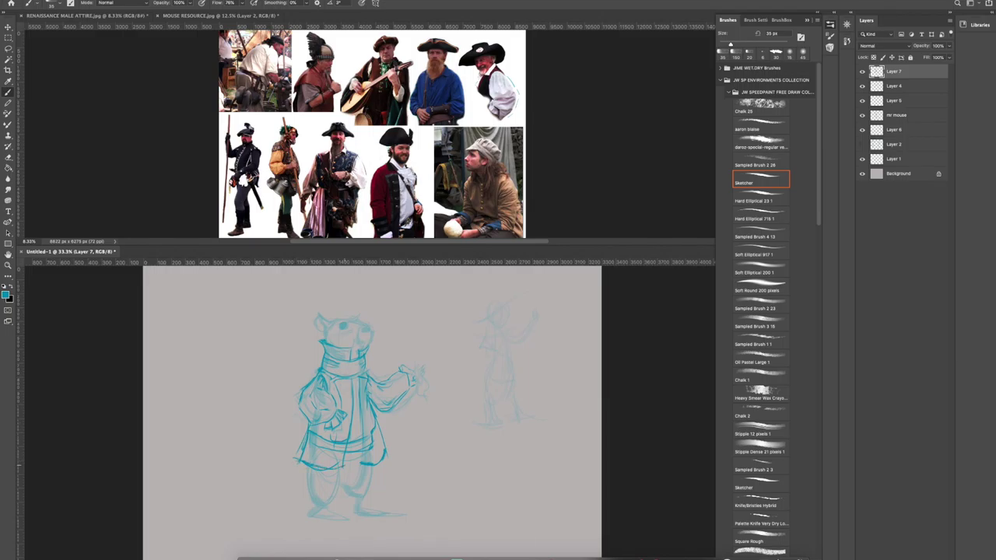
# Sketch a flared cylinder with a curved hem and a separate hem example beside the mouse.
pyautogui.moveTo(474, 478)
pyautogui.mouseDown()
pyautogui.moveTo(506, 486)
pyautogui.moveTo(542, 467)
pyautogui.mouseUp()
pyautogui.moveTo(471, 473)
pyautogui.mouseDown()
pyautogui.moveTo(509, 486)
pyautogui.moveTo(543, 466)
pyautogui.moveTo(482, 474)
pyautogui.moveTo(532, 467)
pyautogui.moveTo(513, 481)
pyautogui.mouseUp()
pyautogui.moveTo(475, 446); pyautogui.dragTo(476, 470)
pyautogui.moveTo(530, 429); pyautogui.dragTo(541, 465)
pyautogui.moveTo(553, 388); pyautogui.dragTo(554, 445)
pyautogui.moveTo(577, 376)
pyautogui.mouseDown()
pyautogui.moveTo(578, 434)
pyautogui.moveTo(554, 451)
pyautogui.mouseUp()
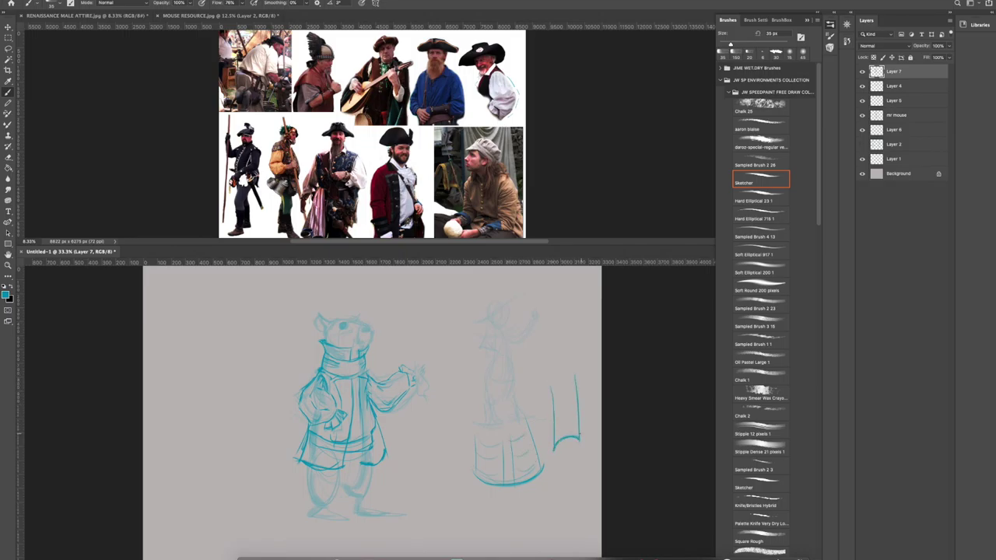
# Undo the flared cylinder and hem example sketches.
pyautogui.hotkey('ctrl', 'z')
pyautogui.hotkey('ctrl', 'z')
pyautogui.hotkey('ctrl', 'z')
pyautogui.hotkey('ctrl', 'z')
pyautogui.hotkey('ctrl', 'z')
pyautogui.hotkey('ctrl', 'z')
pyautogui.hotkey('ctrl', 'z')
pyautogui.hotkey('ctrl', 'z')
pyautogui.hotkey('ctrl', 'z')
pyautogui.hotkey('ctrl', 'z')
pyautogui.hotkey('ctrl', 'z')
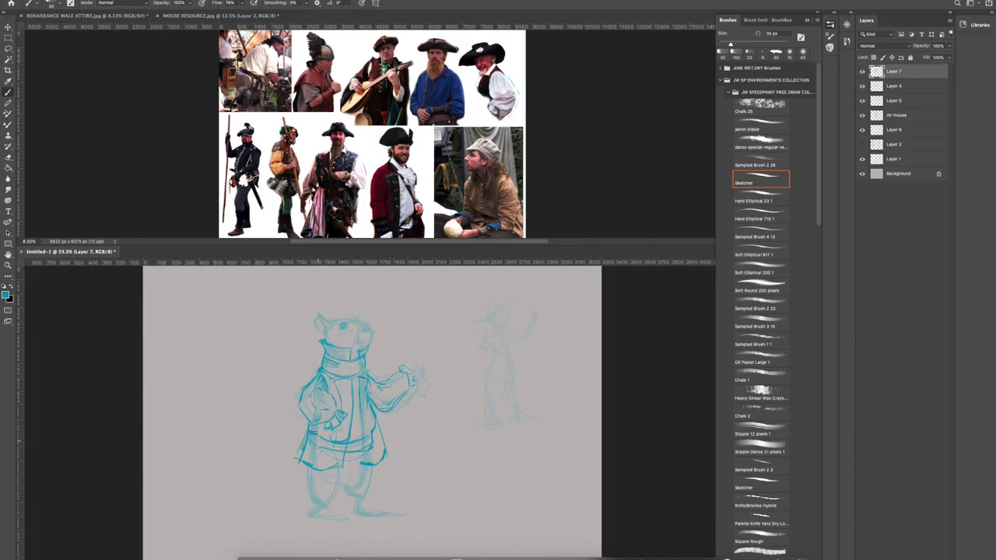
# Remove the waist lines crossing the coat's side panel, checking layer visibility, and refine the mouse's fingers on Layer 7.
pyautogui.moveTo(320, 450); pyautogui.dragTo(333, 435)
pyautogui.click(909, 81)
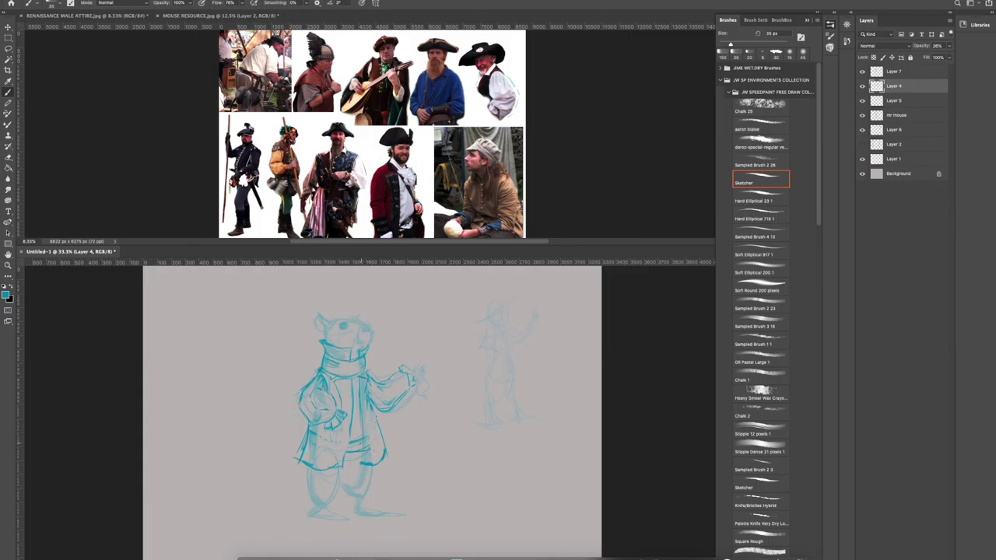
pyautogui.click(861, 115)
pyautogui.click(861, 115)
pyautogui.click(862, 130)
pyautogui.click(862, 130)
pyautogui.click(901, 72)
pyautogui.click(863, 72)
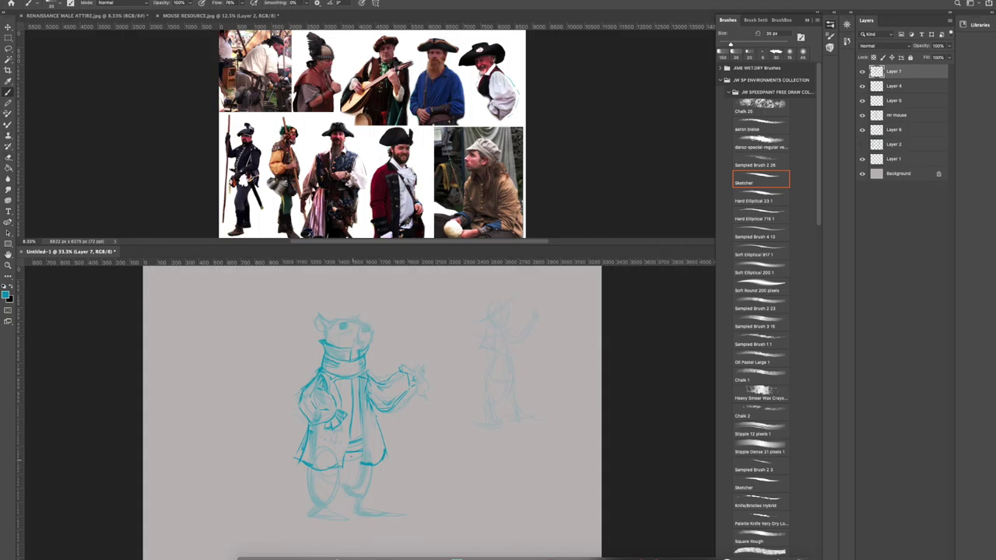
pyautogui.moveTo(335, 432)
pyautogui.mouseDown()
pyautogui.moveTo(342, 424)
pyautogui.moveTo(339, 437)
pyautogui.mouseUp()
# Sketch a simple figure with a round head, pointed shoulder collar and bell-shaped robe over the small faded rough.
pyautogui.moveTo(528, 320)
pyautogui.mouseDown()
pyautogui.moveTo(505, 315)
pyautogui.moveTo(531, 311)
pyautogui.moveTo(522, 402)
pyautogui.mouseUp()
pyautogui.moveTo(512, 336)
pyautogui.mouseDown()
pyautogui.moveTo(513, 363)
pyautogui.moveTo(542, 349)
pyautogui.moveTo(511, 360)
pyautogui.moveTo(502, 415)
pyautogui.mouseUp()
pyautogui.moveTo(533, 360); pyautogui.dragTo(555, 430)
pyautogui.moveTo(495, 422); pyautogui.dragTo(556, 432)
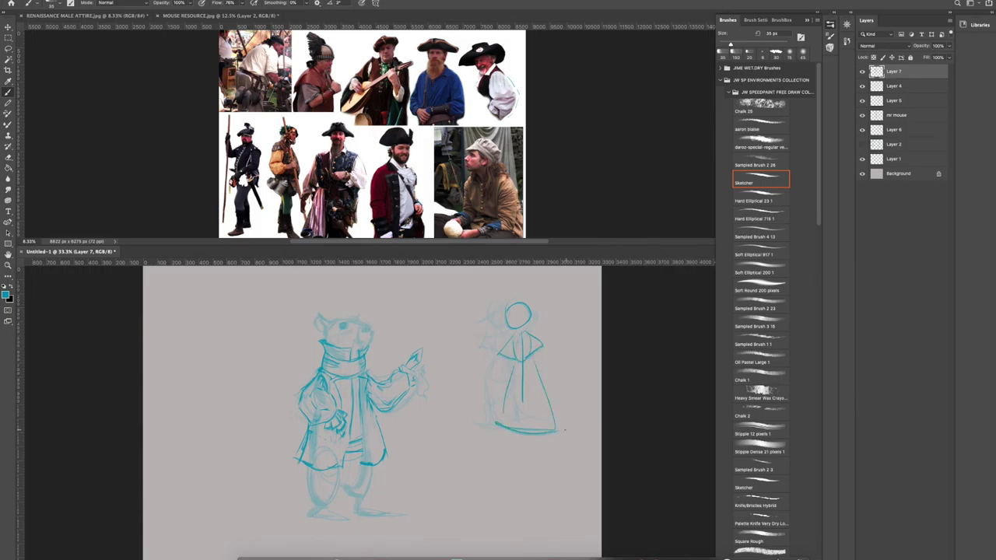
# Undo the simple robed figure sketch.
pyautogui.hotkey('ctrl', 'z')
pyautogui.hotkey('ctrl', 'z')
pyautogui.hotkey('ctrl', 'z')
pyautogui.hotkey('ctrl', 'z')
pyautogui.hotkey('ctrl', 'z')
pyautogui.hotkey('ctrl', 'z')
pyautogui.hotkey('ctrl', 'z')
pyautogui.hotkey('ctrl', 'z')
pyautogui.hotkey('ctrl', 'z')
pyautogui.hotkey('ctrl', 'z')
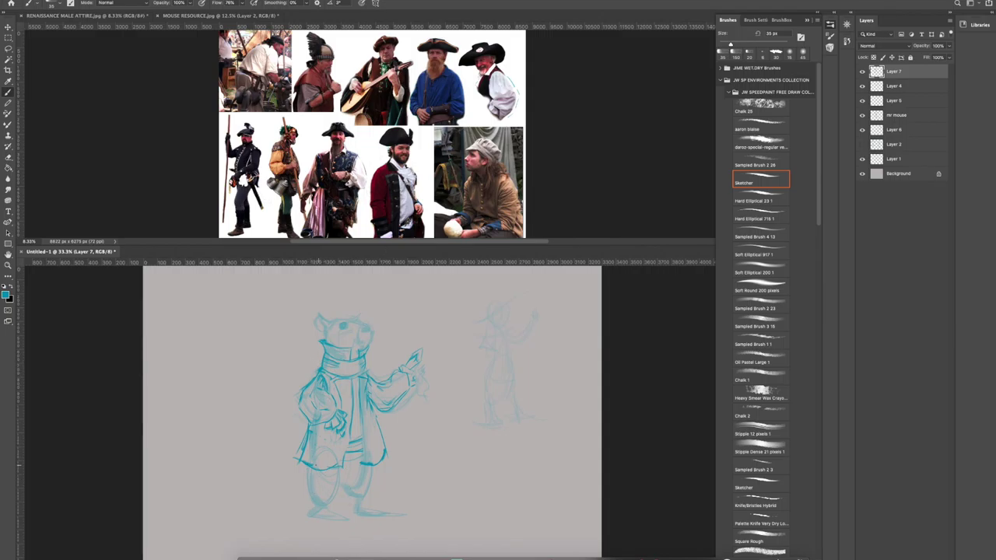
# Draw puffy knee-length breeches on both legs below the coat, consulting the lower row of the attire reference.
pyautogui.moveTo(305, 470)
pyautogui.mouseDown()
pyautogui.moveTo(322, 509)
pyautogui.moveTo(373, 491)
pyautogui.mouseUp()
pyautogui.click(626, 180)
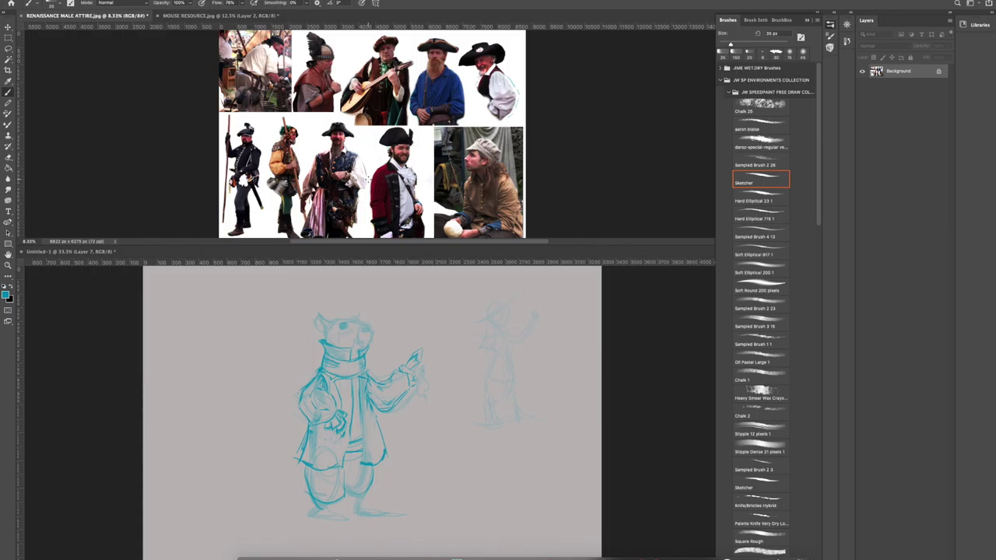
pyautogui.scroll(2, 371, 200)
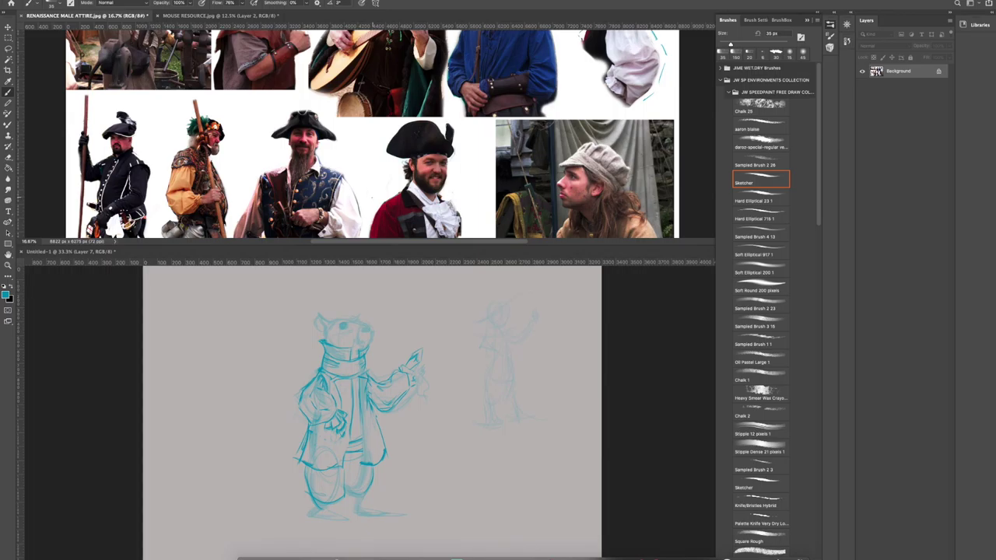
pyautogui.scroll(-5, 419, 196)
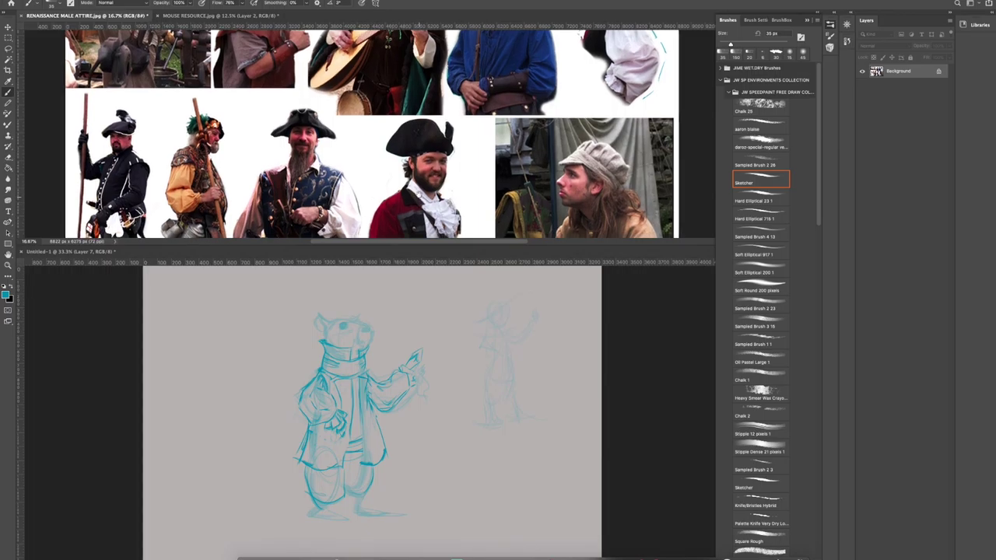
pyautogui.scroll(3, 370, 108)
pyautogui.hscroll(-3, 370, 108)
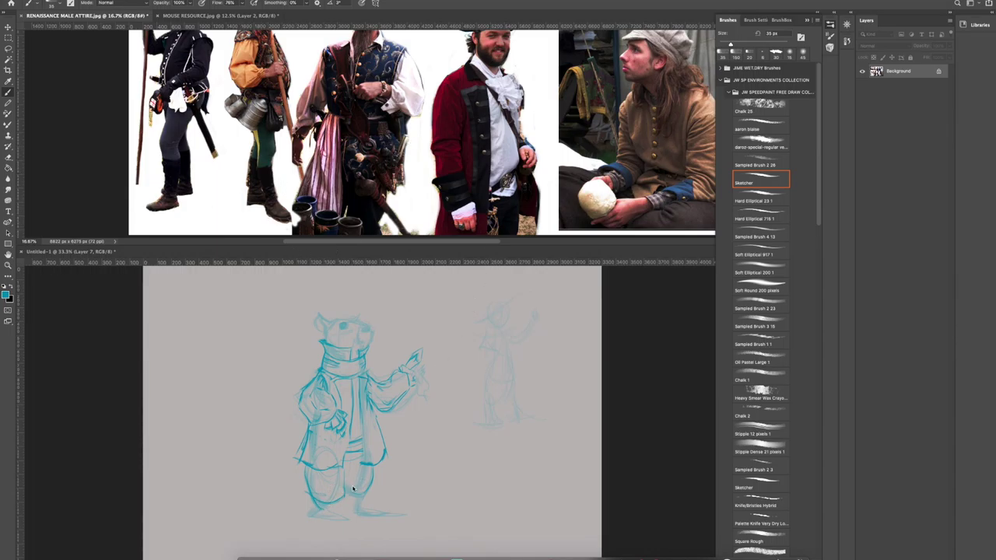
pyautogui.click(381, 459)
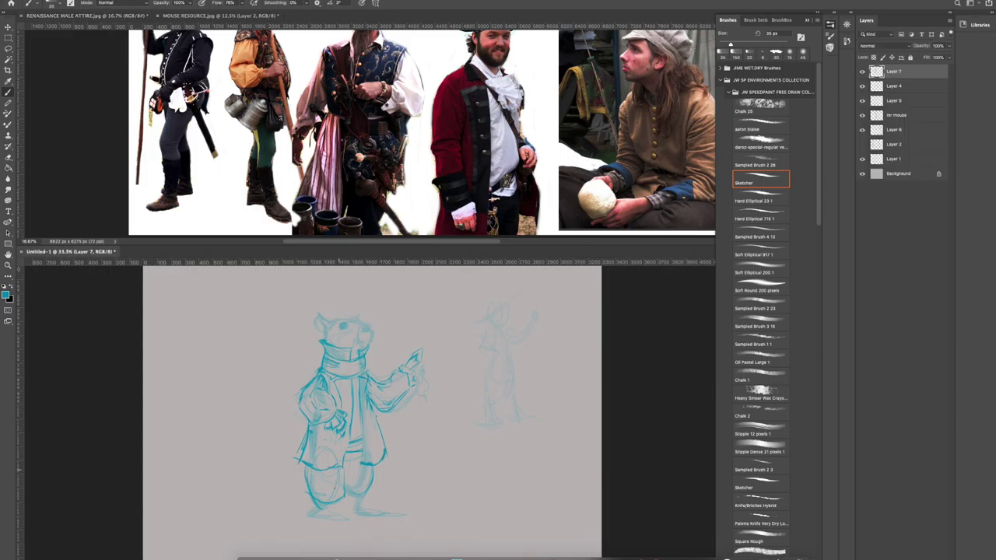
pyautogui.moveTo(347, 485)
pyautogui.mouseDown()
pyautogui.moveTo(356, 490)
pyautogui.moveTo(346, 489)
pyautogui.mouseUp()
# Study the costumes and boots in the attire reference and mark the breeches with a small arrow beside the mouse.
pyautogui.click(457, 109)
pyautogui.scroll(10, 472, 124)
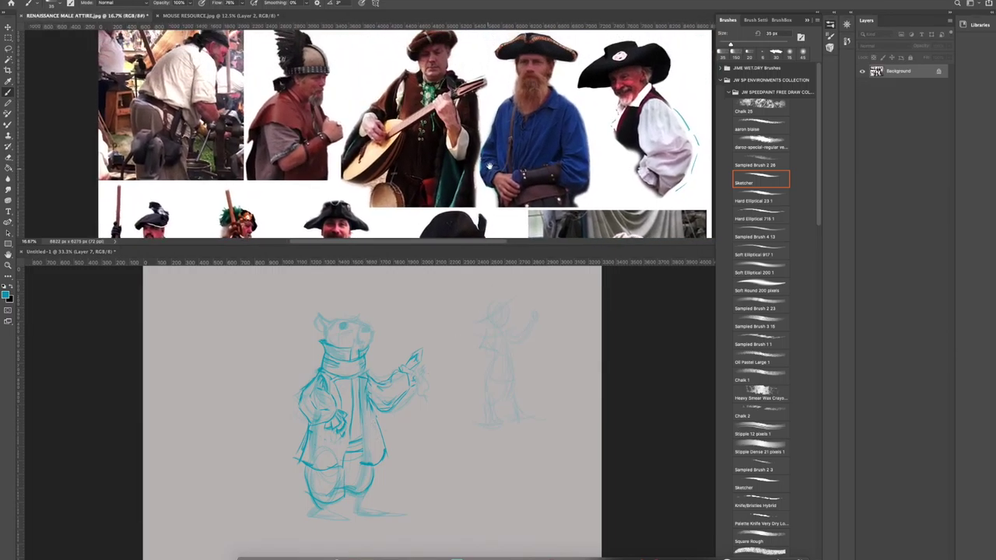
pyautogui.hscroll(1, 467, 162)
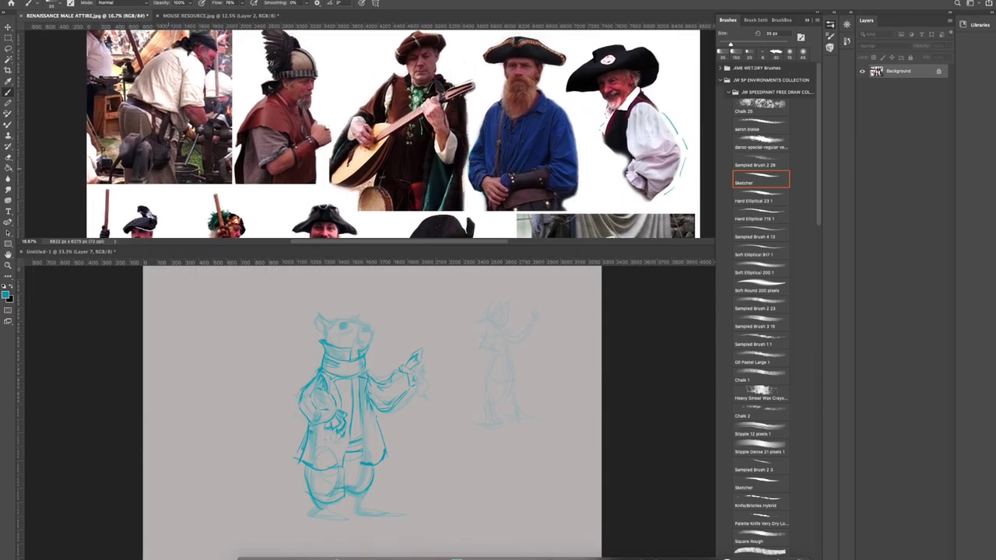
pyautogui.scroll(-10, 420, 195)
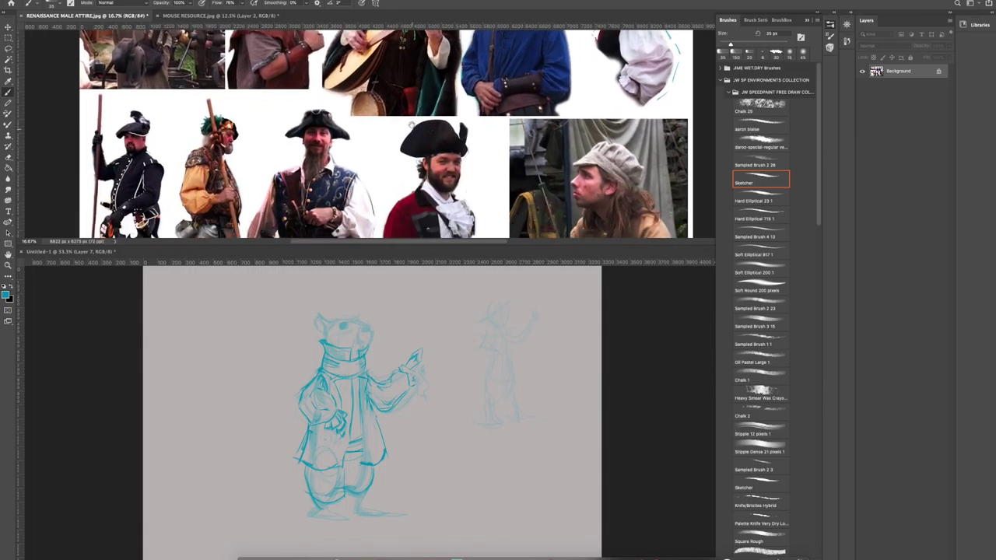
pyautogui.scroll(-1, 424, 153)
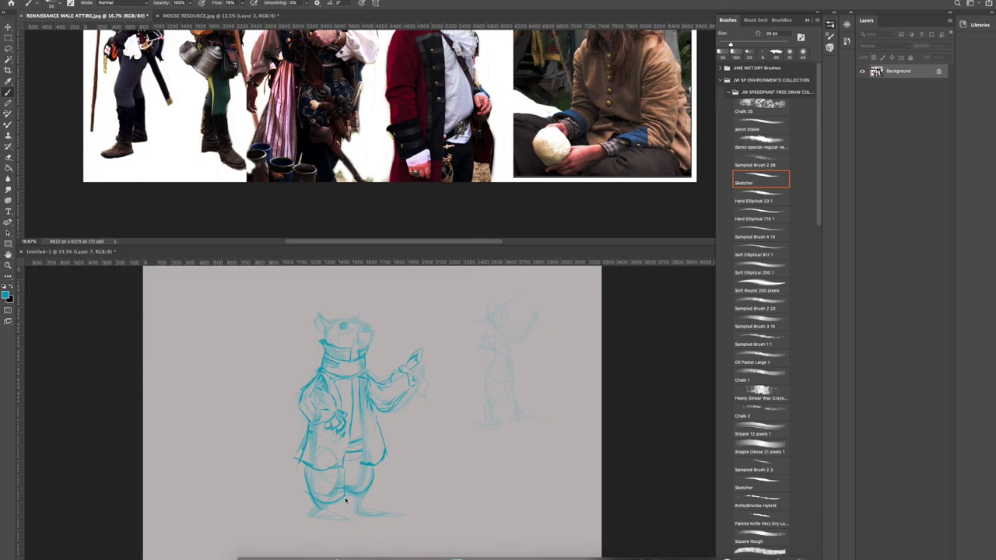
pyautogui.click(348, 261)
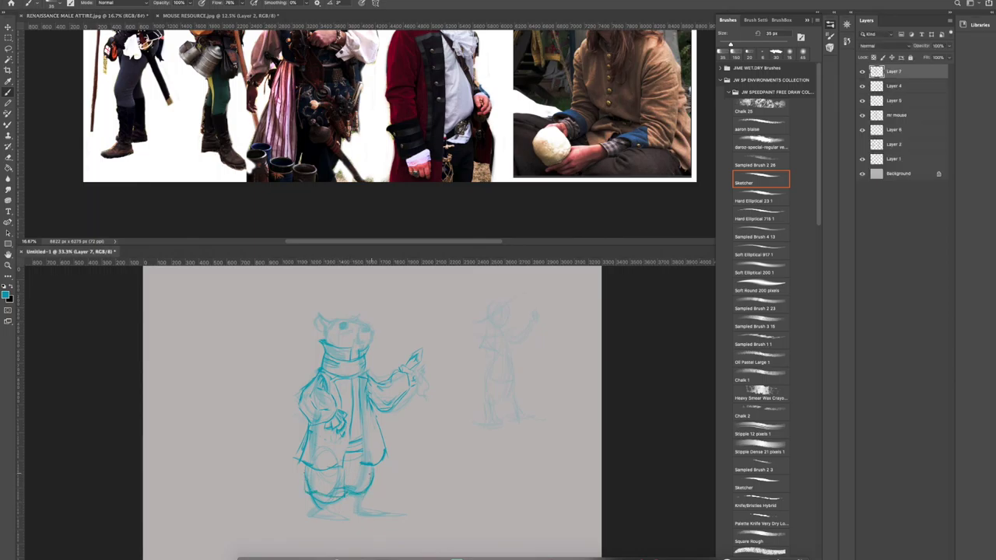
pyautogui.moveTo(275, 482); pyautogui.dragTo(293, 488)
# Sketch a proportion diagram of a head circle, tall torso block and short lower block beside the mouse.
pyautogui.moveTo(204, 473)
pyautogui.mouseDown()
pyautogui.moveTo(248, 496)
pyautogui.moveTo(249, 467)
pyautogui.moveTo(201, 471)
pyautogui.mouseUp()
pyautogui.moveTo(204, 460)
pyautogui.mouseDown()
pyautogui.moveTo(246, 459)
pyautogui.moveTo(240, 407)
pyautogui.moveTo(207, 409)
pyautogui.moveTo(211, 387)
pyautogui.moveTo(236, 363)
pyautogui.moveTo(206, 356)
pyautogui.mouseUp()
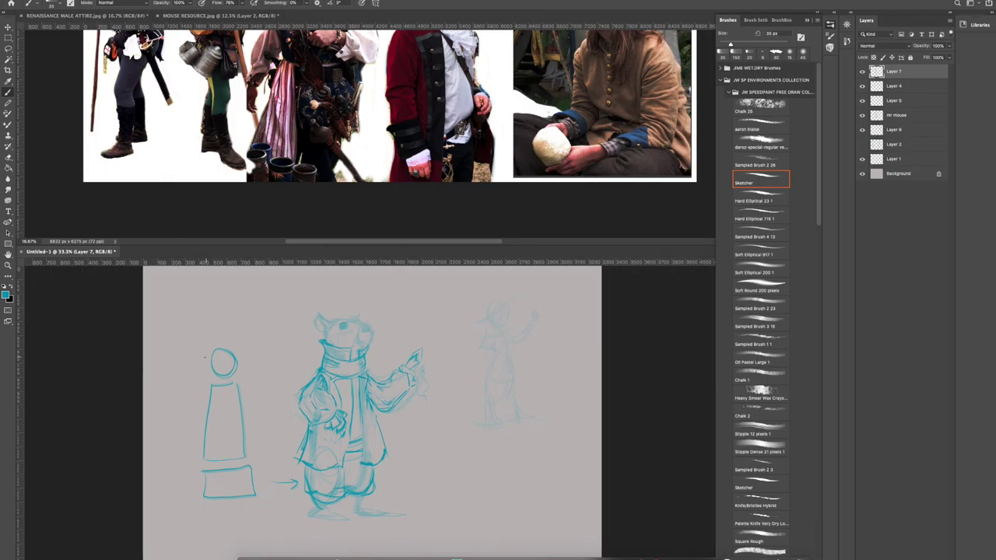
pyautogui.moveTo(202, 515); pyautogui.dragTo(266, 516)
# Undo the proportion diagram while keeping the arrow.
pyautogui.hotkey('ctrl', 'z')
pyautogui.hotkey('ctrl', 'z')
pyautogui.hotkey('ctrl', 'z')
pyautogui.hotkey('ctrl', 'z')
pyautogui.hotkey('ctrl', 'z')
pyautogui.hotkey('ctrl', 'z')
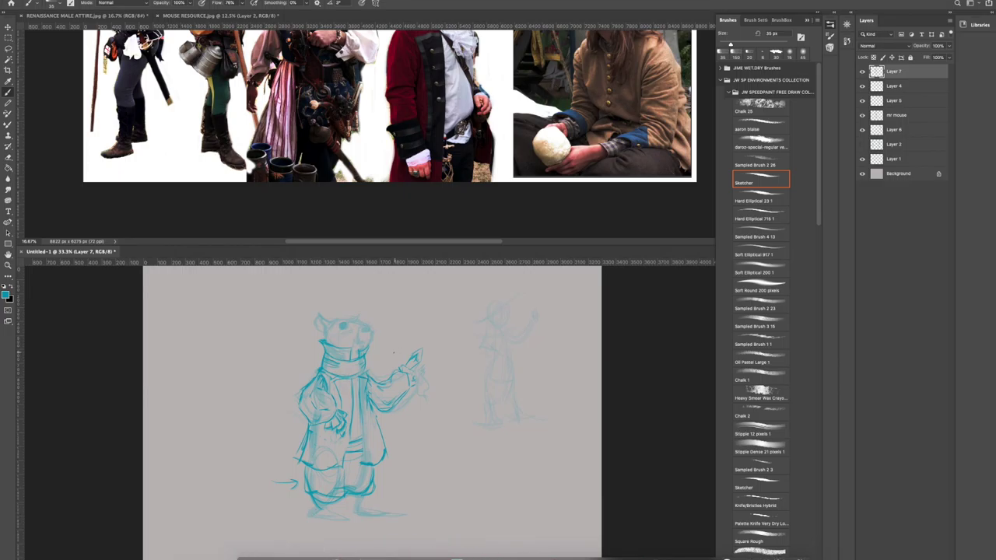
# Draw the gathered breeches cuffs, lower legs and rough shoes over the faded feet.
pyautogui.press('super+equal')
pyautogui.scroll(-5, 397, 356)
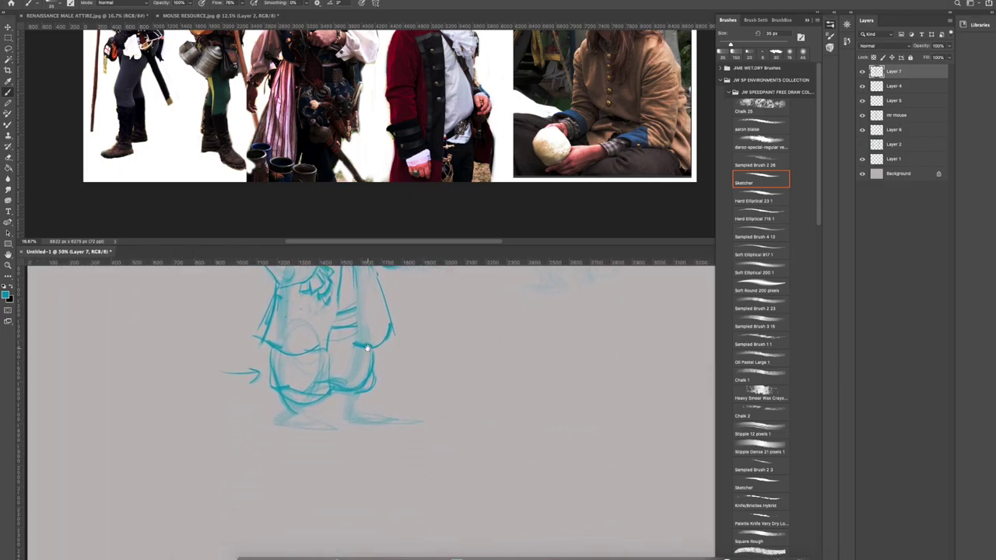
pyautogui.moveTo(270, 395)
pyautogui.mouseDown()
pyautogui.moveTo(321, 401)
pyautogui.moveTo(321, 413)
pyautogui.moveTo(275, 411)
pyautogui.moveTo(274, 427)
pyautogui.moveTo(311, 419)
pyautogui.moveTo(270, 425)
pyautogui.moveTo(282, 430)
pyautogui.moveTo(314, 420)
pyautogui.moveTo(281, 438)
pyautogui.mouseUp()
pyautogui.moveTo(265, 429)
pyautogui.mouseDown()
pyautogui.moveTo(300, 442)
pyautogui.moveTo(262, 438)
pyautogui.moveTo(322, 429)
pyautogui.moveTo(314, 443)
pyautogui.moveTo(275, 442)
pyautogui.moveTo(339, 443)
pyautogui.mouseUp()
pyautogui.moveTo(335, 396)
pyautogui.mouseDown()
pyautogui.moveTo(333, 418)
pyautogui.moveTo(366, 414)
pyautogui.moveTo(367, 400)
pyautogui.moveTo(364, 420)
pyautogui.moveTo(332, 428)
pyautogui.moveTo(418, 427)
pyautogui.mouseUp()
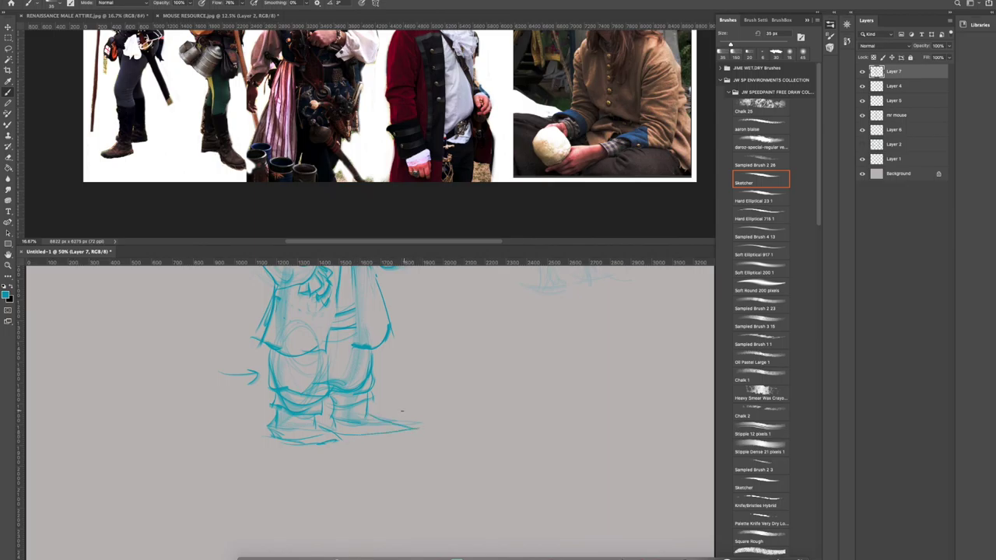
# Redraw both shoes with rounded toes and more defined soles, angling the nearer foot forward.
pyautogui.hotkey('ctrl', '-')
pyautogui.hotkey('ctrl', '-')
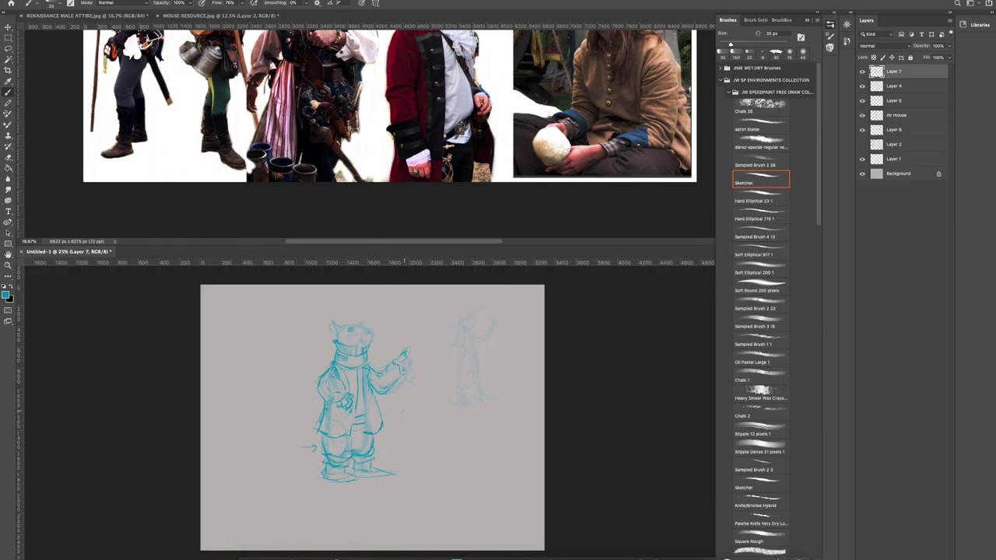
pyautogui.hotkey('ctrl', '+')
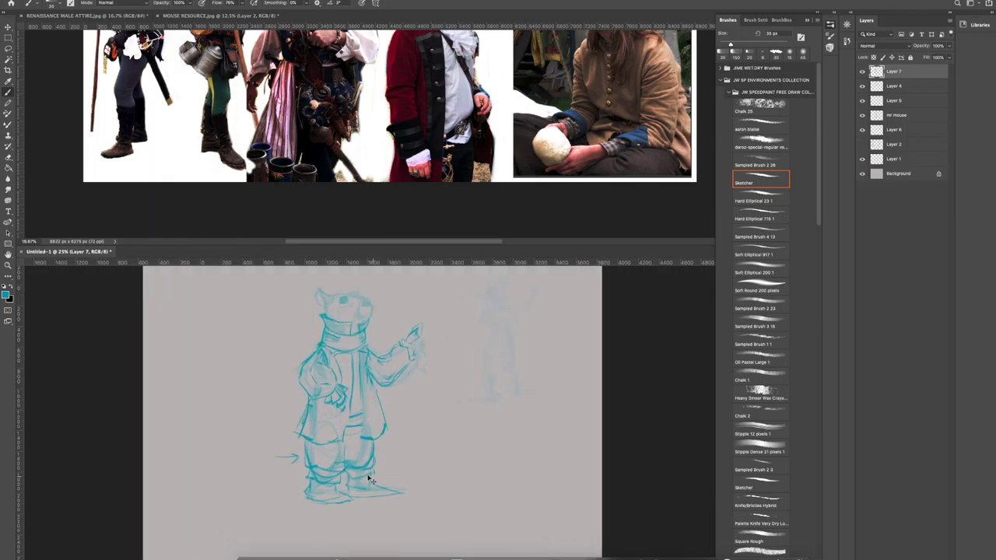
pyautogui.moveTo(369, 432)
pyautogui.mouseDown()
pyautogui.moveTo(370, 409)
pyautogui.moveTo(345, 401)
pyautogui.mouseUp()
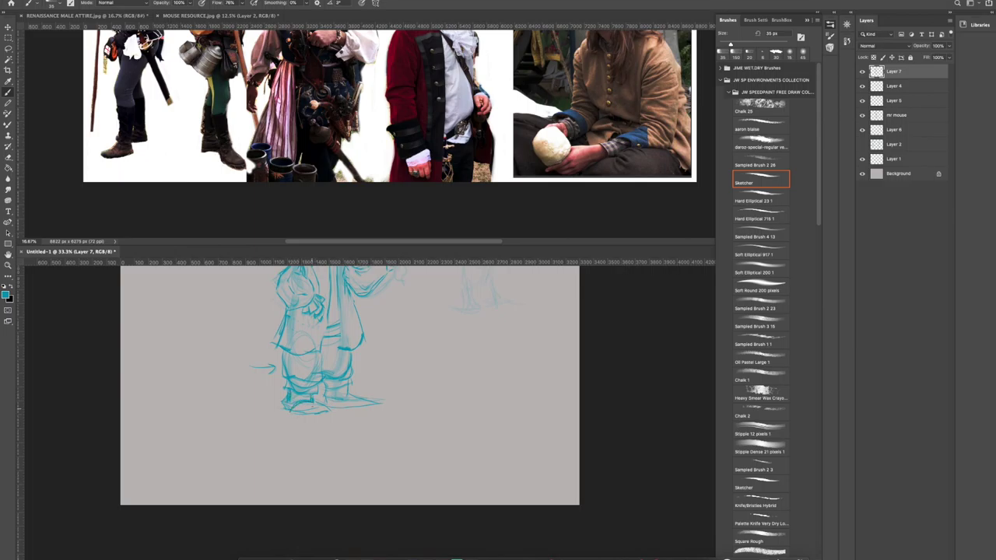
pyautogui.moveTo(307, 406); pyautogui.dragTo(315, 420)
pyautogui.moveTo(293, 411); pyautogui.dragTo(326, 424)
pyautogui.moveTo(327, 389)
pyautogui.mouseDown()
pyautogui.moveTo(322, 404)
pyautogui.moveTo(366, 406)
pyautogui.mouseUp()
pyautogui.moveTo(323, 425)
pyautogui.mouseDown()
pyautogui.moveTo(308, 423)
pyautogui.moveTo(311, 412)
pyautogui.mouseUp()
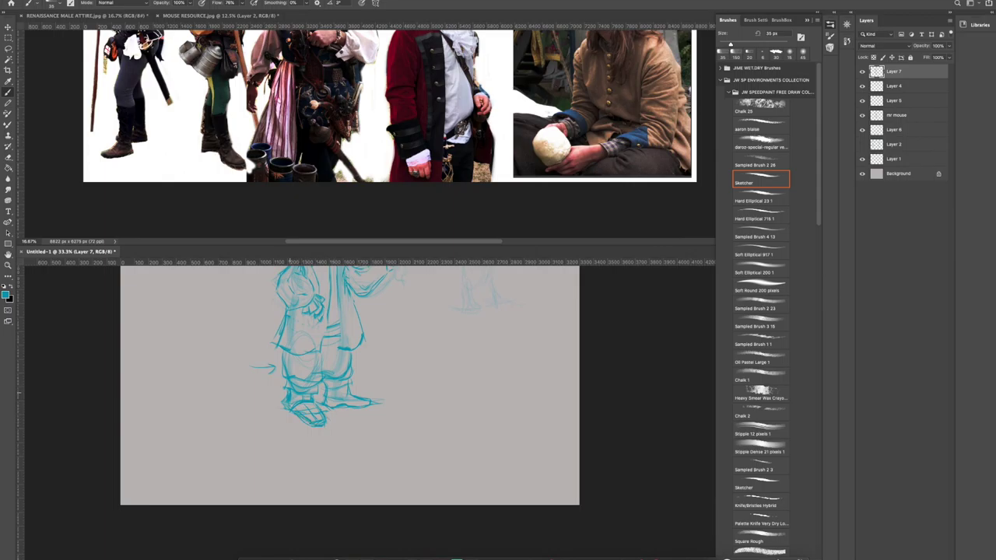
# Draw the boot shafts below the breeches, erase the overlapping ankle lines and refine the boot outlines.
pyautogui.moveTo(296, 391); pyautogui.dragTo(351, 378)
pyautogui.click(11, 157)
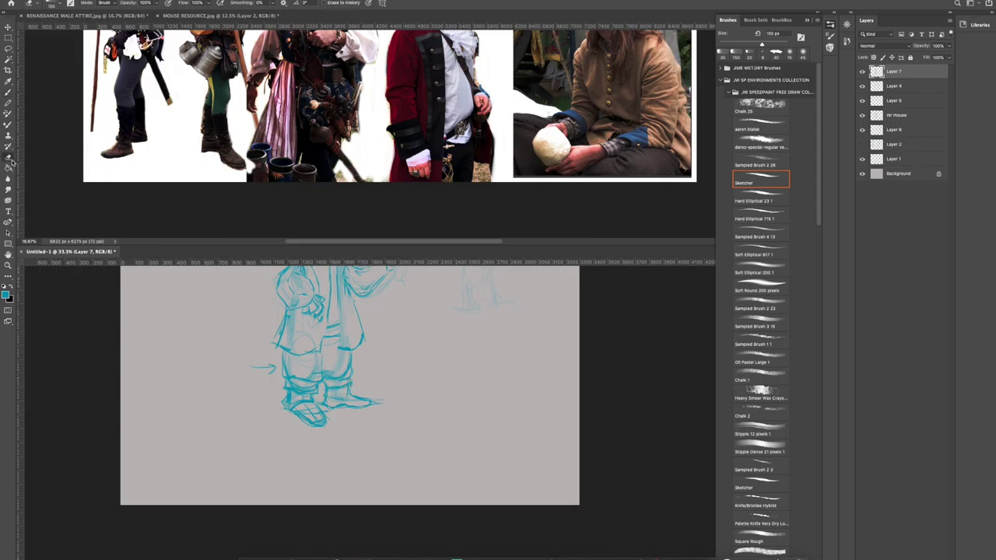
pyautogui.moveTo(300, 385)
pyautogui.mouseDown()
pyautogui.moveTo(305, 411)
pyautogui.moveTo(294, 404)
pyautogui.moveTo(335, 393)
pyautogui.mouseUp()
pyautogui.click(11, 101)
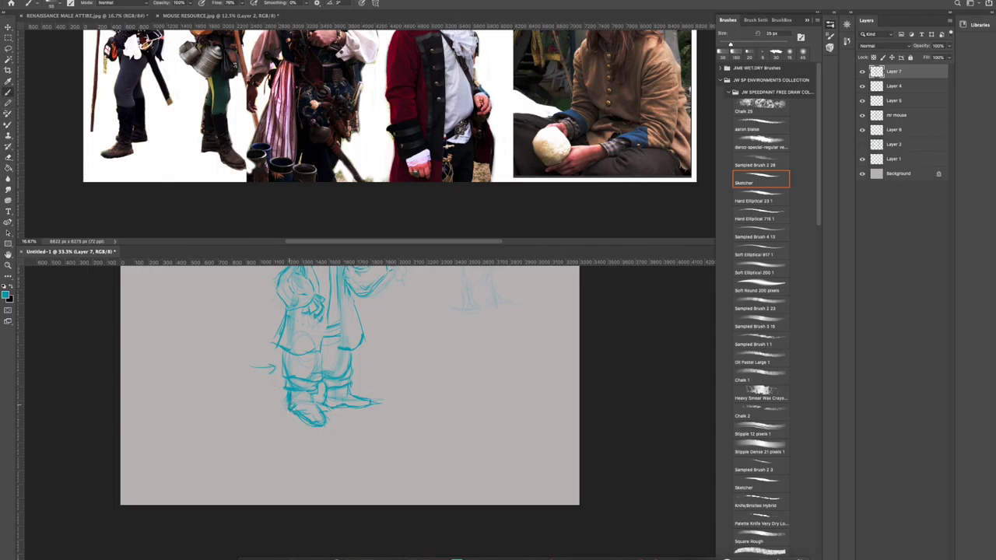
pyautogui.moveTo(289, 417); pyautogui.dragTo(302, 423)
pyautogui.hotkey('ctrl', '-')
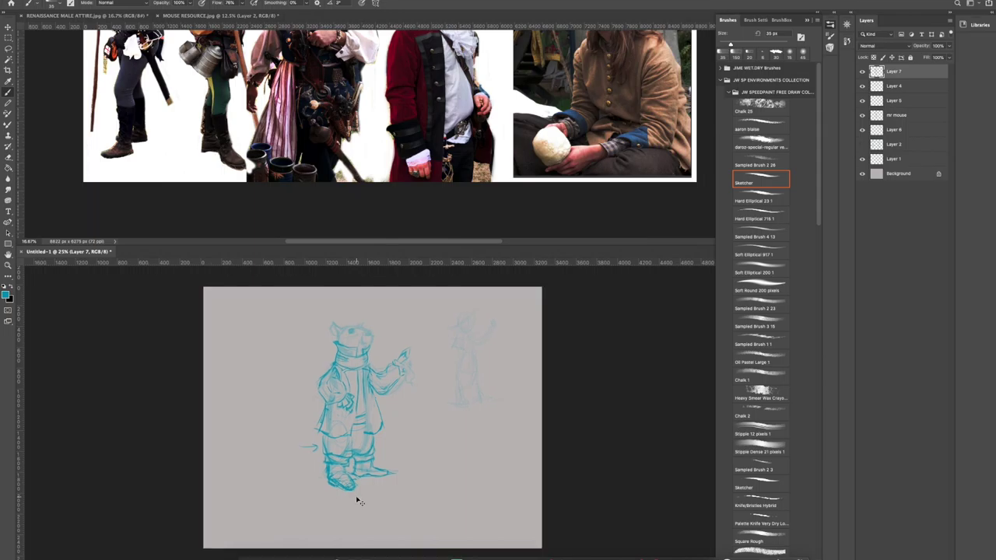
# Erase the rough lower legs and both boots below the gathered breeches cuffs.
pyautogui.hotkey('ctrl', '-')
pyautogui.hotkey('ctrl', '+')
pyautogui.hotkey('ctrl', '+')
pyautogui.moveTo(388, 497)
pyautogui.mouseDown()
pyautogui.moveTo(378, 461)
pyautogui.moveTo(335, 435)
pyautogui.mouseUp()
pyautogui.press('e')
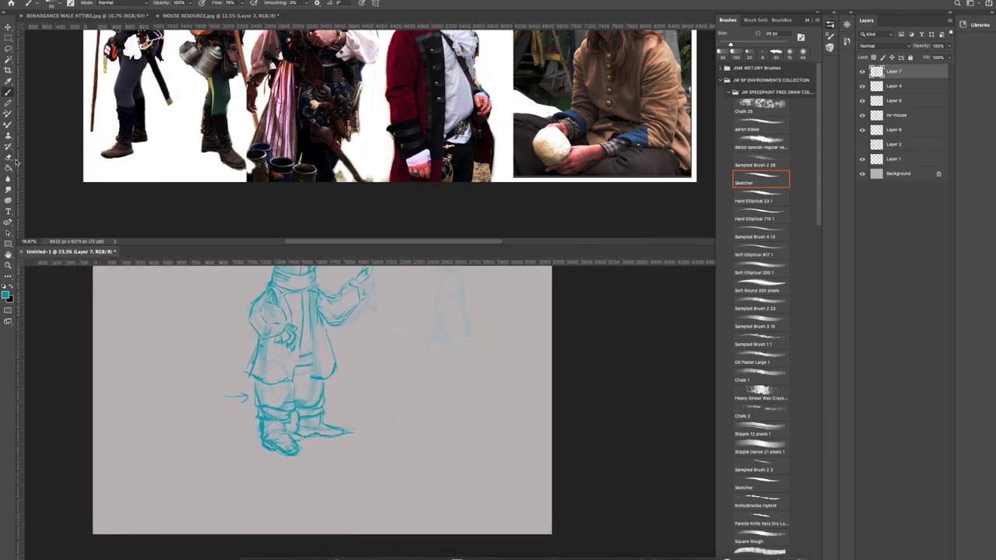
pyautogui.moveTo(300, 453)
pyautogui.mouseDown()
pyautogui.moveTo(277, 432)
pyautogui.moveTo(286, 451)
pyautogui.moveTo(276, 462)
pyautogui.moveTo(262, 437)
pyautogui.moveTo(350, 433)
pyautogui.moveTo(315, 436)
pyautogui.moveTo(315, 419)
pyautogui.moveTo(372, 438)
pyautogui.mouseUp()
# Redraw the lower legs and long boots with light outlines and erase stray lines near the far foot.
pyautogui.press('b')
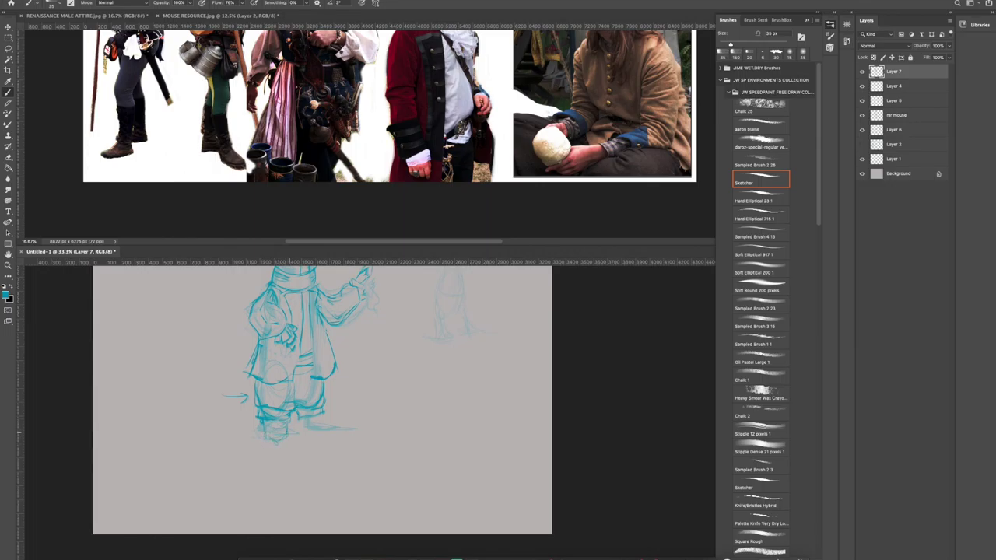
pyautogui.moveTo(288, 434); pyautogui.dragTo(296, 440)
pyautogui.moveTo(296, 444); pyautogui.dragTo(306, 454)
pyautogui.press('e')
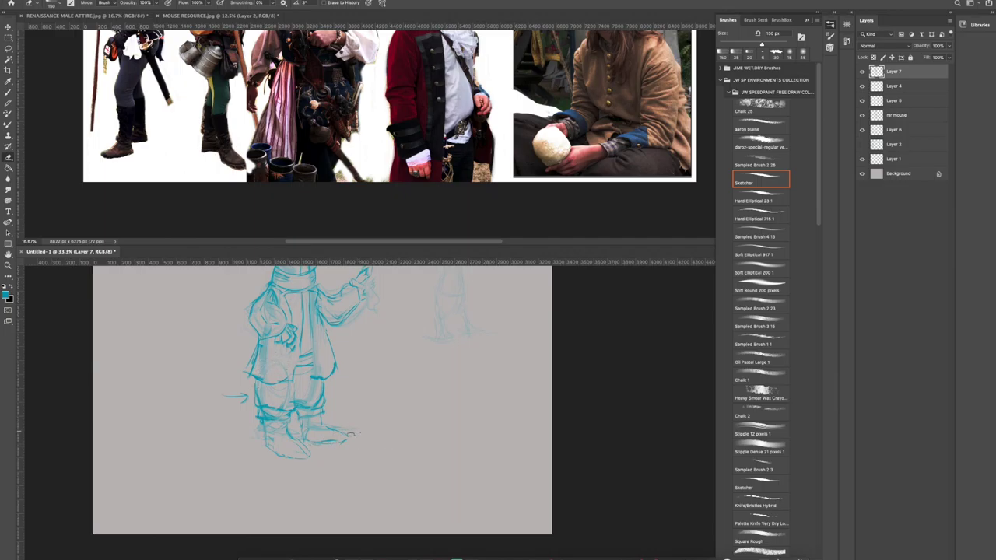
pyautogui.hotkey('ctrl', '-')
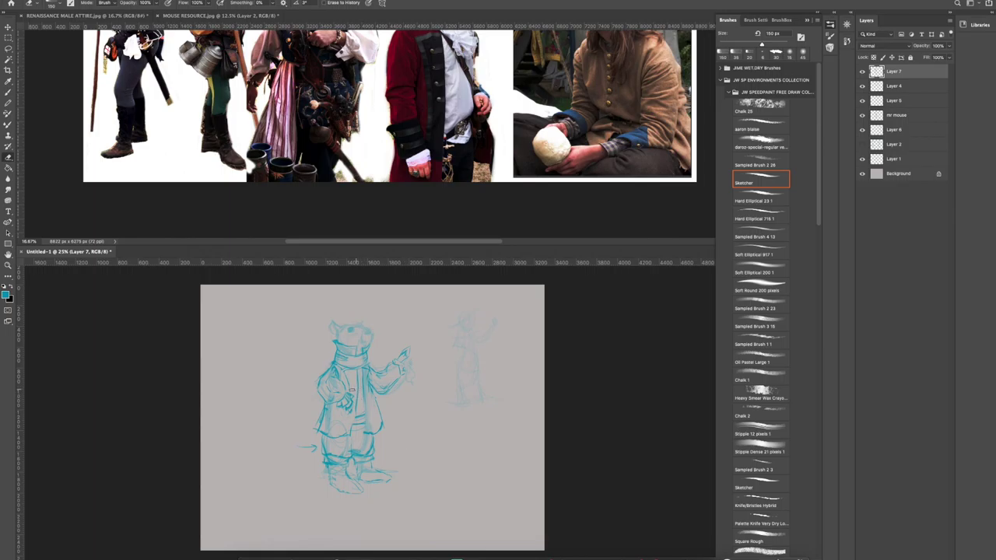
# Strengthen the outlines of both boots, defining the shafts, rounded toes and soles.
pyautogui.press('b')
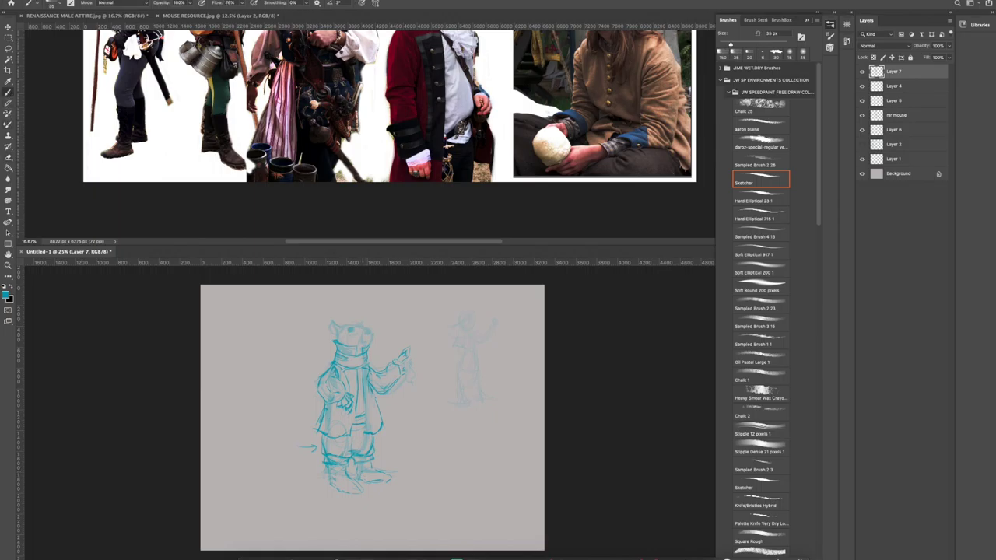
pyautogui.hotkey('ctrl', '+')
pyautogui.moveTo(370, 472)
pyautogui.mouseDown()
pyautogui.moveTo(315, 349)
pyautogui.moveTo(302, 350)
pyautogui.mouseUp()
pyautogui.moveTo(215, 387); pyautogui.dragTo(223, 432)
pyautogui.moveTo(250, 387)
pyautogui.mouseDown()
pyautogui.moveTo(254, 406)
pyautogui.moveTo(224, 433)
pyautogui.moveTo(269, 443)
pyautogui.moveTo(347, 414)
pyautogui.mouseUp()
pyautogui.moveTo(286, 396); pyautogui.dragTo(316, 401)
# Refine the near sleeve and the coat's open front edge, following the costume references.
pyautogui.scroll(-3, 369, 362)
pyautogui.click(497, 78)
pyautogui.moveTo(482, 147); pyautogui.dragTo(468, 126)
pyautogui.moveTo(515, 82)
pyautogui.mouseDown()
pyautogui.moveTo(495, 179)
pyautogui.moveTo(514, 90)
pyautogui.moveTo(502, 117)
pyautogui.mouseUp()
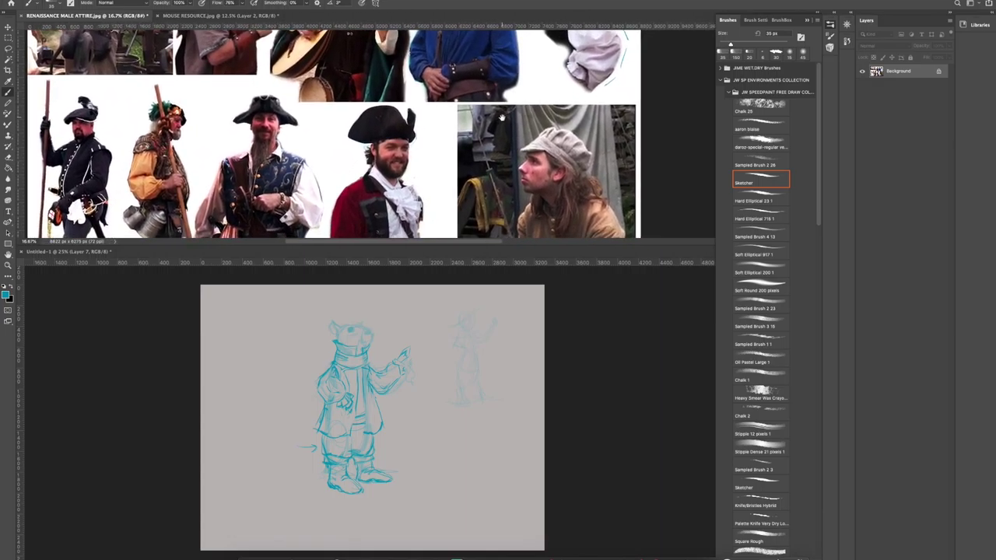
pyautogui.click(330, 376)
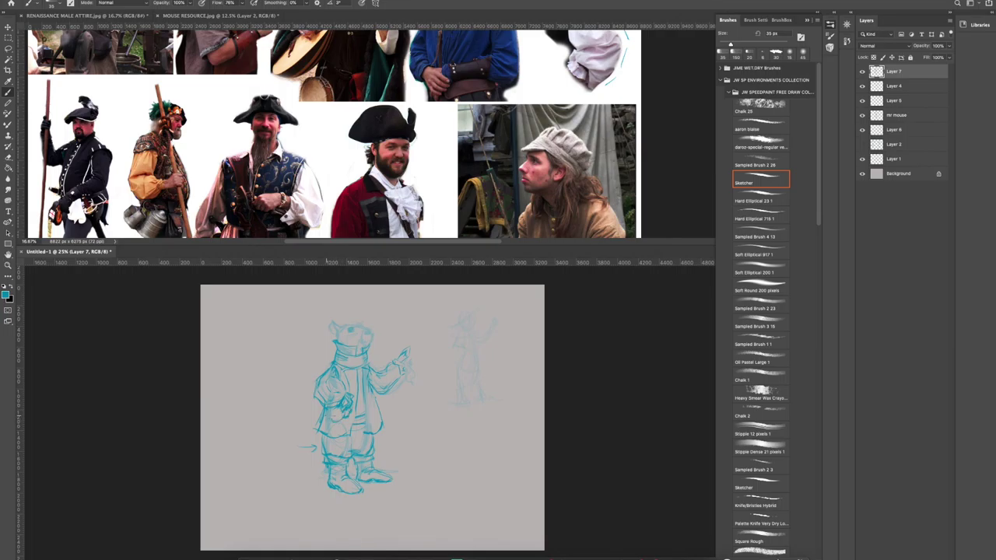
pyautogui.moveTo(381, 380); pyautogui.dragTo(369, 431)
# Study the hats in the Renaissance costume references and sketch a wide-brimmed hat on the mouse's head on a new layer.
pyautogui.click(565, 88)
pyautogui.moveTo(564, 118); pyautogui.dragTo(609, 137)
pyautogui.scroll(3, 563, 125)
pyautogui.scroll(-5, 608, 136)
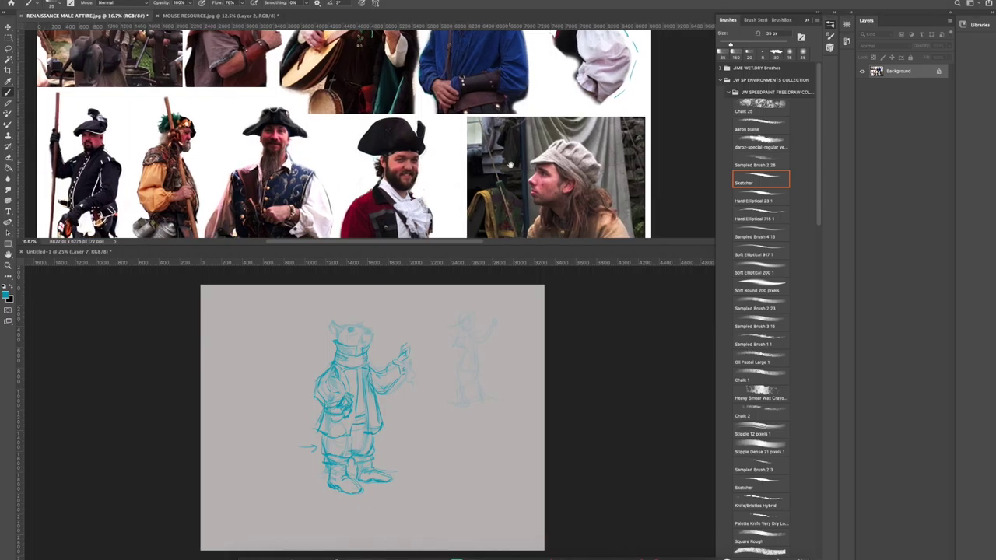
pyautogui.scroll(-1, 540, 190)
pyautogui.hscroll(2, 560, 186)
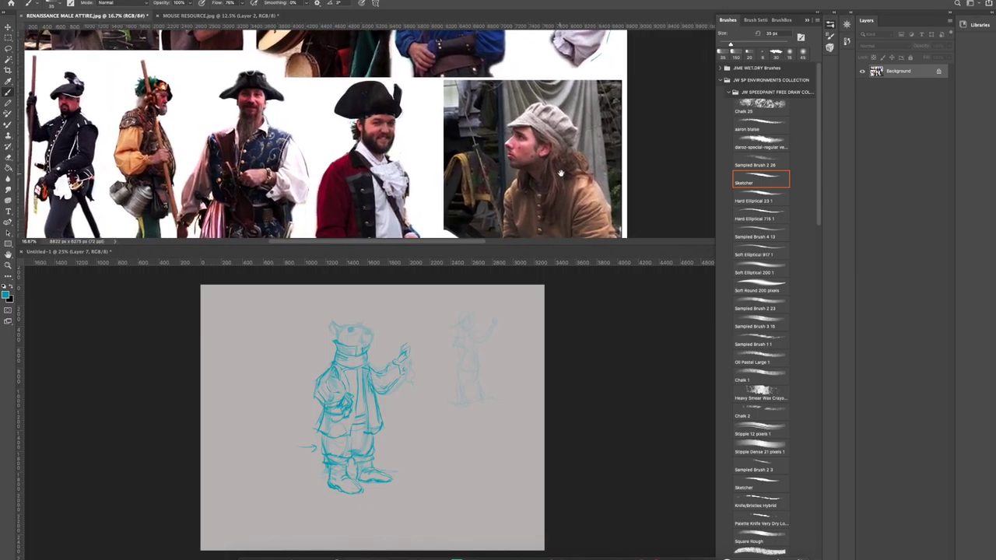
pyautogui.scroll(1, 576, 181)
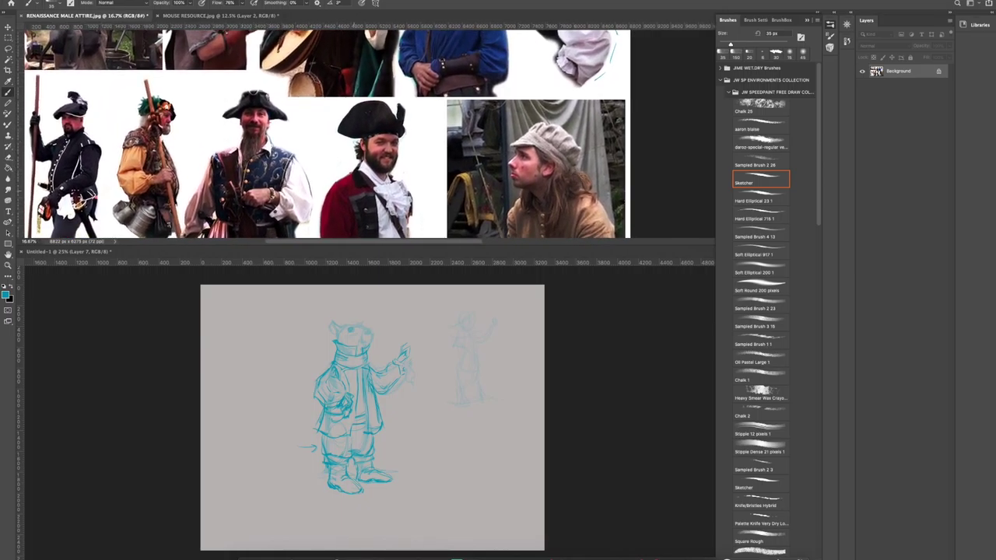
pyautogui.hscroll(2, 327, 132)
pyautogui.scroll(1, 327, 132)
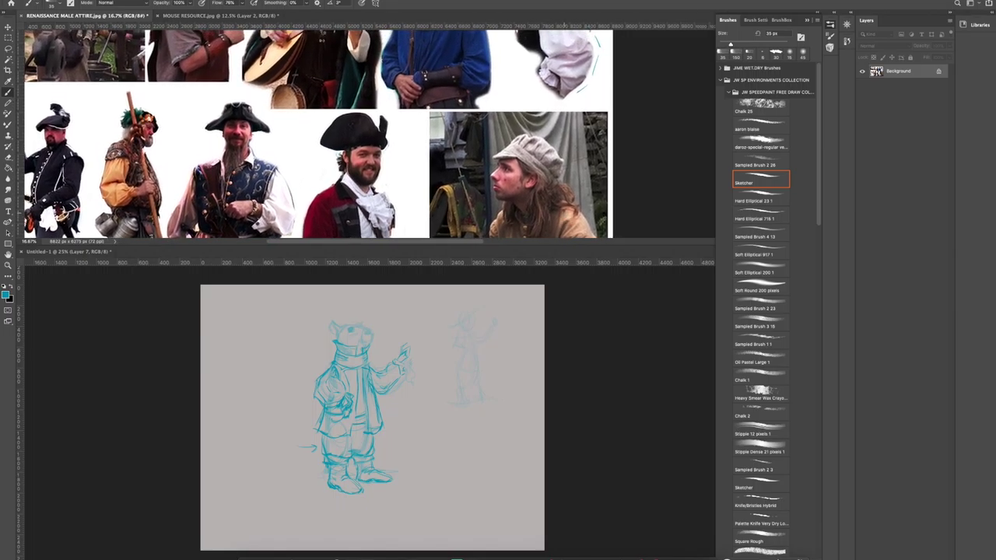
pyautogui.click(312, 339)
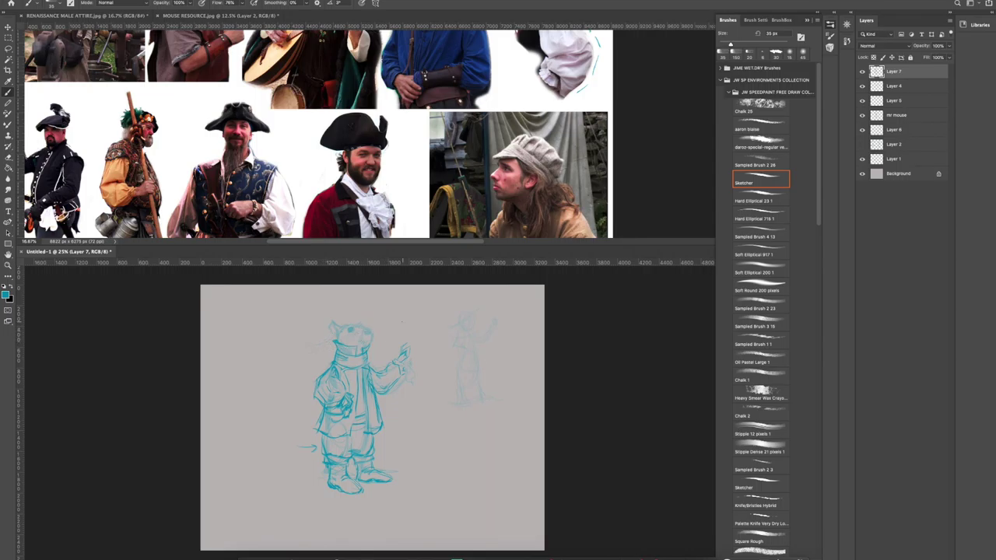
pyautogui.hotkey('ctrl', 'shift', 'alt', 'n')
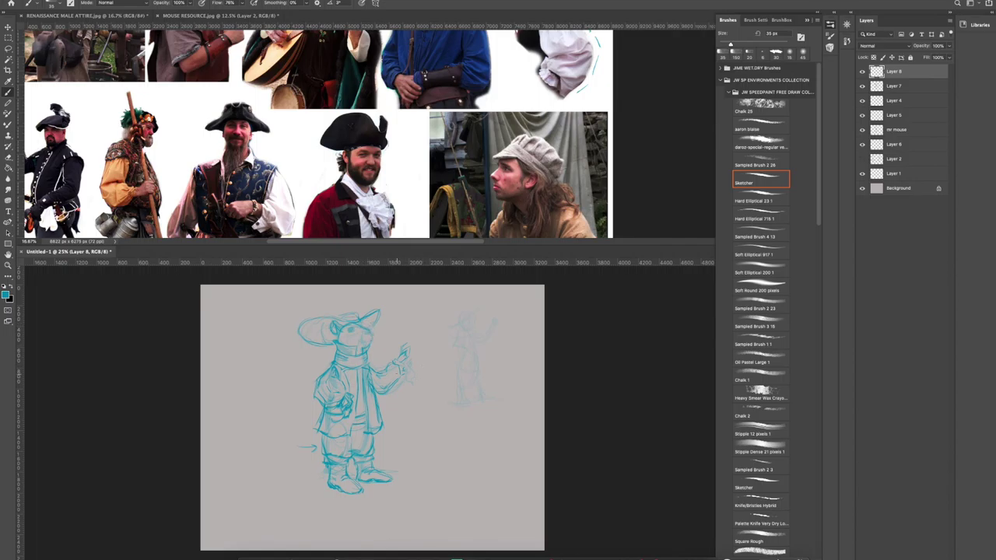
# Erase the stray lines around the raised hand on Layer 7 and Layer 4.
pyautogui.press('e')
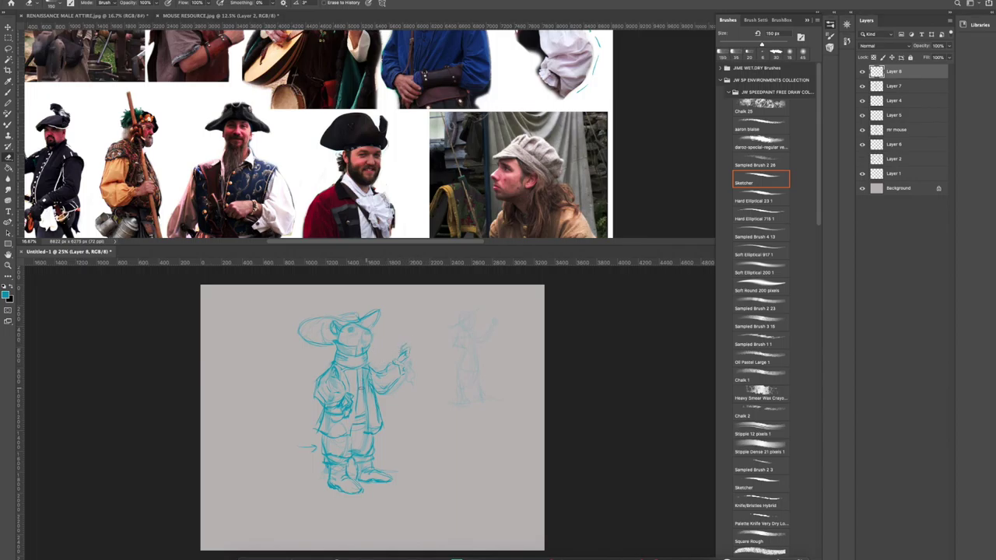
pyautogui.click(903, 86)
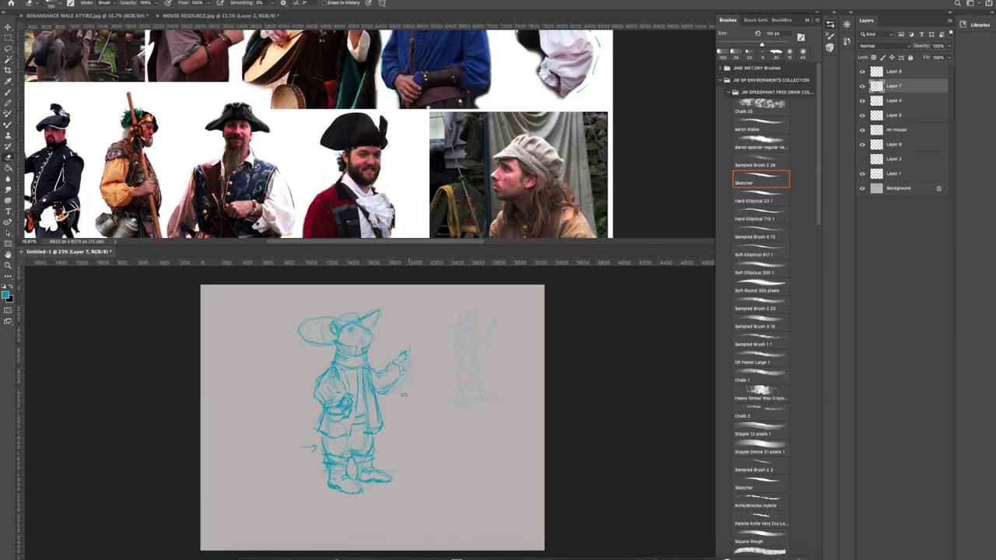
pyautogui.click(910, 102)
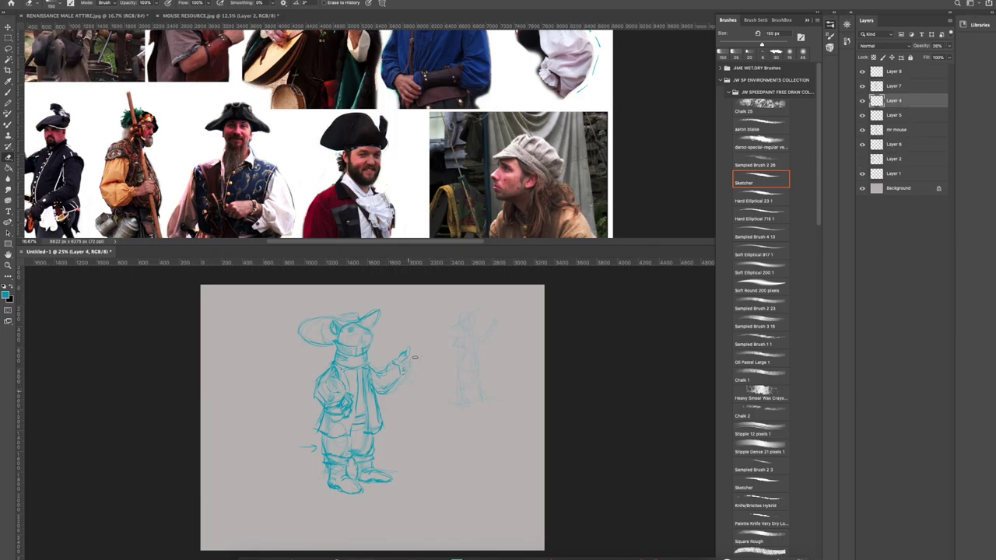
# Merge the layers from Layer 8 down to the mouse layer into a single sketch layer.
pyautogui.click(894, 72)
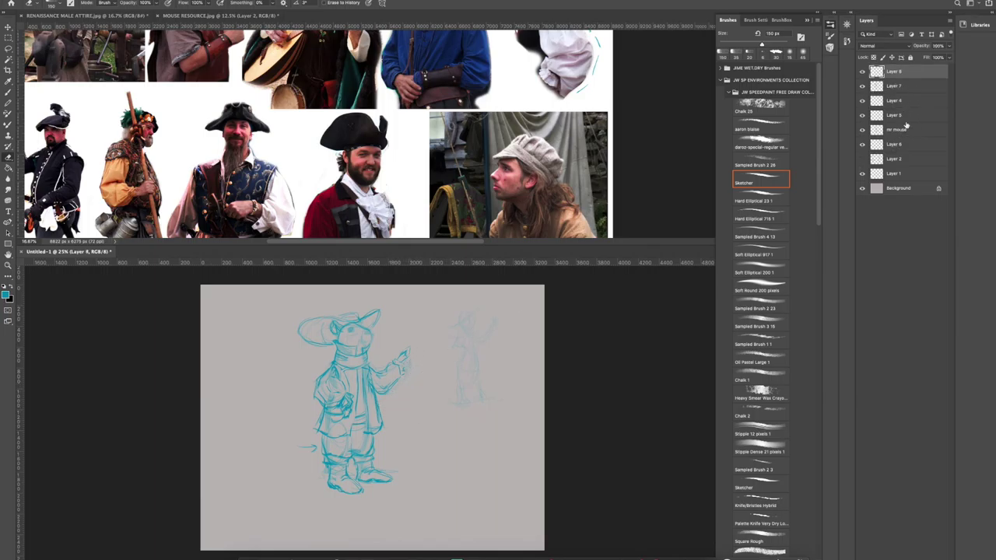
pyautogui.click(902, 144)
pyautogui.click(904, 117)
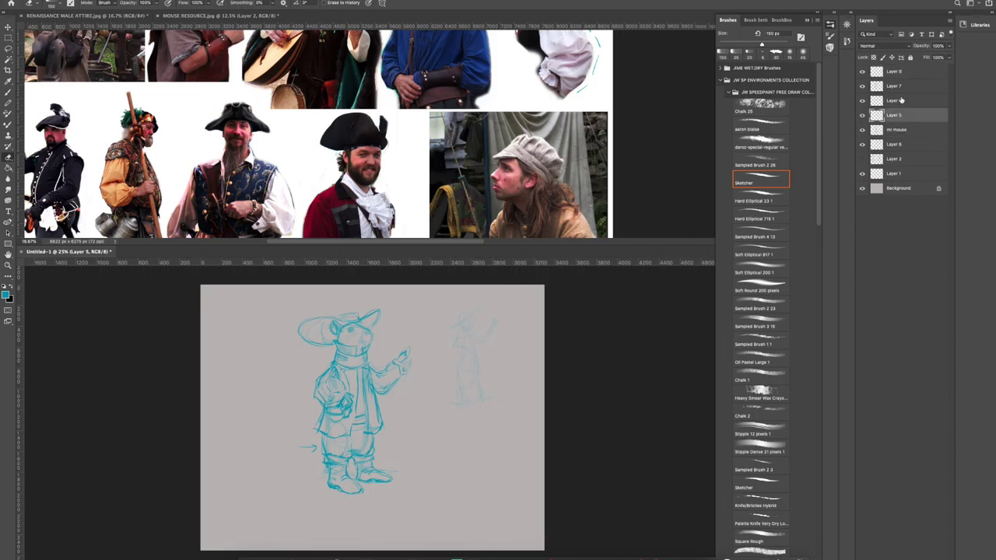
pyautogui.keyDown('shift'); pyautogui.click(908, 72); pyautogui.keyUp('shift')
pyautogui.keyDown('shift'); pyautogui.click(907, 133); pyautogui.keyUp('shift')
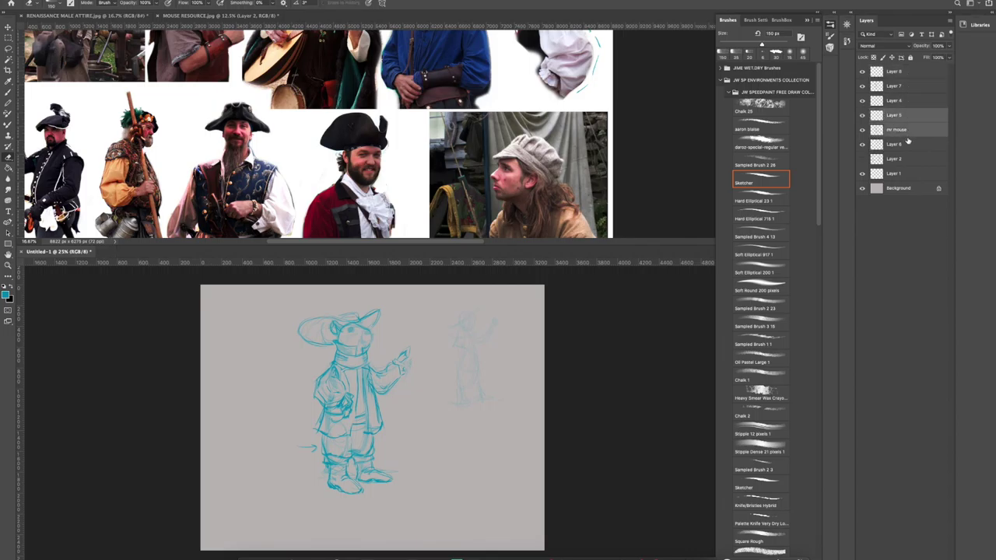
pyautogui.click(911, 72)
pyautogui.keyDown('shift'); pyautogui.click(910, 132); pyautogui.keyUp('shift')
pyautogui.rightClick(912, 132)
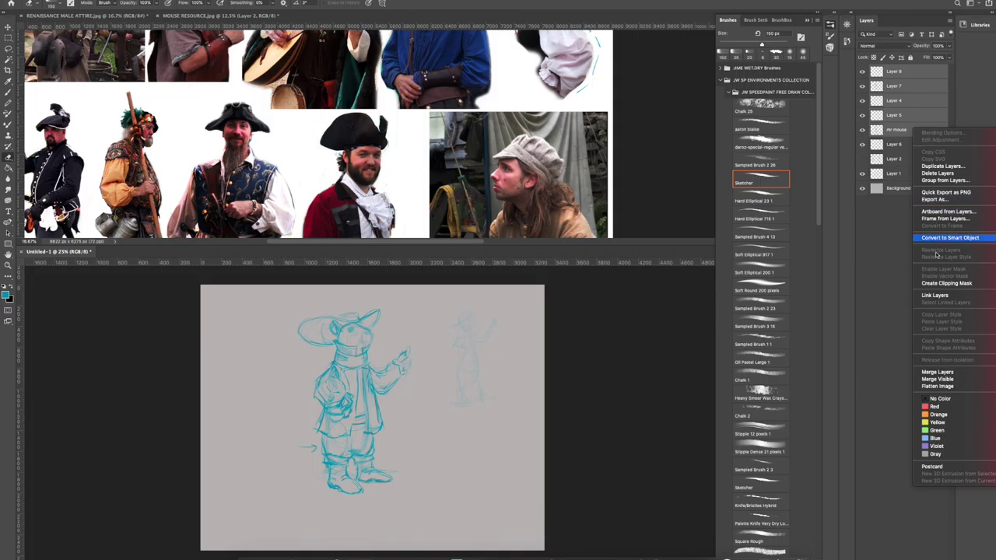
pyautogui.click(937, 371)
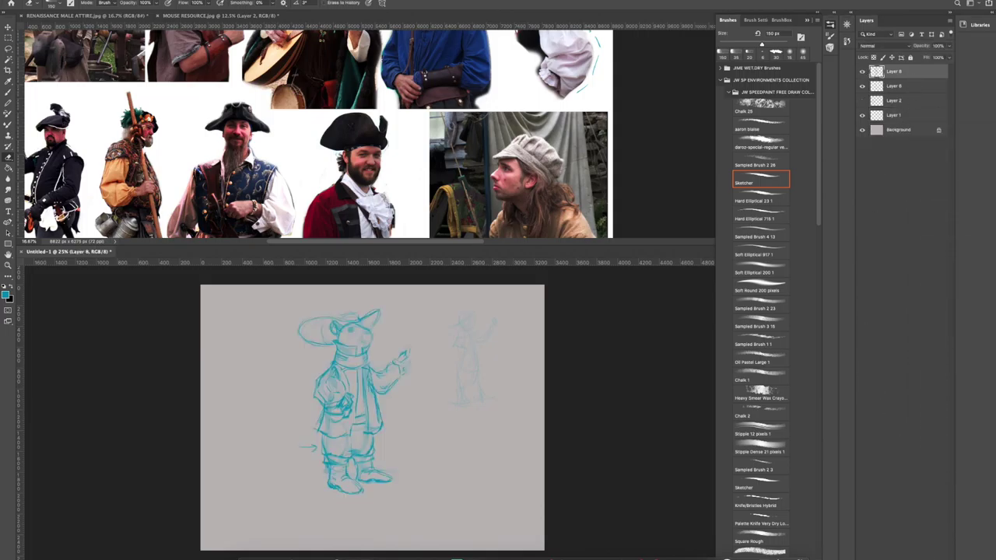
# Add a new layer above the merged sketch, make black the foreground colour and set the eraser opacity to 62%.
pyautogui.hotkey('ctrl', 'shift', 'alt', 'n')
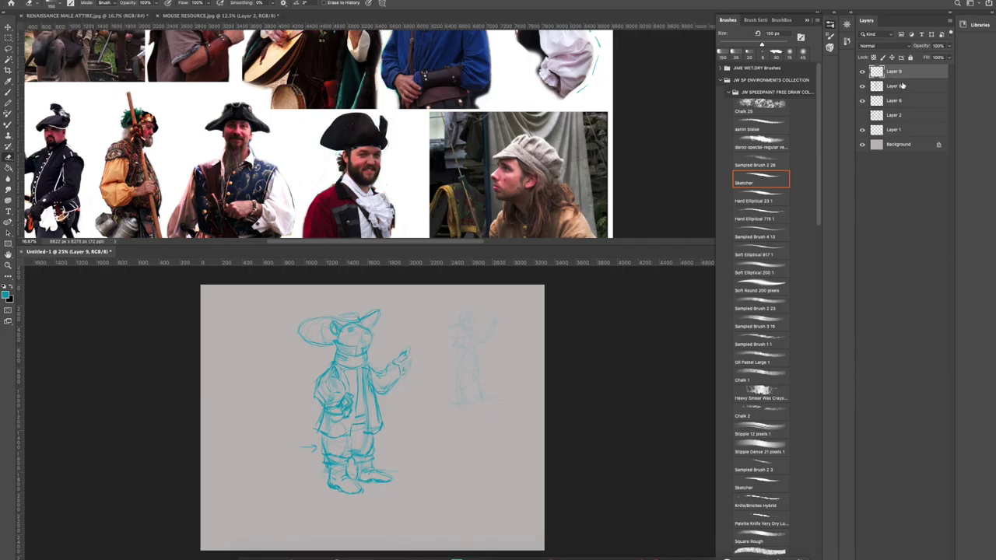
pyautogui.press('x')
pyautogui.click(207, 3)
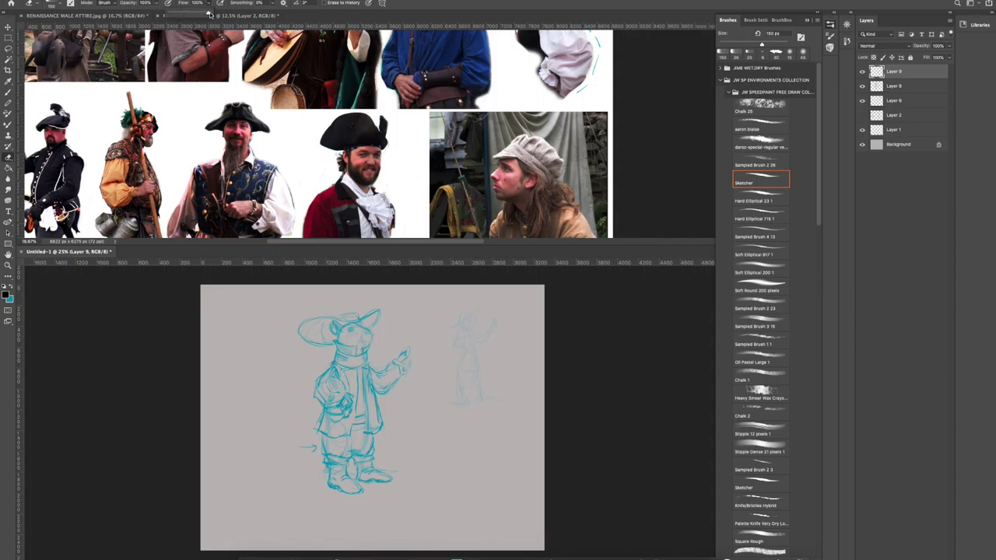
pyautogui.click(156, 3)
pyautogui.moveTo(160, 13); pyautogui.dragTo(142, 13)
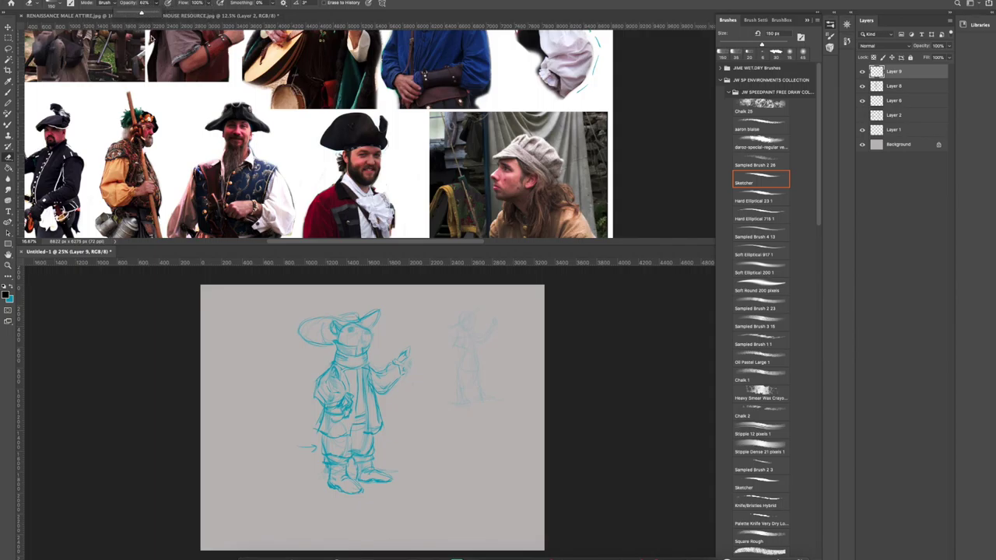
pyautogui.click(233, 381)
# Test the Sketcher and aaron blaise brushes with black strokes on the empty canvas, undoing each stroke.
pyautogui.press('b')
pyautogui.moveTo(246, 350)
pyautogui.mouseDown()
pyautogui.moveTo(232, 422)
pyautogui.moveTo(283, 403)
pyautogui.mouseUp()
pyautogui.hotkey('ctrl', 'z')
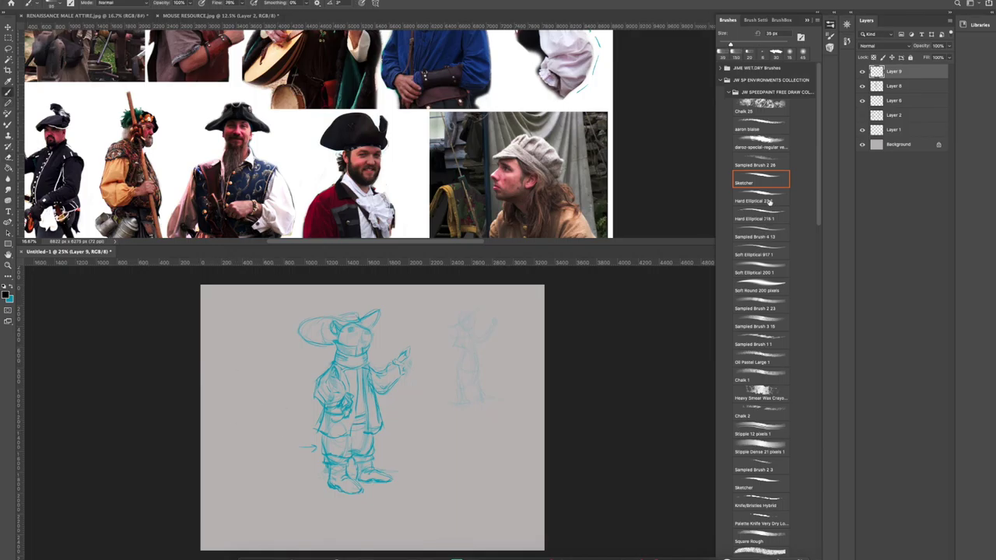
pyautogui.click(775, 125)
pyautogui.moveTo(456, 354)
pyautogui.mouseDown()
pyautogui.moveTo(440, 400)
pyautogui.moveTo(471, 411)
pyautogui.moveTo(497, 409)
pyautogui.mouseUp()
pyautogui.hotkey('ctrl', 'z')
pyautogui.click(746, 484)
pyautogui.moveTo(456, 445); pyautogui.dragTo(495, 464)
pyautogui.hotkey('ctrl', 'z')
# Open the dry brushes of the JIME WET.DRY collection and try the Point brush with one stroke.
pyautogui.scroll(-3, 813, 233)
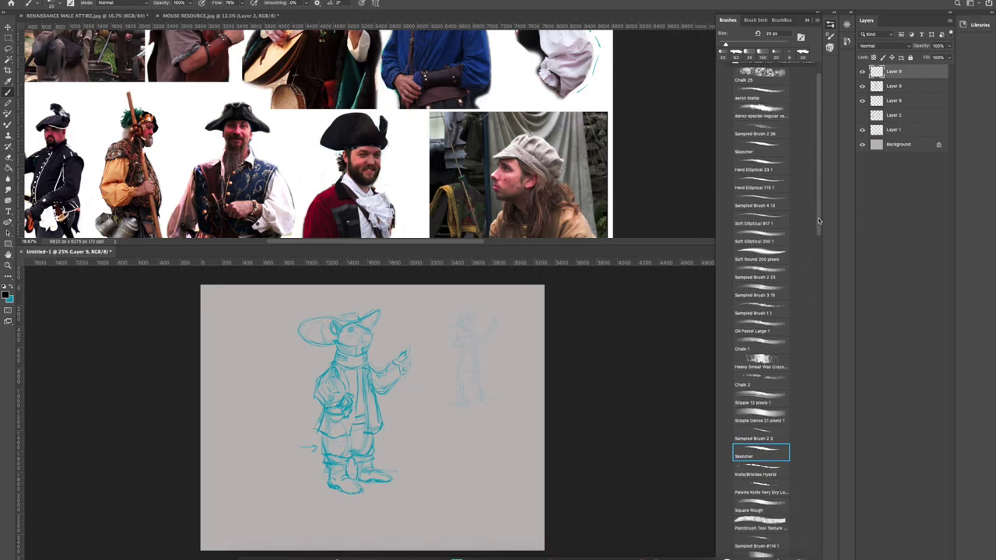
pyautogui.scroll(3, 806, 125)
pyautogui.click(729, 92)
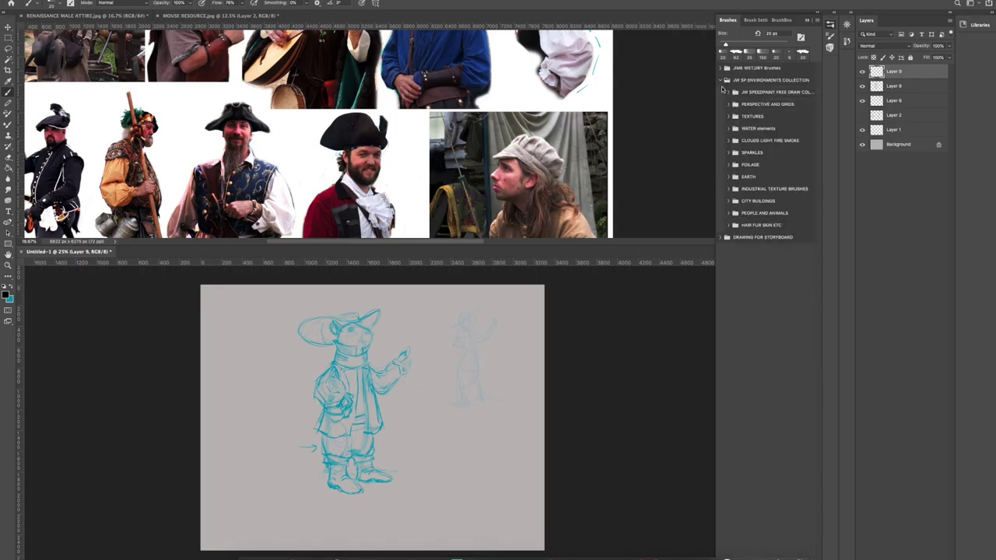
pyautogui.click(721, 67)
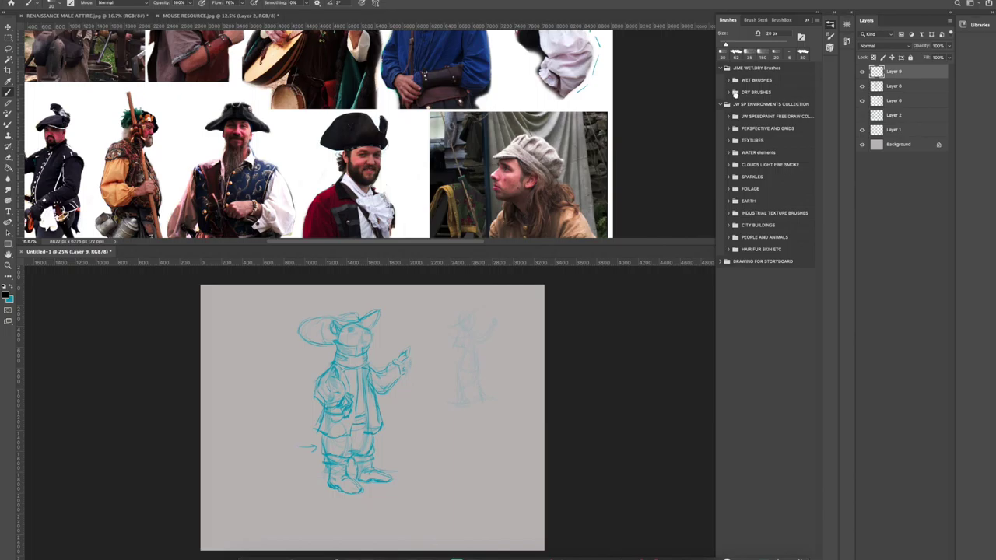
pyautogui.click(730, 92)
pyautogui.click(767, 186)
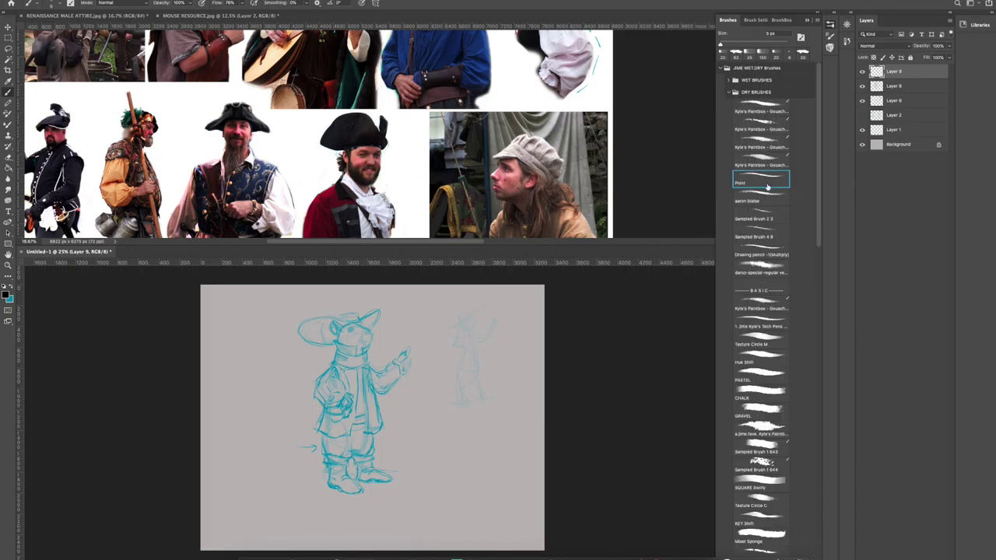
pyautogui.moveTo(488, 318)
pyautogui.mouseDown()
pyautogui.moveTo(455, 361)
pyautogui.moveTo(488, 357)
pyautogui.mouseUp()
pyautogui.hotkey('ctrl', 'z')
# Enlarge the Point brush, test it with a scribble beside the mouse and undo the scribble.
pyautogui.press(']')
pyautogui.press(']')
pyautogui.press(']')
pyautogui.press(']')
pyautogui.press(']')
pyautogui.press(']')
pyautogui.moveTo(454, 368)
pyautogui.mouseDown()
pyautogui.moveTo(438, 411)
pyautogui.moveTo(490, 388)
pyautogui.mouseUp()
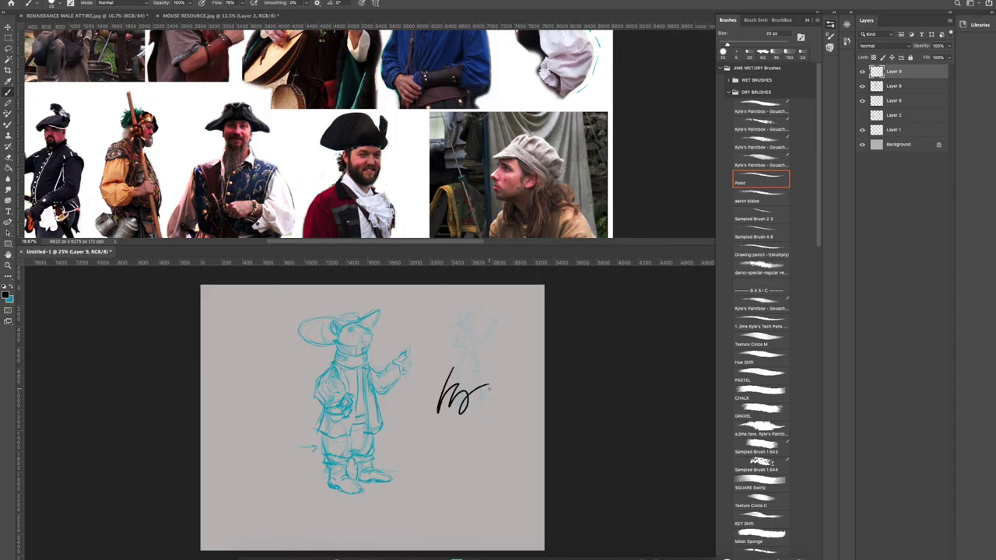
pyautogui.hotkey('ctrl', 'z')
# Test the Hue Shift and Drawing pencil brushes with strokes beside the mouse, undoing each one.
pyautogui.click(739, 363)
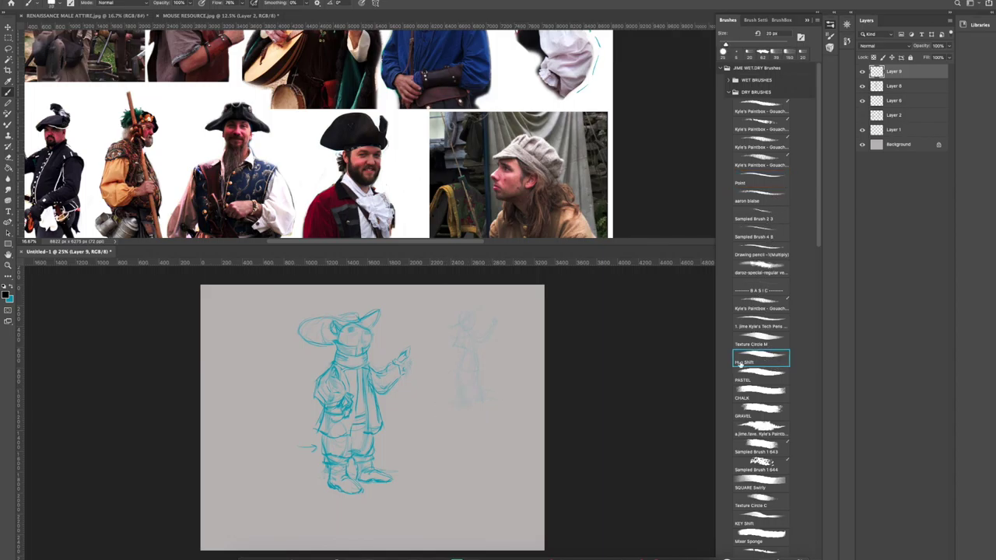
pyautogui.moveTo(441, 428); pyautogui.dragTo(521, 359)
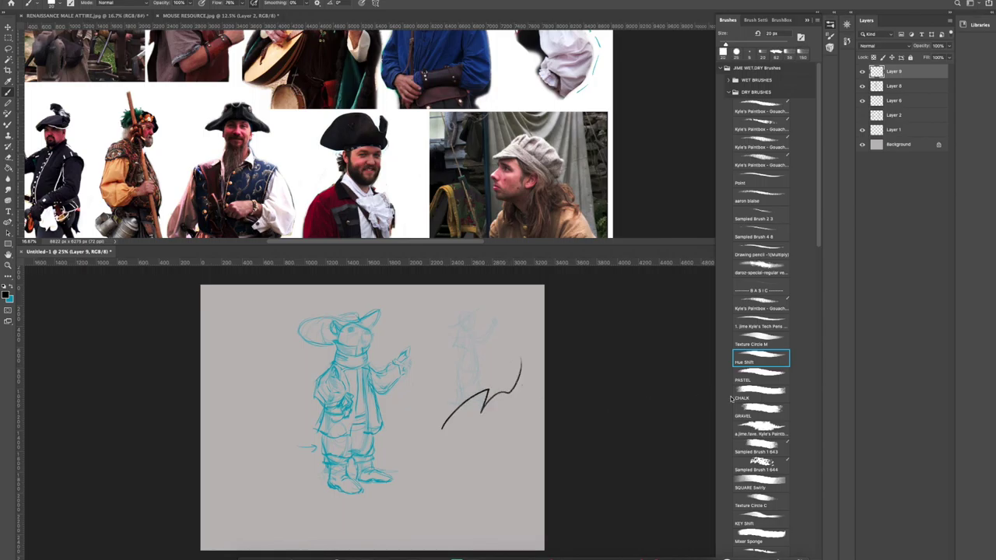
pyautogui.hotkey('ctrl', 'z')
pyautogui.click(770, 249)
pyautogui.moveTo(487, 324)
pyautogui.mouseDown()
pyautogui.moveTo(465, 364)
pyautogui.moveTo(488, 355)
pyautogui.moveTo(496, 365)
pyautogui.moveTo(431, 425)
pyautogui.moveTo(463, 420)
pyautogui.mouseUp()
pyautogui.hotkey('ctrl', 'z')
# Test the aaron blaise dry brush at a reduced size and undo its strokes.
pyautogui.click(772, 197)
pyautogui.press('[')
pyautogui.press('[')
pyautogui.press('[')
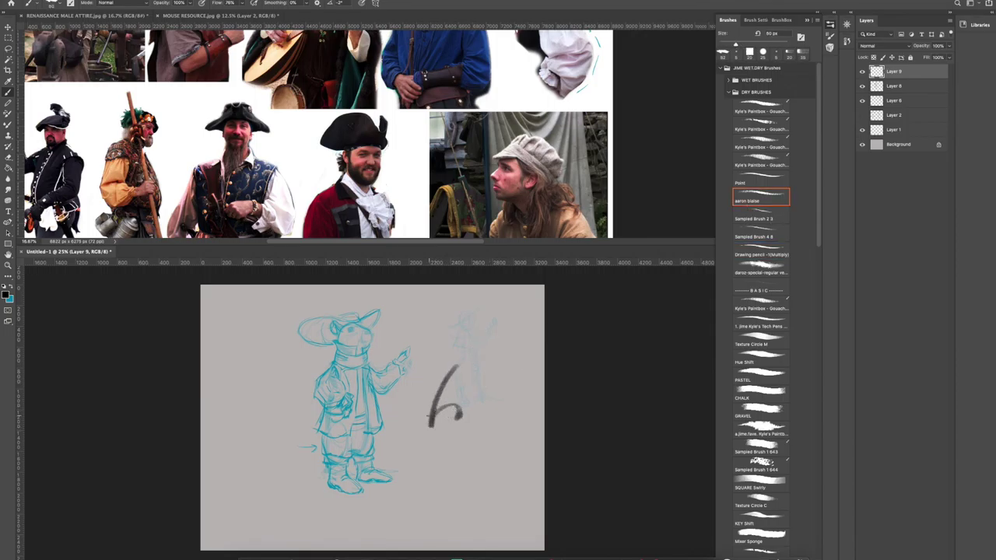
pyautogui.moveTo(416, 397); pyautogui.dragTo(421, 441)
pyautogui.hotkey('ctrl', 'z')
pyautogui.hotkey('ctrl', 'z')
# Try the Point brush again at small and enlarged sizes, then undo both test strokes.
pyautogui.click(774, 181)
pyautogui.moveTo(471, 361)
pyautogui.mouseDown()
pyautogui.moveTo(463, 401)
pyautogui.moveTo(469, 384)
pyautogui.mouseUp()
pyautogui.press(']')
pyautogui.press(']')
pyautogui.press(']')
pyautogui.press(']')
pyautogui.press(']')
pyautogui.press(']')
pyautogui.press(']')
pyautogui.press(']')
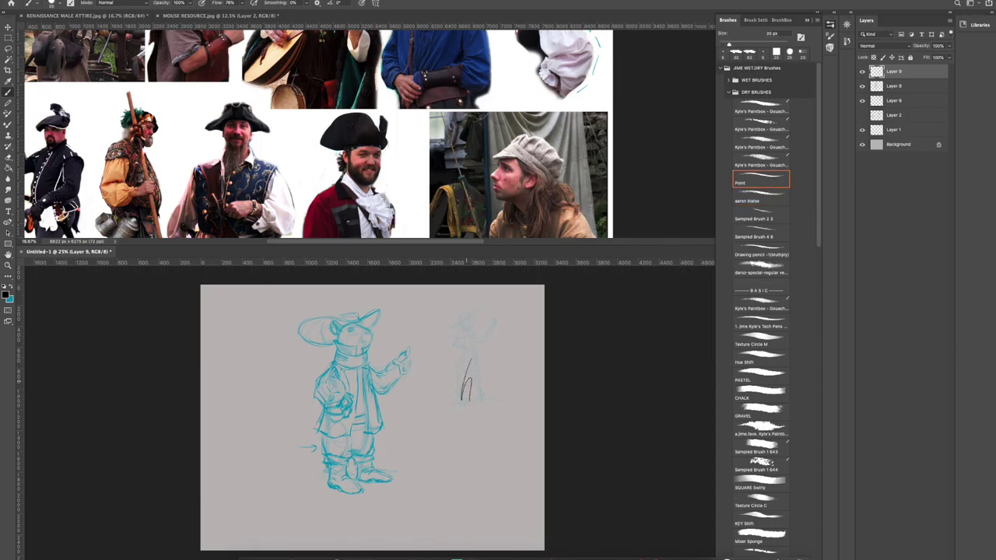
pyautogui.moveTo(480, 356); pyautogui.dragTo(501, 385)
pyautogui.hotkey('ctrl', 'z')
pyautogui.hotkey('ctrl', 'z')
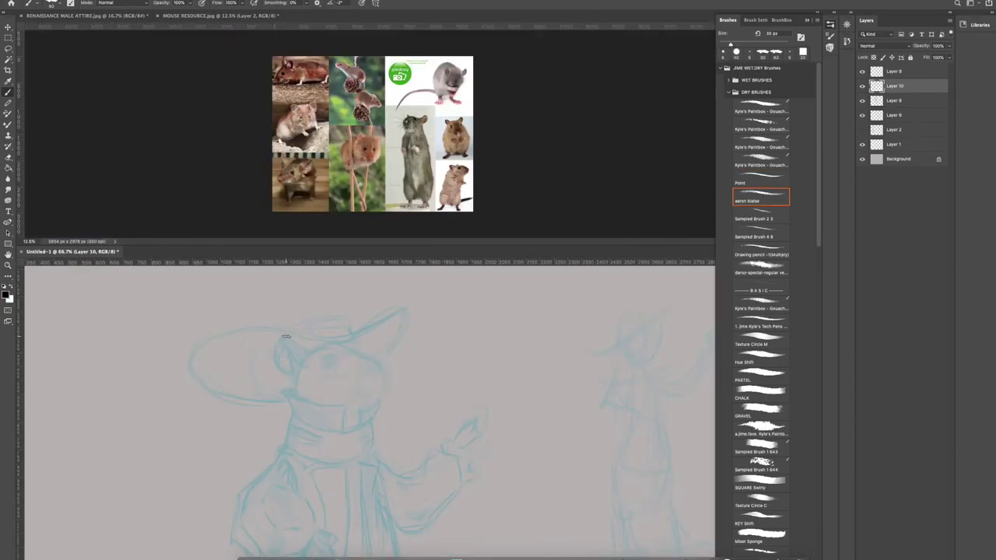
# Ink the front of the hat brim and both ears in black, undoing two stray strokes around the back brim.
pyautogui.moveTo(282, 331)
pyautogui.mouseDown()
pyautogui.moveTo(304, 348)
pyautogui.moveTo(276, 337)
pyautogui.moveTo(292, 377)
pyautogui.moveTo(340, 342)
pyautogui.mouseUp()
pyautogui.moveTo(275, 343); pyautogui.dragTo(297, 368)
pyautogui.moveTo(341, 341)
pyautogui.mouseDown()
pyautogui.moveTo(386, 379)
pyautogui.moveTo(404, 311)
pyautogui.mouseUp()
pyautogui.moveTo(277, 334); pyautogui.dragTo(207, 335)
pyautogui.hotkey('ctrl', 'z')
pyautogui.moveTo(276, 409); pyautogui.dragTo(271, 336)
pyautogui.hotkey('ctrl', 'z')
# Ink the mouse's eye, snout and jaw in black over the blue sketch.
pyautogui.moveTo(326, 357)
pyautogui.mouseDown()
pyautogui.moveTo(336, 367)
pyautogui.moveTo(330, 357)
pyautogui.mouseUp()
pyautogui.moveTo(363, 347); pyautogui.dragTo(384, 387)
pyautogui.moveTo(325, 356)
pyautogui.mouseDown()
pyautogui.moveTo(338, 371)
pyautogui.moveTo(288, 389)
pyautogui.moveTo(346, 429)
pyautogui.mouseUp()
pyautogui.press('x')
pyautogui.press('x')
pyautogui.moveTo(385, 397); pyautogui.dragTo(362, 424)
pyautogui.moveTo(289, 404); pyautogui.dragTo(291, 413)
pyautogui.moveTo(358, 338)
pyautogui.mouseDown()
pyautogui.moveTo(372, 328)
pyautogui.moveTo(385, 353)
pyautogui.mouseUp()
# Ink the hat crown and the scarf folds around the neck in black.
pyautogui.moveTo(337, 336)
pyautogui.mouseDown()
pyautogui.moveTo(389, 311)
pyautogui.moveTo(280, 395)
pyautogui.mouseUp()
pyautogui.moveTo(296, 325); pyautogui.dragTo(354, 313)
pyautogui.moveTo(383, 388); pyautogui.dragTo(350, 429)
pyautogui.moveTo(322, 416); pyautogui.dragTo(284, 445)
pyautogui.moveTo(275, 445)
pyautogui.mouseDown()
pyautogui.moveTo(377, 450)
pyautogui.moveTo(325, 434)
pyautogui.moveTo(358, 346)
pyautogui.mouseUp()
pyautogui.moveTo(274, 350); pyautogui.dragTo(340, 421)
# Ink the open jacket, its hem and the raised arm in black.
pyautogui.hotkey('ctrl', '-')
pyautogui.hotkey('ctrl', '-')
pyautogui.moveTo(309, 359)
pyautogui.mouseDown()
pyautogui.moveTo(289, 373)
pyautogui.moveTo(307, 420)
pyautogui.moveTo(349, 391)
pyautogui.mouseUp()
pyautogui.moveTo(358, 364); pyautogui.dragTo(356, 428)
pyautogui.moveTo(363, 381); pyautogui.dragTo(362, 432)
pyautogui.moveTo(340, 394)
pyautogui.mouseDown()
pyautogui.moveTo(338, 423)
pyautogui.moveTo(292, 450)
pyautogui.mouseUp()
pyautogui.moveTo(292, 451); pyautogui.dragTo(344, 457)
pyautogui.moveTo(380, 372); pyautogui.dragTo(378, 450)
pyautogui.moveTo(372, 389)
pyautogui.mouseDown()
pyautogui.moveTo(382, 363)
pyautogui.moveTo(403, 381)
pyautogui.moveTo(395, 348)
pyautogui.moveTo(414, 333)
pyautogui.mouseUp()
# Ink the lowered hand, the waist details and the trousers down to their cuffs in black.
pyautogui.moveTo(311, 432)
pyautogui.mouseDown()
pyautogui.moveTo(333, 450)
pyautogui.moveTo(302, 446)
pyautogui.mouseUp()
pyautogui.moveTo(360, 438); pyautogui.dragTo(377, 446)
pyautogui.moveTo(342, 419); pyautogui.dragTo(356, 423)
pyautogui.moveTo(344, 434); pyautogui.dragTo(355, 438)
pyautogui.moveTo(297, 450); pyautogui.dragTo(304, 472)
pyautogui.moveTo(310, 466); pyautogui.dragTo(367, 473)
pyautogui.moveTo(366, 451); pyautogui.dragTo(375, 468)
pyautogui.moveTo(301, 473); pyautogui.dragTo(302, 490)
pyautogui.moveTo(301, 487); pyautogui.dragTo(372, 481)
# Try inking the boots in black over the blue sketch and undo those strokes.
pyautogui.scroll(-2, 358, 405)
pyautogui.moveTo(320, 459); pyautogui.dragTo(342, 478)
pyautogui.moveTo(303, 481)
pyautogui.mouseDown()
pyautogui.moveTo(350, 493)
pyautogui.moveTo(331, 458)
pyautogui.mouseUp()
pyautogui.moveTo(345, 455); pyautogui.dragTo(371, 481)
pyautogui.moveTo(359, 480); pyautogui.dragTo(384, 469)
pyautogui.hotkey('ctrl', 'z')
pyautogui.hotkey('ctrl', 'z')
pyautogui.hotkey('ctrl', 'z')
pyautogui.hotkey('ctrl', 'z')
pyautogui.hotkey('ctrl', 'z')
pyautogui.hotkey('ctrl', 'z')
pyautogui.hotkey('ctrl', 'z')
pyautogui.hotkey('ctrl', 'z')
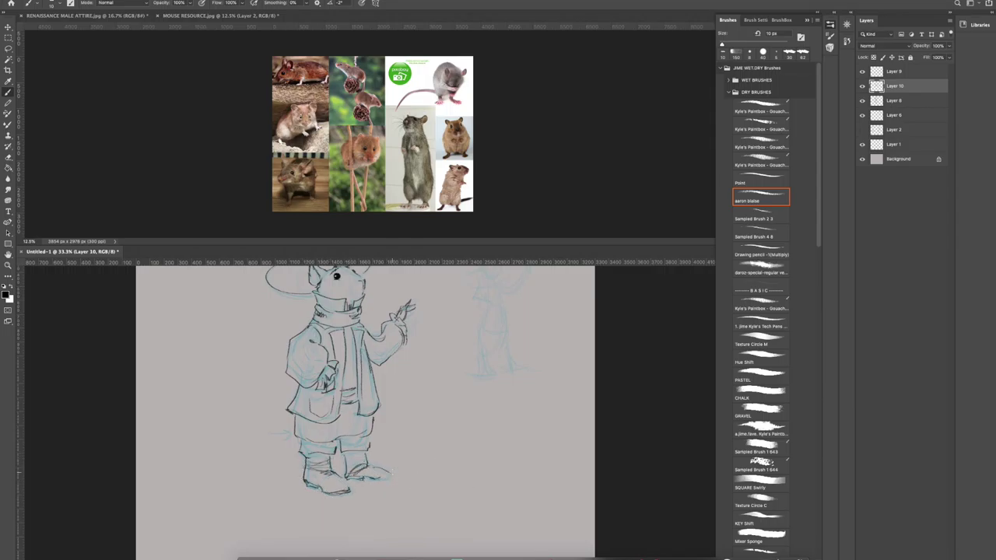
# Erase the blue boots from the sketch on Layer 8.
pyautogui.hotkey('alt', '[')
pyautogui.keyDown('alt'); pyautogui.click(312, 459); pyautogui.keyUp('alt')
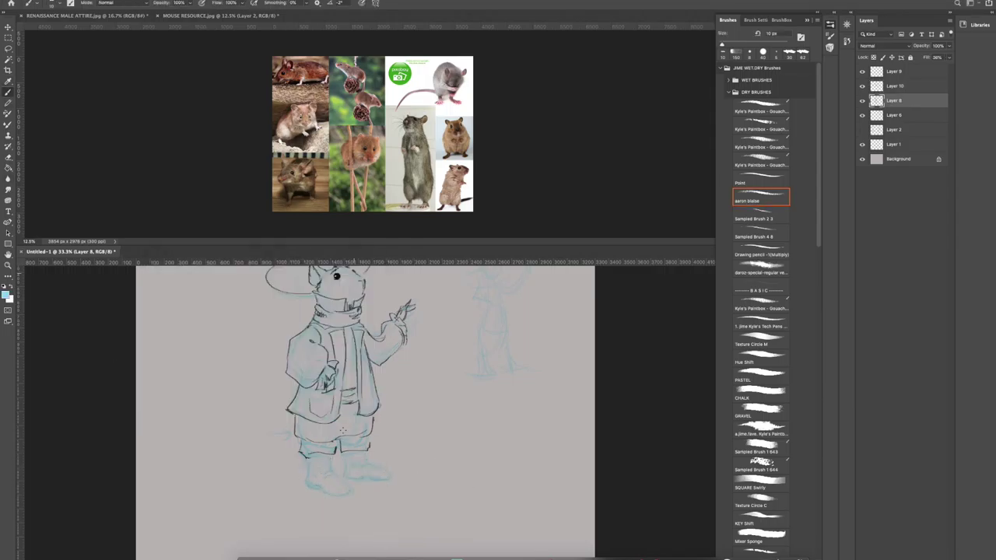
pyautogui.press('e')
pyautogui.moveTo(308, 482); pyautogui.dragTo(336, 492)
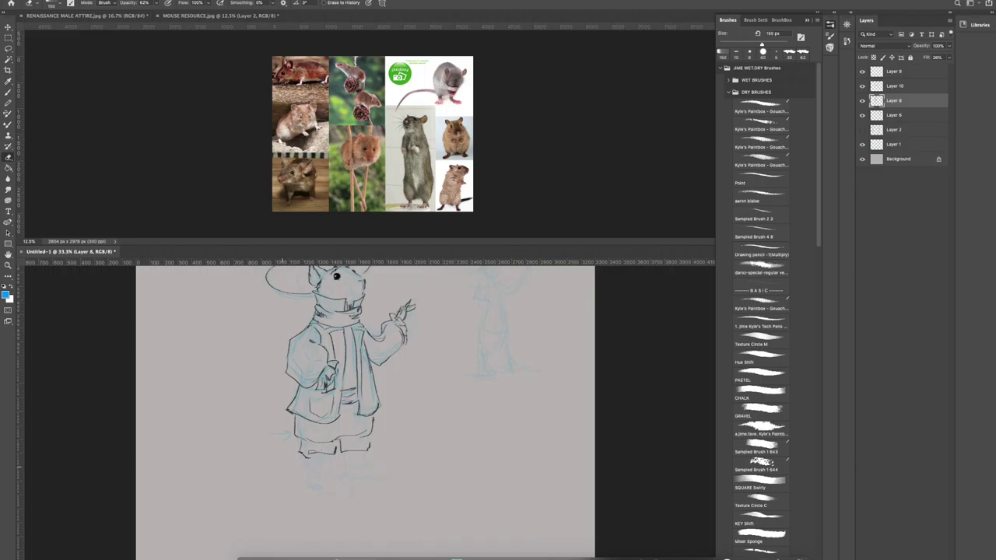
pyautogui.press('b')
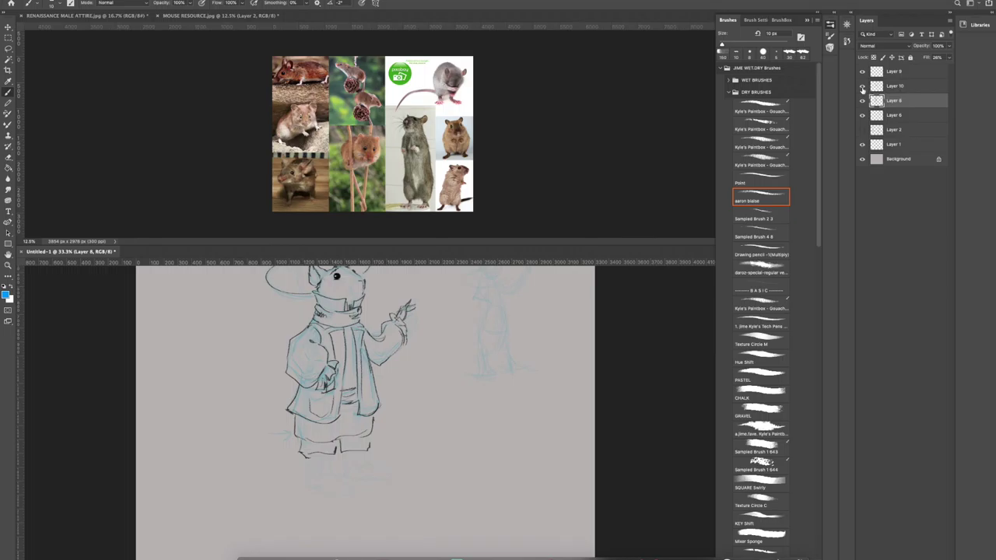
# Raise the eraser opacity to 100% and erase the black trouser lines on Layer 10.
pyautogui.click(901, 90)
pyautogui.press('e')
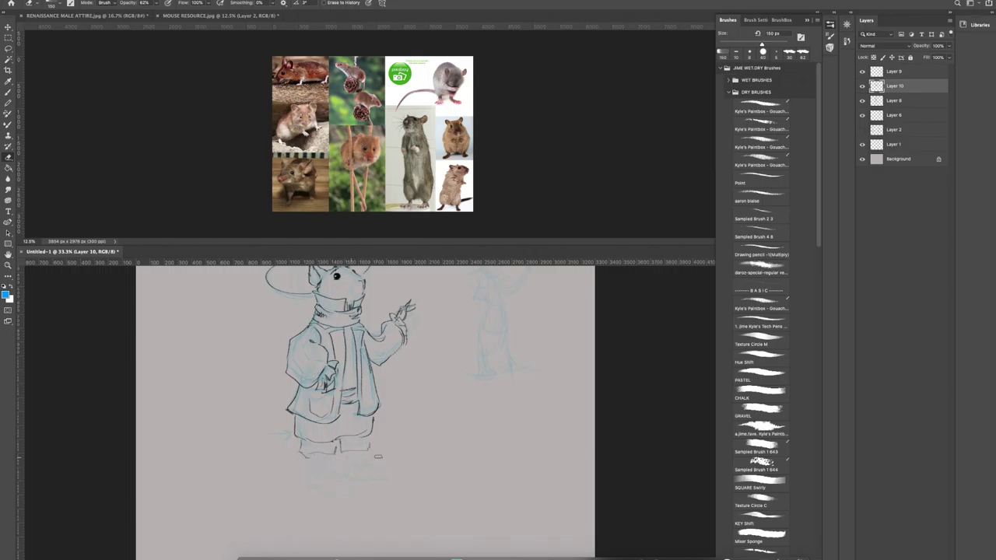
pyautogui.click(153, 3)
pyautogui.moveTo(170, 21); pyautogui.dragTo(224, 43)
pyautogui.moveTo(327, 450)
pyautogui.mouseDown()
pyautogui.moveTo(368, 437)
pyautogui.moveTo(294, 428)
pyautogui.moveTo(384, 423)
pyautogui.moveTo(334, 482)
pyautogui.moveTo(296, 435)
pyautogui.moveTo(399, 416)
pyautogui.mouseUp()
# Sketch baggy gathered breeches, thin legs and bare feet in blue on Layer 8.
pyautogui.click(895, 101)
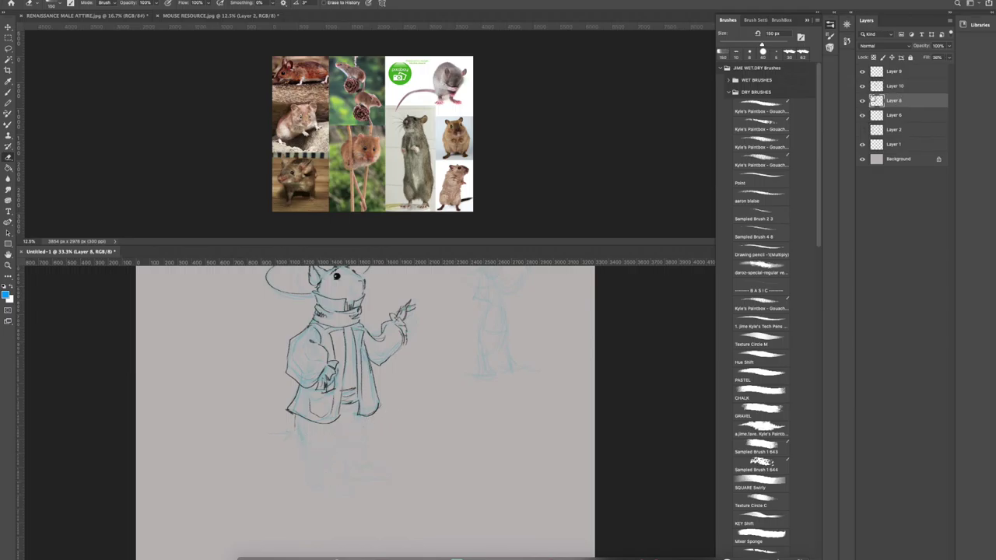
pyautogui.hotkey('shift', '1')
pyautogui.hotkey('shift', '2')
pyautogui.hotkey('shift', '6')
pyautogui.click(7, 92)
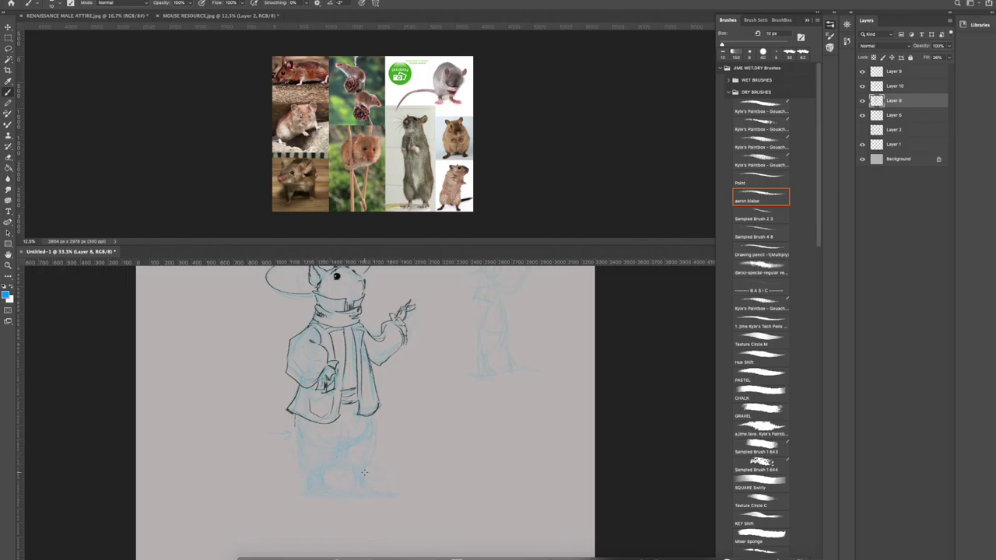
# Ink the gathered breeches, legs and bare feet in black on Layer 10, enlarging the brush for the feet.
pyautogui.hotkey('alt', ']')
pyautogui.press('d')
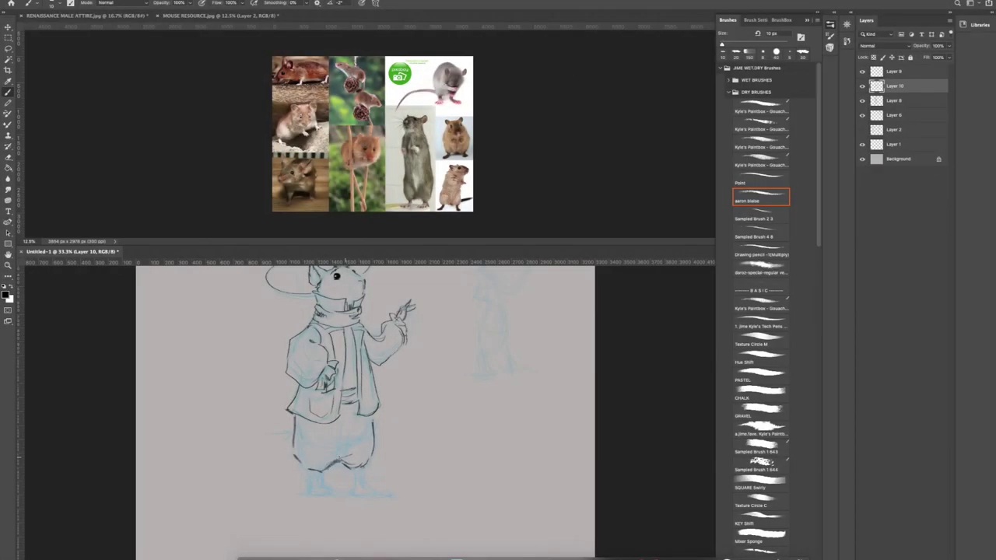
pyautogui.moveTo(339, 454); pyautogui.dragTo(357, 461)
pyautogui.moveTo(348, 405)
pyautogui.mouseDown()
pyautogui.moveTo(300, 423)
pyautogui.moveTo(317, 479)
pyautogui.moveTo(308, 489)
pyautogui.moveTo(361, 487)
pyautogui.mouseUp()
pyautogui.press(']')
pyautogui.press(']')
pyautogui.moveTo(350, 495); pyautogui.dragTo(395, 496)
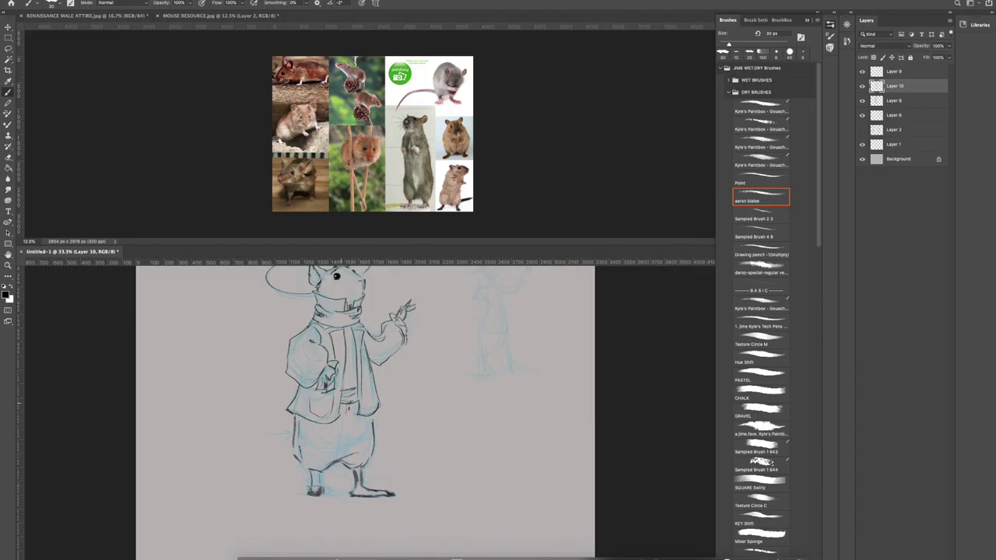
# Darken the waist, both hands and the rear foot with black strokes.
pyautogui.moveTo(344, 383)
pyautogui.mouseDown()
pyautogui.moveTo(342, 407)
pyautogui.moveTo(353, 405)
pyautogui.moveTo(332, 387)
pyautogui.moveTo(325, 394)
pyautogui.mouseUp()
pyautogui.moveTo(400, 316); pyautogui.dragTo(420, 304)
pyautogui.moveTo(305, 488)
pyautogui.mouseDown()
pyautogui.moveTo(310, 497)
pyautogui.moveTo(321, 487)
pyautogui.mouseUp()
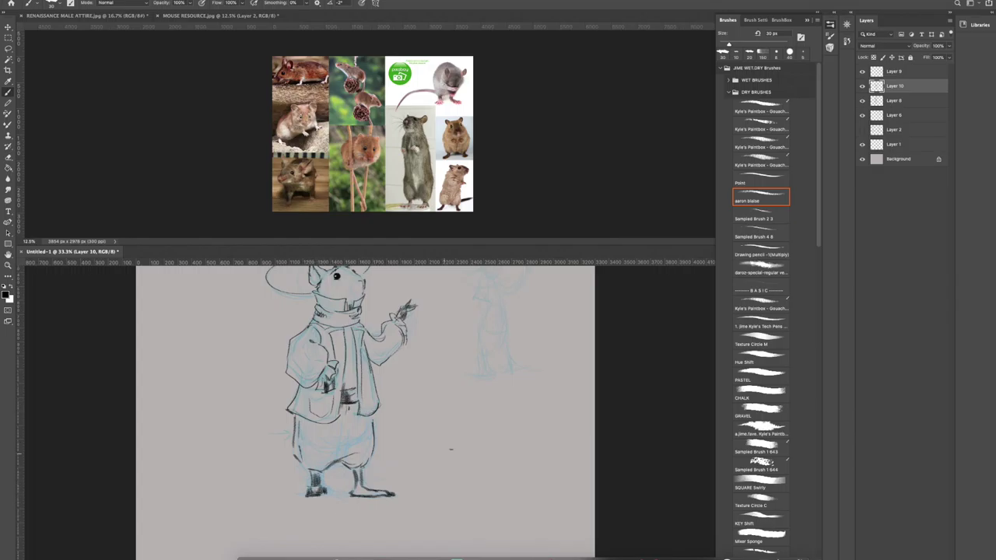
# Add a new layer above Layer 10 and shade the hat and scarf black with a 70 px brush.
pyautogui.hotkey('ctrl', '-')
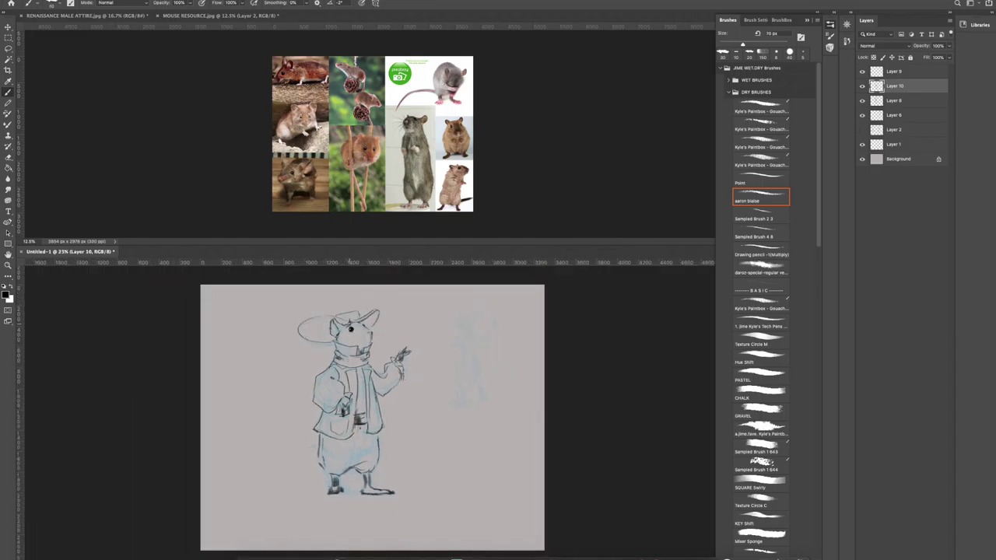
pyautogui.click(915, 553)
pyautogui.moveTo(304, 326)
pyautogui.mouseDown()
pyautogui.moveTo(333, 339)
pyautogui.moveTo(313, 341)
pyautogui.moveTo(297, 325)
pyautogui.moveTo(320, 317)
pyautogui.moveTo(310, 334)
pyautogui.moveTo(333, 316)
pyautogui.moveTo(373, 313)
pyautogui.moveTo(373, 325)
pyautogui.mouseUp()
pyautogui.moveTo(318, 339); pyautogui.dragTo(348, 317)
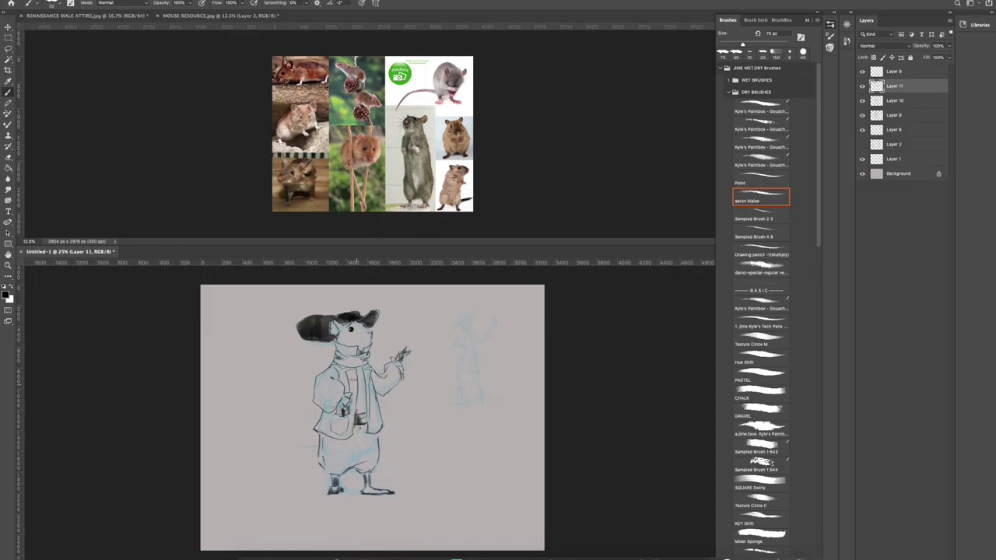
pyautogui.moveTo(335, 358); pyautogui.dragTo(350, 361)
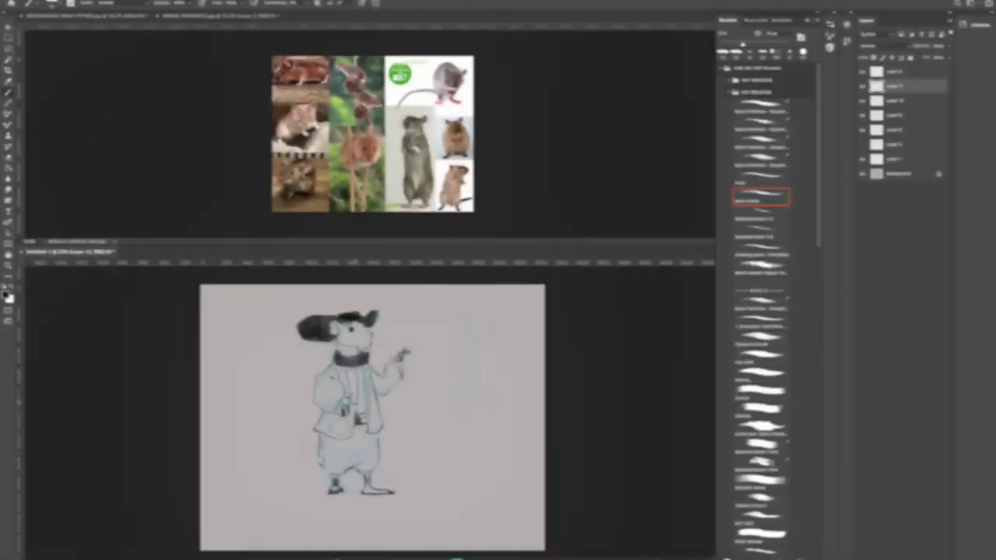
# Shade both front panels of the jacket with dark strokes.
pyautogui.moveTo(335, 366); pyautogui.dragTo(355, 404)
pyautogui.moveTo(334, 412)
pyautogui.mouseDown()
pyautogui.moveTo(320, 433)
pyautogui.moveTo(344, 438)
pyautogui.mouseUp()
pyautogui.moveTo(349, 401); pyautogui.dragTo(354, 435)
pyautogui.moveTo(366, 365); pyautogui.dragTo(370, 411)
pyautogui.moveTo(372, 386); pyautogui.dragTo(380, 430)
# Enlarge the brush to 175 px and shade the breeches with a grainy grey texture.
pyautogui.press(']')
pyautogui.press(']')
pyautogui.press(']')
pyautogui.press(']')
pyautogui.moveTo(320, 442); pyautogui.dragTo(360, 467)
pyautogui.press(']')
pyautogui.press(']')
pyautogui.moveTo(349, 428); pyautogui.dragTo(375, 469)
# Shade the mouse's face and the area below the hat with light grainy strokes.
pyautogui.moveTo(315, 549)
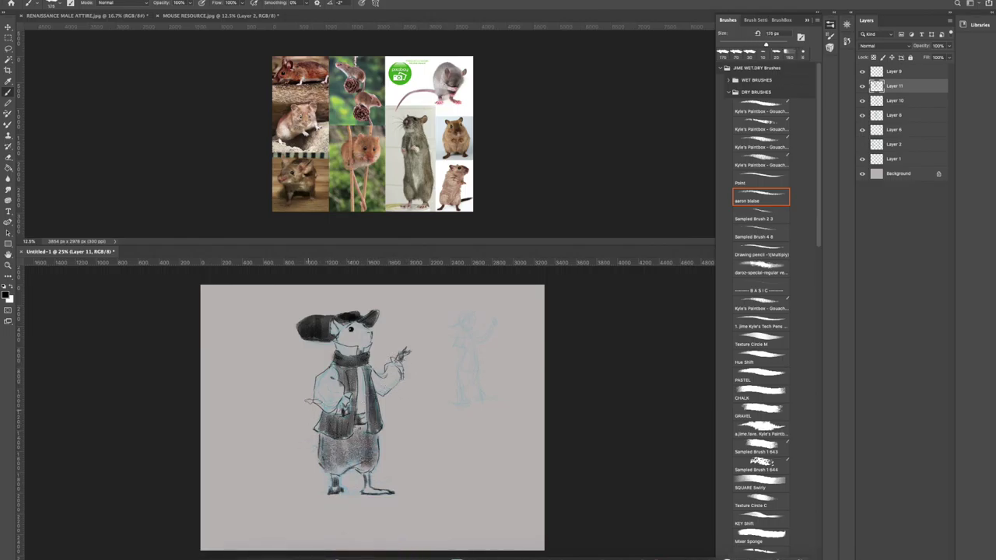
pyautogui.moveTo(339, 334)
pyautogui.mouseDown()
pyautogui.moveTo(364, 330)
pyautogui.moveTo(383, 342)
pyautogui.mouseUp()
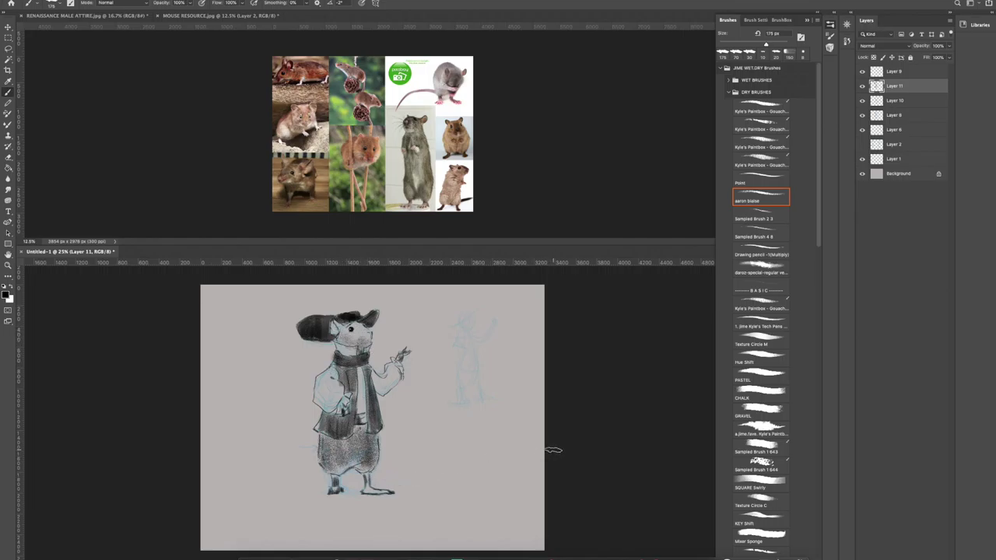
pyautogui.moveTo(344, 339); pyautogui.dragTo(360, 330)
pyautogui.moveTo(352, 325); pyautogui.dragTo(374, 321)
# Reduce the brush to 80 px, lower its opacity and paint the mouse's chin white.
pyautogui.press('[')
pyautogui.press('[')
pyautogui.press('[')
pyautogui.press('[')
pyautogui.press('[')
pyautogui.click(190, 3)
pyautogui.moveTo(195, 14); pyautogui.dragTo(164, 14)
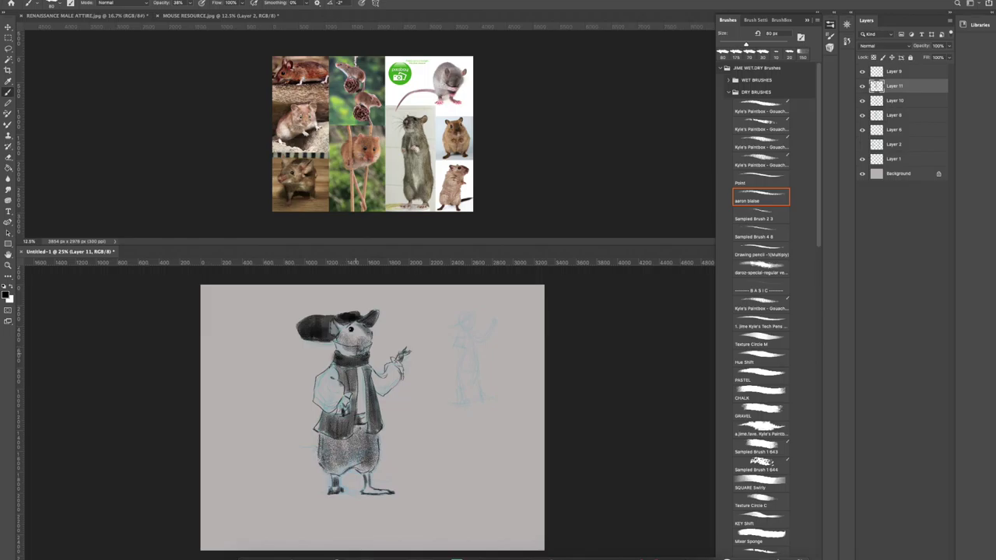
pyautogui.press('x')
pyautogui.moveTo(342, 349); pyautogui.dragTo(357, 350)
# Reduce the brush to 40 px and add faint white highlights to the hat, scarf and jacket.
pyautogui.press('[')
pyautogui.press('[')
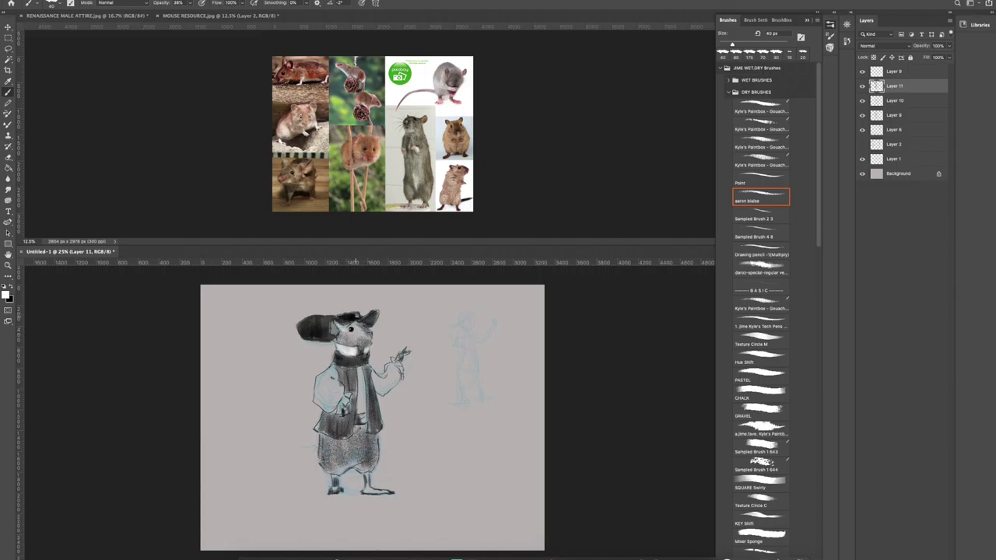
pyautogui.moveTo(305, 319)
pyautogui.mouseDown()
pyautogui.moveTo(327, 320)
pyautogui.moveTo(301, 325)
pyautogui.moveTo(338, 360)
pyautogui.moveTo(361, 362)
pyautogui.moveTo(350, 383)
pyautogui.moveTo(353, 373)
pyautogui.moveTo(369, 403)
pyautogui.mouseUp()
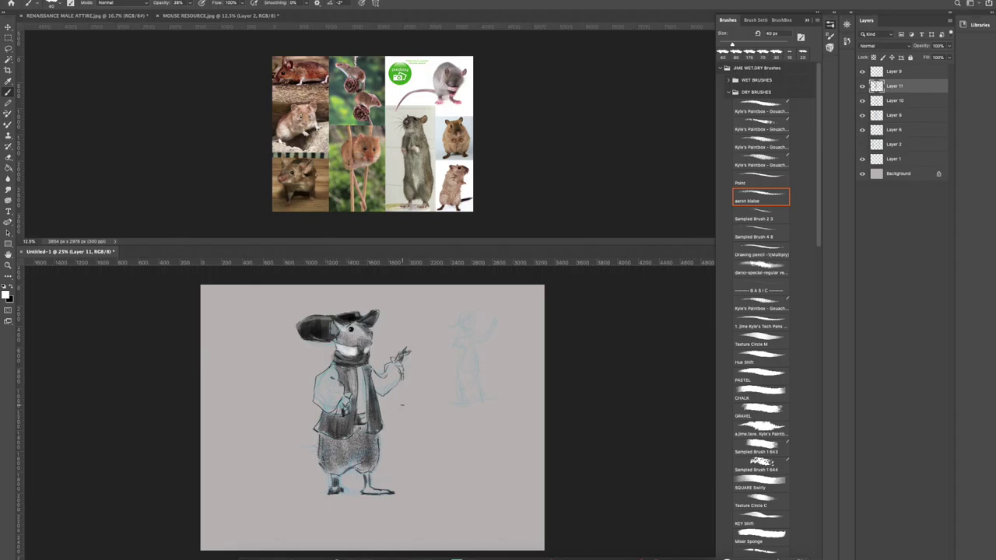
# Shade the sleeves and chin with translucent black using a 150 px brush.
pyautogui.press('x')
pyautogui.press(']')
pyautogui.press(']')
pyautogui.press(']')
pyautogui.press(']')
pyautogui.press(']')
pyautogui.moveTo(336, 371)
pyautogui.mouseDown()
pyautogui.moveTo(317, 389)
pyautogui.moveTo(322, 410)
pyautogui.moveTo(397, 373)
pyautogui.mouseUp()
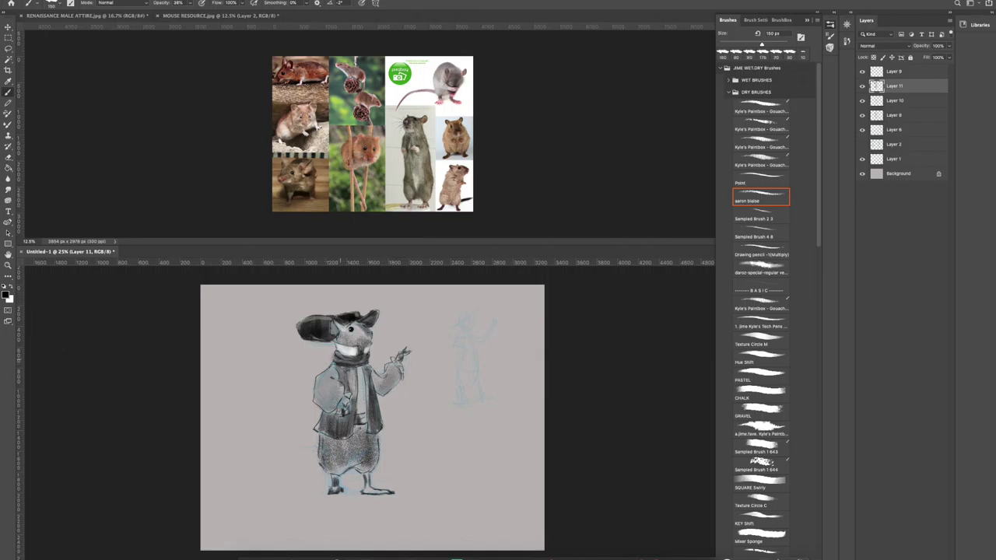
pyautogui.moveTo(339, 350); pyautogui.dragTo(357, 353)
# Choose the Hue Shift brush in white and bring the puffy white sleeve in RENAISSANCE MALE ATTIRE.jpg into view.
pyautogui.click(13, 286)
pyautogui.click(763, 357)
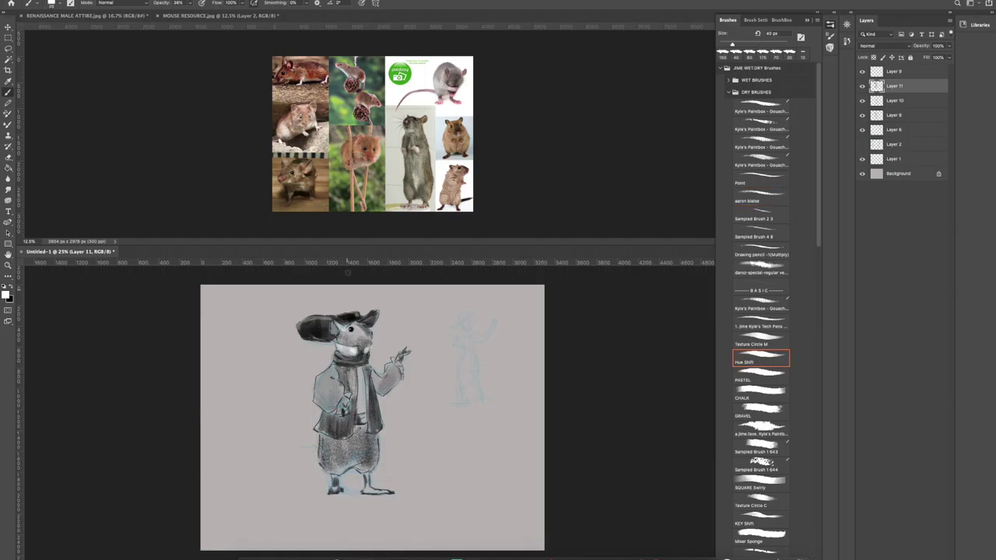
pyautogui.click(120, 16)
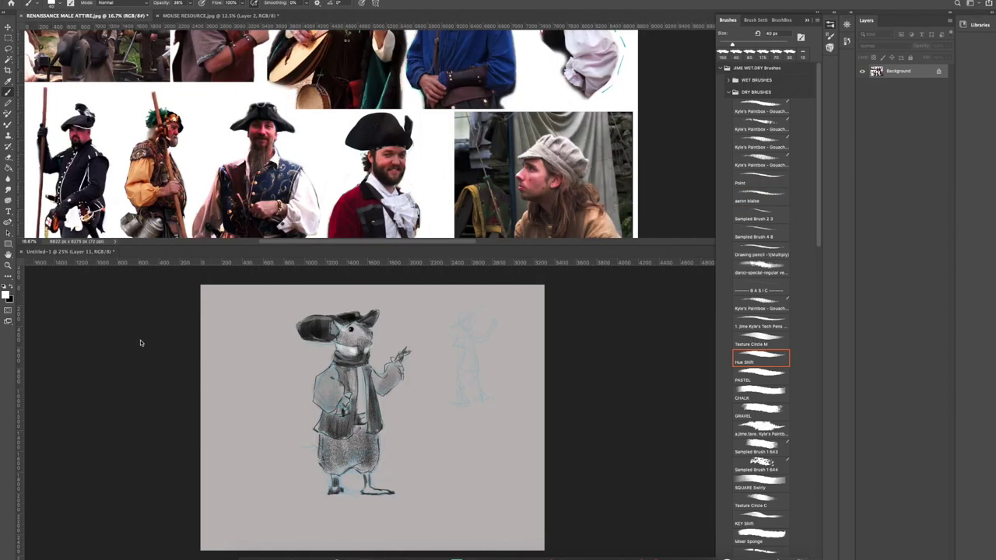
pyautogui.moveTo(592, 76); pyautogui.dragTo(453, 190)
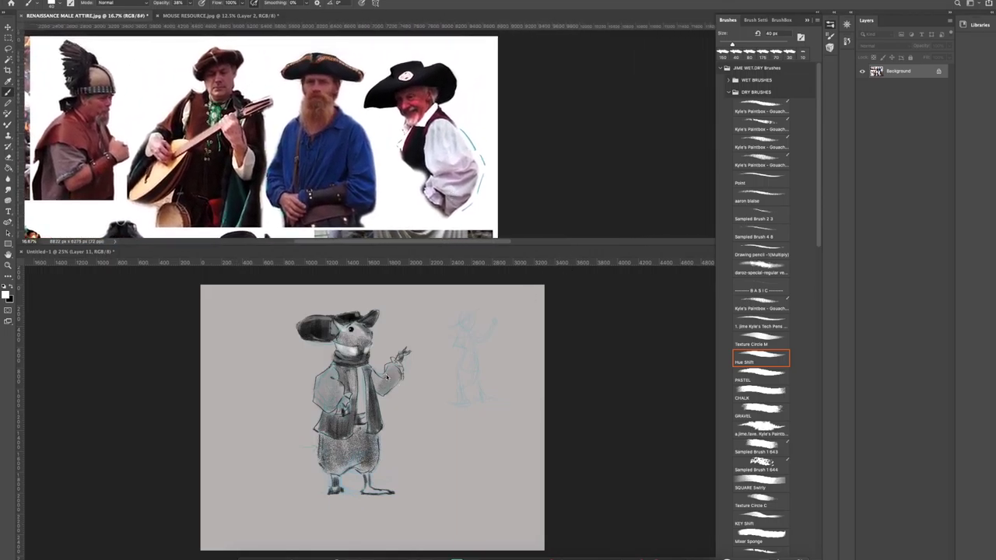
# Paint white fabric folds on the puffy sleeve of the lowered arm.
pyautogui.click(339, 383)
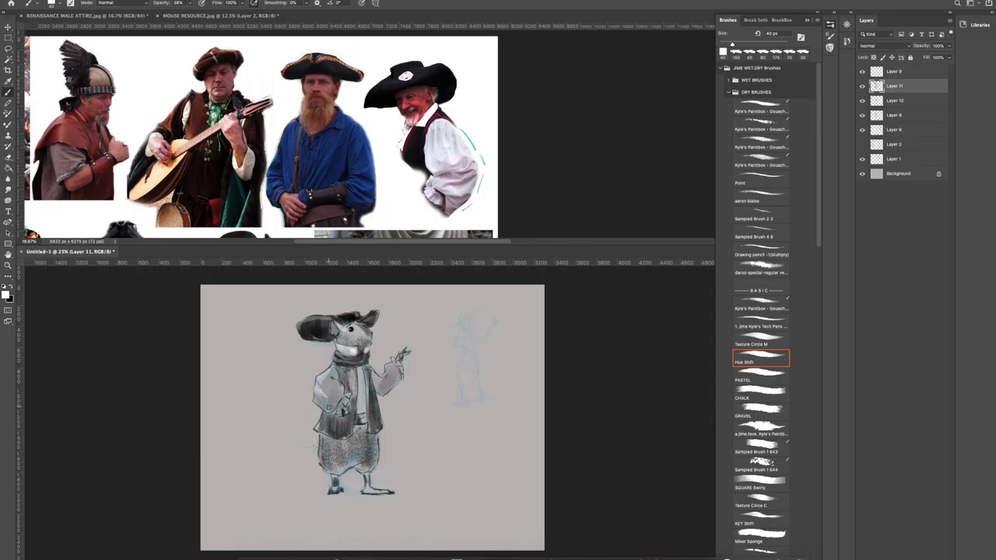
pyautogui.moveTo(315, 397); pyautogui.dragTo(328, 404)
pyautogui.moveTo(328, 378); pyautogui.dragTo(338, 401)
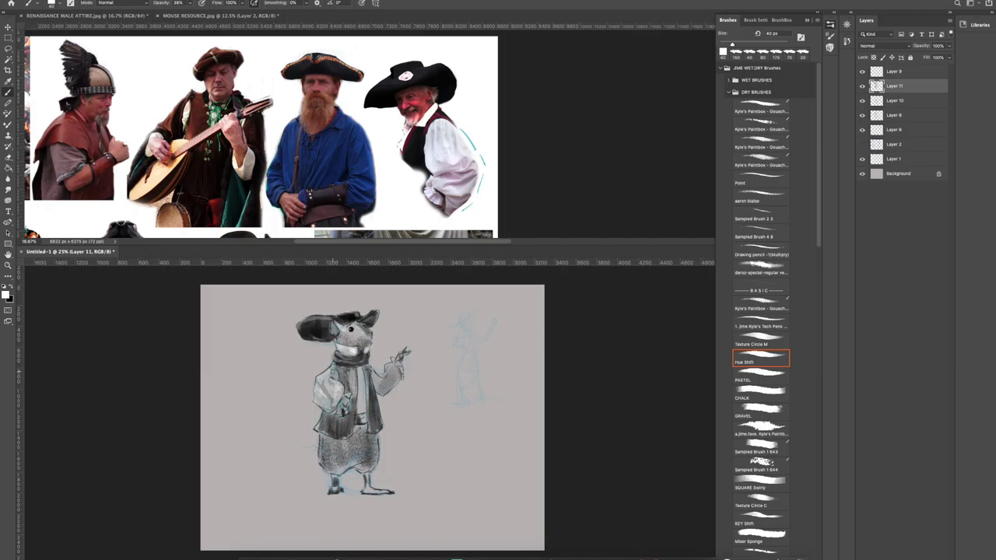
pyautogui.moveTo(319, 392); pyautogui.dragTo(331, 395)
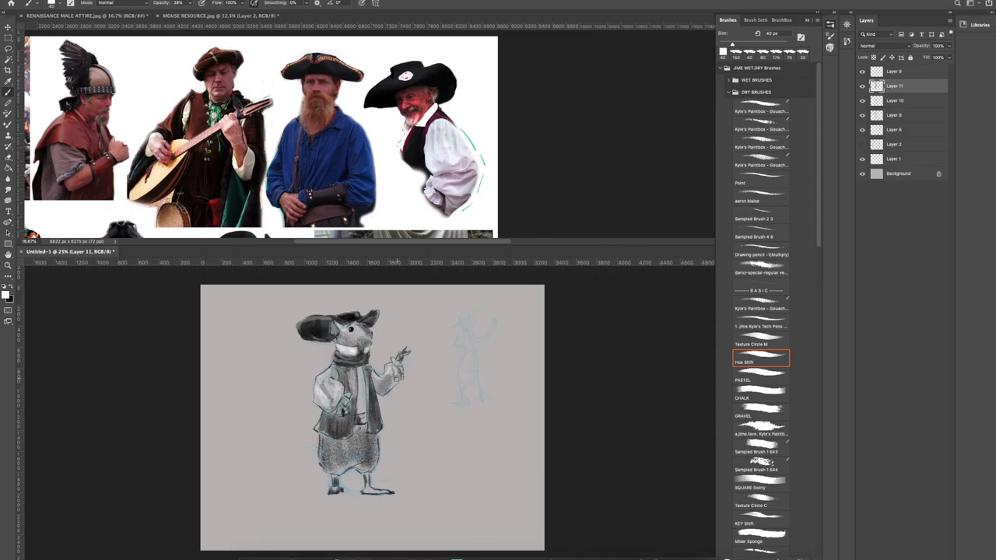
# Add white highlights to the raised arm's sleeve, the face and the shirt front.
pyautogui.moveTo(375, 389); pyautogui.dragTo(392, 381)
pyautogui.moveTo(339, 333)
pyautogui.mouseDown()
pyautogui.moveTo(368, 353)
pyautogui.moveTo(354, 340)
pyautogui.mouseUp()
pyautogui.moveTo(361, 370); pyautogui.dragTo(361, 405)
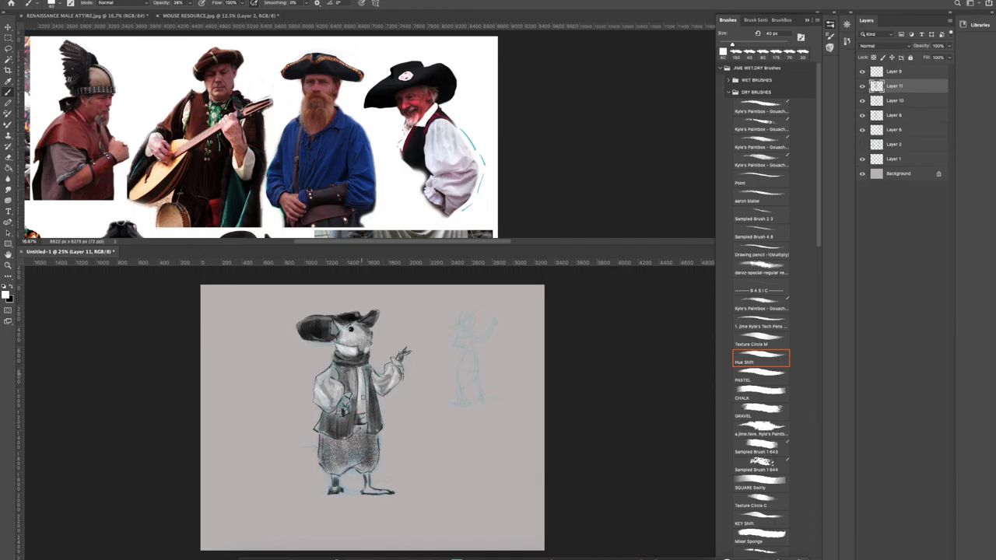
# Switch to the jime Kyle's Tech Pens brush and strengthen the white highlights on both sleeves.
pyautogui.press(',')
pyautogui.press(',')
pyautogui.moveTo(328, 387)
pyautogui.mouseDown()
pyautogui.moveTo(336, 408)
pyautogui.moveTo(326, 404)
pyautogui.moveTo(350, 395)
pyautogui.mouseUp()
pyautogui.moveTo(389, 366)
pyautogui.mouseDown()
pyautogui.moveTo(392, 387)
pyautogui.moveTo(374, 384)
pyautogui.mouseUp()
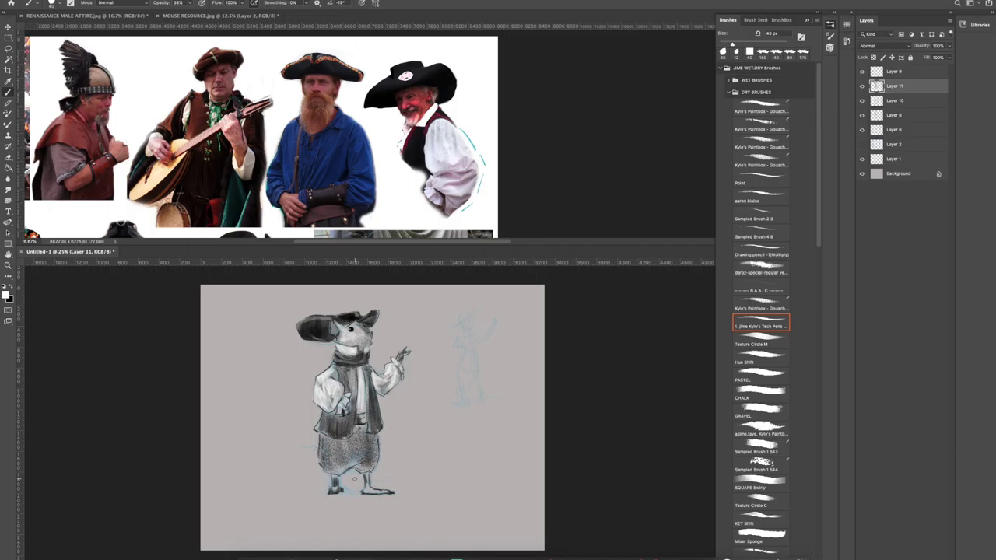
# Set the painting colour to black, check the wet brushes, and collapse the wet and dry brush folders.
pyautogui.scroll(5, 354, 482)
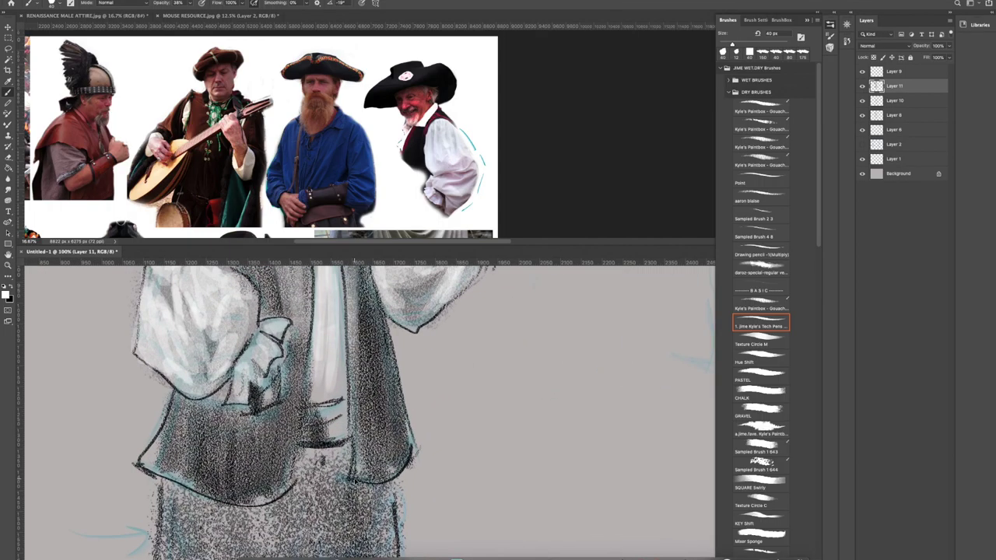
pyautogui.scroll(-5, 355, 482)
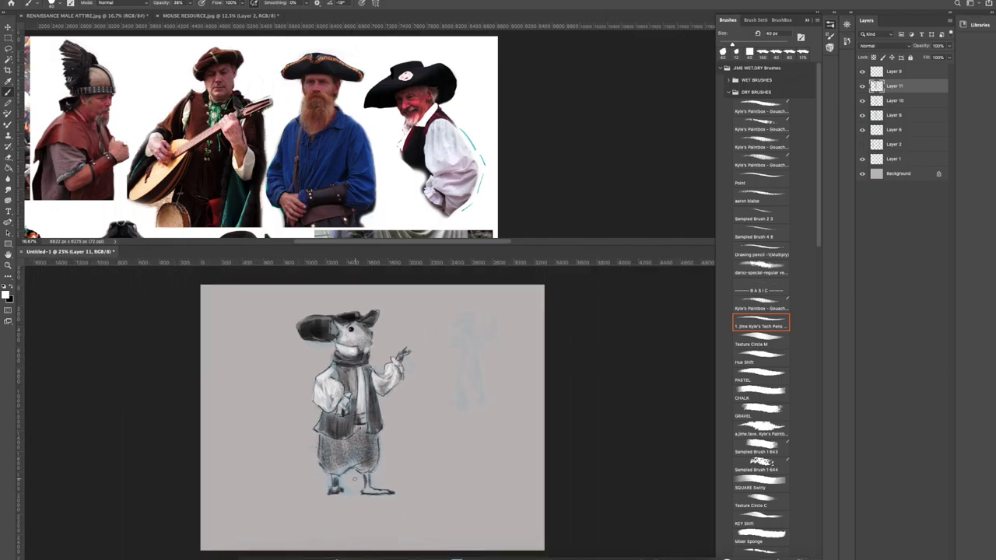
pyautogui.click(12, 287)
pyautogui.click(739, 79)
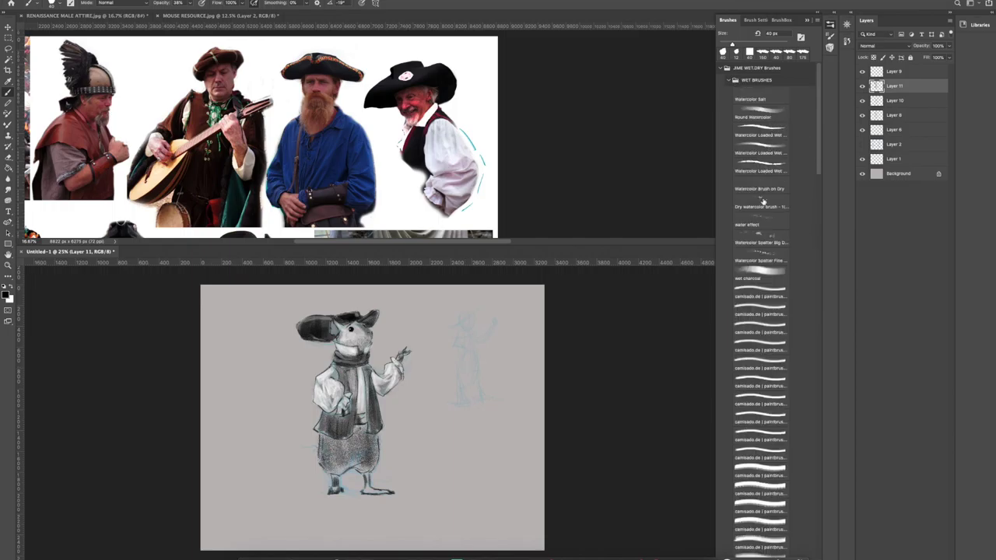
pyautogui.click(730, 80)
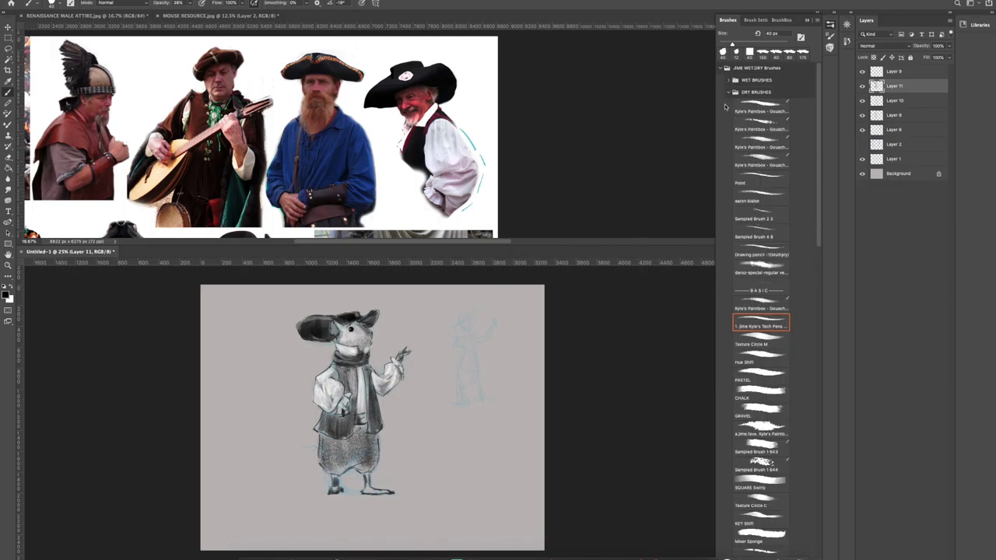
pyautogui.click(728, 92)
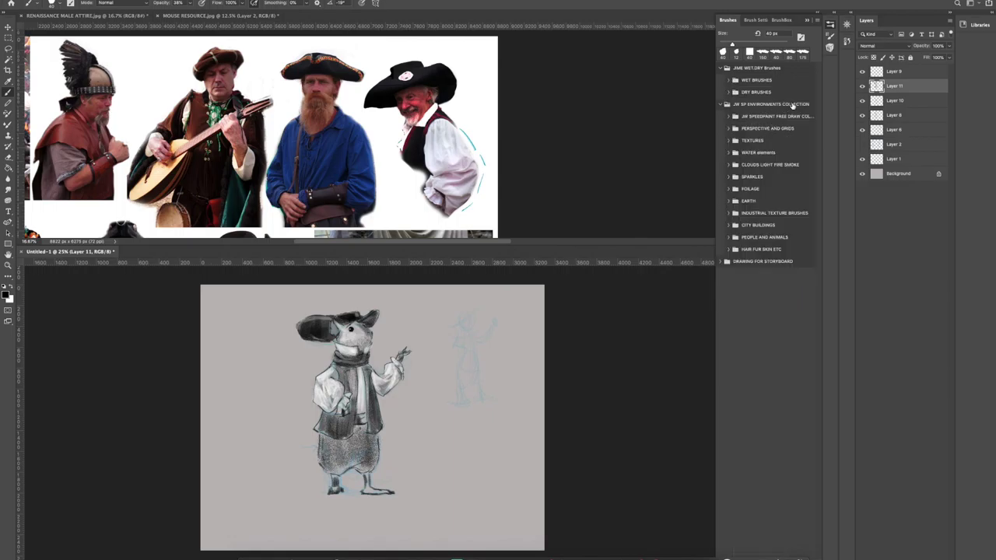
# Select the Soft Round brush from the JW Speedpaint Free Draw collection.
pyautogui.click(732, 105)
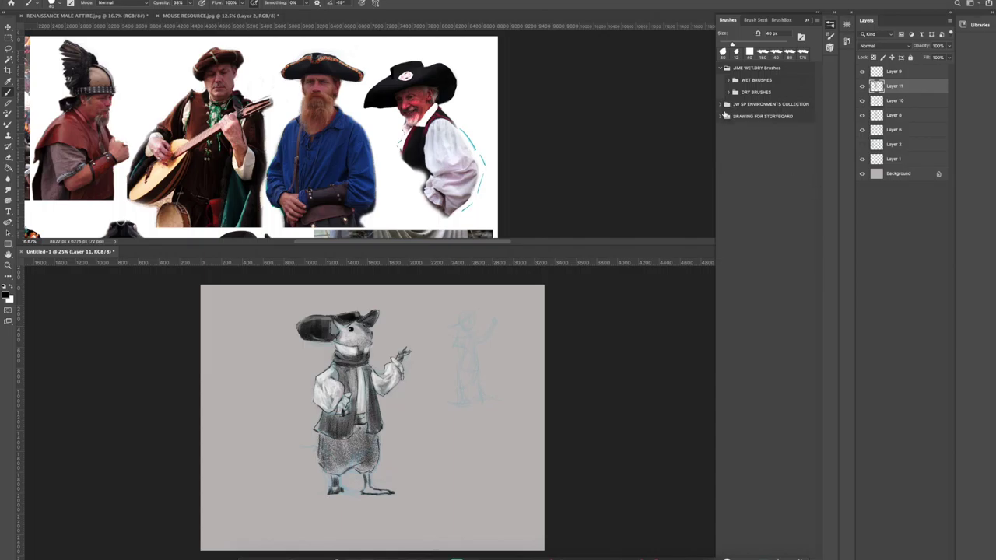
pyautogui.click(727, 105)
pyautogui.click(729, 117)
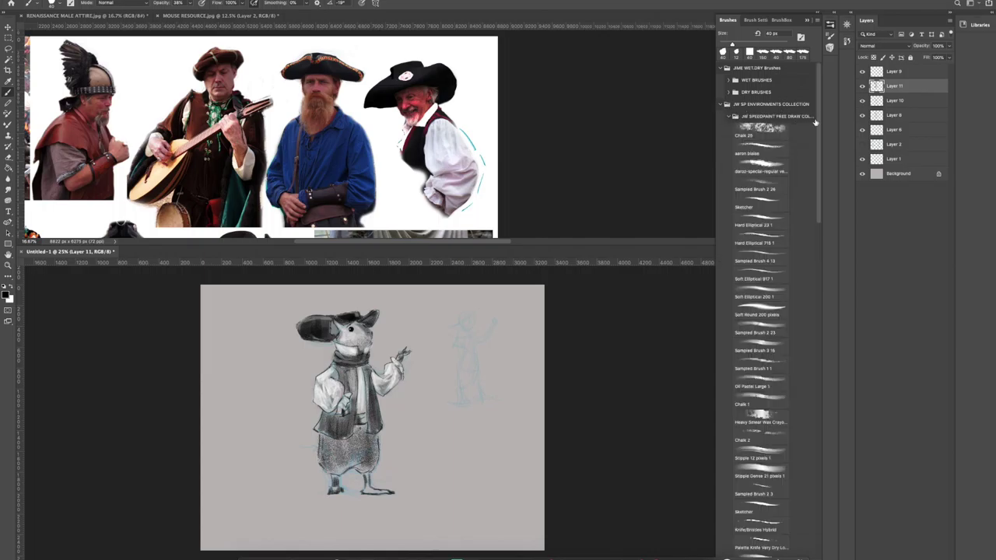
pyautogui.moveTo(819, 132); pyautogui.dragTo(816, 335)
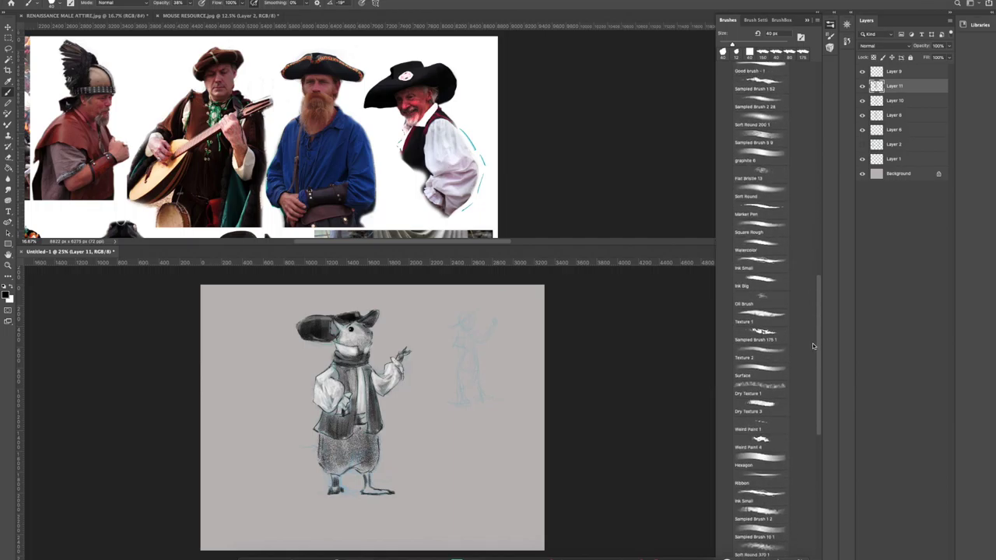
pyautogui.click(772, 193)
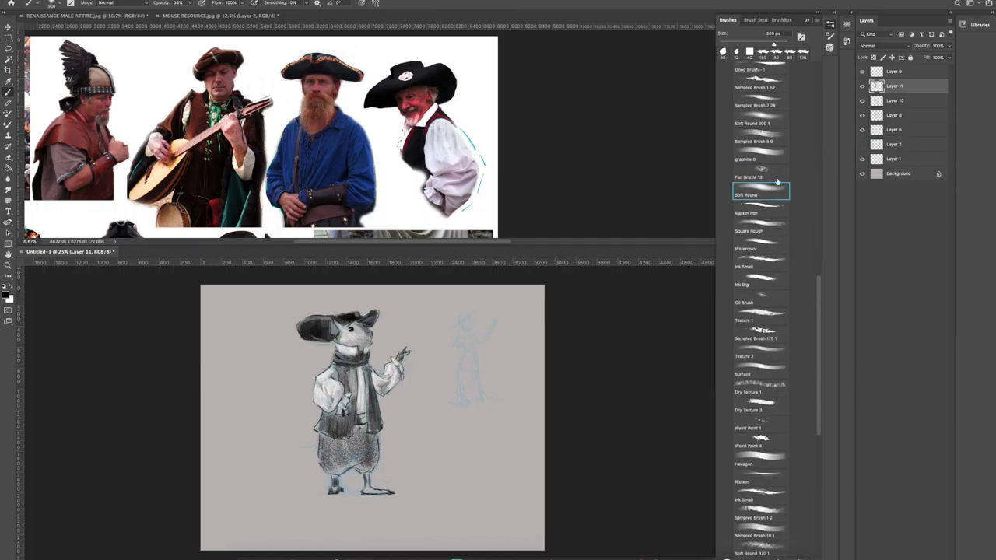
# Reduce the Soft Round brush size to 70 px.
pyautogui.press('[')
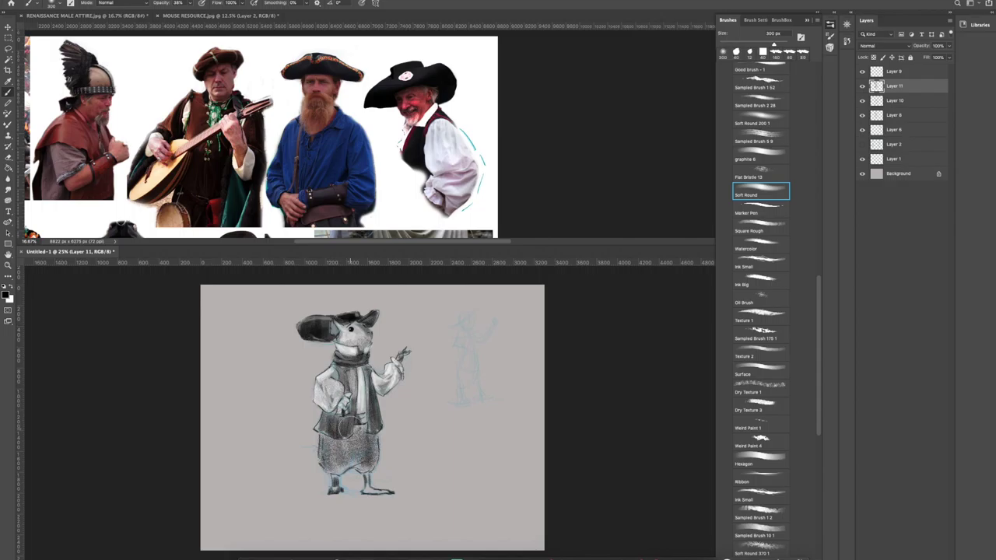
pyautogui.press('[')
pyautogui.press('[')
pyautogui.press('[')
pyautogui.press('[')
pyautogui.press('[')
pyautogui.press('[')
pyautogui.press('[')
pyautogui.press('[')
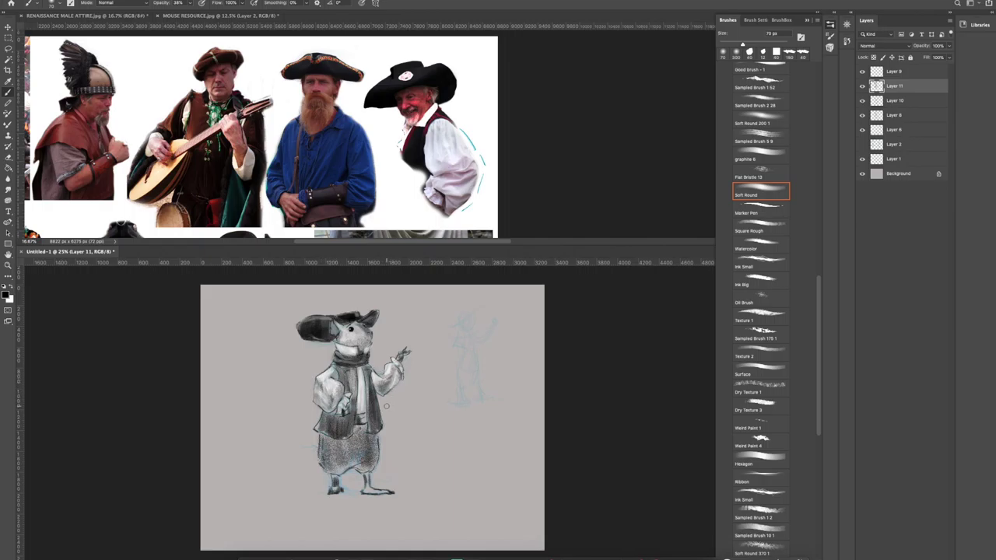
# Brush soft white over the mouse's puffy sleeve and vest on Layer 11.
pyautogui.click(10, 287)
pyautogui.moveTo(330, 399)
pyautogui.mouseDown()
pyautogui.moveTo(338, 391)
pyautogui.moveTo(328, 378)
pyautogui.moveTo(384, 376)
pyautogui.mouseUp()
pyautogui.moveTo(328, 389); pyautogui.dragTo(319, 391)
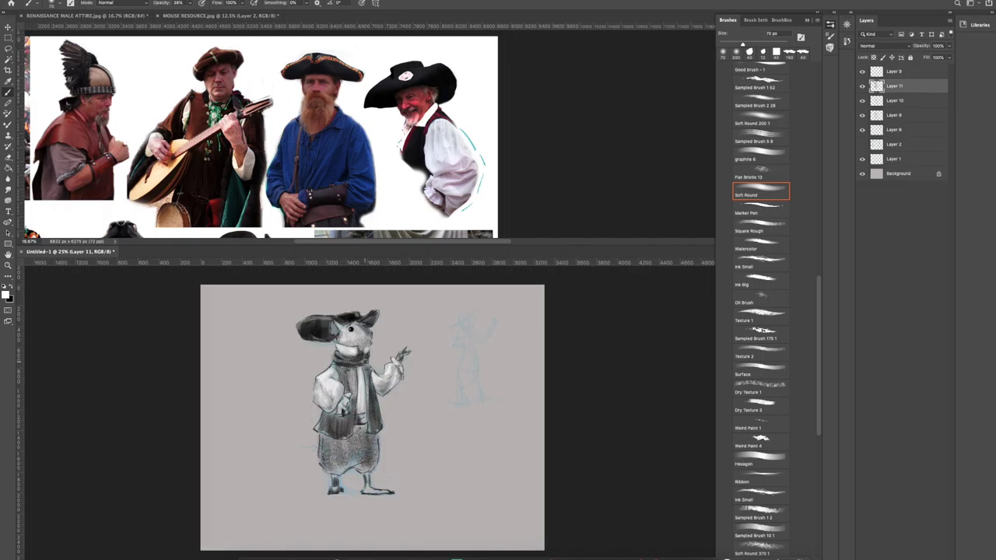
# Darken the mouse's scarf with a smaller black Soft Round brush and add white highlights to its folds.
pyautogui.press('x')
pyautogui.press(']')
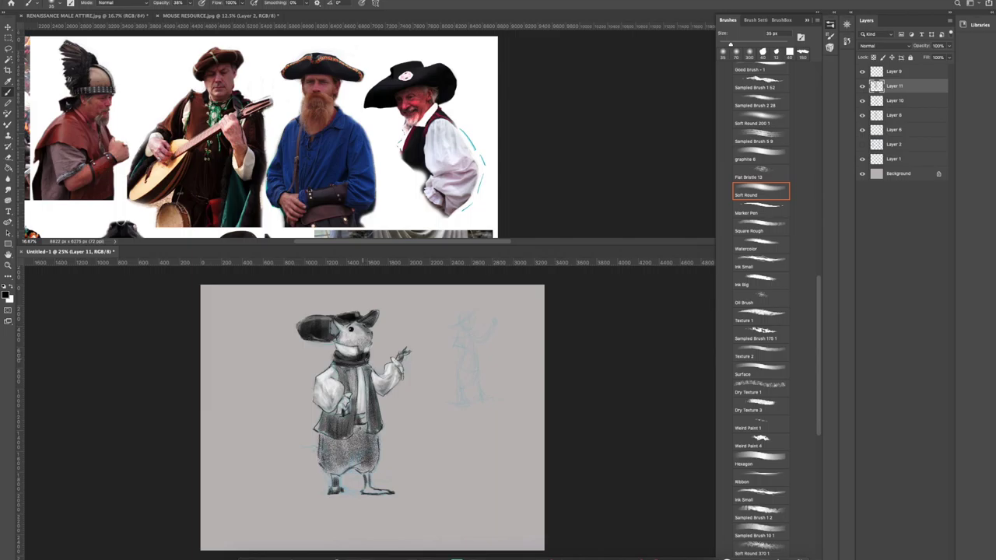
pyautogui.click(14, 285)
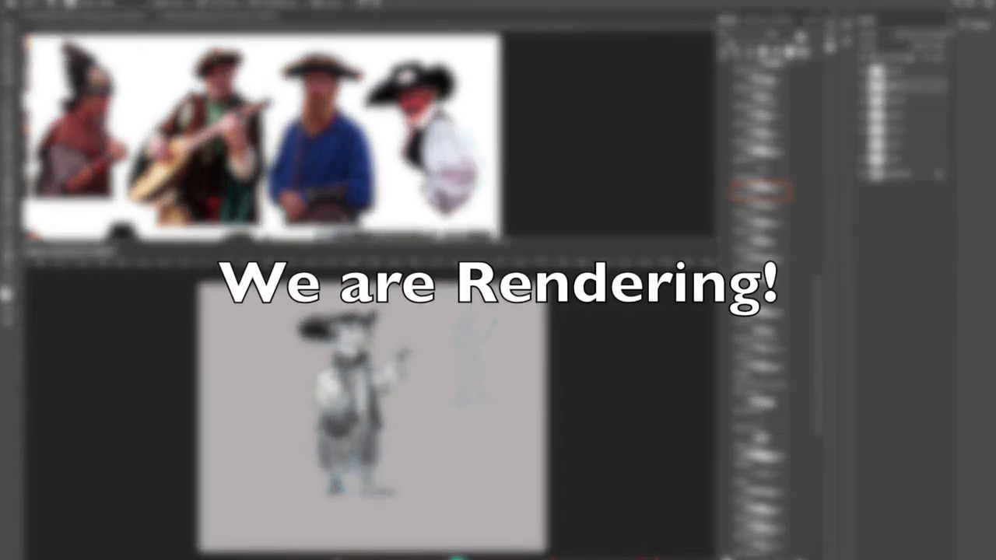
pyautogui.hotkey('ctrl', '+')
pyautogui.hotkey('ctrl', '+')
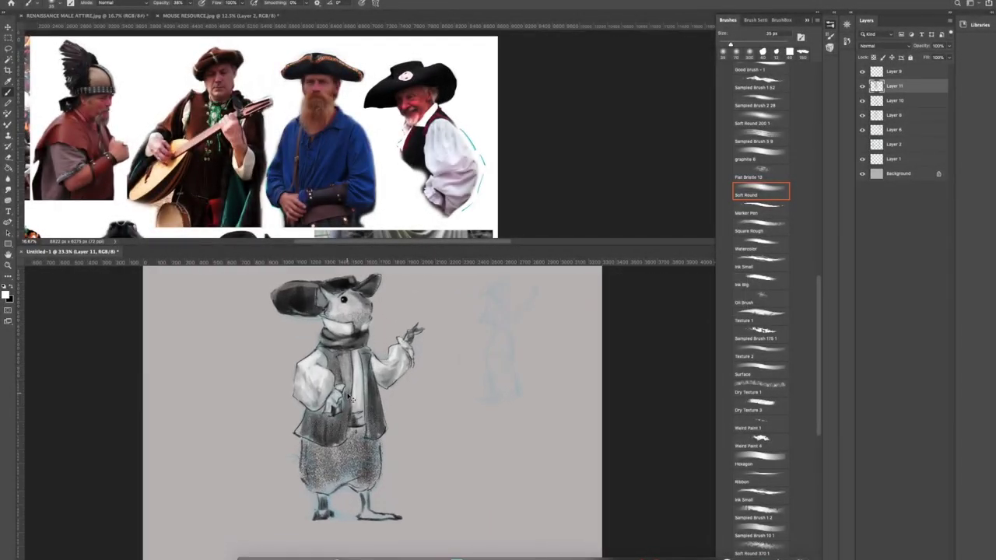
pyautogui.moveTo(336, 359); pyautogui.dragTo(320, 397)
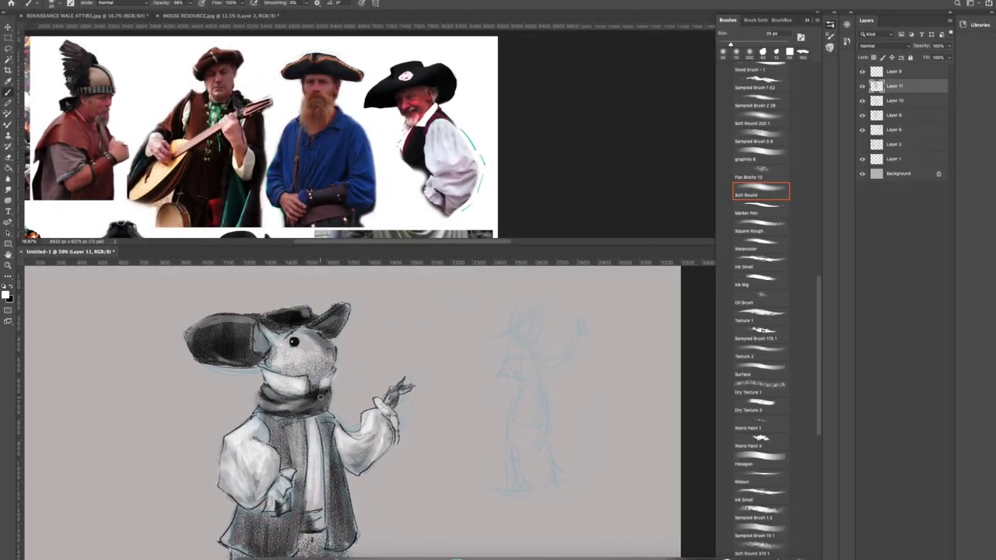
# Choose the aaron blaise brush in black and set its size to 60 px.
pyautogui.press('x')
pyautogui.moveTo(817, 313); pyautogui.dragTo(818, 94)
pyautogui.click(782, 146)
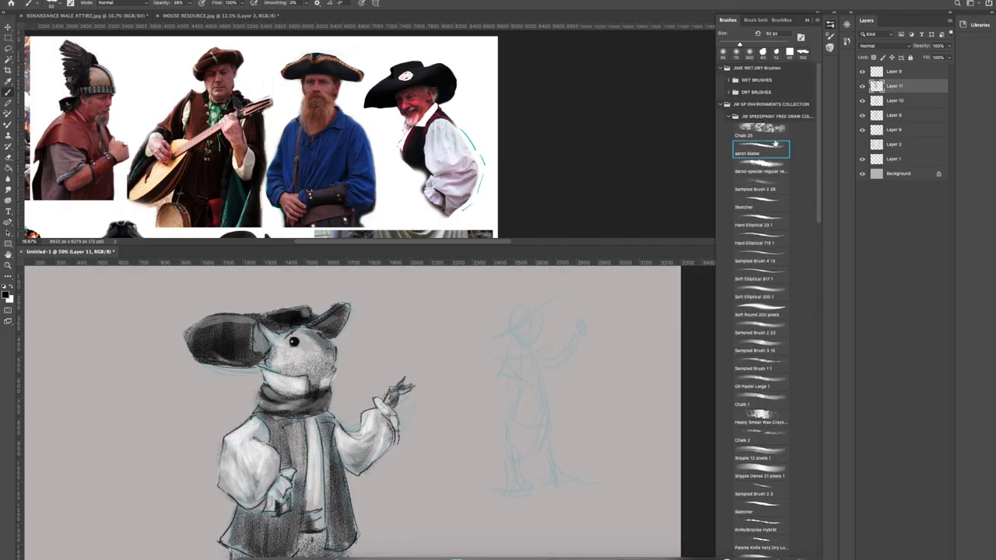
pyautogui.moveTo(268, 422); pyautogui.dragTo(273, 442)
pyautogui.press(']')
pyautogui.press(']')
pyautogui.press(']')
pyautogui.press(']')
pyautogui.press(']')
pyautogui.press(']')
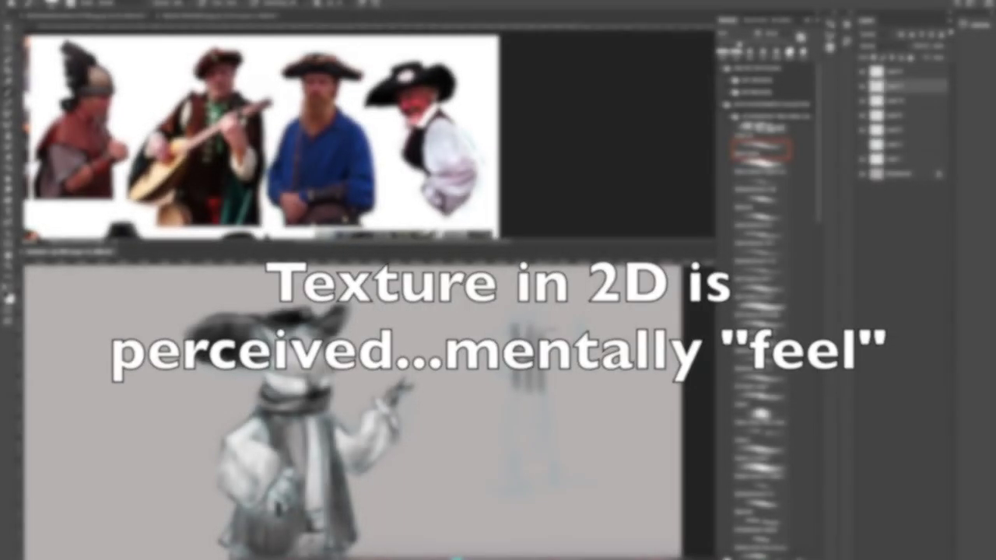
# Paint a crosshatched test swatch and a few short dabs over the faint blue sketch beside the mouse.
pyautogui.moveTo(507, 336)
pyautogui.mouseDown()
pyautogui.moveTo(561, 335)
pyautogui.moveTo(562, 346)
pyautogui.moveTo(512, 350)
pyautogui.moveTo(571, 359)
pyautogui.mouseUp()
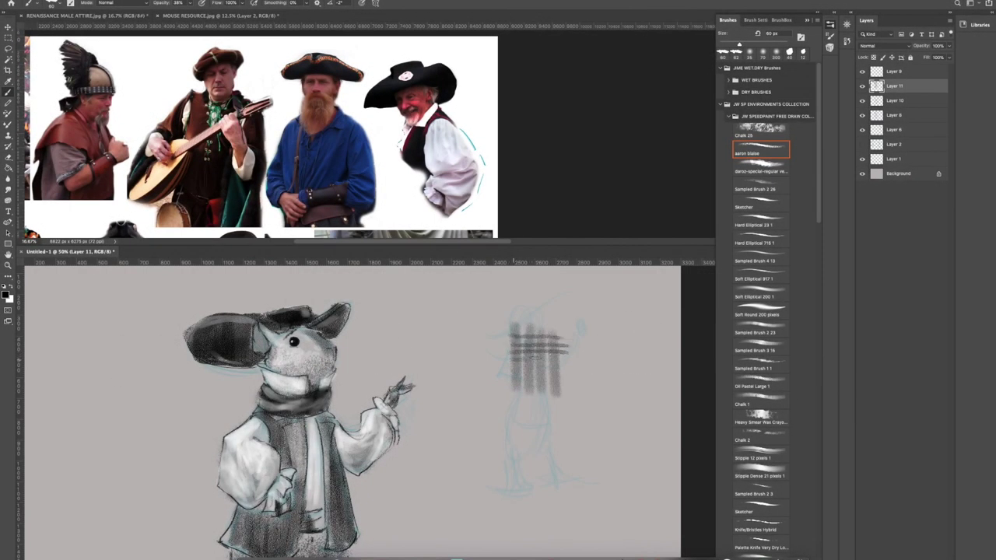
pyautogui.moveTo(506, 359); pyautogui.dragTo(566, 360)
pyautogui.moveTo(502, 369)
pyautogui.mouseDown()
pyautogui.moveTo(568, 370)
pyautogui.moveTo(566, 380)
pyautogui.mouseUp()
pyautogui.click(590, 343)
pyautogui.click(608, 351)
pyautogui.click(585, 366)
pyautogui.click(601, 370)
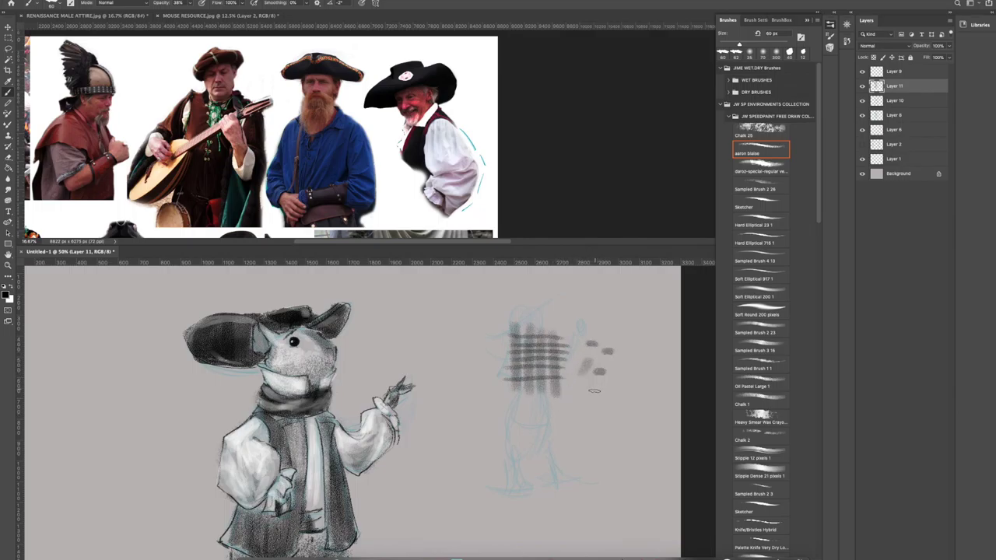
pyautogui.click(581, 395)
pyautogui.click(590, 388)
pyautogui.click(599, 381)
# Enlarge the brush to 400 px and test a broad textured patch over the dabs beside the mouse.
pyautogui.press(']')
pyautogui.press(']')
pyautogui.press(']')
pyautogui.press(']')
pyautogui.press(']')
pyautogui.press(']')
pyautogui.press(']')
pyautogui.press(']')
pyautogui.press(']')
pyautogui.press(']')
pyautogui.press(']')
pyautogui.moveTo(581, 322)
pyautogui.mouseDown()
pyautogui.moveTo(608, 328)
pyautogui.moveTo(600, 358)
pyautogui.moveTo(627, 403)
pyautogui.mouseUp()
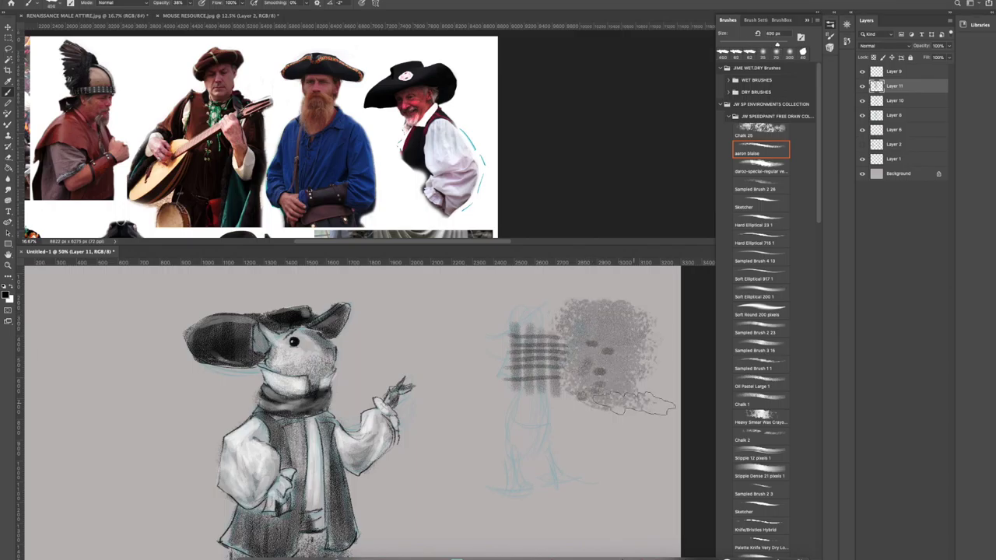
# Undo all the test strokes painted over the blue sketch.
pyautogui.hotkey('ctrl', 'z')
pyautogui.hotkey('ctrl', 'z')
pyautogui.hotkey('ctrl', 'z')
pyautogui.hotkey('ctrl', 'z')
pyautogui.hotkey('ctrl', 'z')
pyautogui.hotkey('ctrl', 'z')
pyautogui.hotkey('ctrl', 'z')
pyautogui.hotkey('ctrl', 'z')
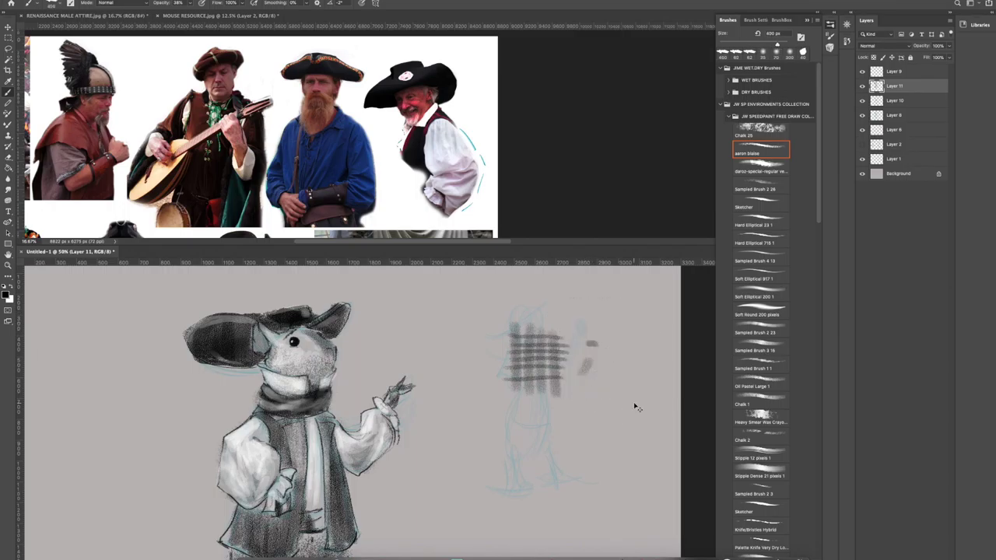
pyautogui.hotkey('ctrl', 'z')
pyautogui.hotkey('ctrl', 'z')
pyautogui.hotkey('ctrl', 'z')
pyautogui.hotkey('ctrl', 'z')
pyautogui.hotkey('ctrl', 'z')
pyautogui.hotkey('ctrl', 'z')
pyautogui.hotkey('ctrl', 'z')
pyautogui.hotkey('ctrl', 'z')
pyautogui.hotkey('ctrl', 'z')
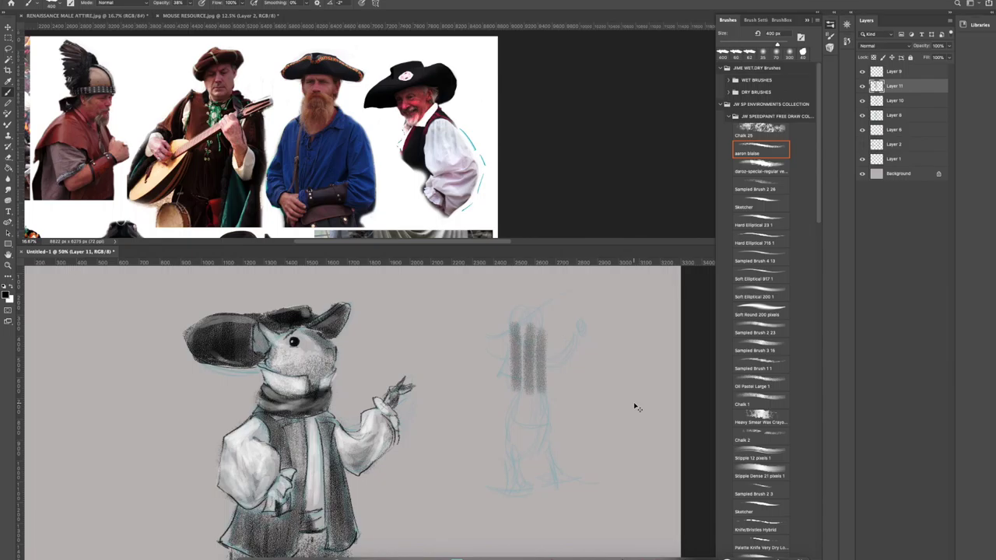
pyautogui.hotkey('ctrl', 'z')
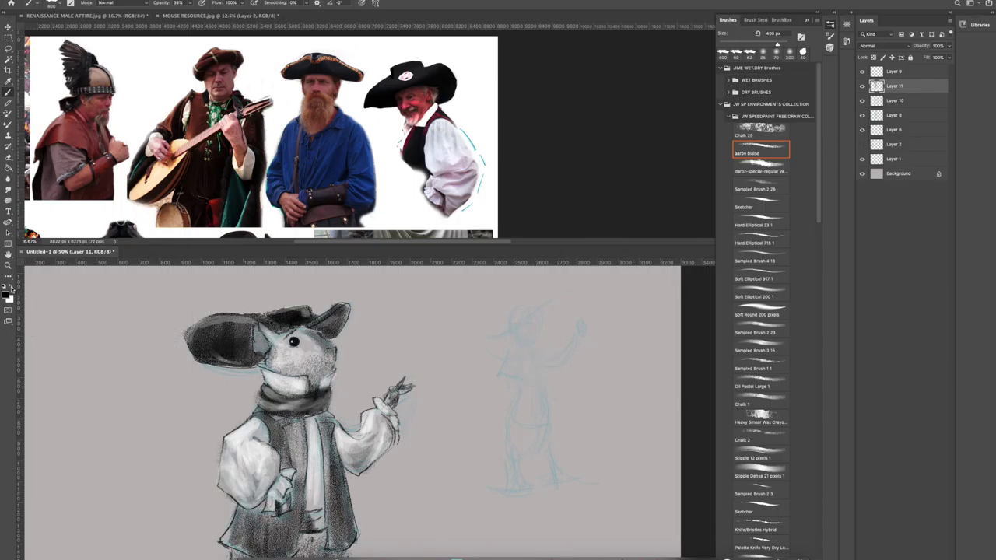
# Set the brush to 45 px and 78% opacity and darken the mouse's hat with black strokes.
pyautogui.press('[')
pyautogui.click(189, 3)
pyautogui.moveTo(192, 13); pyautogui.dragTo(206, 13)
pyautogui.moveTo(226, 339); pyautogui.dragTo(195, 336)
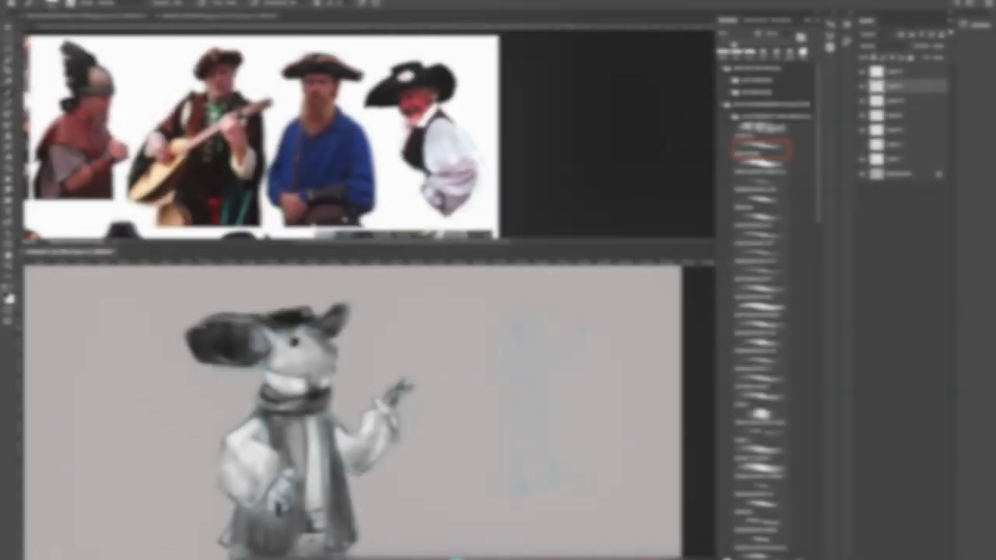
pyautogui.moveTo(204, 325)
pyautogui.mouseDown()
pyautogui.moveTo(262, 362)
pyautogui.moveTo(249, 359)
pyautogui.moveTo(233, 322)
pyautogui.moveTo(336, 311)
pyautogui.moveTo(280, 313)
pyautogui.moveTo(315, 311)
pyautogui.moveTo(323, 328)
pyautogui.moveTo(342, 309)
pyautogui.moveTo(333, 336)
pyautogui.moveTo(201, 327)
pyautogui.moveTo(226, 315)
pyautogui.moveTo(206, 341)
pyautogui.moveTo(241, 365)
pyautogui.moveTo(263, 363)
pyautogui.moveTo(259, 346)
pyautogui.mouseUp()
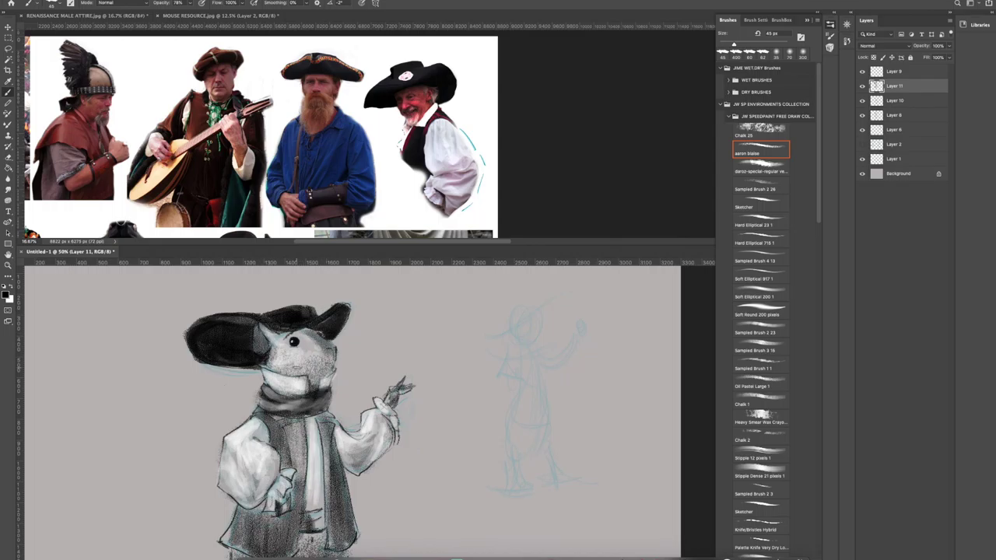
# Paint white highlights on the mouse's ear beneath the hat with the brush at 15 px.
pyautogui.press('e')
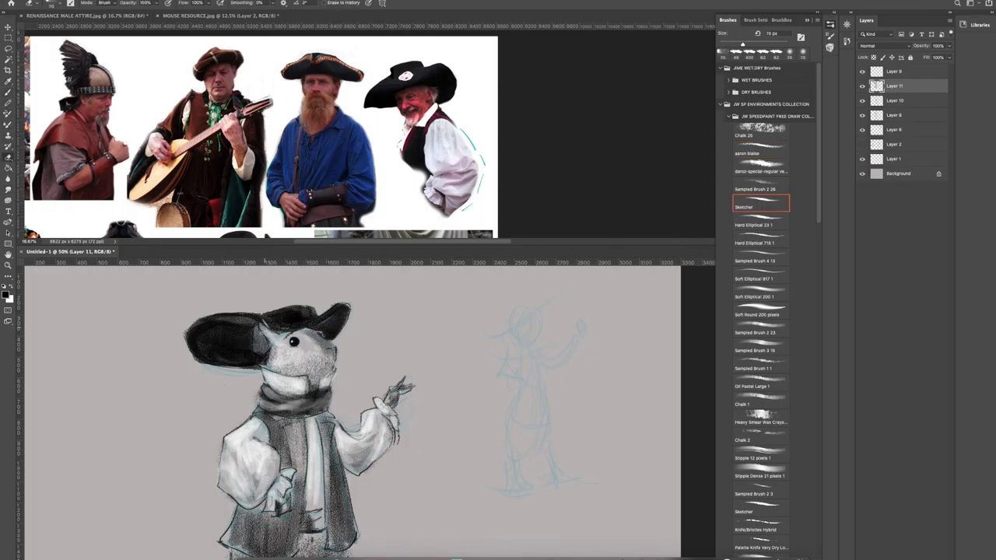
pyautogui.press('p')
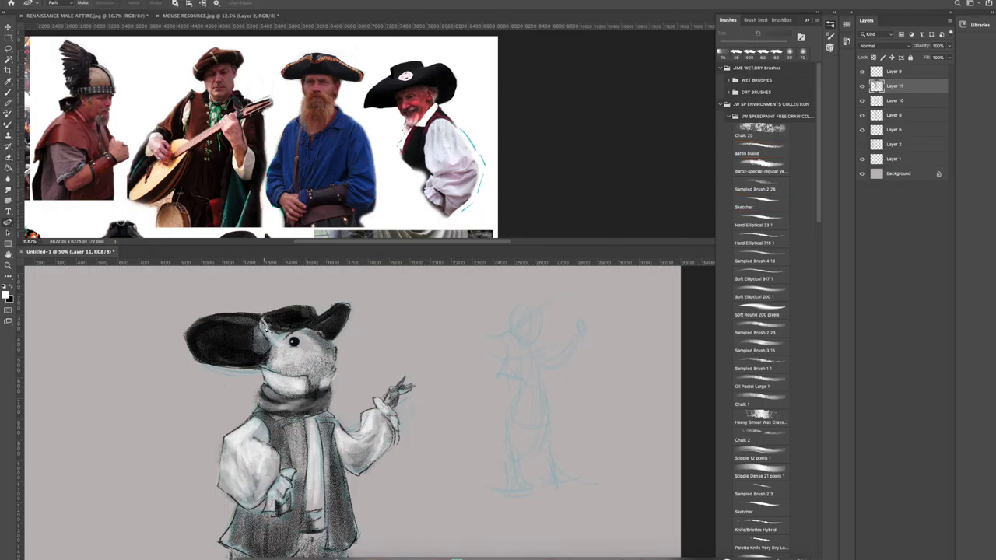
pyautogui.press('b')
pyautogui.press('[')
pyautogui.press('[')
pyautogui.press('[')
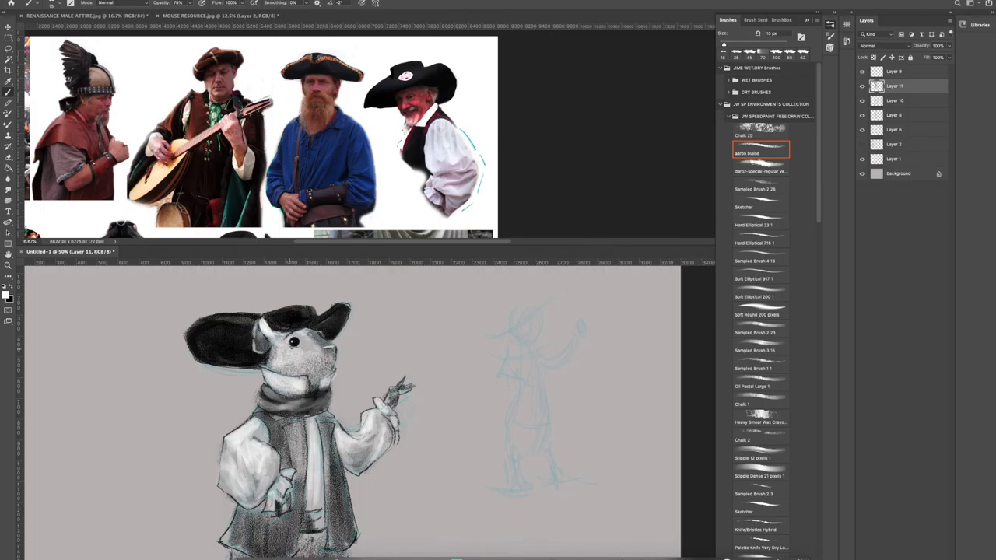
# Paint the collar solid white and darken the scarf below it, working between 35 px and 15 px brush sizes.
pyautogui.press(']')
pyautogui.press(']')
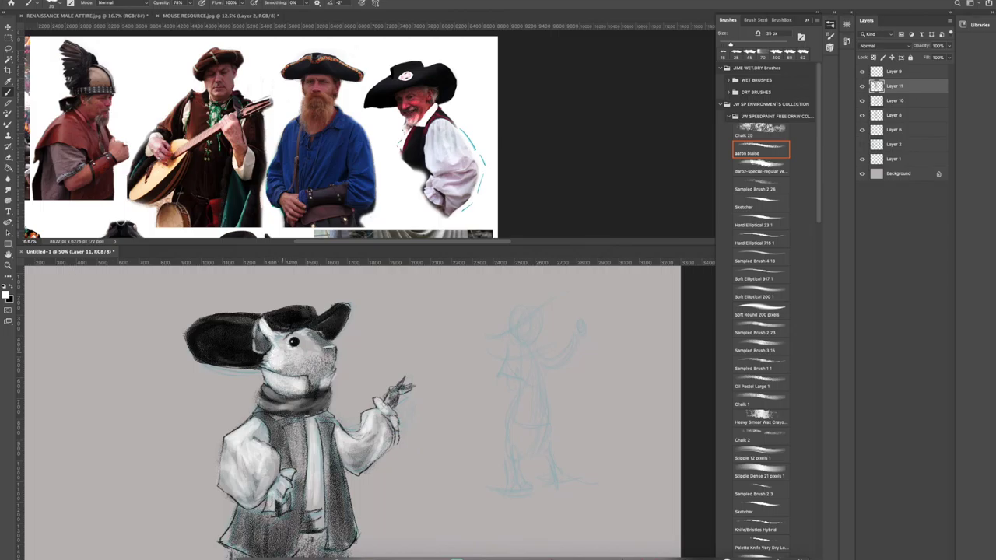
pyautogui.press('[')
pyautogui.press('[')
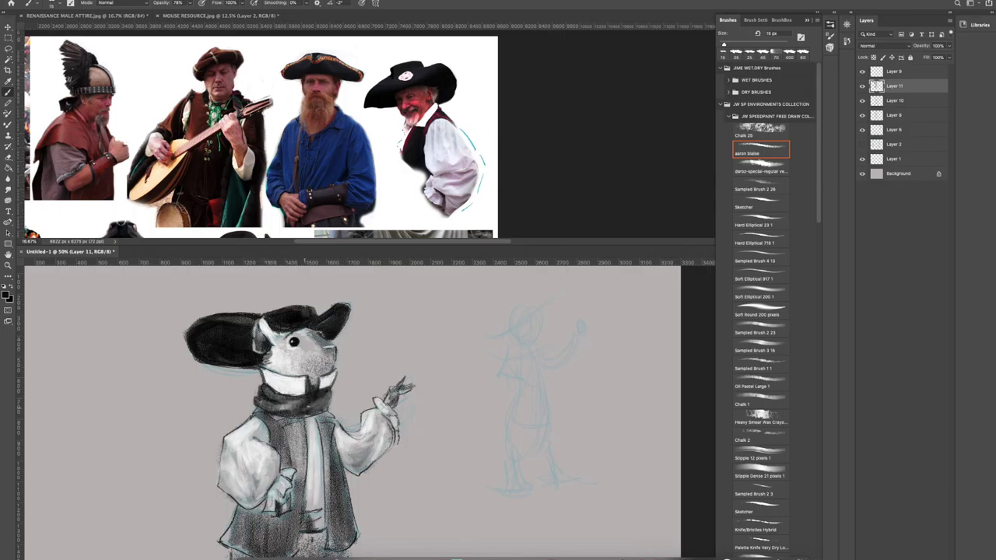
# Draw a scarf tail blowing out behind the mouse, shade it with a larger brush, and touch up the face.
pyautogui.moveTo(258, 406)
pyautogui.mouseDown()
pyautogui.moveTo(206, 398)
pyautogui.moveTo(215, 397)
pyautogui.mouseUp()
pyautogui.moveTo(165, 421); pyautogui.dragTo(152, 437)
pyautogui.moveTo(252, 399); pyautogui.dragTo(154, 447)
pyautogui.moveTo(255, 409); pyautogui.dragTo(184, 432)
pyautogui.press(']')
pyautogui.press(']')
pyautogui.press(']')
pyautogui.press(']')
pyautogui.press(']')
pyautogui.moveTo(233, 401)
pyautogui.mouseDown()
pyautogui.moveTo(164, 434)
pyautogui.moveTo(249, 397)
pyautogui.moveTo(194, 435)
pyautogui.mouseUp()
pyautogui.moveTo(269, 334); pyautogui.dragTo(294, 370)
# Erase along the upper and lower outer edges of the large hat brim to clean its outline.
pyautogui.press('e')
pyautogui.moveTo(191, 326); pyautogui.dragTo(243, 311)
pyautogui.moveTo(189, 350); pyautogui.dragTo(249, 369)
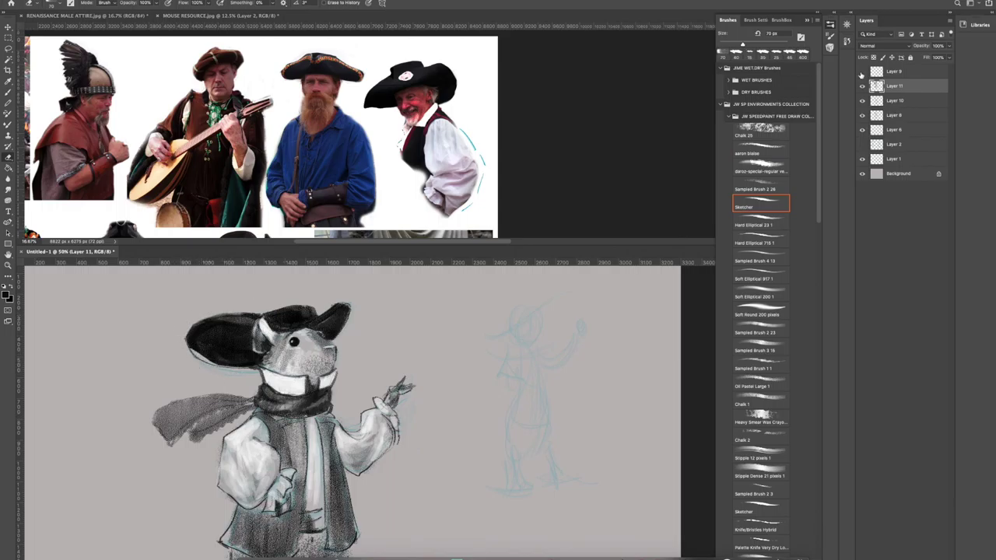
# Merge Layer 10 and Layer 11 into a single layer.
pyautogui.click(894, 101)
pyautogui.click(862, 86)
pyautogui.click(862, 86)
pyautogui.keyDown('shift'); pyautogui.click(895, 86); pyautogui.keyUp('shift')
pyautogui.rightClick(910, 100)
pyautogui.click(932, 343)
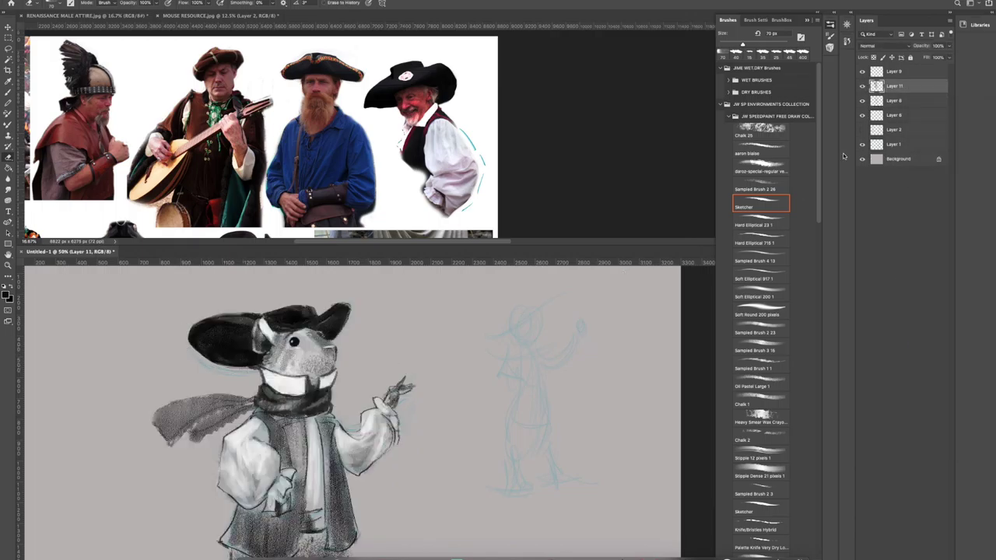
# Hide Layer 8 and extend the hat's front brim to a long tapered point with a 40 px black brush.
pyautogui.click(9, 92)
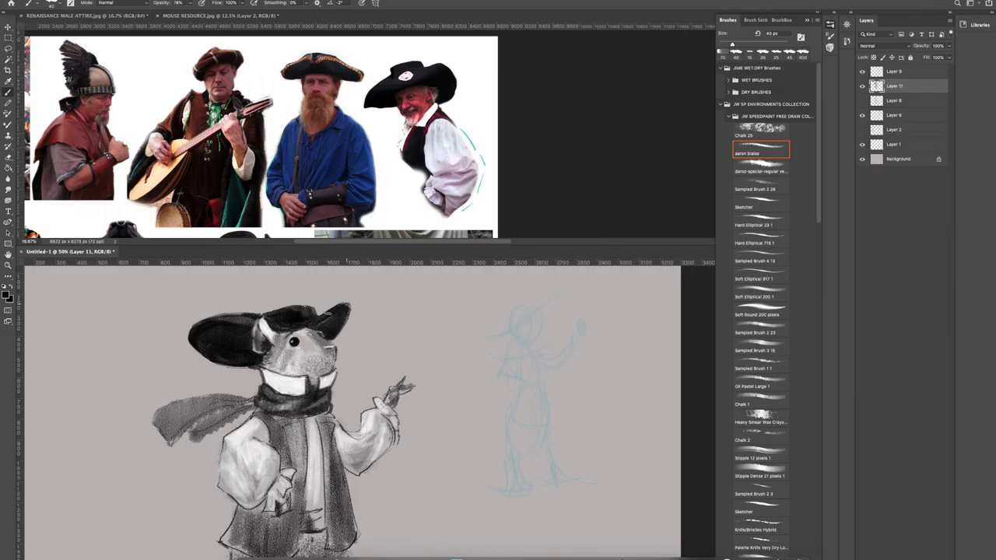
pyautogui.moveTo(347, 316)
pyautogui.mouseDown()
pyautogui.moveTo(369, 304)
pyautogui.moveTo(381, 313)
pyautogui.mouseUp()
pyautogui.moveTo(334, 336)
pyautogui.mouseDown()
pyautogui.moveTo(376, 313)
pyautogui.moveTo(322, 294)
pyautogui.moveTo(366, 321)
pyautogui.mouseUp()
# Clear the upturned upper part of the hat's front brim with a Lasso selection and deselect.
pyautogui.press('l')
pyautogui.click(58, 0)
pyautogui.click(77, 87)
pyautogui.hotkey('ctrl', 'd')
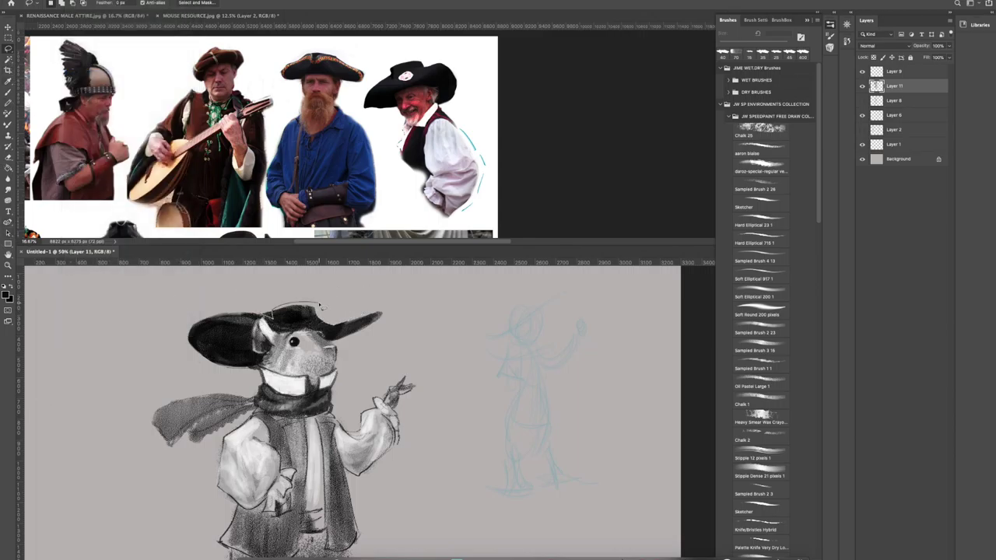
# Outline the top of the hat's crown with the Lasso and extend the back brim outward with the brush.
pyautogui.moveTo(246, 318)
pyautogui.mouseDown()
pyautogui.moveTo(190, 342)
pyautogui.moveTo(233, 364)
pyautogui.moveTo(253, 322)
pyautogui.mouseUp()
pyautogui.press('b')
pyautogui.moveTo(172, 322)
pyautogui.mouseDown()
pyautogui.moveTo(199, 319)
pyautogui.moveTo(234, 351)
pyautogui.mouseUp()
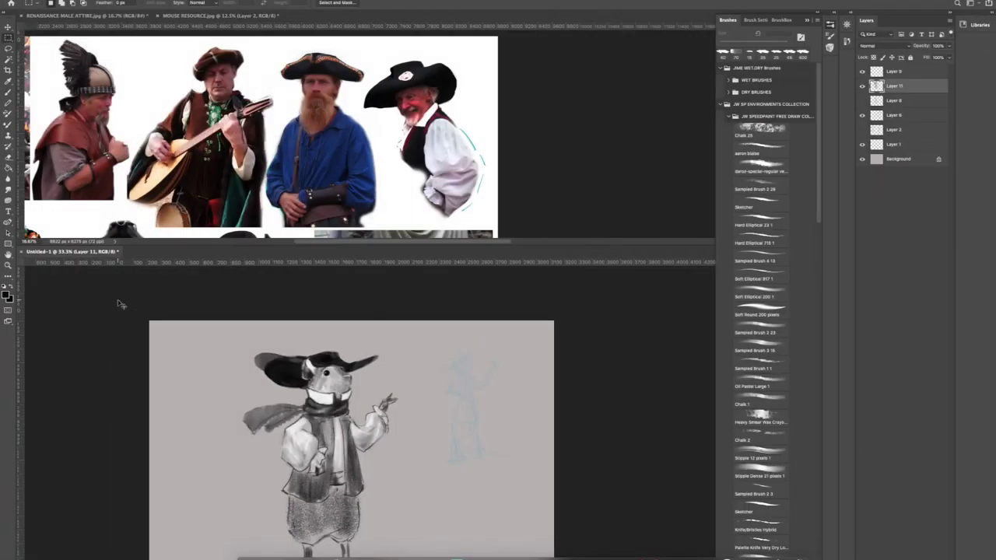
# Lasso the outer end of the hat's back brim and clear it to shorten the brim.
pyautogui.hotkey('ctrl', '-')
pyautogui.hotkey('ctrl', '-')
pyautogui.hotkey('ctrl', '-')
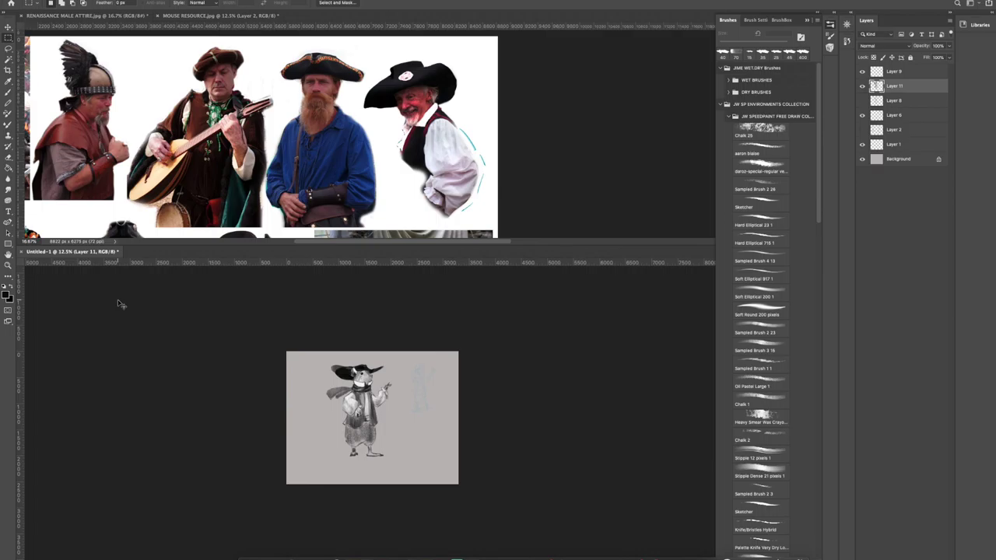
pyautogui.hotkey('ctrl', '+')
pyautogui.hotkey('ctrl', '+')
pyautogui.hotkey('ctrl', '+')
pyautogui.hotkey('ctrl', '-')
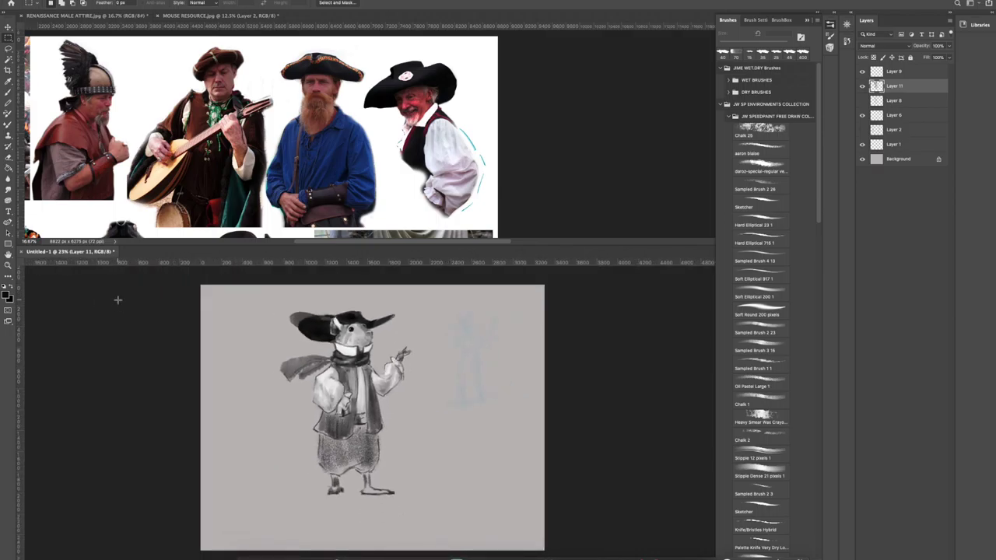
pyautogui.click(8, 48)
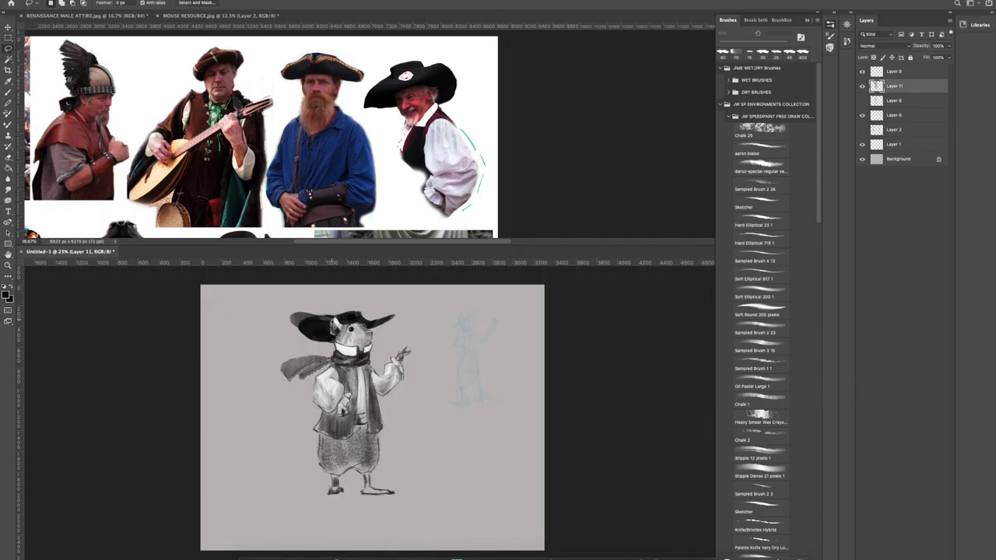
pyautogui.moveTo(336, 323)
pyautogui.mouseDown()
pyautogui.moveTo(305, 314)
pyautogui.moveTo(300, 330)
pyautogui.moveTo(322, 346)
pyautogui.moveTo(339, 340)
pyautogui.moveTo(334, 352)
pyautogui.moveTo(289, 293)
pyautogui.moveTo(333, 324)
pyautogui.mouseUp()
pyautogui.click(85, 1)
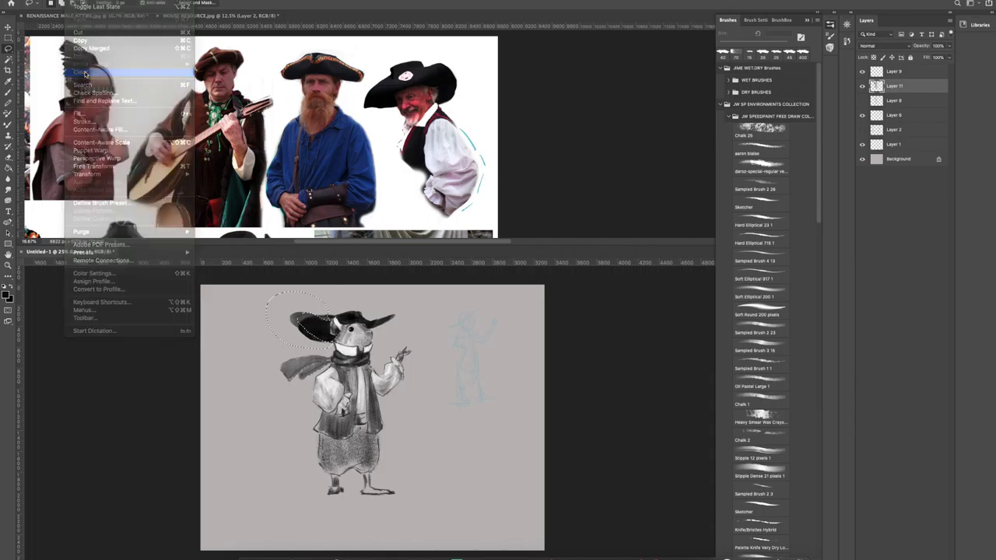
pyautogui.click(87, 73)
pyautogui.press('m')
pyautogui.hotkey('ctrl', 'c')
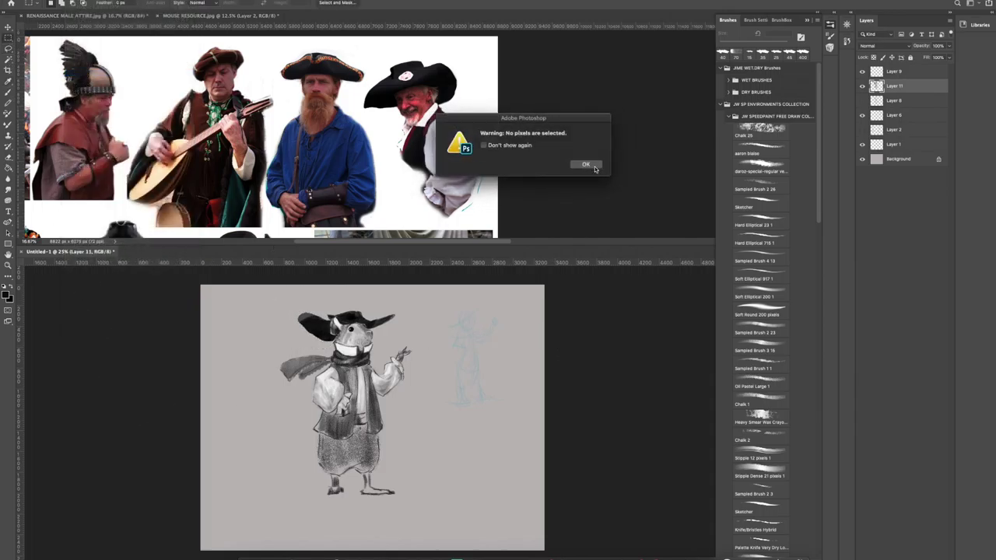
pyautogui.click(587, 166)
# Try sweeping strokes that extend upward and outward from the back and front tips of the hat brim.
pyautogui.click(8, 93)
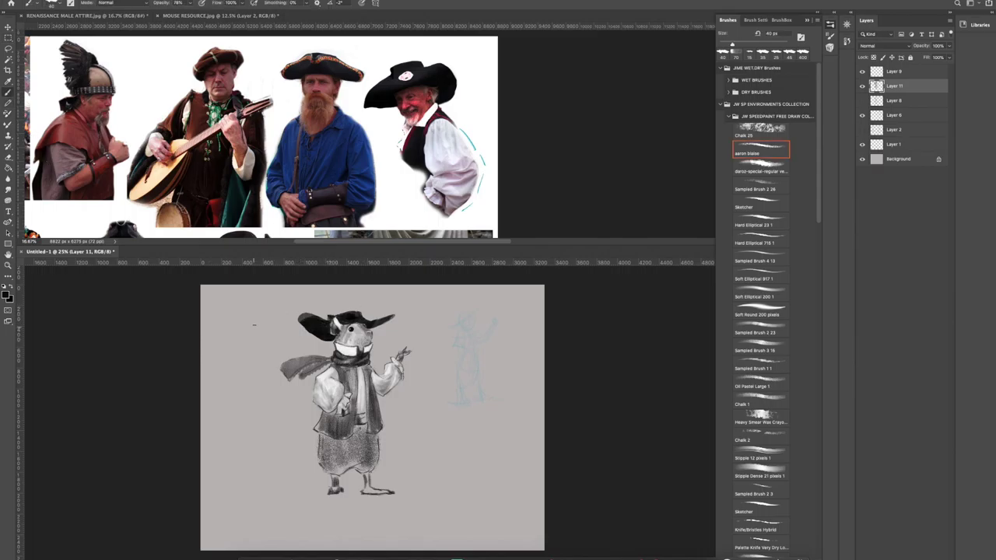
pyautogui.moveTo(258, 298); pyautogui.dragTo(298, 314)
pyautogui.moveTo(399, 314); pyautogui.dragTo(424, 292)
pyautogui.hotkey('ctrl', 'z')
pyautogui.hotkey('ctrl', 'z')
pyautogui.moveTo(257, 292); pyautogui.dragTo(298, 314)
pyautogui.moveTo(393, 316); pyautogui.dragTo(432, 290)
pyautogui.hotkey('ctrl', 'z')
pyautogui.hotkey('ctrl', 'z')
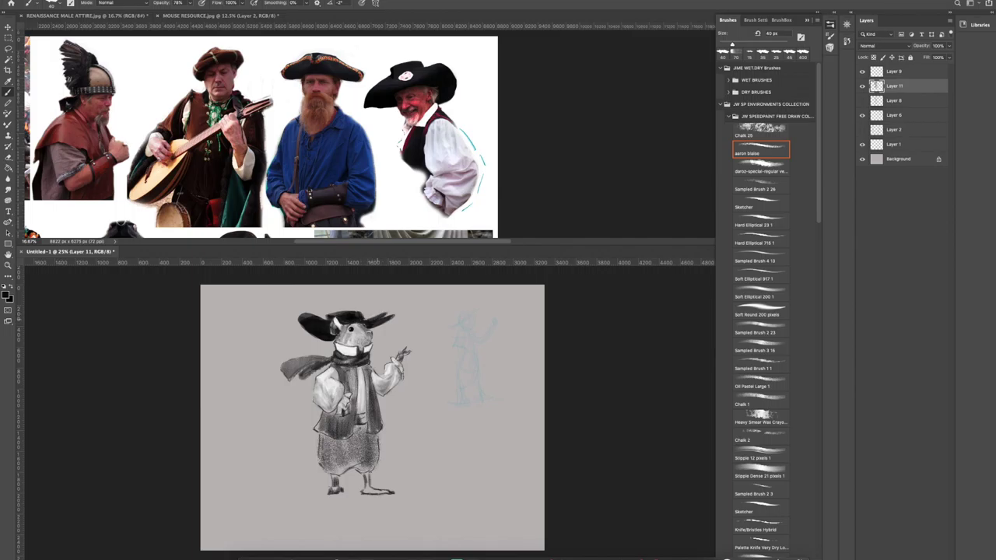
# Erase around the tip of the hat's front brim with a 70 px Sketcher eraser to shorten and taper it.
pyautogui.press('e')
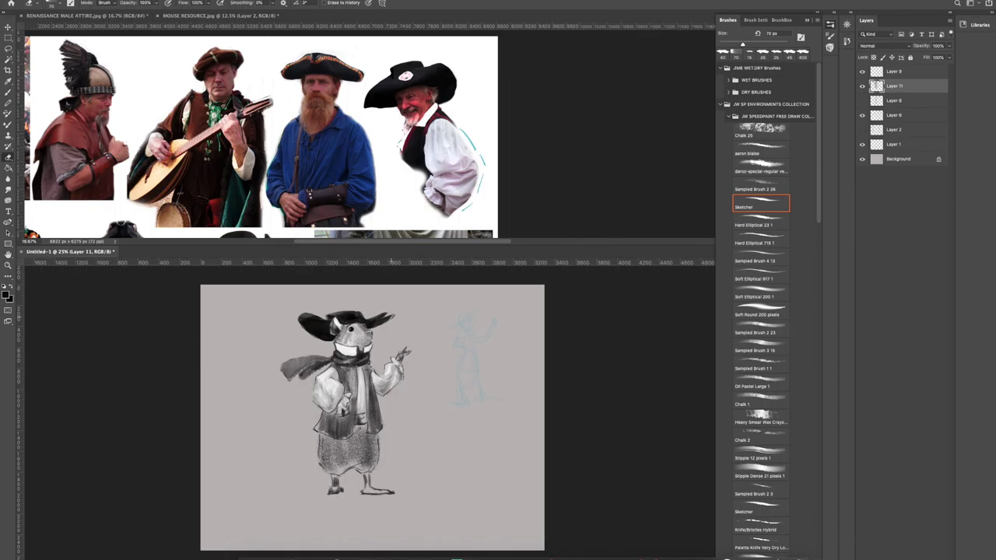
pyautogui.moveTo(397, 310)
pyautogui.mouseDown()
pyautogui.moveTo(380, 322)
pyautogui.moveTo(388, 319)
pyautogui.mouseUp()
pyautogui.press(',')
pyautogui.press(',')
pyautogui.press(',')
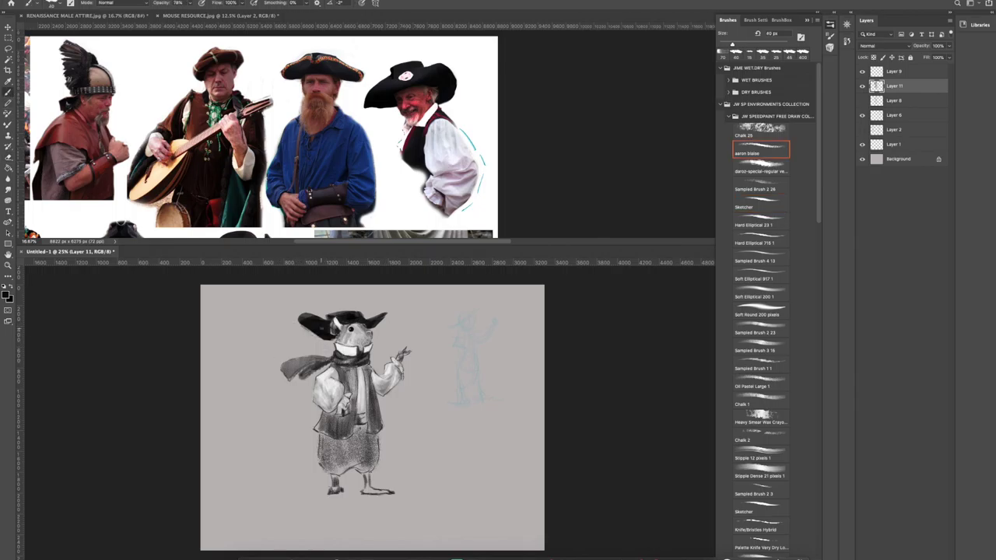
# Repaint the hat brim from back to front with a 40 px black brush and compare it with the previous version.
pyautogui.moveTo(300, 325)
pyautogui.mouseDown()
pyautogui.moveTo(333, 342)
pyautogui.moveTo(390, 315)
pyautogui.mouseUp()
pyautogui.hotkey('ctrl', 'alt', 'z')
pyautogui.hotkey('ctrl', 'alt', 'z')
pyautogui.hotkey('ctrl', 'shift', 'z')
pyautogui.hotkey('ctrl', 'shift', 'z')
# Lasso the area above the hat's front brim, clear it to lower the brim's edge, and deselect.
pyautogui.moveTo(374, 330)
pyautogui.mouseDown()
pyautogui.moveTo(384, 327)
pyautogui.moveTo(372, 326)
pyautogui.moveTo(379, 330)
pyautogui.moveTo(366, 305)
pyautogui.mouseUp()
pyautogui.press('l')
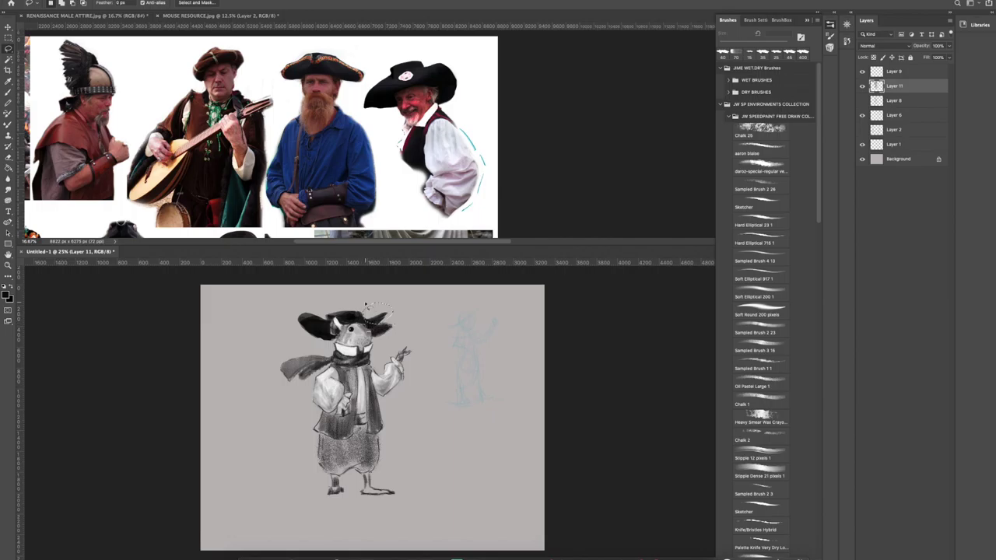
pyautogui.click(65, 0)
pyautogui.click(124, 70)
pyautogui.hotkey('ctrl', 'd')
pyautogui.press('b')
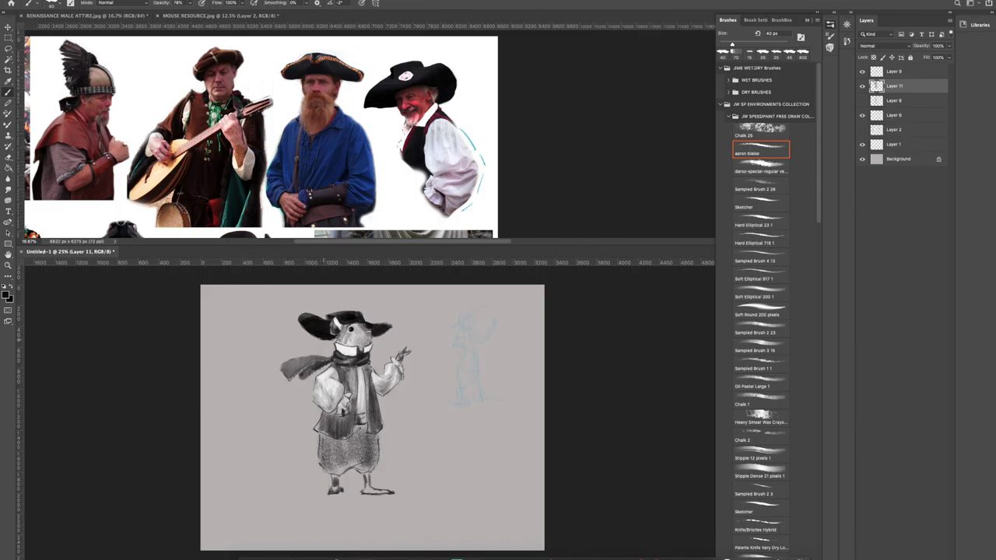
# Shade under the hat and paint a dark checkered pattern on the scarf's tail and neck wrap.
pyautogui.moveTo(324, 339); pyautogui.dragTo(337, 341)
pyautogui.moveTo(286, 375); pyautogui.dragTo(323, 356)
pyautogui.moveTo(344, 363); pyautogui.dragTo(353, 358)
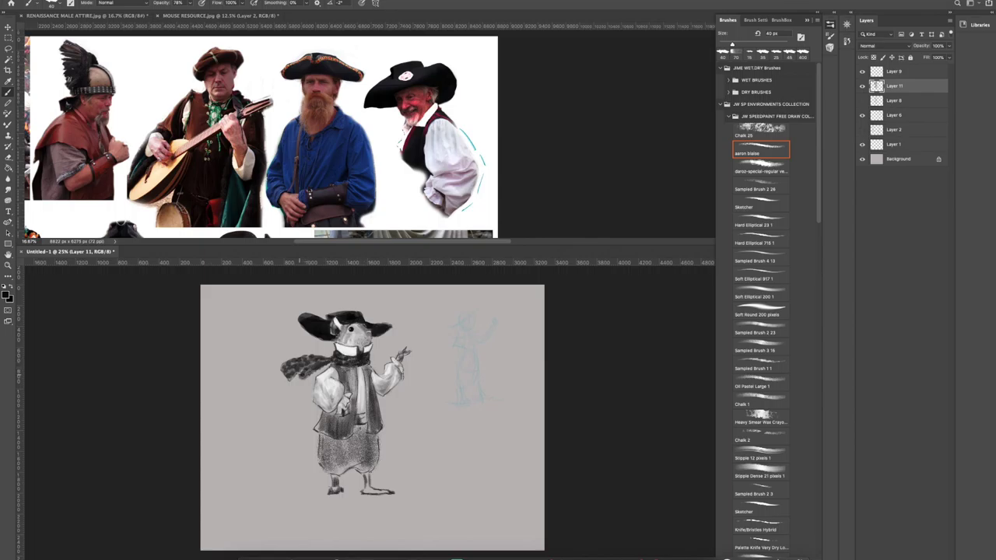
pyautogui.moveTo(302, 380); pyautogui.dragTo(332, 361)
# Paint white highlights on the scarf pattern and the raised arm's sleeve.
pyautogui.click(12, 287)
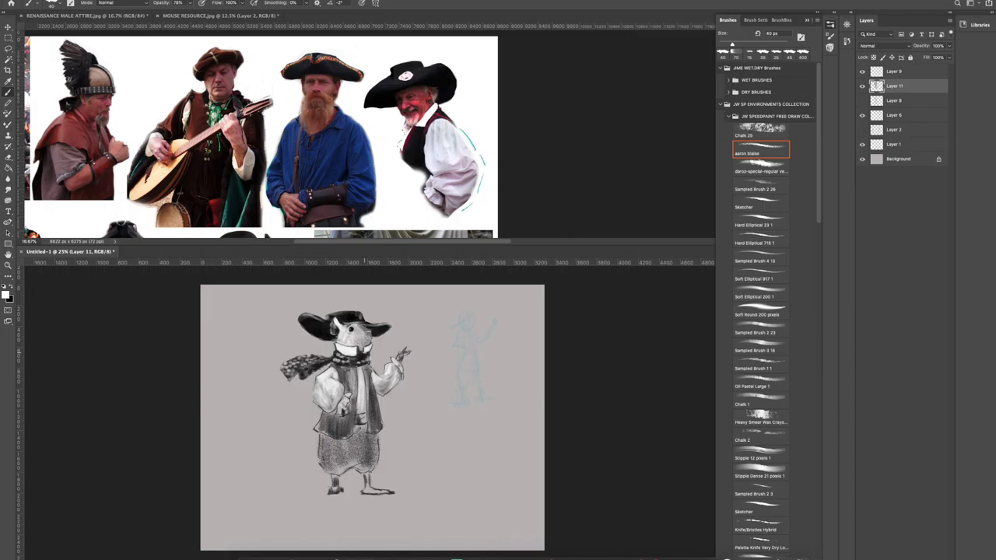
pyautogui.scroll(2, 367, 357)
pyautogui.scroll(1, 372, 407)
pyautogui.moveTo(372, 408); pyautogui.dragTo(372, 411)
# Darken the vest beside the near sleeve and along its front opening with a 20 px black brush.
pyautogui.click(14, 287)
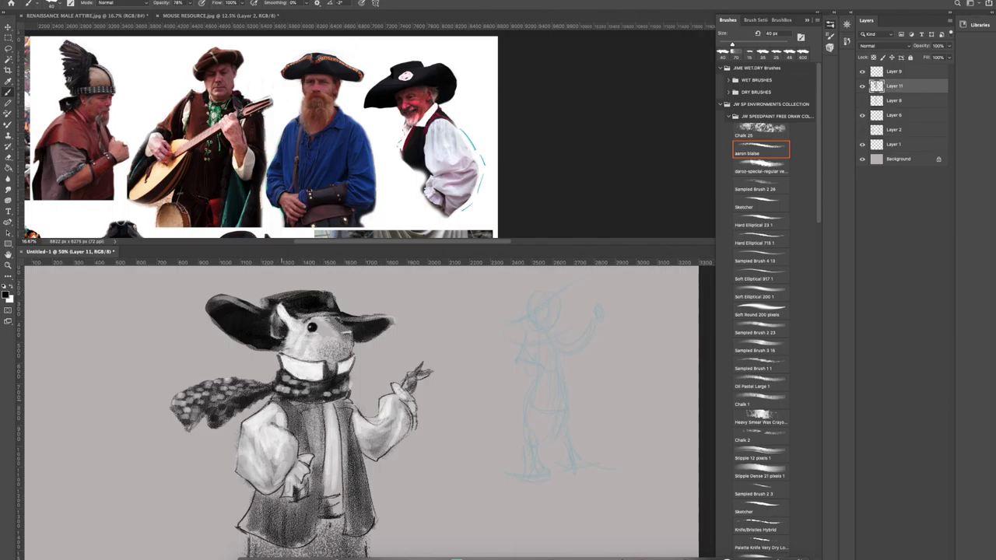
pyautogui.press('[')
pyautogui.press('[')
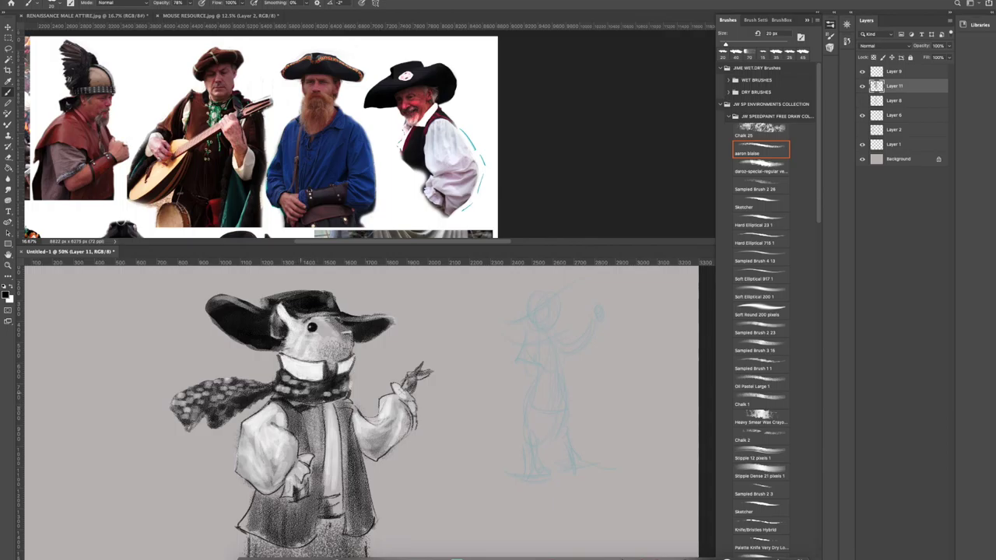
pyautogui.moveTo(299, 411); pyautogui.dragTo(307, 445)
pyautogui.moveTo(299, 442); pyautogui.dragTo(304, 446)
pyautogui.moveTo(323, 406); pyautogui.dragTo(336, 463)
pyautogui.moveTo(337, 404)
pyautogui.mouseDown()
pyautogui.moveTo(350, 405)
pyautogui.moveTo(350, 452)
pyautogui.mouseUp()
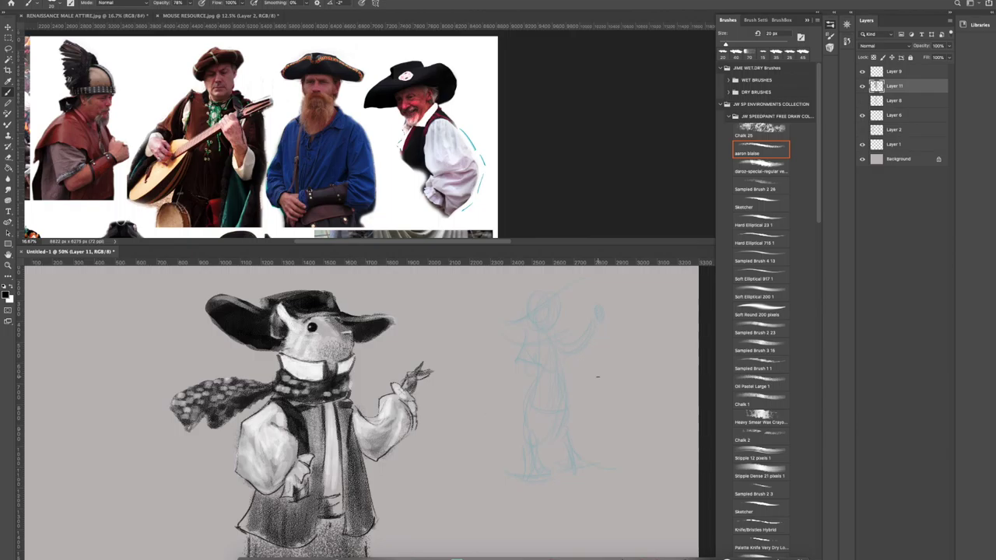
# Try drawing a large box with two smaller boxes beneath it over the blue figure sketch, plus a stroke beside it.
pyautogui.moveTo(507, 380)
pyautogui.mouseDown()
pyautogui.moveTo(605, 382)
pyautogui.moveTo(609, 441)
pyautogui.moveTo(553, 464)
pyautogui.moveTo(507, 451)
pyautogui.moveTo(506, 380)
pyautogui.mouseUp()
pyautogui.moveTo(509, 470)
pyautogui.mouseDown()
pyautogui.moveTo(511, 484)
pyautogui.moveTo(549, 490)
pyautogui.moveTo(544, 467)
pyautogui.mouseUp()
pyautogui.moveTo(510, 485)
pyautogui.mouseDown()
pyautogui.moveTo(603, 458)
pyautogui.moveTo(561, 468)
pyautogui.mouseUp()
pyautogui.moveTo(568, 465)
pyautogui.mouseDown()
pyautogui.moveTo(597, 486)
pyautogui.moveTo(607, 460)
pyautogui.mouseUp()
pyautogui.moveTo(505, 486); pyautogui.dragTo(557, 487)
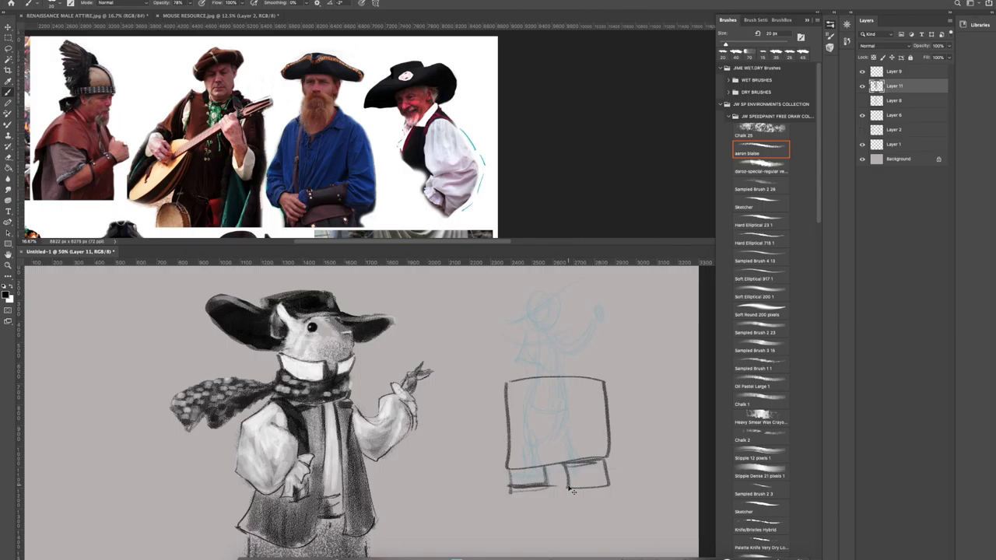
pyautogui.hotkey('ctrl', 'z')
pyautogui.hotkey('ctrl', 'z')
pyautogui.hotkey('ctrl', 'z')
pyautogui.hotkey('ctrl', 'z')
pyautogui.hotkey('ctrl', 'z')
pyautogui.hotkey('ctrl', 'z')
pyautogui.hotkey('ctrl', 'z')
pyautogui.hotkey('ctrl', 'z')
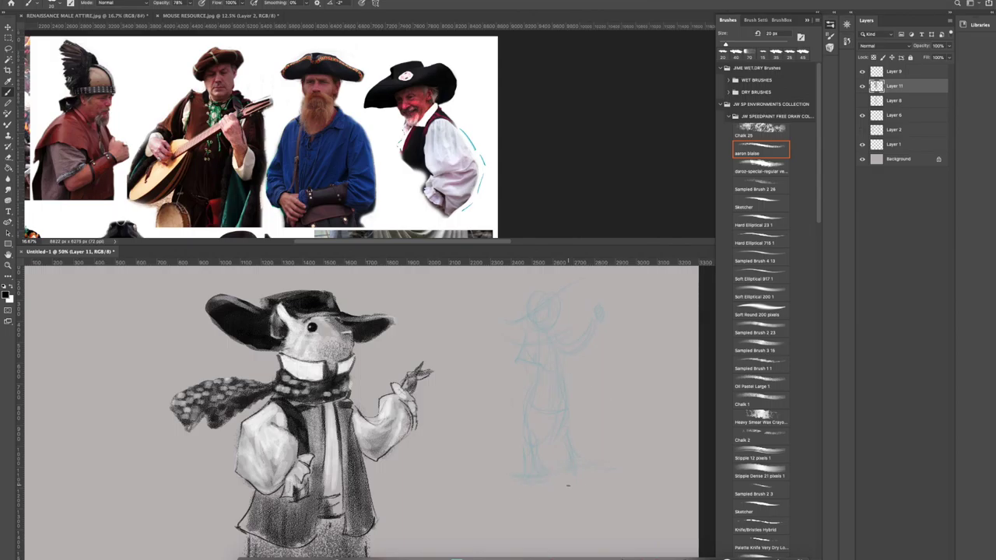
pyautogui.moveTo(502, 336)
pyautogui.mouseDown()
pyautogui.moveTo(615, 370)
pyautogui.moveTo(570, 424)
pyautogui.moveTo(468, 441)
pyautogui.mouseUp()
pyautogui.hotkey('ctrl', 'z')
# Switch to MOUSE RESOURCE.jpg and enlarge it to examine the mice's front paws.
pyautogui.click(517, 199)
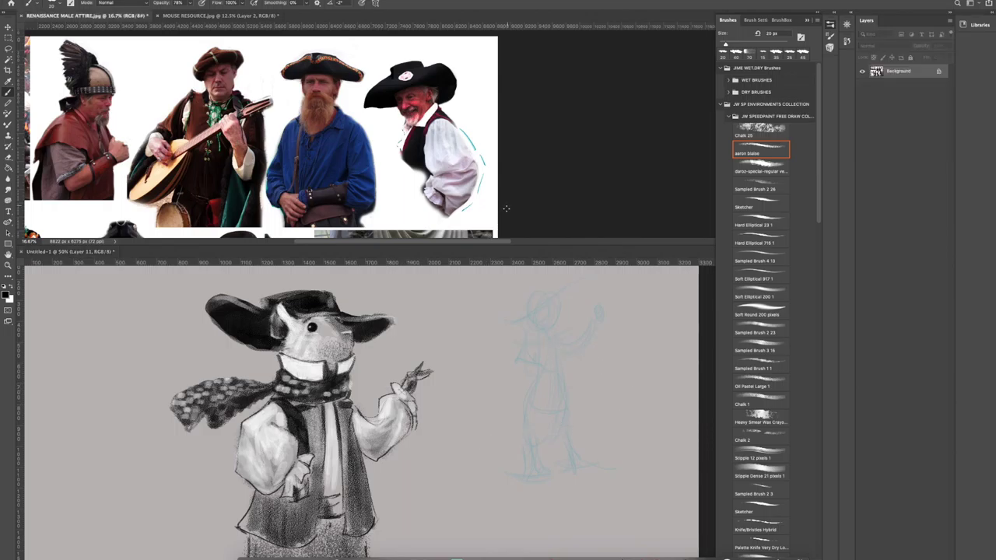
pyautogui.click(238, 16)
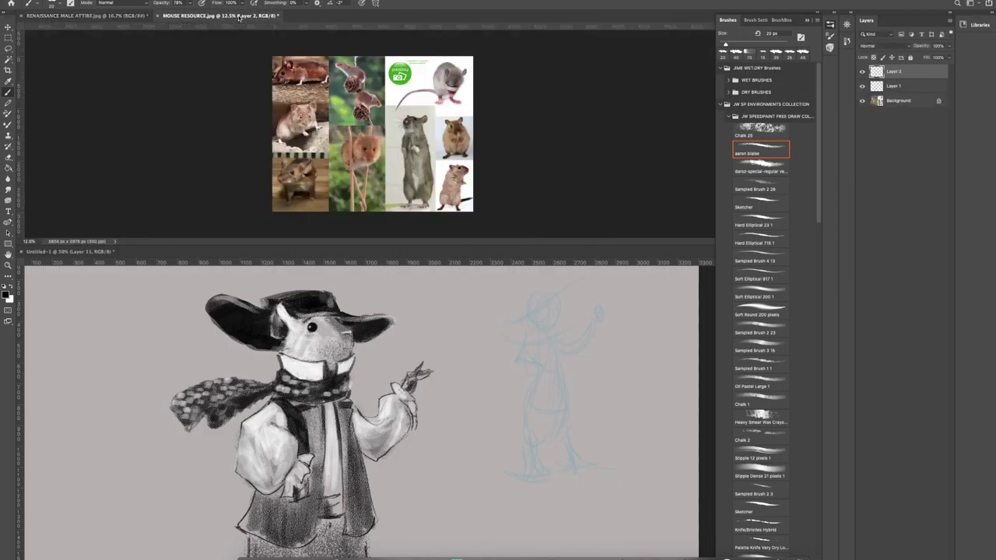
pyautogui.hotkey('ctrl', '+')
pyautogui.hotkey('ctrl', '+')
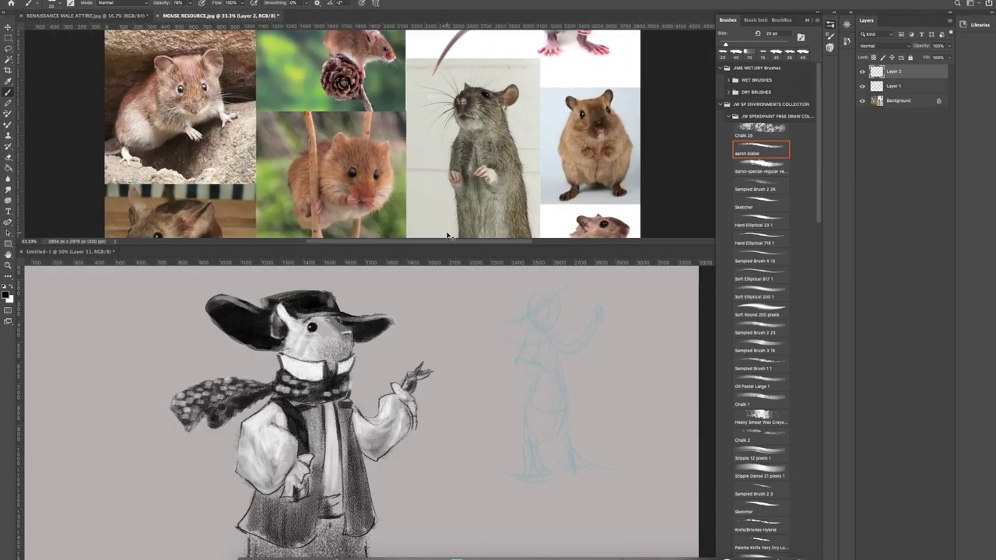
pyautogui.hotkey('ctrl', '+')
pyautogui.moveTo(586, 203); pyautogui.dragTo(534, 165)
pyautogui.hscroll(-5, 452, 183)
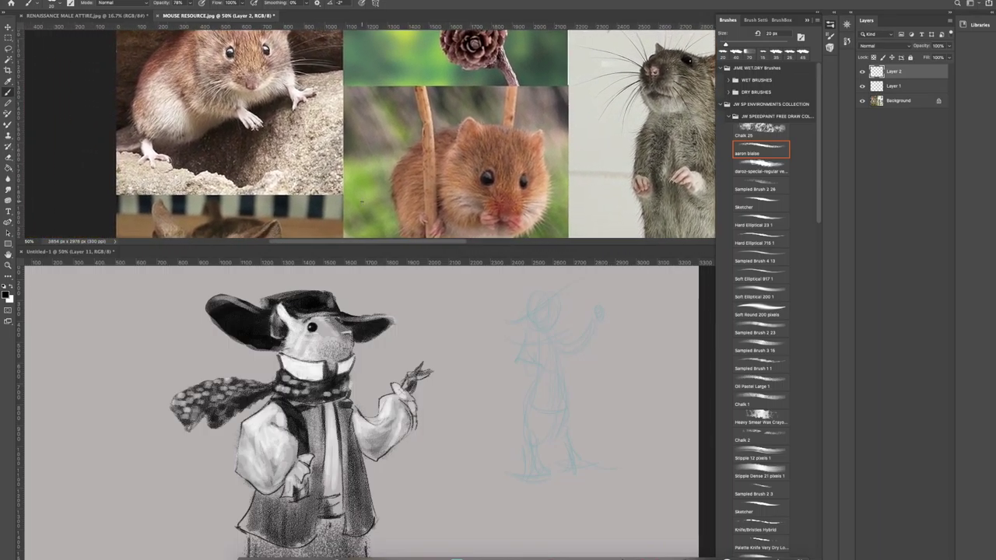
# Repaint the raised paw's fingers in black in Untitled-1, erase stray marks around them, and choose the aaron blaise eraser brush.
pyautogui.click(401, 381)
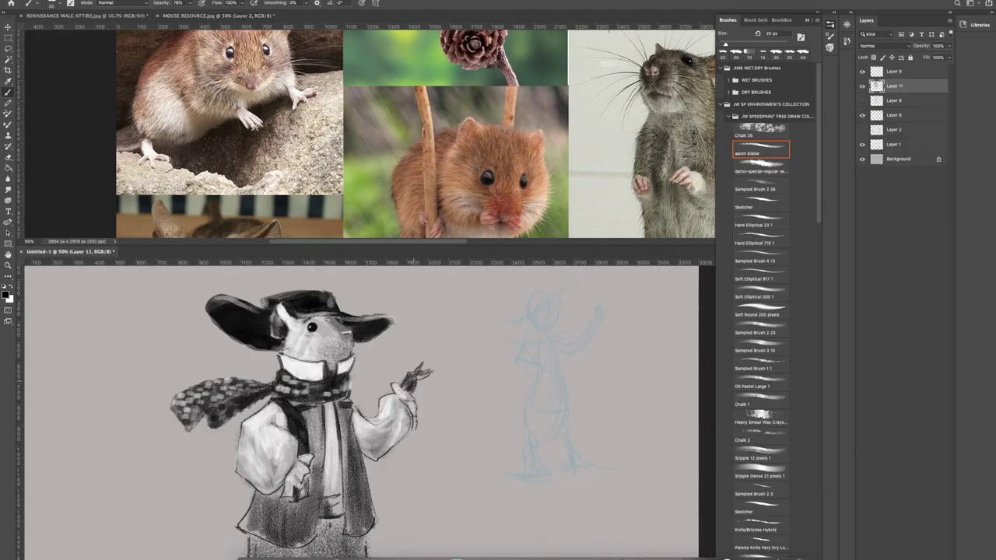
pyautogui.moveTo(411, 365)
pyautogui.mouseDown()
pyautogui.moveTo(428, 378)
pyautogui.moveTo(405, 372)
pyautogui.mouseUp()
pyautogui.press('e')
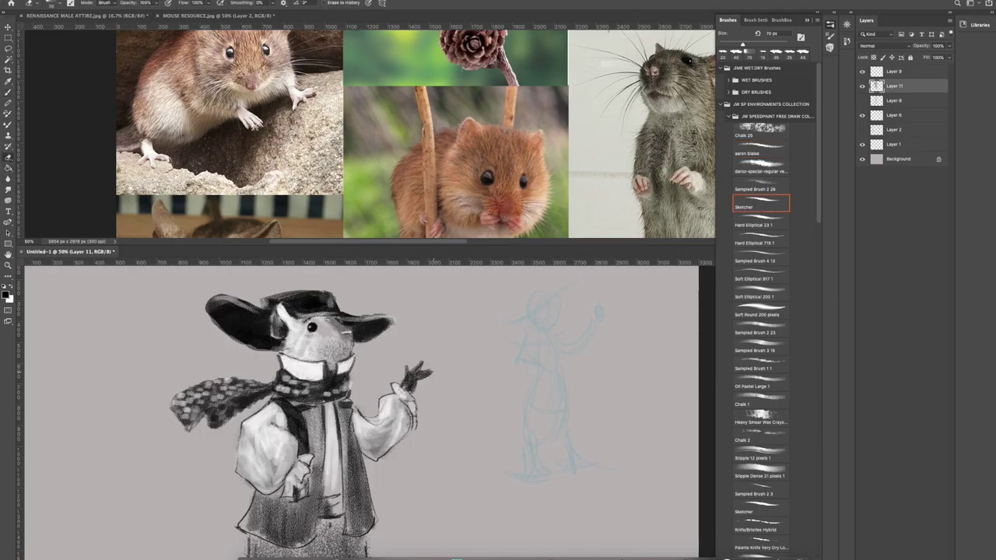
pyautogui.moveTo(432, 367); pyautogui.dragTo(429, 368)
pyautogui.click(761, 147)
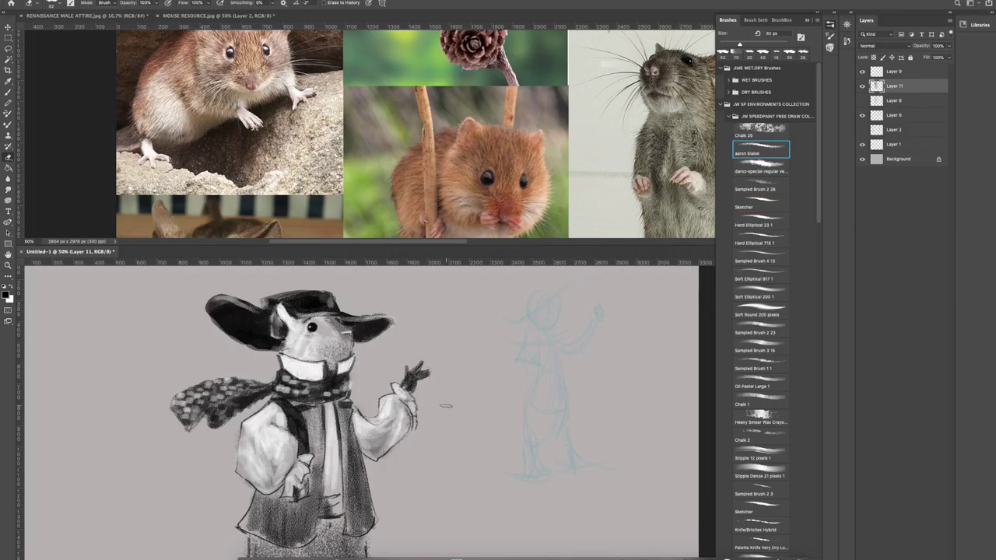
# Paint fine white highlights on the fingers and palm of the raised paw with a small brush.
pyautogui.click(8, 92)
pyautogui.click(12, 286)
pyautogui.press('[')
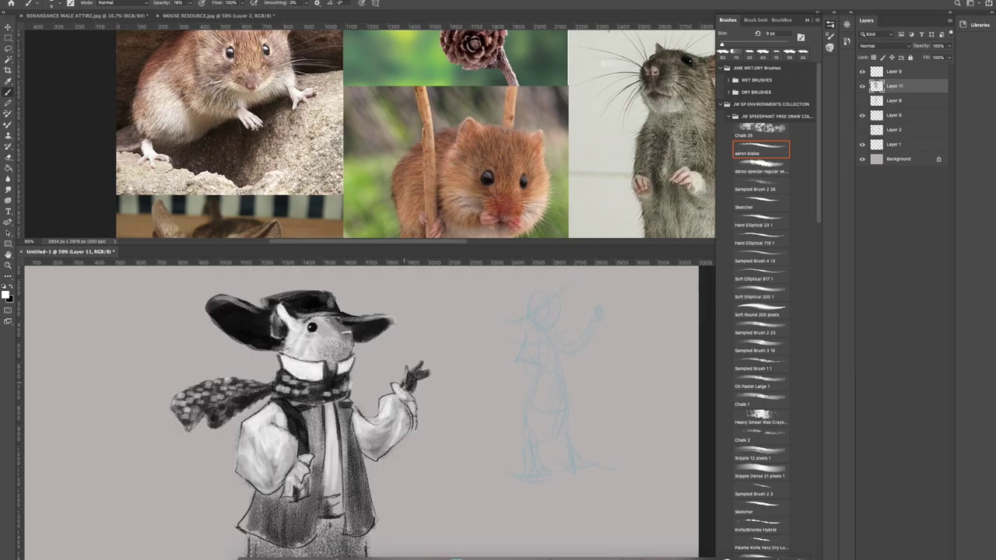
pyautogui.moveTo(406, 367); pyautogui.dragTo(410, 387)
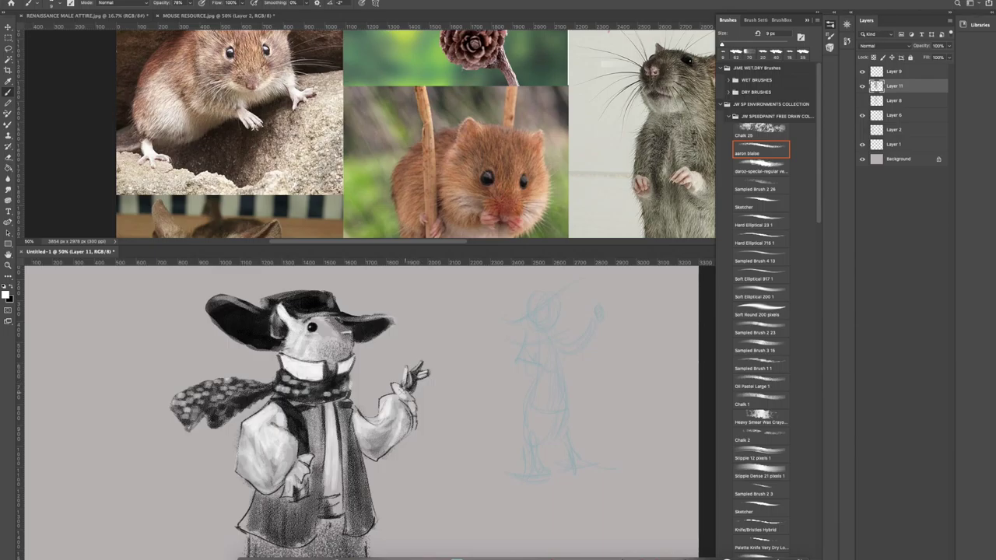
# Touch up the lowered paw's fingers with light and dark values sampled from the raised paw, vest and sleeve.
pyautogui.hotkey('ctrl', '-')
pyautogui.hotkey('ctrl', '-')
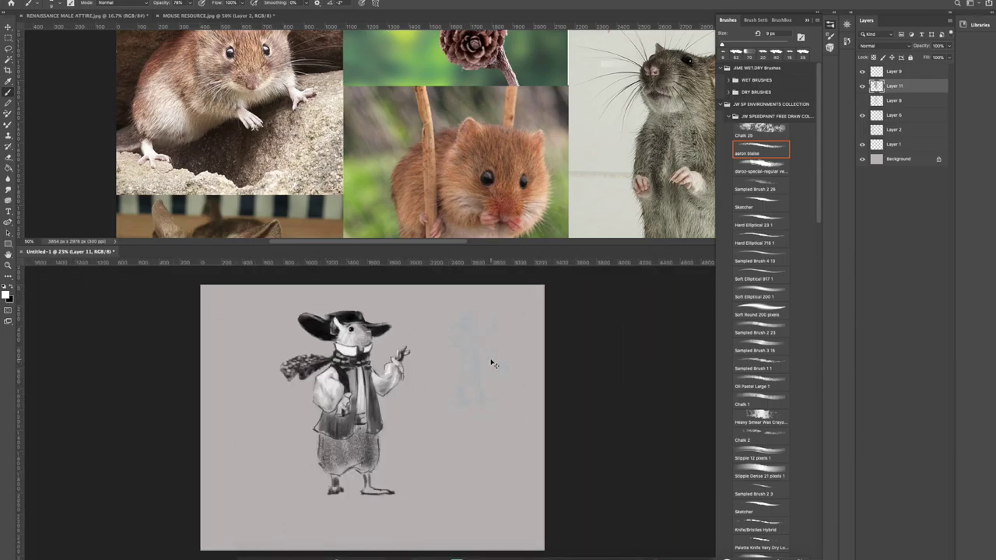
pyautogui.hotkey('ctrl', '+')
pyautogui.hotkey('ctrl', '+')
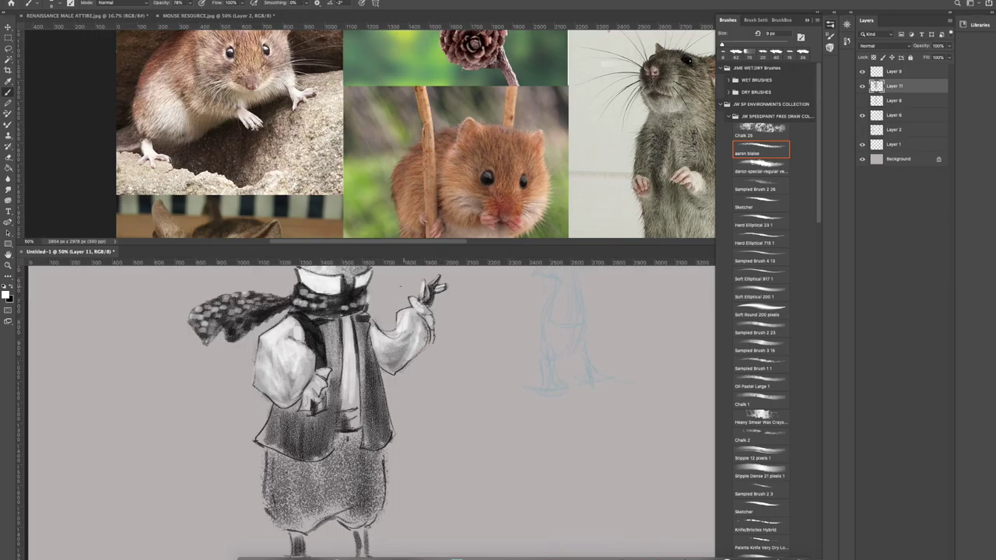
pyautogui.click(11, 289)
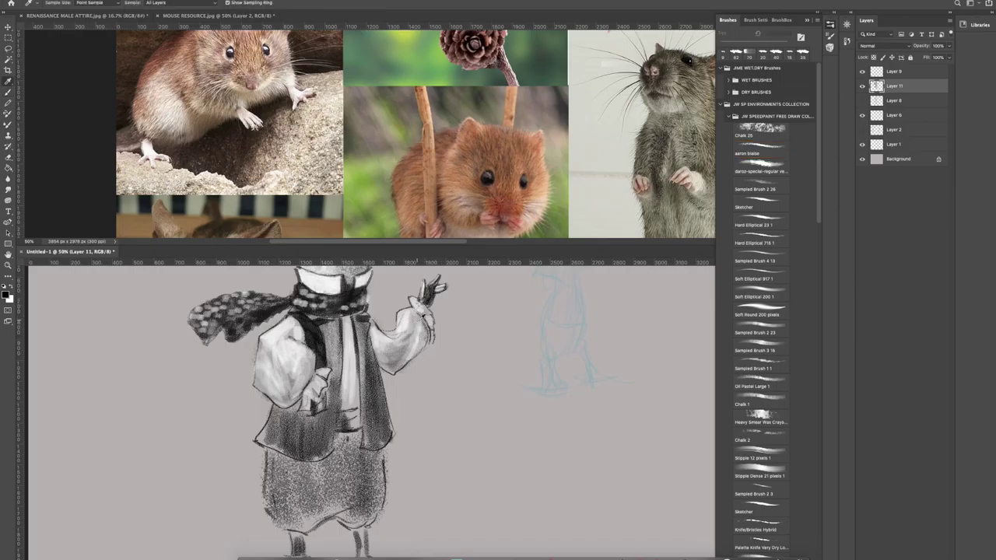
pyautogui.keyDown('alt'); pyautogui.click(426, 305); pyautogui.keyUp('alt')
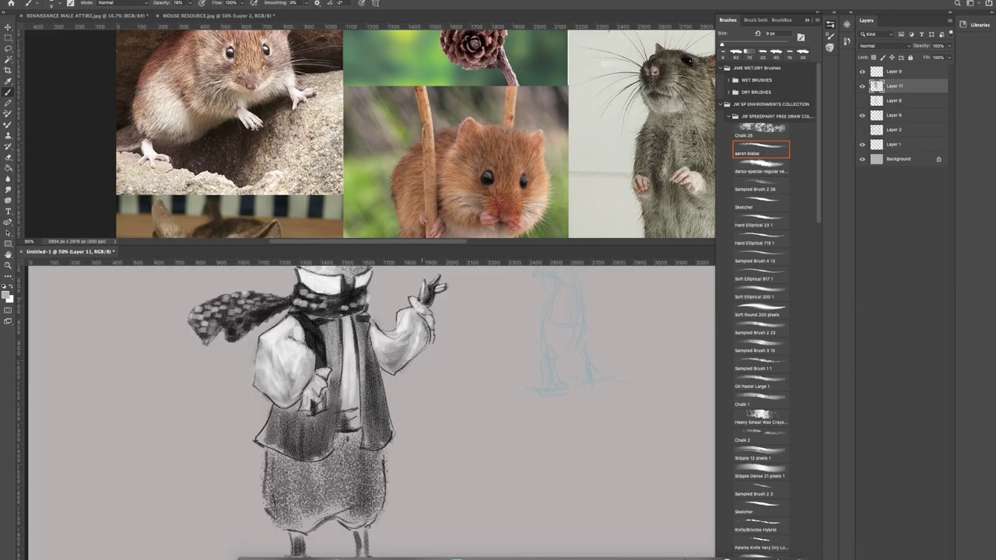
pyautogui.keyDown('alt'); pyautogui.click(311, 328); pyautogui.keyUp('alt')
pyautogui.moveTo(318, 404); pyautogui.dragTo(323, 393)
pyautogui.press('alt')
pyautogui.press('alt')
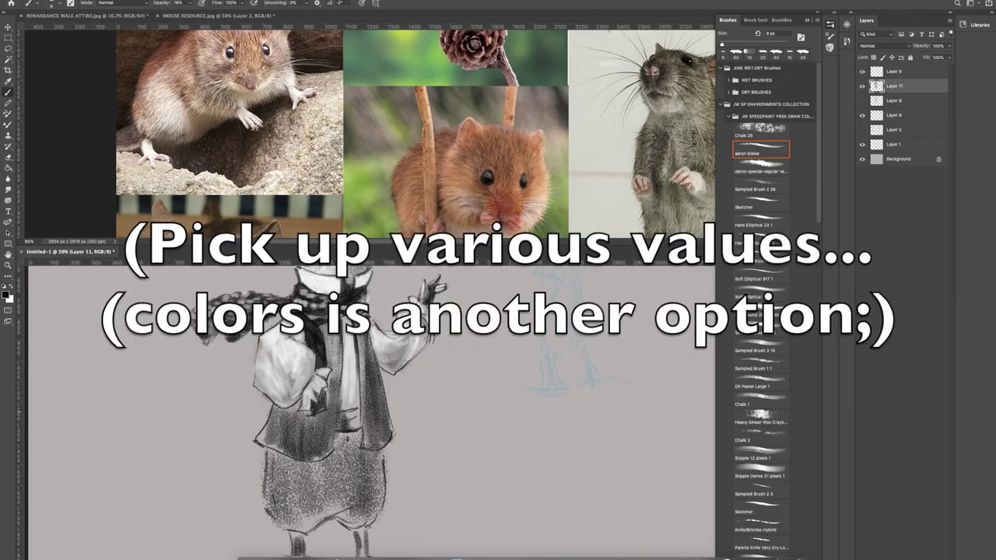
pyautogui.keyDown('alt'); pyautogui.click(296, 368); pyautogui.keyUp('alt')
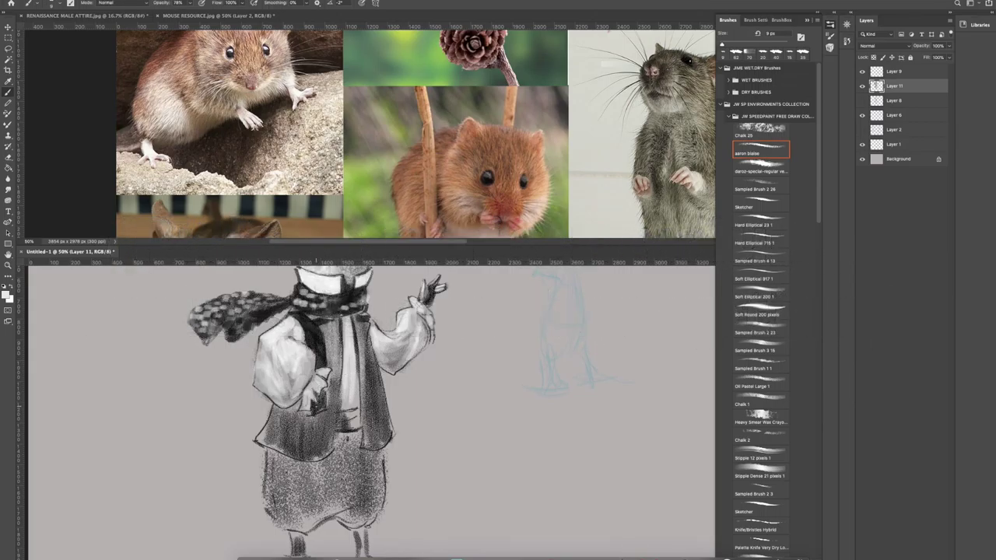
# Darken the lower part of the vest with a 70 px brush and the black sampled near its armhole.
pyautogui.press(']')
pyautogui.press(']')
pyautogui.press(']')
pyautogui.keyDown('alt'); pyautogui.click(314, 333); pyautogui.keyUp('alt')
pyautogui.press(']')
pyautogui.press(']')
pyautogui.press(']')
pyautogui.press(']')
pyautogui.press(']')
pyautogui.moveTo(277, 411)
pyautogui.mouseDown()
pyautogui.moveTo(268, 436)
pyautogui.moveTo(300, 412)
pyautogui.moveTo(280, 445)
pyautogui.moveTo(327, 420)
pyautogui.moveTo(334, 335)
pyautogui.moveTo(365, 342)
pyautogui.moveTo(381, 425)
pyautogui.mouseUp()
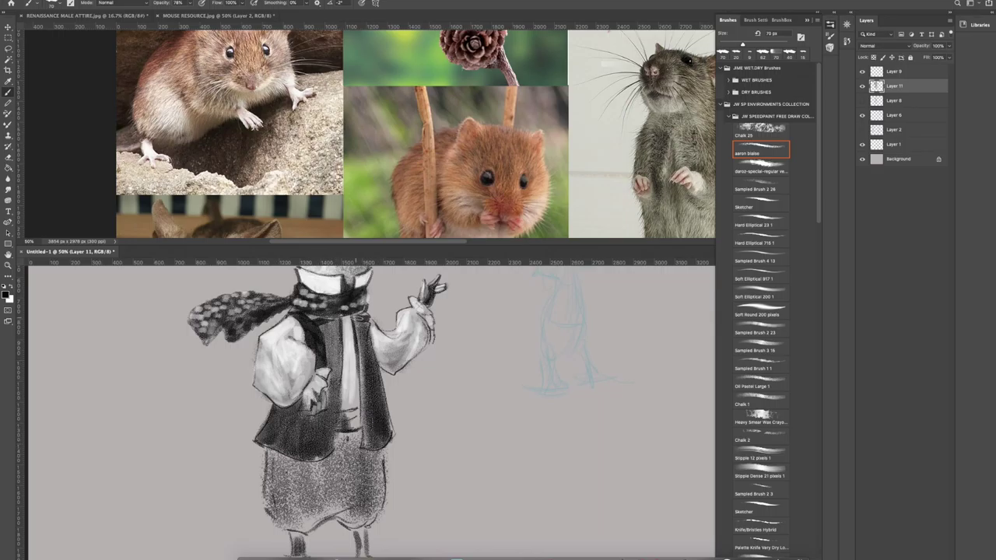
# Switch to RENAISSANCE MALE ATTIRE.jpg and examine the coats and shirts on the red-coated and seated men.
pyautogui.hotkey('ctrl', 'Tab')
pyautogui.hotkey('ctrl', 'Tab')
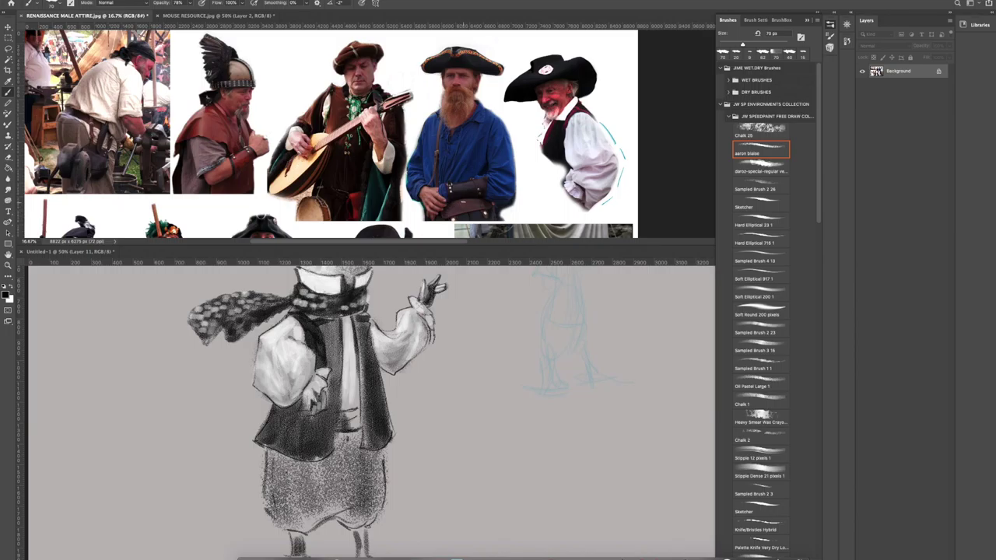
pyautogui.scroll(-5, 465, 195)
pyautogui.scroll(-2, 436, 164)
pyautogui.scroll(5, 451, 175)
pyautogui.moveTo(464, 186); pyautogui.dragTo(430, 175)
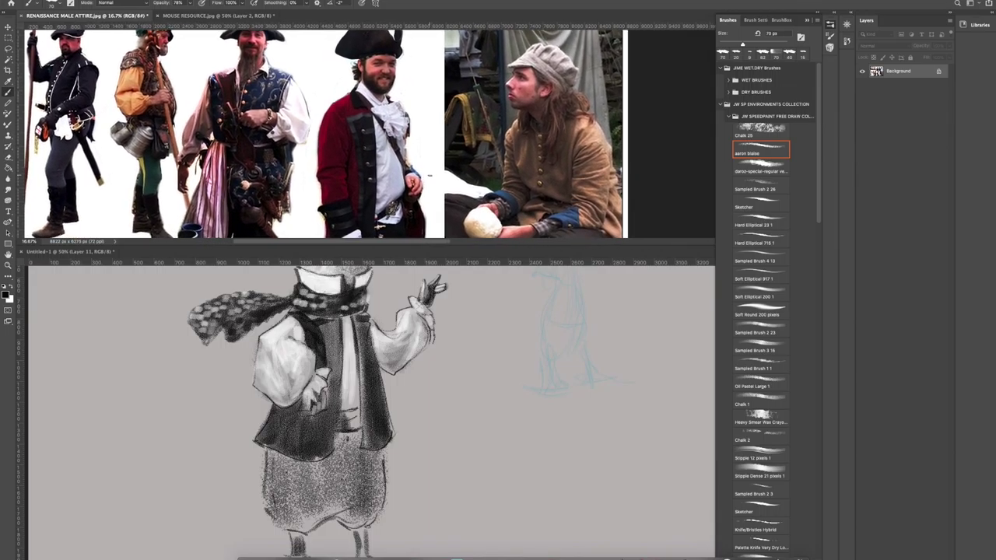
pyautogui.moveTo(452, 182); pyautogui.dragTo(421, 143)
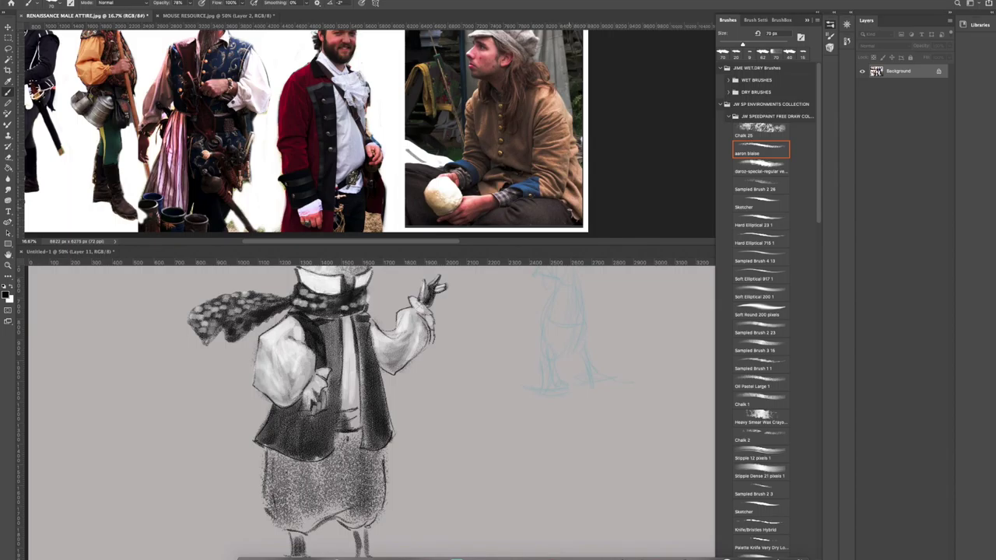
# Paint dark shading down the vest's front edges, far panel and lower hem in Untitled-1 with a 40 px brush.
pyautogui.click(285, 417)
pyautogui.press('[')
pyautogui.press('[')
pyautogui.press('[')
pyautogui.moveTo(287, 419)
pyautogui.mouseDown()
pyautogui.moveTo(276, 428)
pyautogui.moveTo(307, 436)
pyautogui.moveTo(268, 432)
pyautogui.moveTo(276, 447)
pyautogui.moveTo(318, 432)
pyautogui.moveTo(311, 416)
pyautogui.moveTo(304, 439)
pyautogui.moveTo(330, 424)
pyautogui.moveTo(338, 319)
pyautogui.moveTo(366, 434)
pyautogui.mouseUp()
pyautogui.hotkey('ctrl', 'z')
pyautogui.hotkey('ctrl', 'z')
pyautogui.moveTo(352, 335)
pyautogui.mouseDown()
pyautogui.moveTo(336, 384)
pyautogui.moveTo(342, 331)
pyautogui.moveTo(343, 403)
pyautogui.mouseUp()
pyautogui.moveTo(345, 360); pyautogui.dragTo(340, 405)
pyautogui.moveTo(325, 446); pyautogui.dragTo(316, 452)
pyautogui.moveTo(354, 319)
pyautogui.mouseDown()
pyautogui.moveTo(369, 446)
pyautogui.moveTo(389, 435)
pyautogui.mouseUp()
pyautogui.moveTo(370, 395)
pyautogui.mouseDown()
pyautogui.moveTo(370, 436)
pyautogui.moveTo(369, 382)
pyautogui.mouseUp()
pyautogui.moveTo(376, 421); pyautogui.dragTo(366, 341)
pyautogui.moveTo(306, 459); pyautogui.dragTo(325, 453)
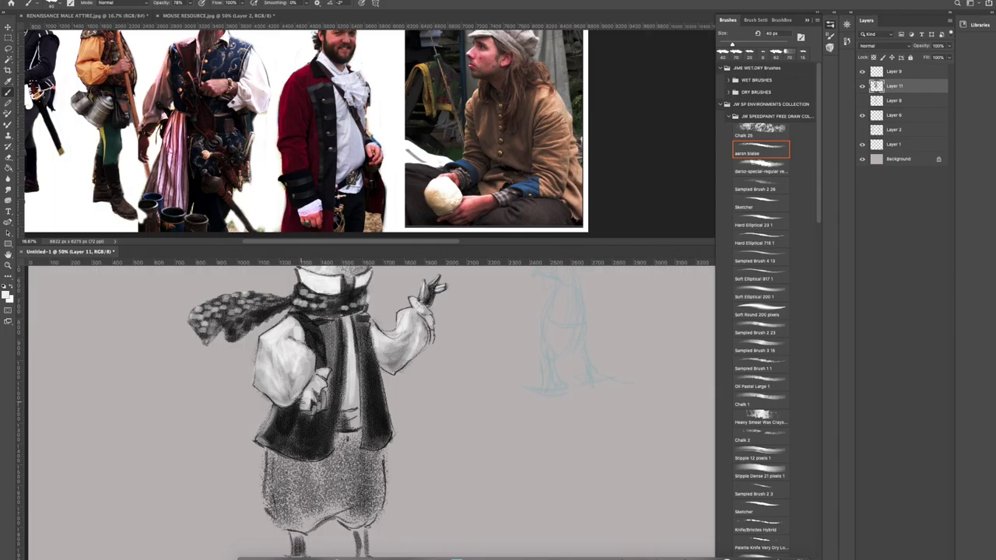
# Paint light and grey folds on the puffed sleeve of the lowered arm with a smaller brush.
pyautogui.press('[')
pyautogui.press('[')
pyautogui.press('[')
pyautogui.press('[')
pyautogui.press(']')
pyautogui.press('[')
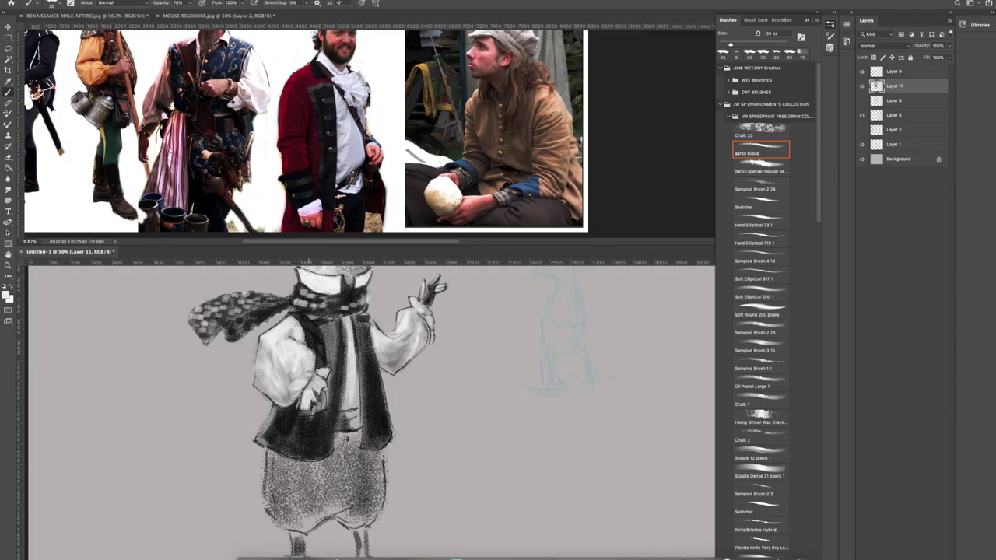
pyautogui.moveTo(309, 356); pyautogui.dragTo(296, 343)
pyautogui.press(']')
pyautogui.moveTo(294, 339)
pyautogui.mouseDown()
pyautogui.moveTo(305, 342)
pyautogui.moveTo(287, 334)
pyautogui.moveTo(307, 323)
pyautogui.moveTo(260, 375)
pyautogui.moveTo(280, 393)
pyautogui.mouseUp()
pyautogui.moveTo(294, 391)
pyautogui.mouseDown()
pyautogui.moveTo(278, 396)
pyautogui.moveTo(285, 405)
pyautogui.mouseUp()
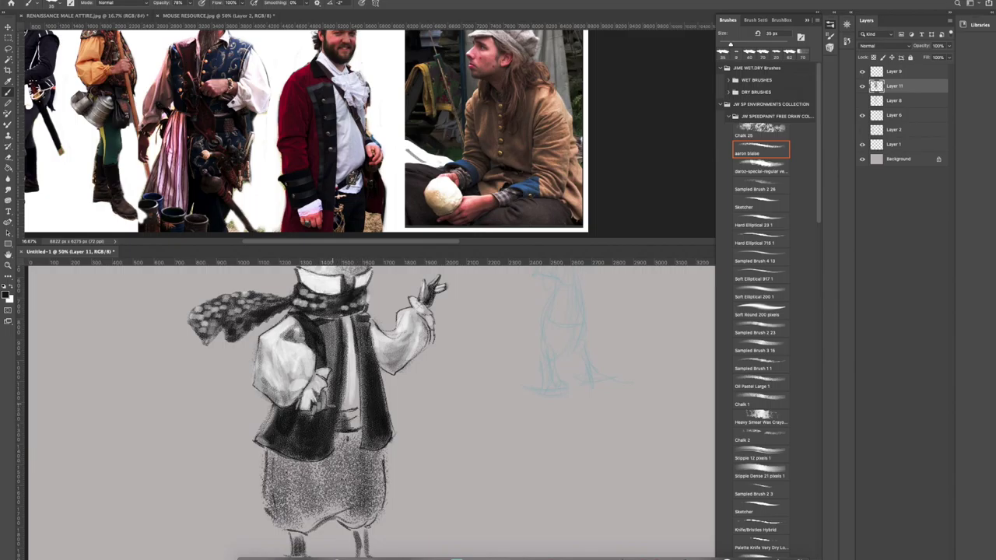
# Paint the waist sash black and deepen the shadows beside the lowered paw and along the shirt front.
pyautogui.moveTo(327, 399); pyautogui.dragTo(335, 375)
pyautogui.moveTo(264, 412); pyautogui.dragTo(269, 435)
pyautogui.click(340, 439)
pyautogui.click(344, 427)
pyautogui.moveTo(346, 392); pyautogui.dragTo(353, 409)
pyautogui.moveTo(355, 368)
pyautogui.mouseDown()
pyautogui.moveTo(348, 431)
pyautogui.moveTo(358, 429)
pyautogui.moveTo(342, 430)
pyautogui.moveTo(356, 428)
pyautogui.moveTo(339, 407)
pyautogui.moveTo(356, 409)
pyautogui.moveTo(364, 432)
pyautogui.mouseUp()
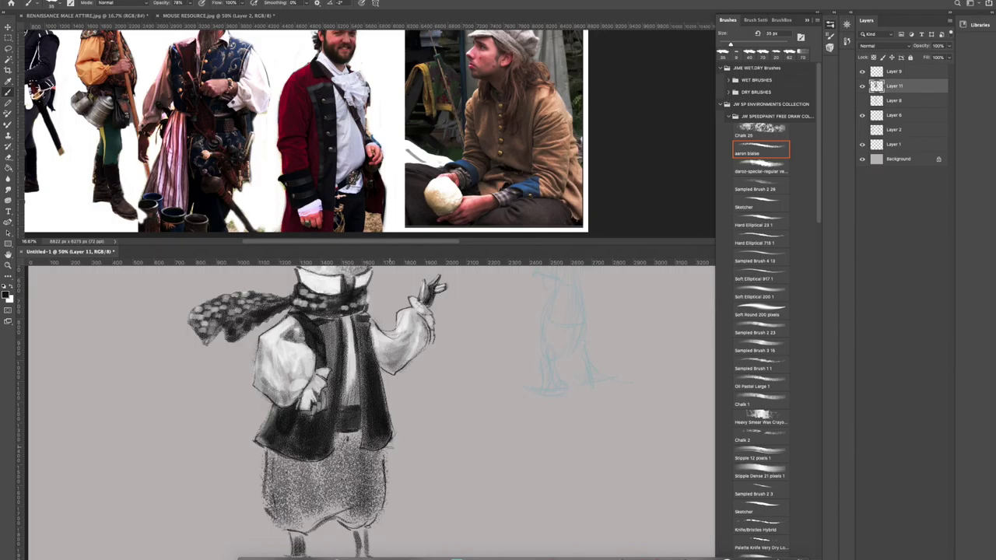
# Refine the contours of the raised sleeve, neckline, scarf tip, vest side and lowered paw, using a 10 px black brush for details.
pyautogui.hotkey('ctrl', '-')
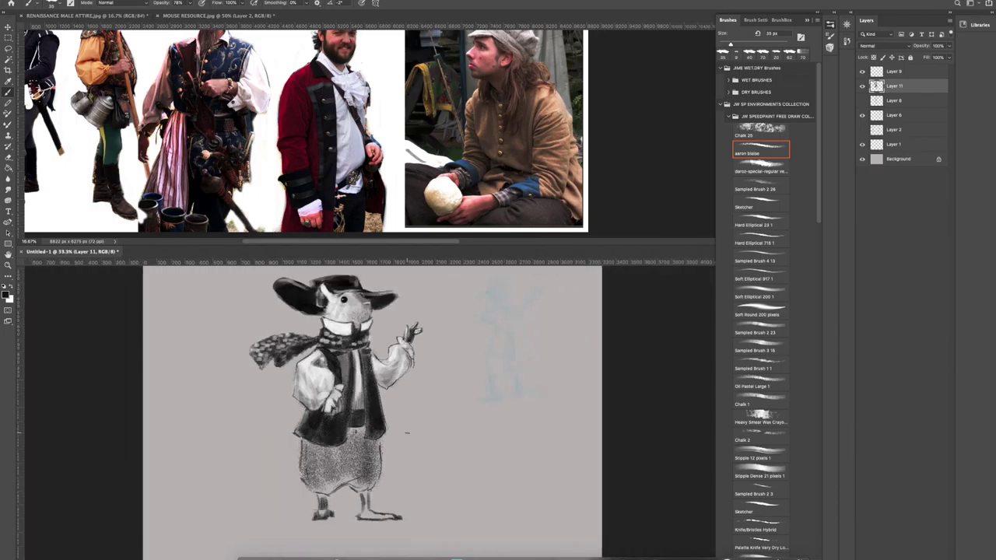
pyautogui.hotkey('ctrl', '+')
pyautogui.hotkey('ctrl', '+')
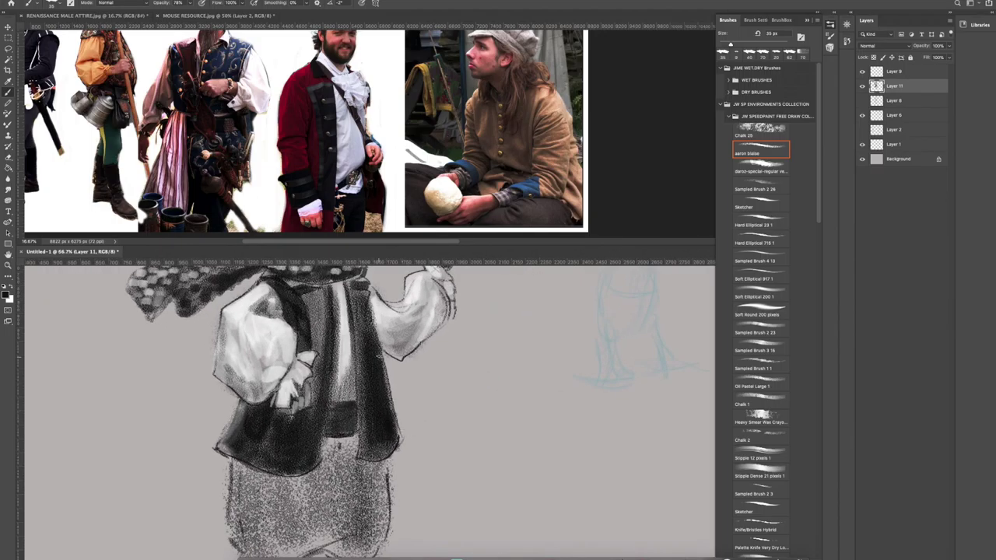
pyautogui.scroll(2, 381, 377)
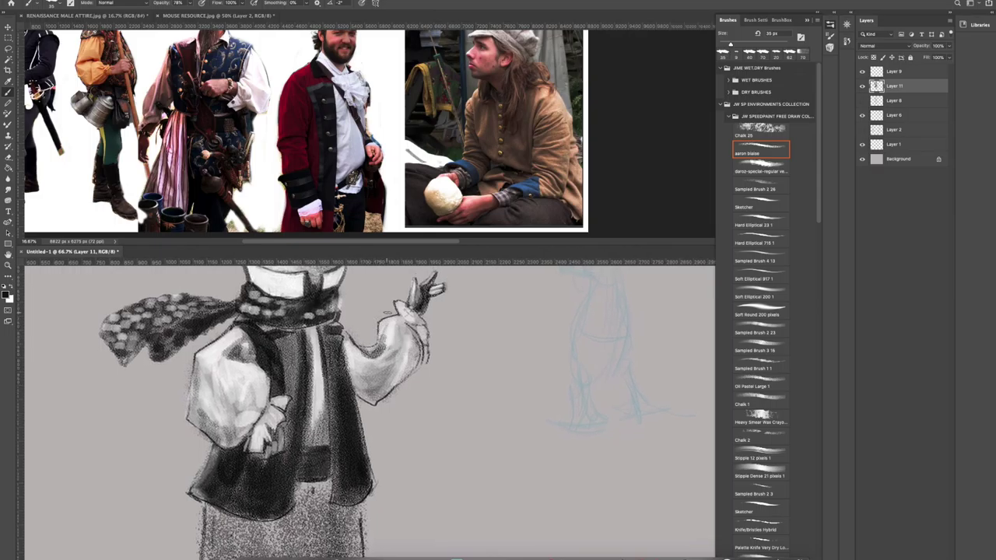
pyautogui.moveTo(381, 340)
pyautogui.mouseDown()
pyautogui.moveTo(397, 356)
pyautogui.moveTo(384, 364)
pyautogui.mouseUp()
pyautogui.press('[')
pyautogui.press('[')
pyautogui.press('[')
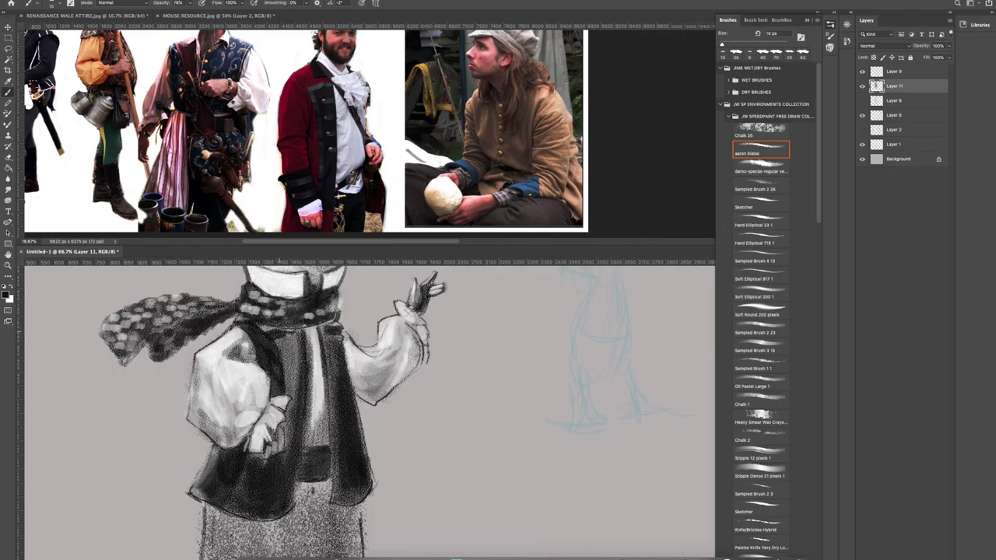
pyautogui.moveTo(307, 331); pyautogui.dragTo(308, 343)
pyautogui.moveTo(294, 324); pyautogui.dragTo(305, 328)
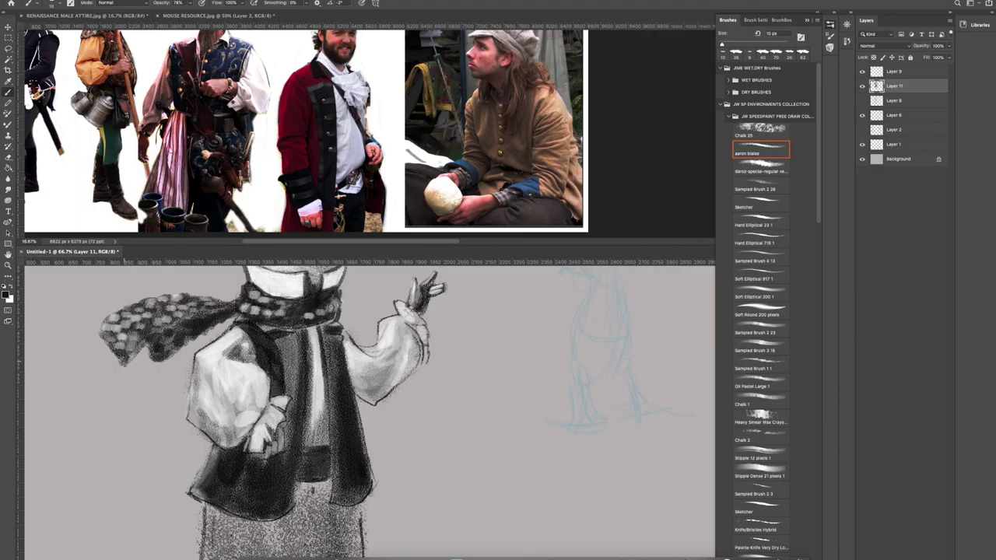
pyautogui.moveTo(109, 347); pyautogui.dragTo(120, 359)
pyautogui.moveTo(212, 451); pyautogui.dragTo(208, 471)
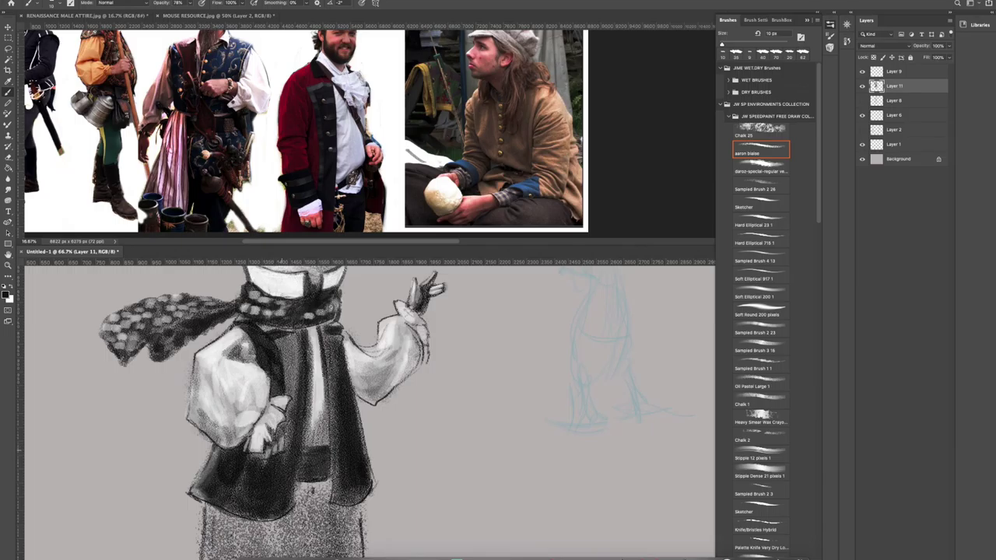
pyautogui.moveTo(255, 453); pyautogui.dragTo(264, 461)
# Shade the shirt front between the vest panels darker with a 70 px brush.
pyautogui.press('x')
pyautogui.press('x')
pyautogui.press(']')
pyautogui.press(']')
pyautogui.press(']')
pyautogui.press(']')
pyautogui.press(']')
pyautogui.press(']')
pyautogui.moveTo(314, 334); pyautogui.dragTo(319, 423)
pyautogui.moveTo(314, 336); pyautogui.dragTo(318, 429)
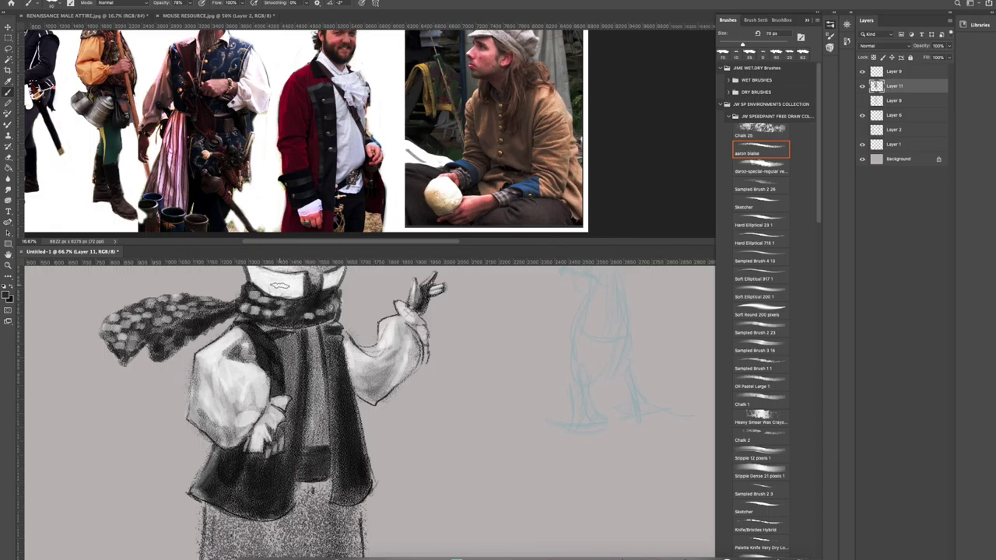
# Paint thin white fold highlights down the upper shirt front with a 10 px brush.
pyautogui.press('[')
pyautogui.press('[')
pyautogui.press('[')
pyautogui.press('[')
pyautogui.press('[')
pyautogui.press('[')
pyautogui.moveTo(318, 330); pyautogui.dragTo(317, 386)
pyautogui.moveTo(315, 336); pyautogui.dragTo(317, 392)
pyautogui.moveTo(311, 333); pyautogui.dragTo(313, 378)
pyautogui.moveTo(363, 291); pyautogui.dragTo(372, 316)
pyautogui.hotkey('ctrl', 'z')
pyautogui.moveTo(313, 333); pyautogui.dragTo(313, 376)
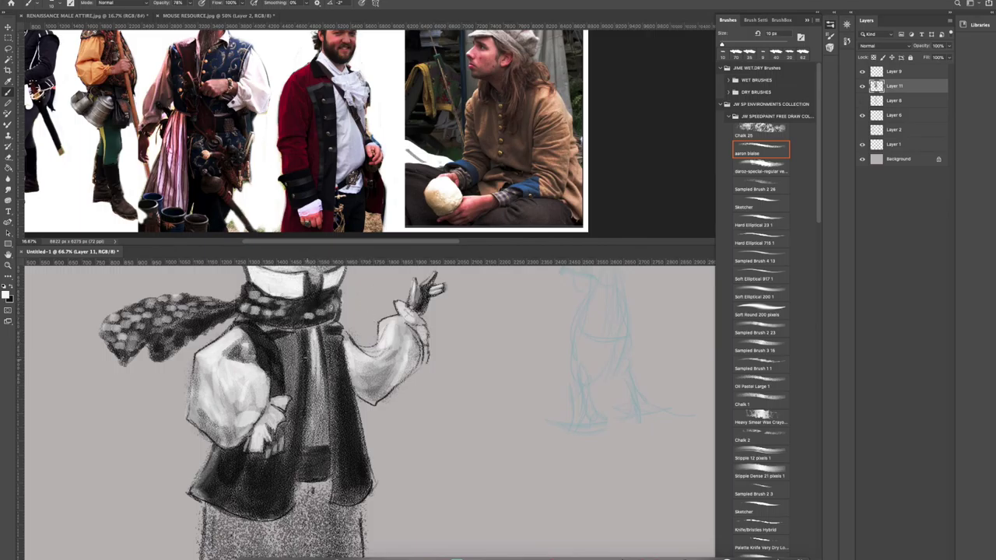
# Add fine white highlights along the vest's shoulder seams and inner front edges.
pyautogui.moveTo(265, 330); pyautogui.dragTo(277, 331)
pyautogui.moveTo(283, 336); pyautogui.dragTo(285, 382)
pyautogui.moveTo(340, 339)
pyautogui.mouseDown()
pyautogui.moveTo(339, 370)
pyautogui.moveTo(336, 355)
pyautogui.moveTo(324, 375)
pyautogui.moveTo(325, 348)
pyautogui.moveTo(334, 414)
pyautogui.mouseUp()
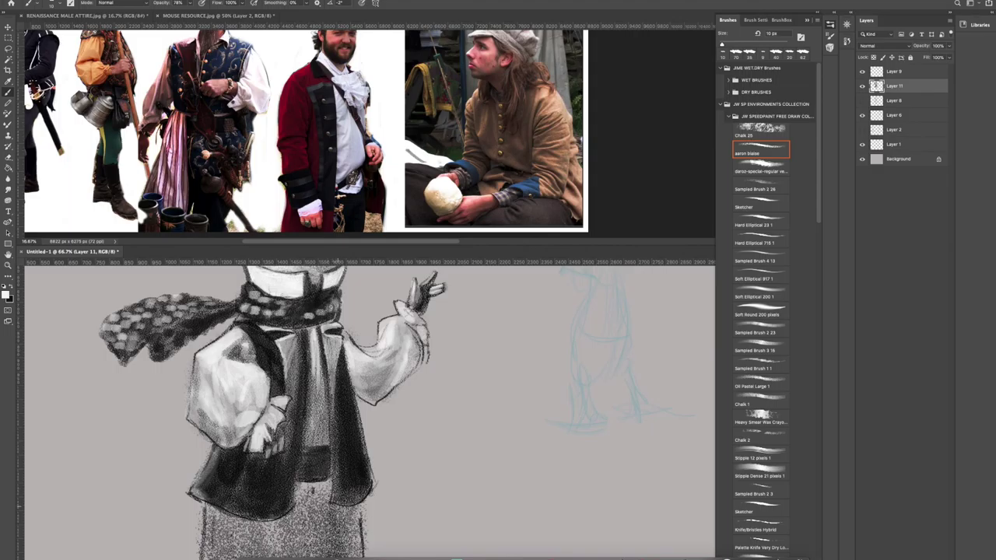
# Erase stray marks and clean up both ends of the hat brim with a 40 px eraser.
pyautogui.hotkey('ctrl', '0')
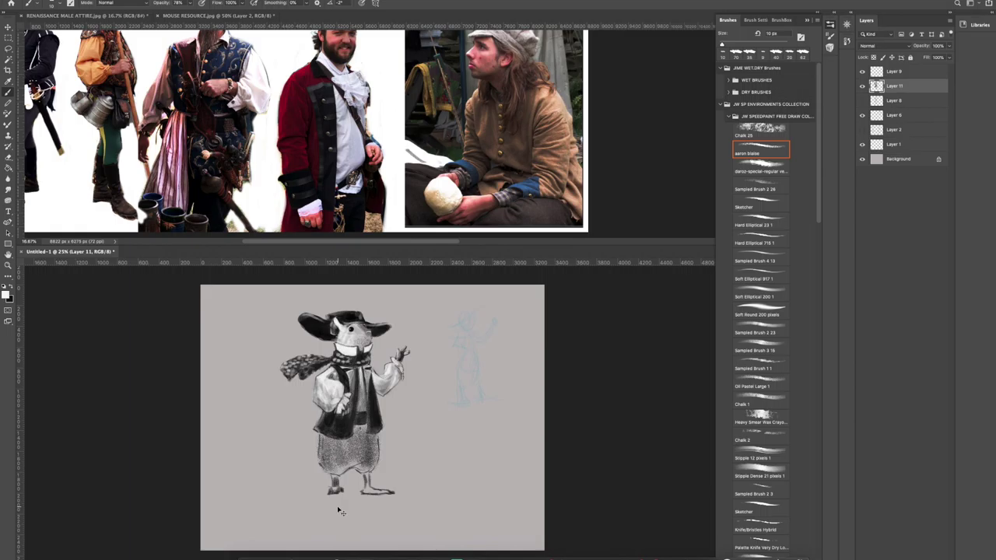
pyautogui.hotkey('ctrl', '+')
pyautogui.hotkey('ctrl', '+')
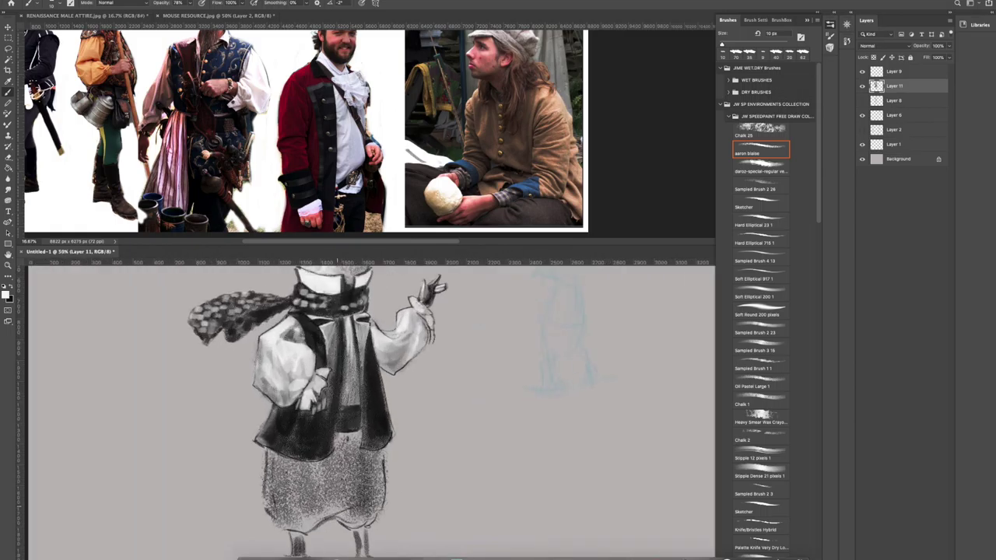
pyautogui.moveTo(402, 318); pyautogui.dragTo(365, 419)
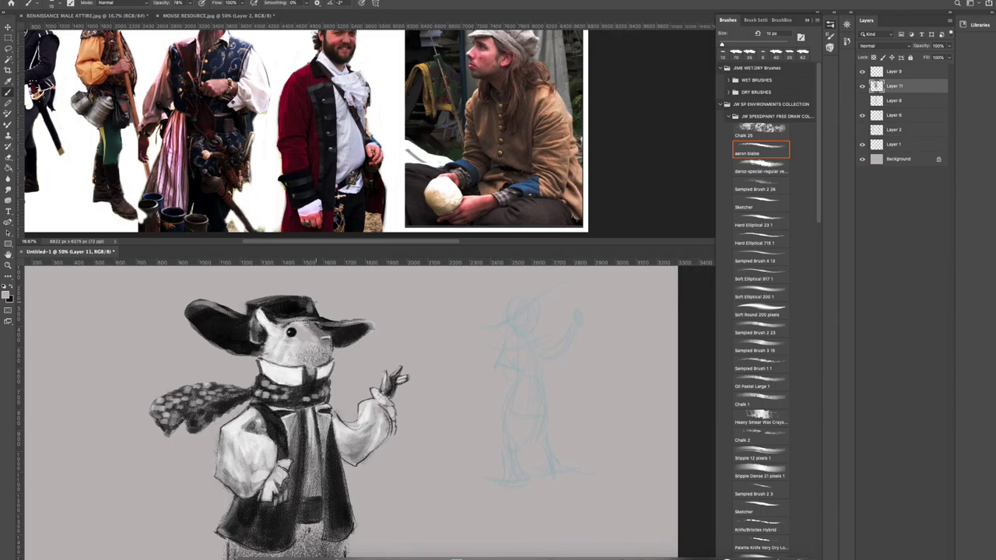
pyautogui.click(12, 155)
pyautogui.press('[')
pyautogui.press('[')
pyautogui.moveTo(242, 305); pyautogui.dragTo(245, 311)
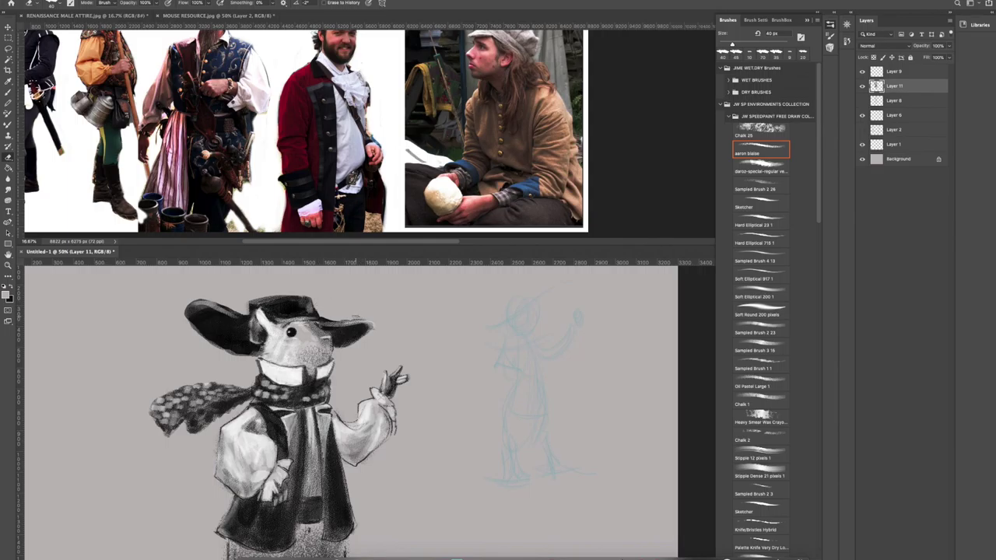
pyautogui.moveTo(373, 325); pyautogui.dragTo(383, 325)
pyautogui.moveTo(198, 323); pyautogui.dragTo(227, 342)
pyautogui.moveTo(371, 327); pyautogui.dragTo(380, 329)
pyautogui.moveTo(194, 311); pyautogui.dragTo(203, 325)
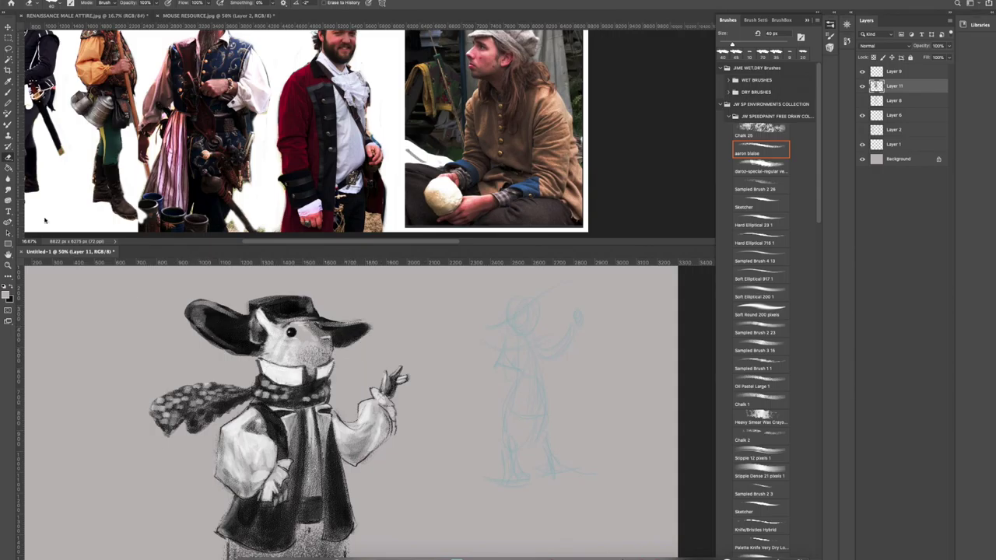
# Darken the large upturned side of the hat brim in black with a 70 px brush.
pyautogui.click(10, 97)
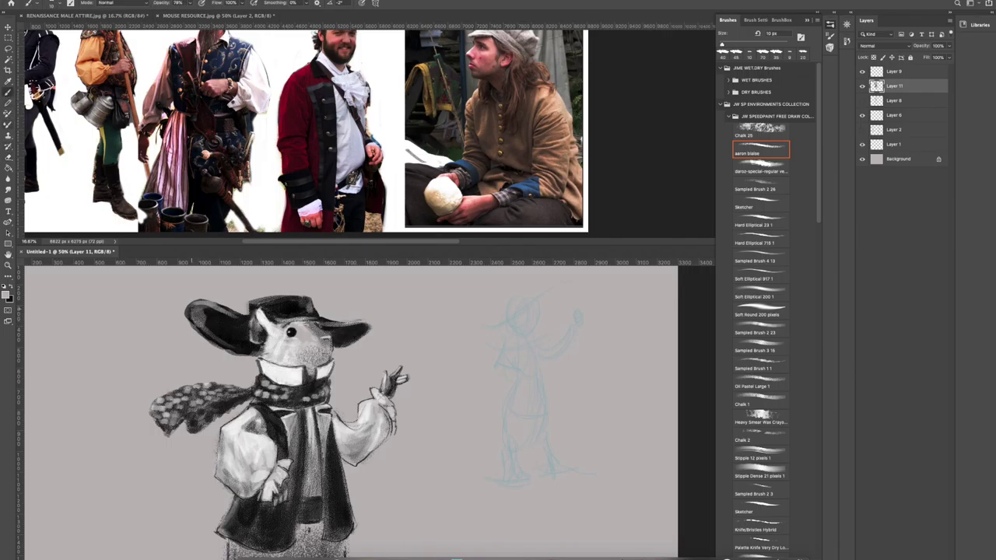
pyautogui.press(']')
pyautogui.click(13, 288)
pyautogui.press(']')
pyautogui.press(']')
pyautogui.press(']')
pyautogui.press(']')
pyautogui.press(']')
pyautogui.moveTo(192, 314)
pyautogui.mouseDown()
pyautogui.moveTo(245, 342)
pyautogui.moveTo(233, 351)
pyautogui.moveTo(263, 339)
pyautogui.mouseUp()
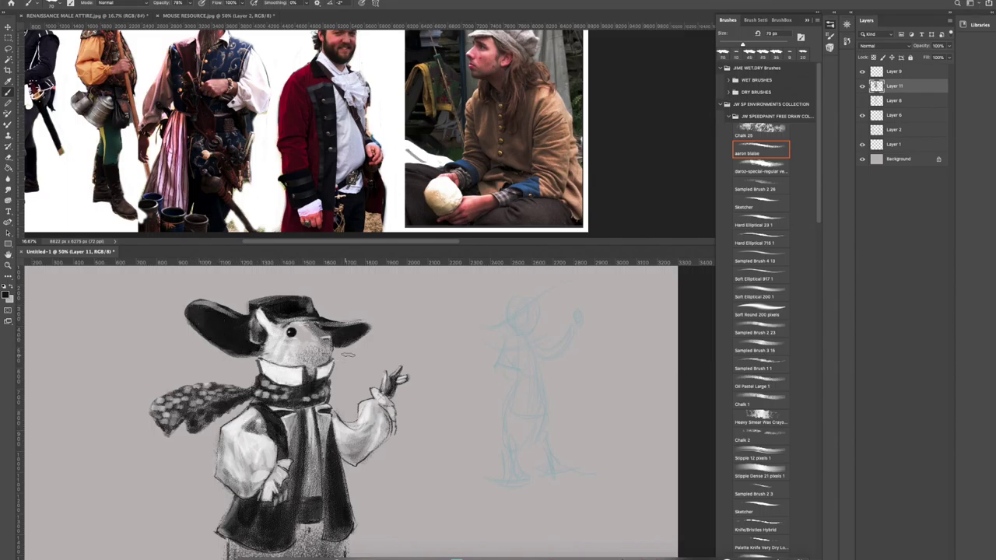
# Lighten the fur at the back of the cheek with a grey sampled from the face and a reduced brush.
pyautogui.press('[')
pyautogui.press('[')
pyautogui.press('[')
pyautogui.keyDown('alt'); pyautogui.click(277, 343); pyautogui.keyUp('alt')
pyautogui.moveTo(272, 345)
pyautogui.mouseDown()
pyautogui.moveTo(258, 355)
pyautogui.moveTo(263, 343)
pyautogui.mouseUp()
pyautogui.press('[')
pyautogui.press('[')
pyautogui.press('[')
pyautogui.press('[')
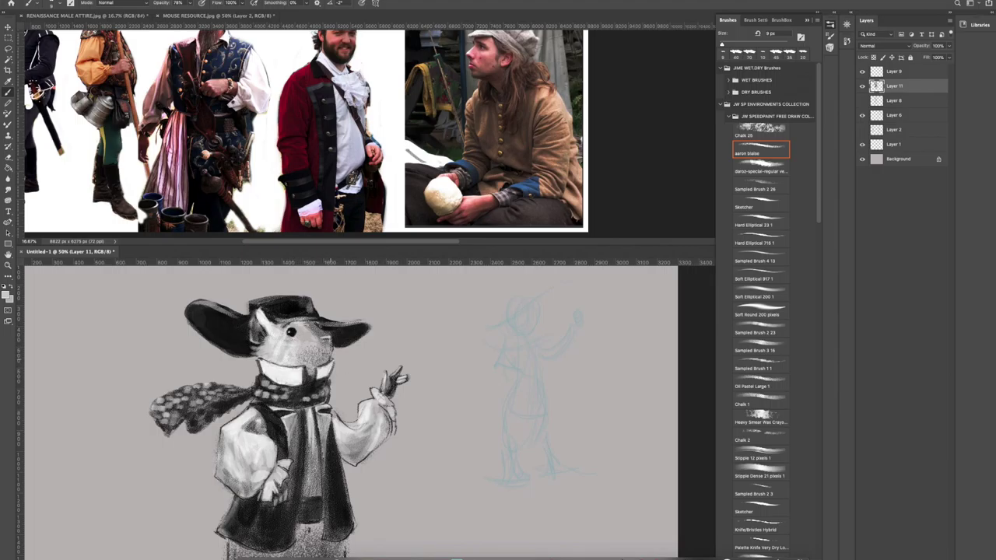
# Paint black accents on the hat crown, the brim over the muzzle and the edge beside the snout.
pyautogui.press('d')
pyautogui.click(314, 307)
pyautogui.press(']')
pyautogui.press(']')
pyautogui.press(']')
pyautogui.press(']')
pyautogui.moveTo(352, 325); pyautogui.dragTo(342, 326)
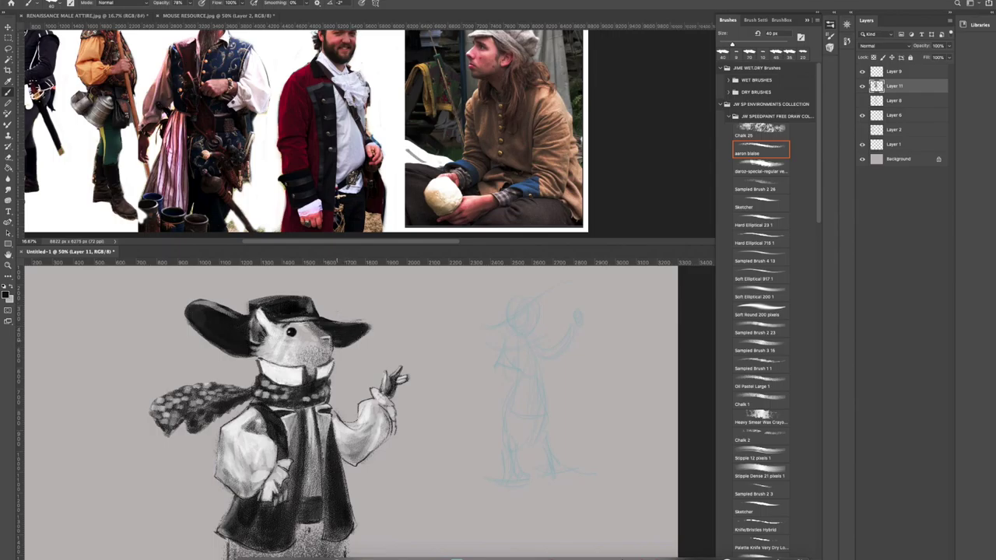
pyautogui.press('[')
pyautogui.press('[')
pyautogui.moveTo(346, 349); pyautogui.dragTo(335, 348)
# Shade the breeches darker in black with a 60 px brush, starting along their rear side.
pyautogui.scroll(-3, 367, 347)
pyautogui.scroll(-2, 362, 396)
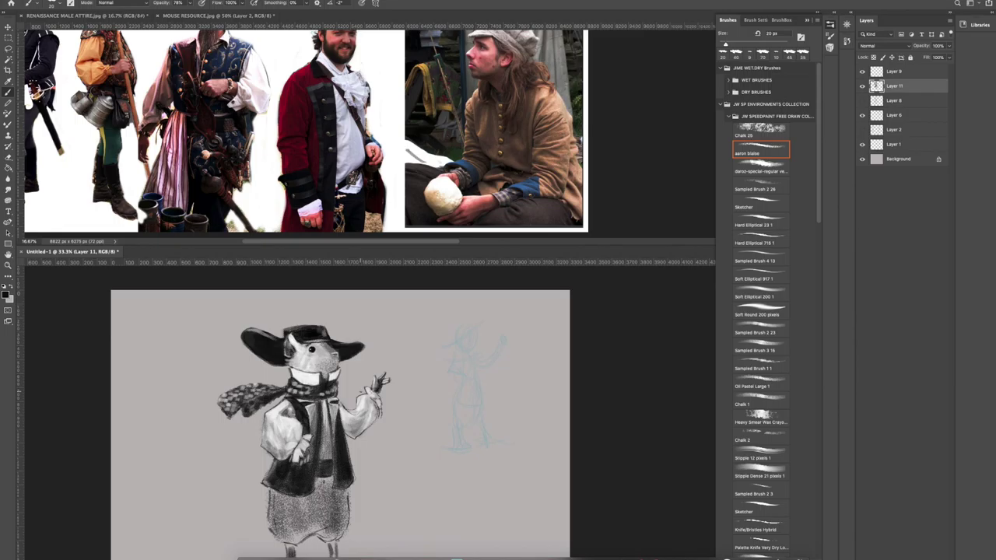
pyautogui.moveTo(358, 425); pyautogui.dragTo(307, 374)
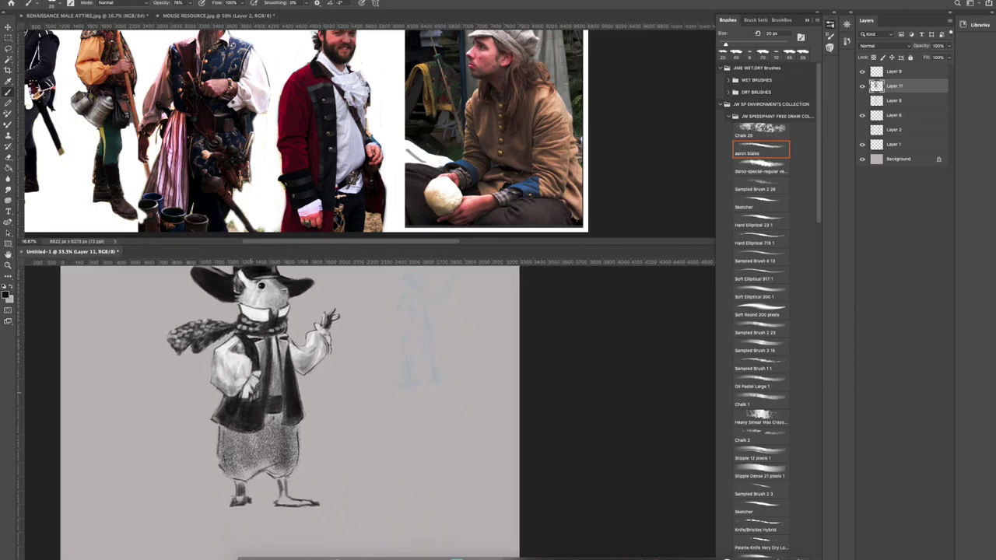
pyautogui.press(']')
pyautogui.press(']')
pyautogui.press(']')
pyautogui.press(']')
pyautogui.moveTo(224, 465)
pyautogui.mouseDown()
pyautogui.moveTo(271, 471)
pyautogui.moveTo(280, 456)
pyautogui.moveTo(241, 465)
pyautogui.moveTo(274, 445)
pyautogui.moveTo(284, 466)
pyautogui.moveTo(292, 433)
pyautogui.moveTo(294, 460)
pyautogui.moveTo(277, 475)
pyautogui.moveTo(266, 416)
pyautogui.moveTo(278, 442)
pyautogui.moveTo(253, 454)
pyautogui.moveTo(224, 444)
pyautogui.mouseUp()
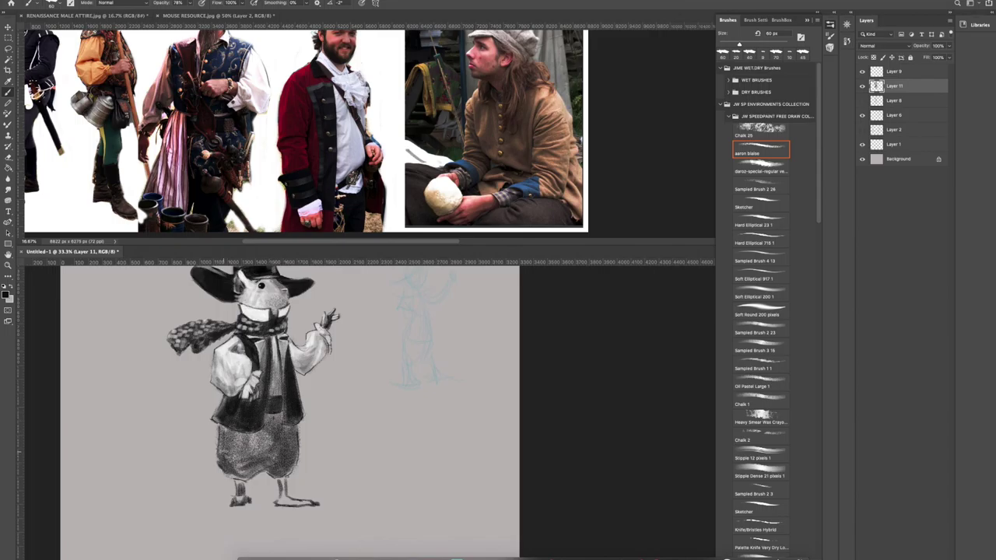
# Lighten the lower front of the shirt between the vest panels with a tone sampled from the sleeve and a 30 px brush.
pyautogui.keyDown('alt'); pyautogui.click(227, 347); pyautogui.keyUp('alt')
pyautogui.press('[')
pyautogui.press('[')
pyautogui.press('[')
pyautogui.moveTo(274, 396)
pyautogui.mouseDown()
pyautogui.moveTo(270, 408)
pyautogui.moveTo(281, 398)
pyautogui.mouseUp()
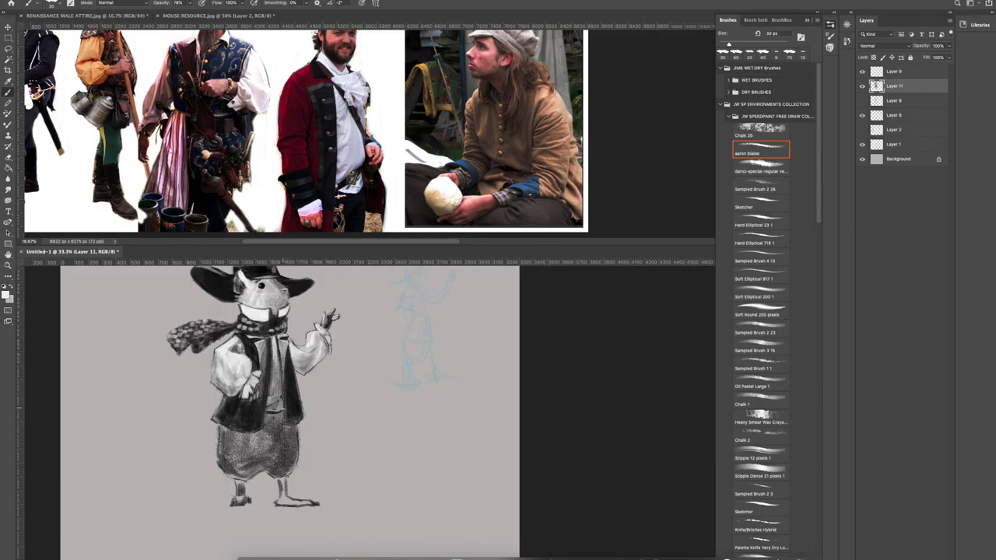
# Model the vest's lower panels and side edges with alternating white and black strokes, and shade the folds of the raised sleeve.
pyautogui.press('x')
pyautogui.moveTo(284, 385); pyautogui.dragTo(285, 422)
pyautogui.moveTo(266, 381)
pyautogui.mouseDown()
pyautogui.moveTo(264, 426)
pyautogui.moveTo(254, 433)
pyautogui.moveTo(237, 412)
pyautogui.moveTo(250, 403)
pyautogui.mouseUp()
pyautogui.press('x')
pyautogui.moveTo(228, 411); pyautogui.dragTo(221, 396)
pyautogui.moveTo(294, 408); pyautogui.dragTo(301, 394)
pyautogui.press('i')
pyautogui.press('b')
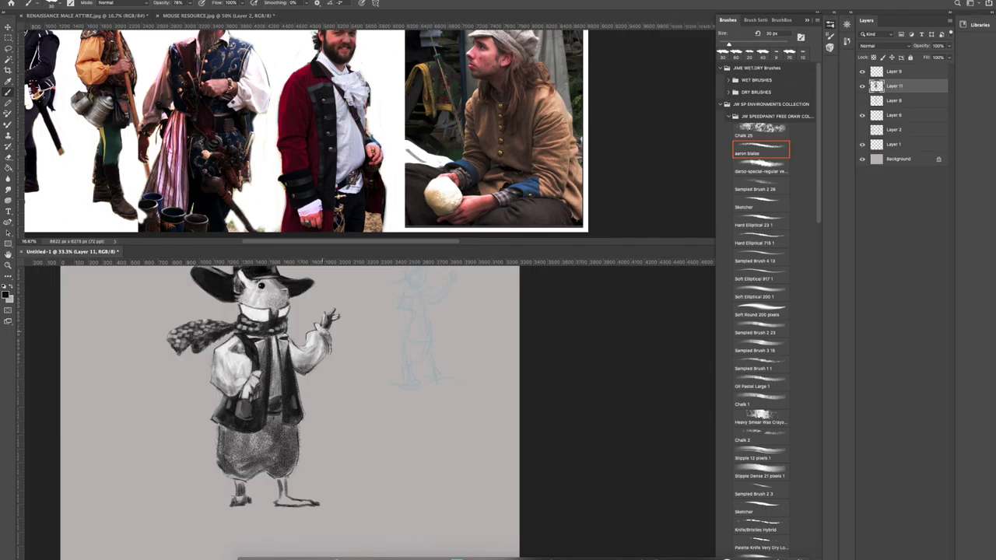
pyautogui.moveTo(314, 324); pyautogui.dragTo(325, 334)
# Paint a fine light pattern over the flying end of the scarf in white at 100% opacity with a 7 px brush.
pyautogui.click(189, 3)
pyautogui.moveTo(193, 13); pyautogui.dragTo(200, 14)
pyautogui.press(']')
pyautogui.press(']')
pyautogui.press(']')
pyautogui.press('[')
pyautogui.press('[')
pyautogui.press('[')
pyautogui.press('[')
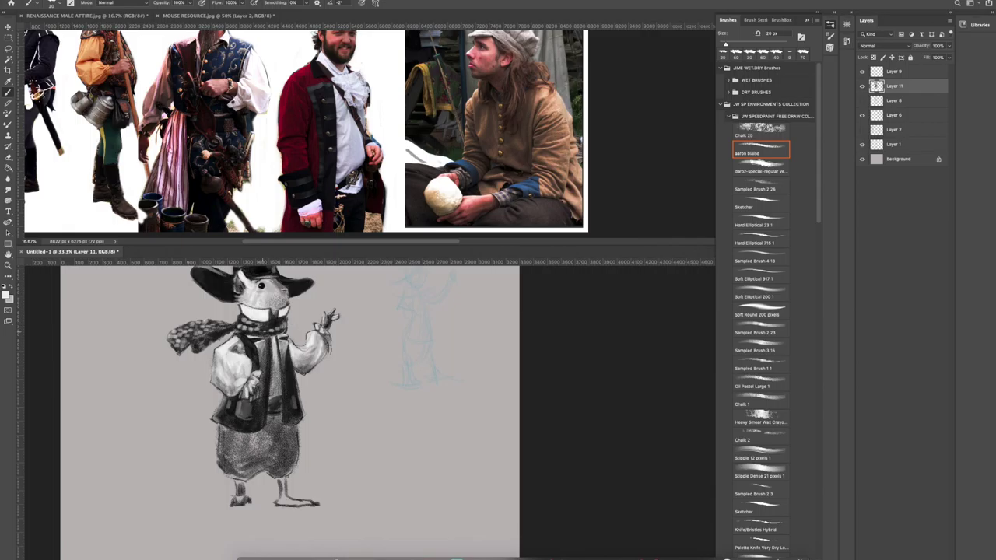
pyautogui.press('[')
pyautogui.press('[')
pyautogui.press('[')
pyautogui.press('[')
pyautogui.moveTo(183, 331)
pyautogui.mouseDown()
pyautogui.moveTo(226, 325)
pyautogui.moveTo(216, 324)
pyautogui.mouseUp()
pyautogui.moveTo(179, 352); pyautogui.dragTo(228, 325)
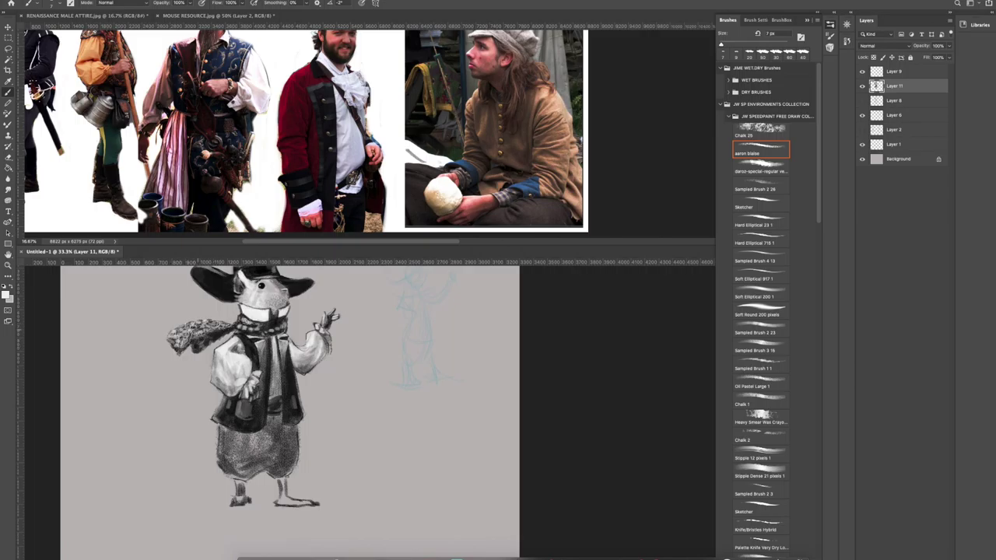
pyautogui.moveTo(175, 352)
pyautogui.mouseDown()
pyautogui.moveTo(227, 325)
pyautogui.moveTo(195, 346)
pyautogui.moveTo(210, 341)
pyautogui.mouseUp()
# Paint grey buttons down the vest's front panel with the background grey and a 30 px brush.
pyautogui.moveTo(337, 402); pyautogui.dragTo(365, 447)
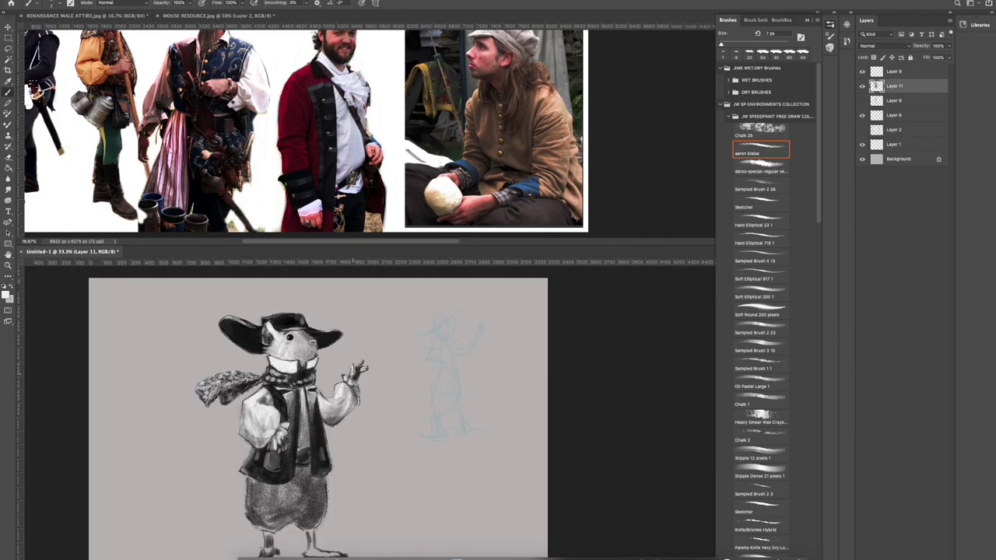
pyautogui.moveTo(372, 412); pyautogui.dragTo(319, 337)
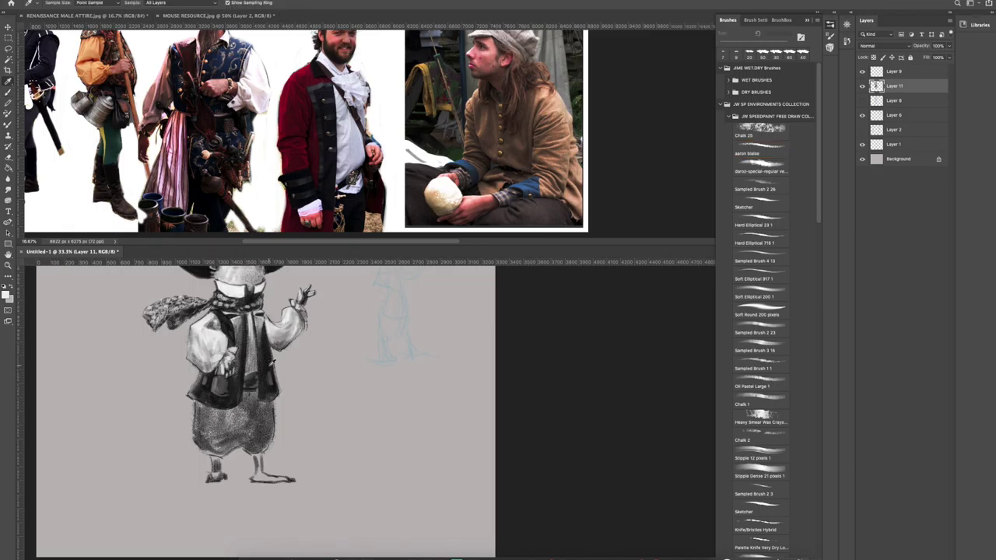
pyautogui.keyDown('alt'); pyautogui.click(143, 359); pyautogui.keyUp('alt')
pyautogui.press('[')
pyautogui.press('[')
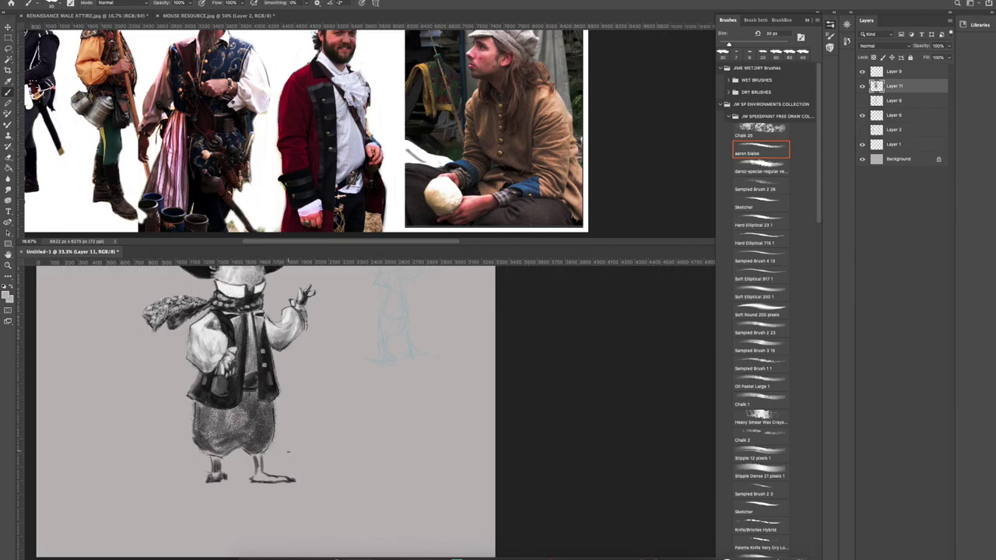
# Add small white highlights to the vest buttons with a much finer brush.
pyautogui.press('d')
pyautogui.press('x')
pyautogui.press('[')
pyautogui.press('[')
pyautogui.press('[')
pyautogui.press('[')
pyautogui.press('[')
pyautogui.press('[')
pyautogui.click(257, 299)
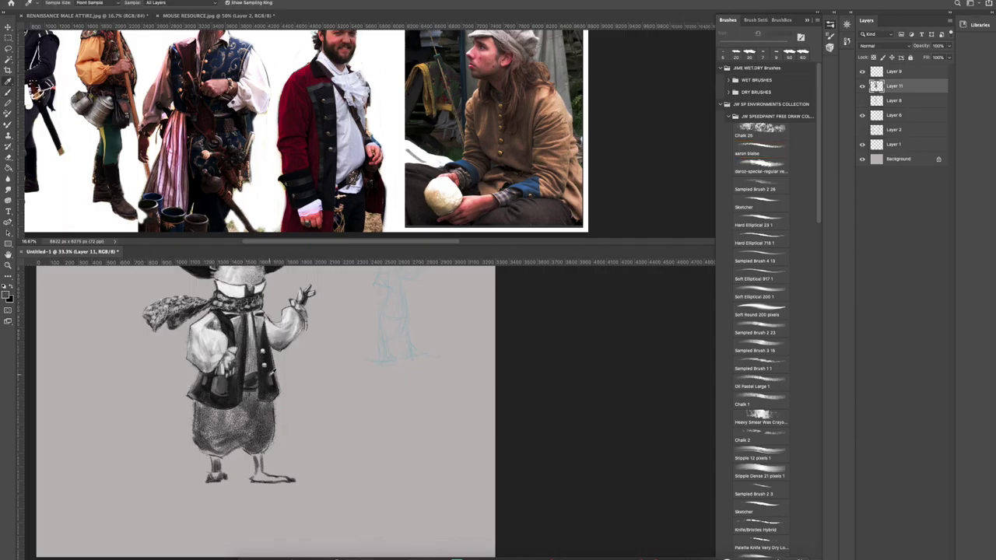
# Paint light edging along the vest's hem and a light cord across the shirt front, varying the brush size.
pyautogui.press(']')
pyautogui.press(']')
pyautogui.press(']')
pyautogui.press(']')
pyautogui.press(']')
pyautogui.press(']')
pyautogui.press(']')
pyautogui.press(']')
pyautogui.press(']')
pyautogui.press(']')
pyautogui.press(']')
pyautogui.press(']')
pyautogui.press('[')
pyautogui.press('[')
pyautogui.press('[')
pyautogui.press('[')
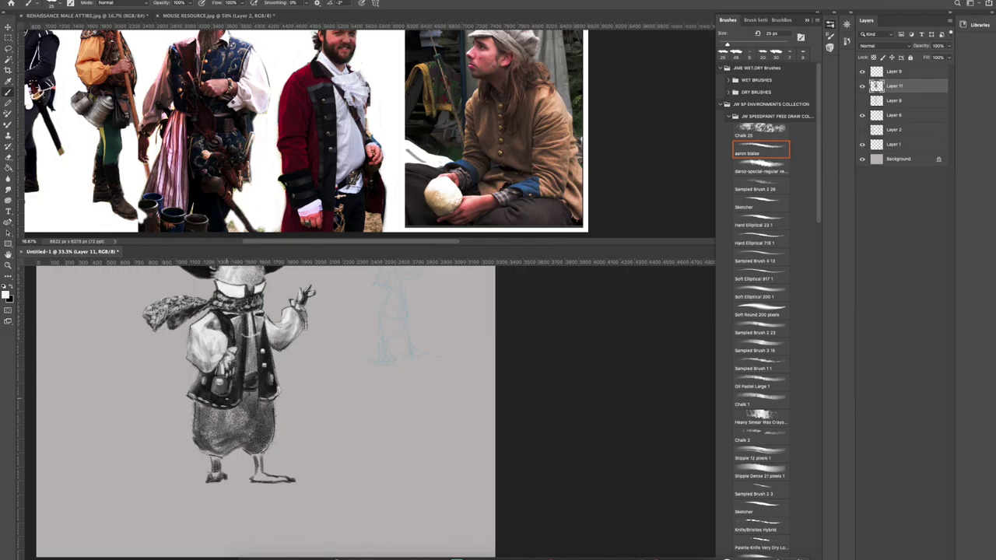
# Shade the white collar above the scarf in sampled black at 63% opacity with a 60 px brush.
pyautogui.keyDown('alt'); pyautogui.click(228, 394); pyautogui.keyUp('alt')
pyautogui.press('6')
pyautogui.press('3')
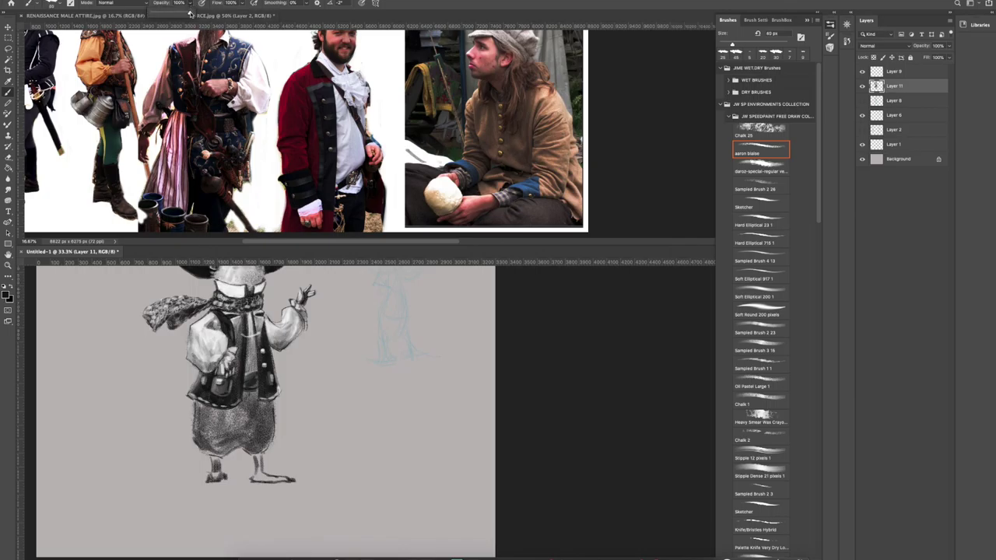
pyautogui.press(']')
pyautogui.press(']')
pyautogui.press(']')
pyautogui.press(']')
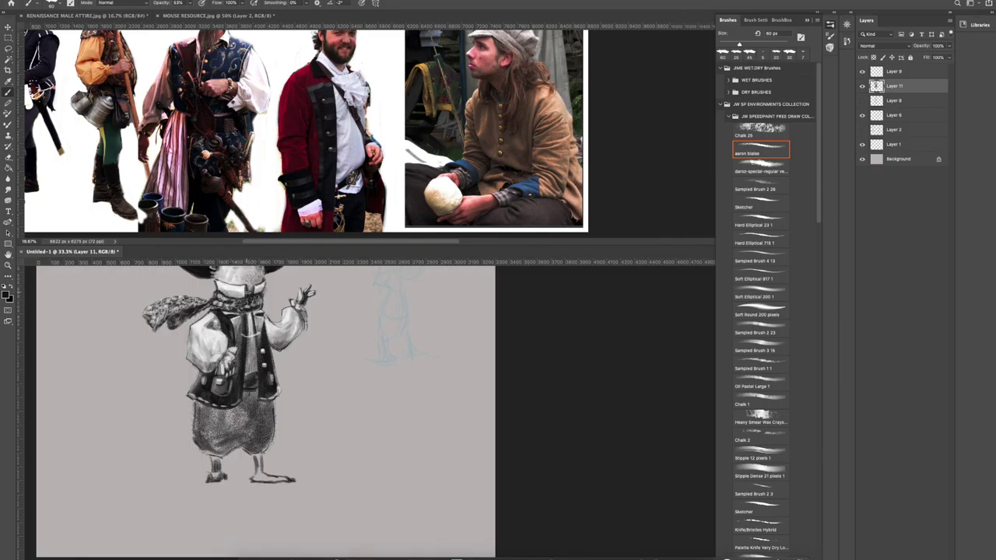
pyautogui.press('e')
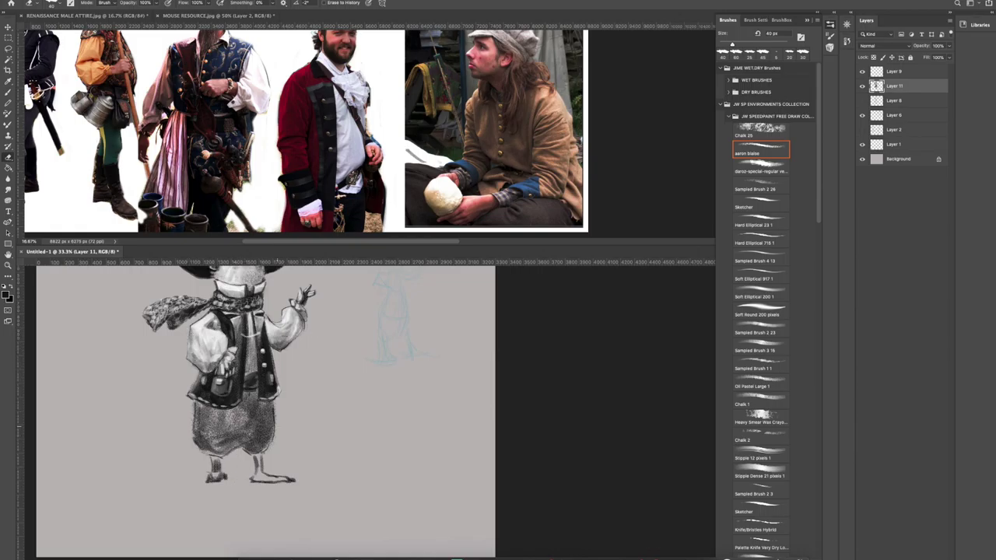
pyautogui.press('b')
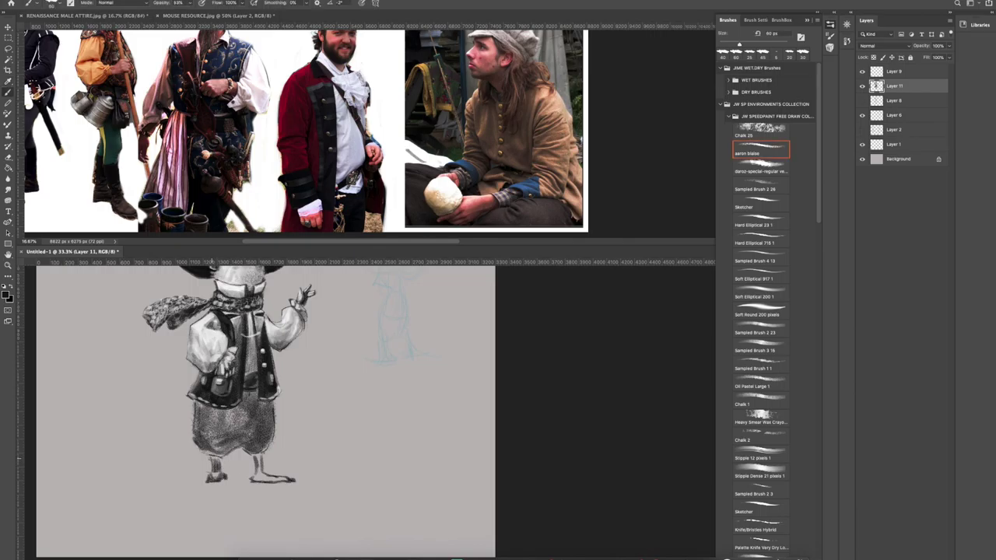
# Start darkening the rear foot in black and bring the rodents' feet into view in MOUSE RESOURCE.jpg.
pyautogui.moveTo(212, 476); pyautogui.dragTo(221, 479)
pyautogui.click(217, 15)
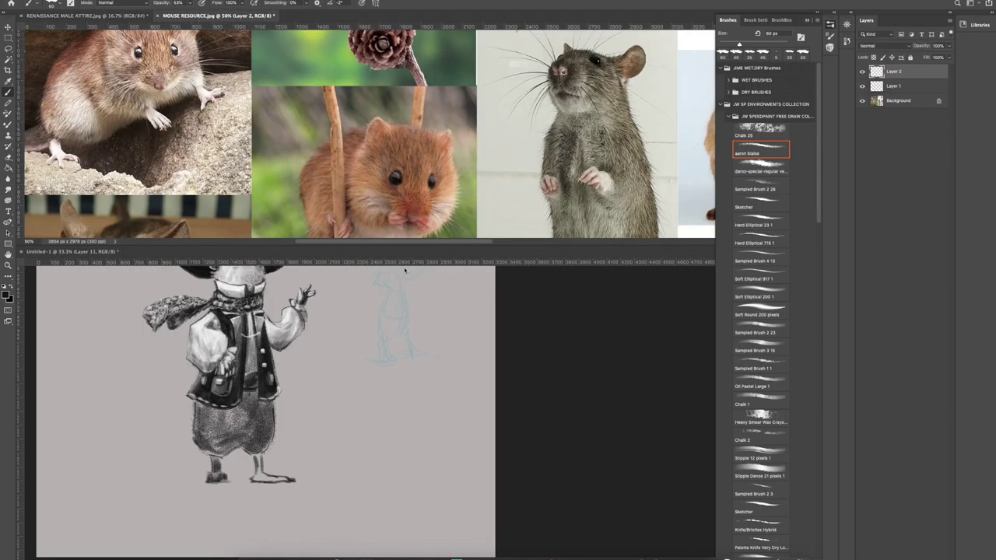
pyautogui.hscroll(5, 485, 205)
pyautogui.scroll(-3, 485, 206)
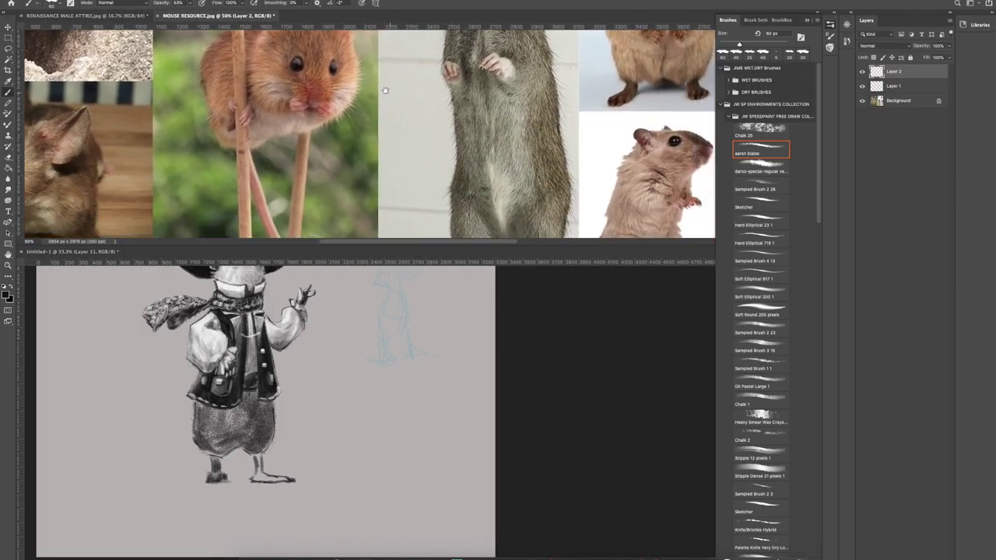
pyautogui.hscroll(2, 572, 176)
pyautogui.scroll(-2, 572, 176)
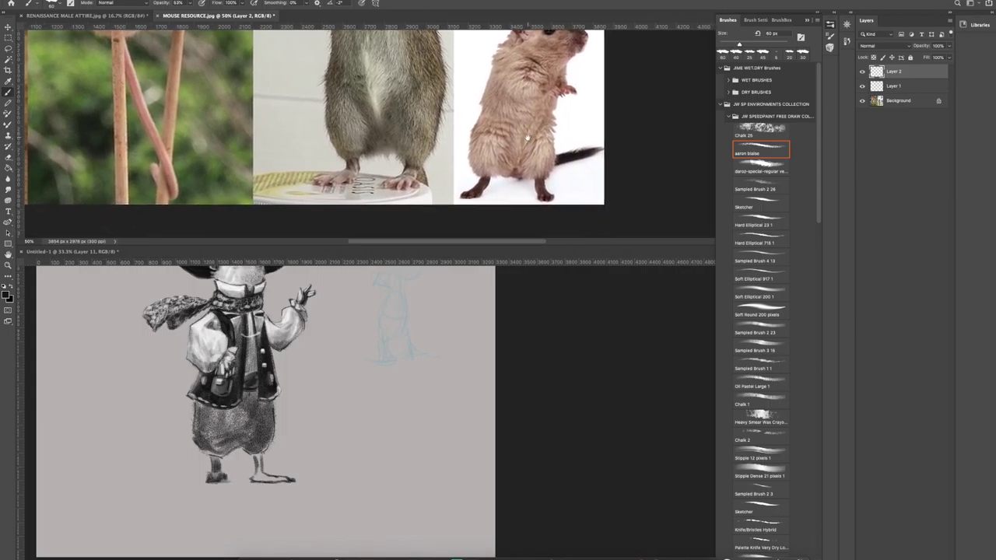
pyautogui.hscroll(3, 514, 190)
pyautogui.scroll(1, 515, 190)
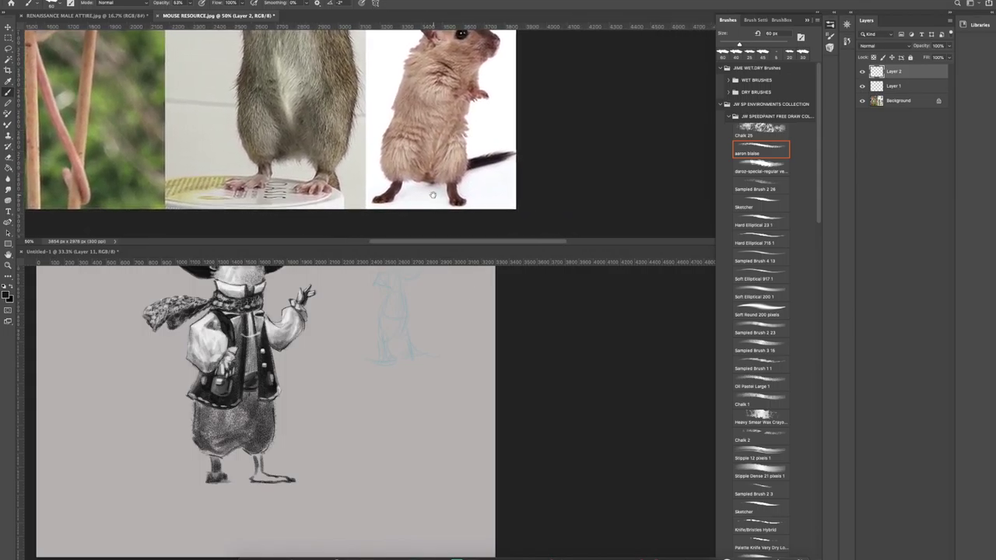
# Block in both feet and ankles in black with a 40 px brush.
pyautogui.click(210, 480)
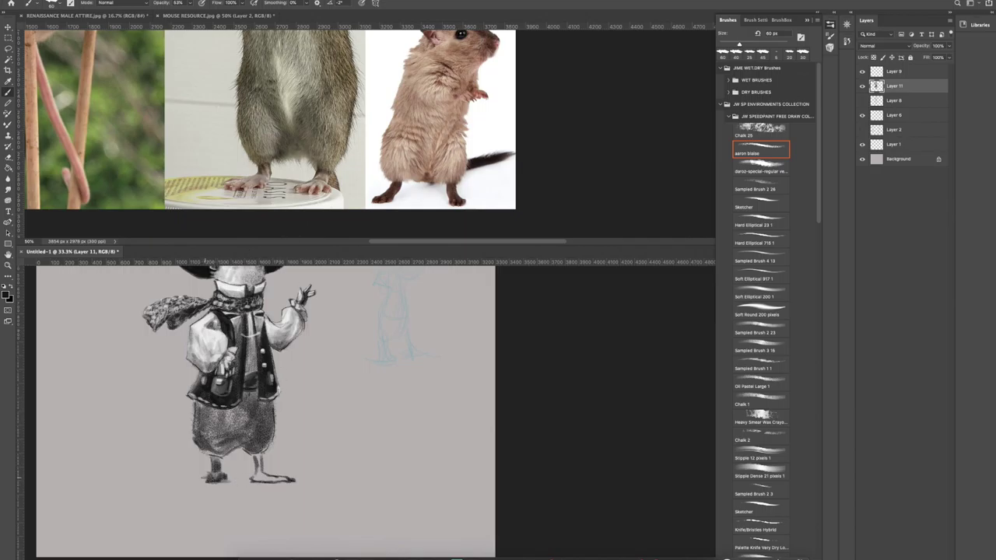
pyautogui.press('[')
pyautogui.press('[')
pyautogui.click(204, 476)
pyautogui.click(213, 476)
pyautogui.moveTo(255, 457)
pyautogui.mouseDown()
pyautogui.moveTo(254, 476)
pyautogui.moveTo(252, 455)
pyautogui.moveTo(266, 476)
pyautogui.moveTo(257, 478)
pyautogui.moveTo(294, 480)
pyautogui.moveTo(262, 481)
pyautogui.moveTo(257, 467)
pyautogui.moveTo(260, 476)
pyautogui.moveTo(221, 471)
pyautogui.moveTo(288, 468)
pyautogui.mouseUp()
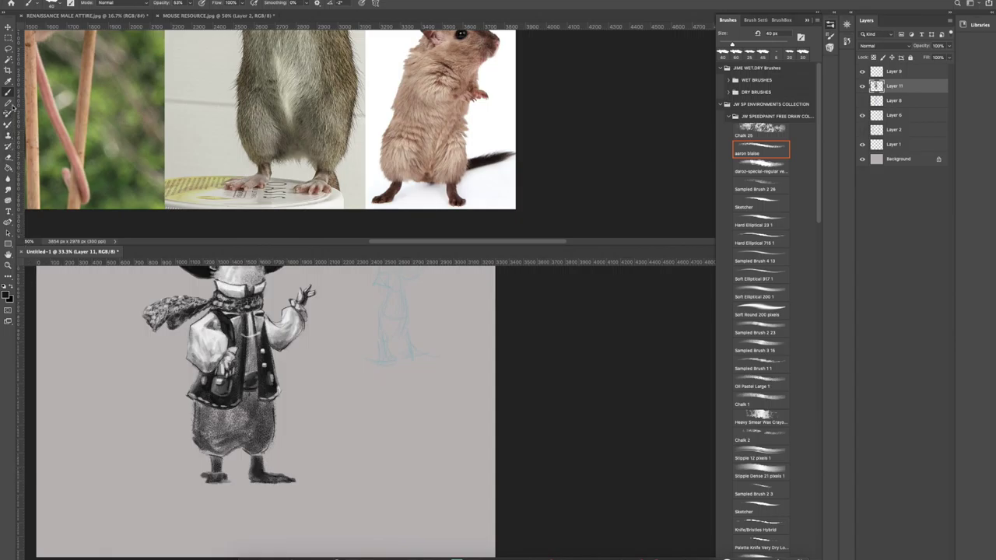
# Erase the excess paint around the ankles and feet to sharpen their outlines.
pyautogui.click(8, 156)
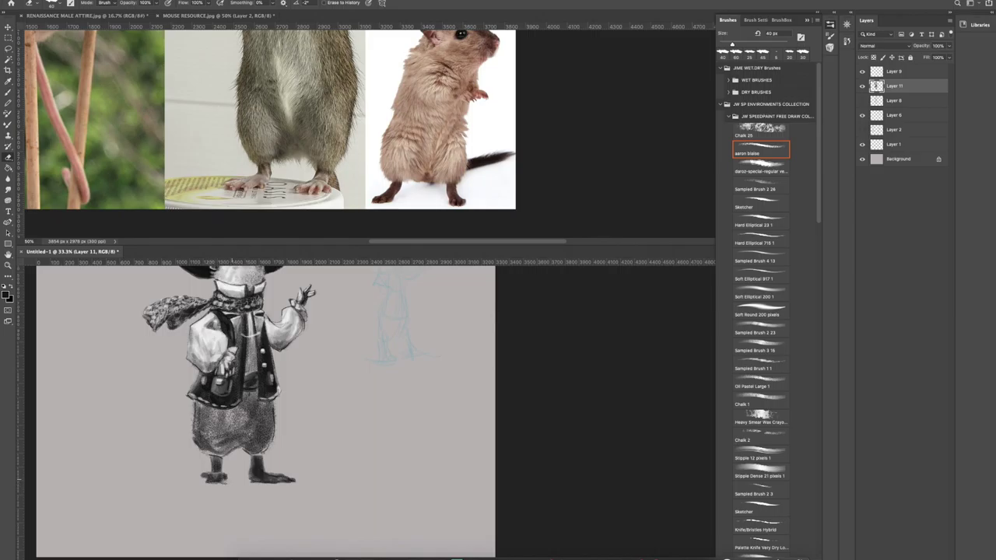
pyautogui.moveTo(238, 483); pyautogui.dragTo(248, 480)
pyautogui.moveTo(263, 461)
pyautogui.mouseDown()
pyautogui.moveTo(263, 484)
pyautogui.moveTo(289, 483)
pyautogui.mouseUp()
pyautogui.moveTo(248, 459)
pyautogui.mouseDown()
pyautogui.moveTo(249, 471)
pyautogui.moveTo(263, 458)
pyautogui.moveTo(263, 468)
pyautogui.mouseUp()
pyautogui.moveTo(204, 470); pyautogui.dragTo(208, 473)
# Highlight the toes and tops of the feet in white with a 30 px brush.
pyautogui.click(9, 102)
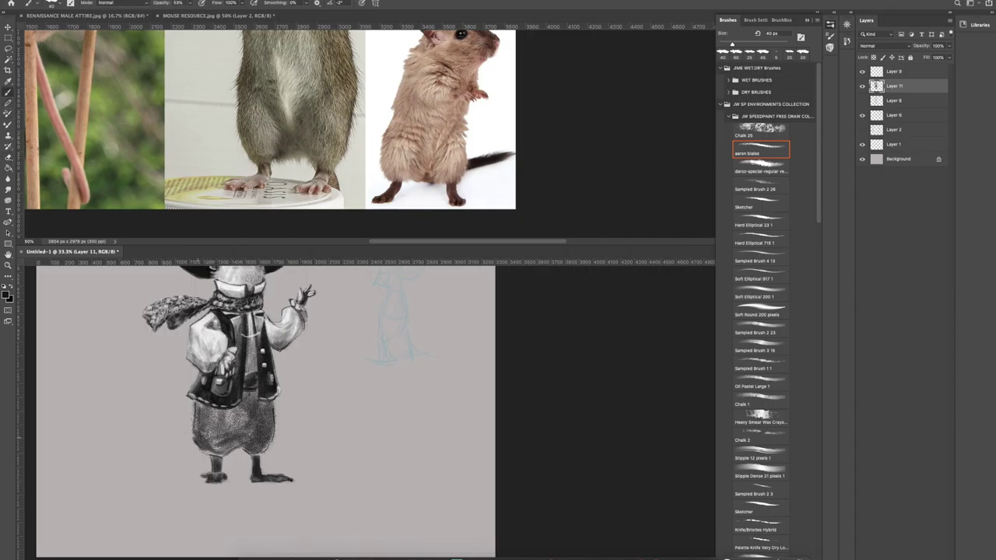
pyautogui.click(12, 288)
pyautogui.press('[')
pyautogui.press('[')
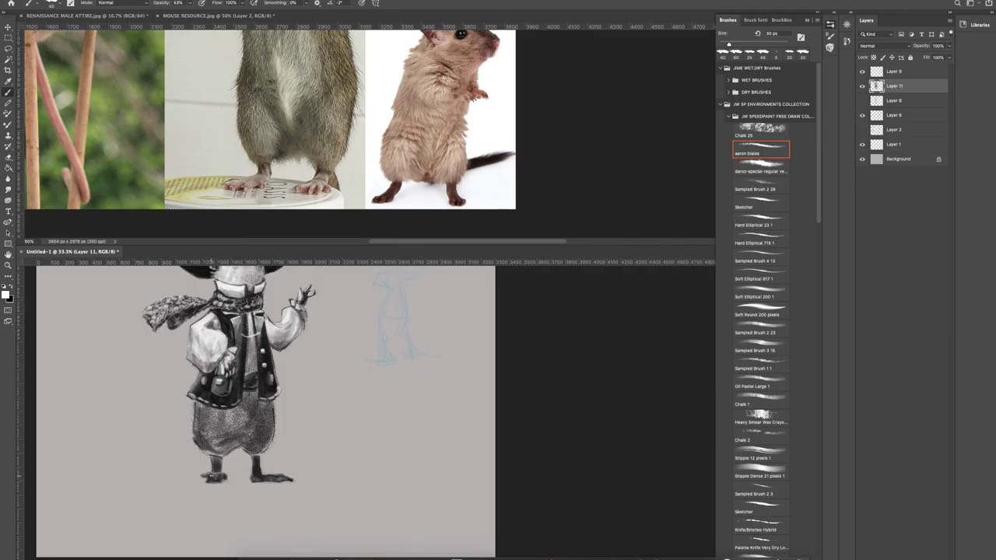
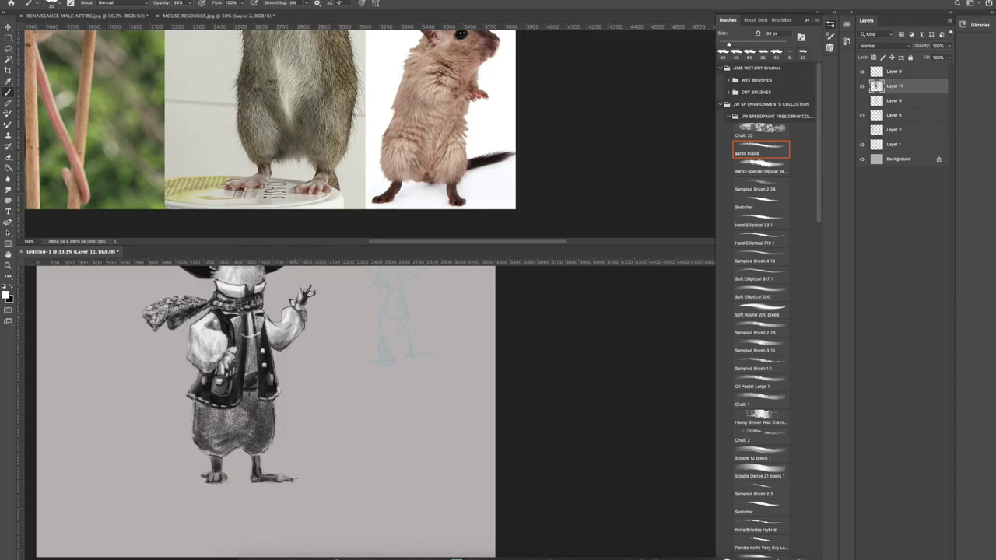
# Lighten the lower front of the breeches in white with a 70 px brush.
pyautogui.press(']')
pyautogui.press(']')
pyautogui.press(']')
pyautogui.press(']')
pyautogui.moveTo(237, 431)
pyautogui.mouseDown()
pyautogui.moveTo(258, 439)
pyautogui.moveTo(266, 430)
pyautogui.moveTo(226, 426)
pyautogui.moveTo(206, 440)
pyautogui.moveTo(207, 407)
pyautogui.moveTo(214, 427)
pyautogui.moveTo(257, 429)
pyautogui.moveTo(264, 414)
pyautogui.moveTo(266, 441)
pyautogui.mouseUp()
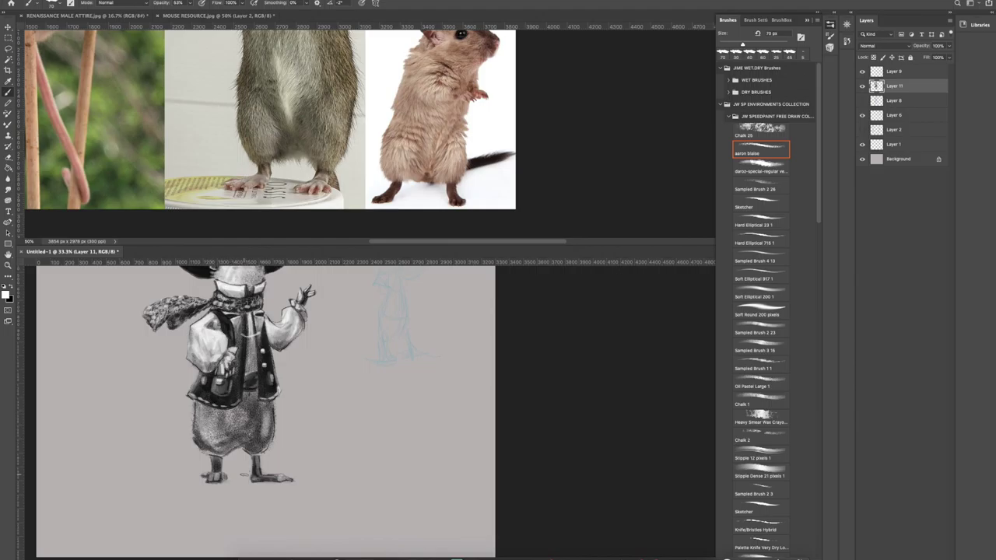
# Darken the lower hem and the front edge of the breeches in black.
pyautogui.press('x')
pyautogui.moveTo(219, 448)
pyautogui.mouseDown()
pyautogui.moveTo(207, 444)
pyautogui.moveTo(264, 444)
pyautogui.moveTo(225, 429)
pyautogui.moveTo(245, 421)
pyautogui.moveTo(198, 432)
pyautogui.moveTo(201, 408)
pyautogui.moveTo(253, 405)
pyautogui.moveTo(270, 418)
pyautogui.moveTo(207, 435)
pyautogui.moveTo(232, 420)
pyautogui.moveTo(264, 441)
pyautogui.moveTo(214, 443)
pyautogui.moveTo(224, 447)
pyautogui.mouseUp()
pyautogui.moveTo(278, 392)
pyautogui.mouseDown()
pyautogui.moveTo(212, 455)
pyautogui.moveTo(260, 458)
pyautogui.mouseUp()
# Define the toes with black accents using a 20 px brush.
pyautogui.press('[')
pyautogui.press('[')
pyautogui.press('[')
pyautogui.press('[')
pyautogui.press('[')
pyautogui.press('[')
pyautogui.press('[')
pyautogui.press('[')
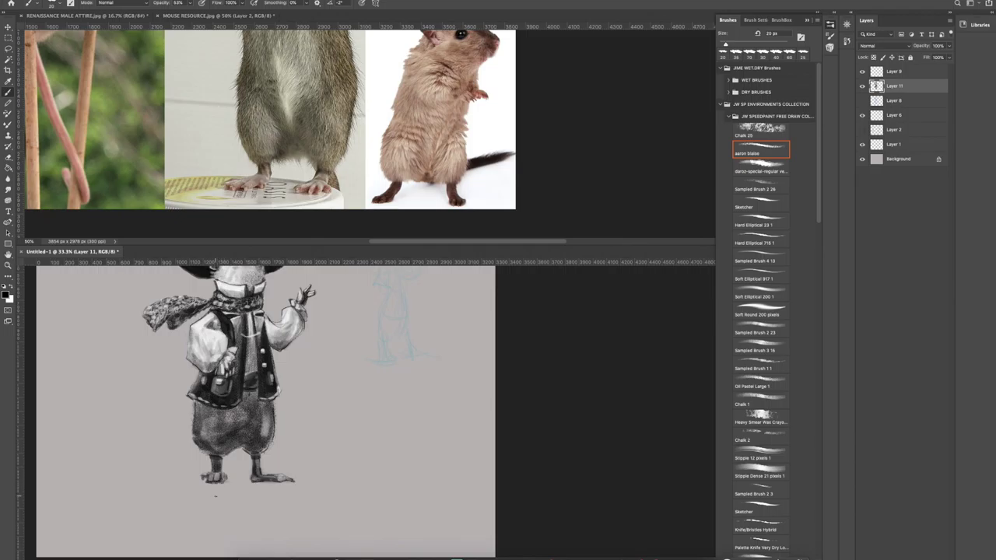
# Add white highlights to the folds above the breeches' lower hem and enlarge the brush to 45 px.
pyautogui.press('x')
pyautogui.moveTo(219, 451); pyautogui.dragTo(250, 439)
pyautogui.press(']')
pyautogui.press(']')
pyautogui.press(']')
pyautogui.press(']')
pyautogui.press(']')
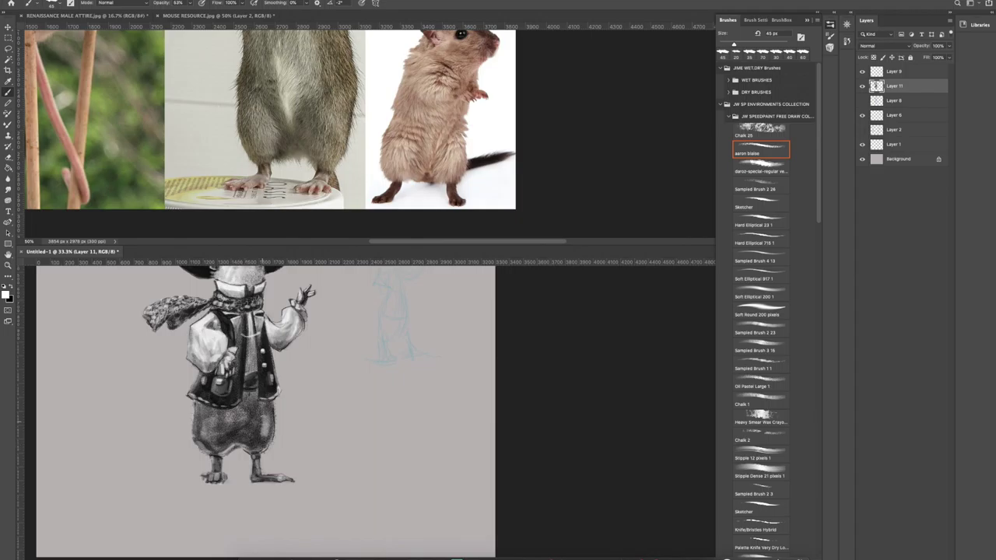
pyautogui.moveTo(278, 403); pyautogui.dragTo(277, 445)
pyautogui.moveTo(277, 406); pyautogui.dragTo(282, 442)
pyautogui.moveTo(307, 420)
pyautogui.mouseDown()
pyautogui.moveTo(370, 425)
pyautogui.moveTo(436, 406)
pyautogui.moveTo(379, 404)
pyautogui.moveTo(426, 359)
pyautogui.mouseUp()
pyautogui.moveTo(308, 374); pyautogui.dragTo(309, 414)
pyautogui.moveTo(307, 374); pyautogui.dragTo(321, 424)
pyautogui.moveTo(433, 406)
pyautogui.mouseDown()
pyautogui.moveTo(424, 356)
pyautogui.moveTo(454, 391)
pyautogui.mouseUp()
pyautogui.hotkey('ctrl', 'z')
pyautogui.hotkey('ctrl', 'z')
pyautogui.hotkey('ctrl', 'z')
pyautogui.hotkey('ctrl', 'z')
pyautogui.hotkey('ctrl', 'z')
pyautogui.hotkey('ctrl', 'z')
pyautogui.hotkey('ctrl', 'z')
pyautogui.hotkey('ctrl', 'z')
# Rework the rear side of the breeches in black and bring the full figures into view in RENAISSANCE MALE ATTIRE.jpg.
pyautogui.moveTo(201, 448)
pyautogui.mouseDown()
pyautogui.moveTo(201, 407)
pyautogui.moveTo(199, 445)
pyautogui.mouseUp()
pyautogui.press('x')
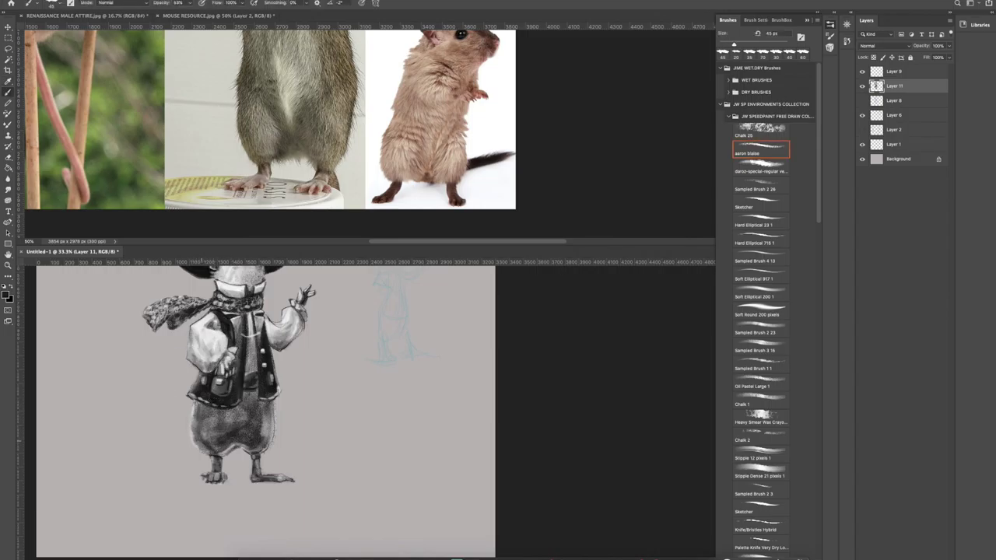
pyautogui.moveTo(201, 405)
pyautogui.mouseDown()
pyautogui.moveTo(210, 437)
pyautogui.moveTo(233, 449)
pyautogui.mouseUp()
pyautogui.click(218, 15)
pyautogui.click(117, 15)
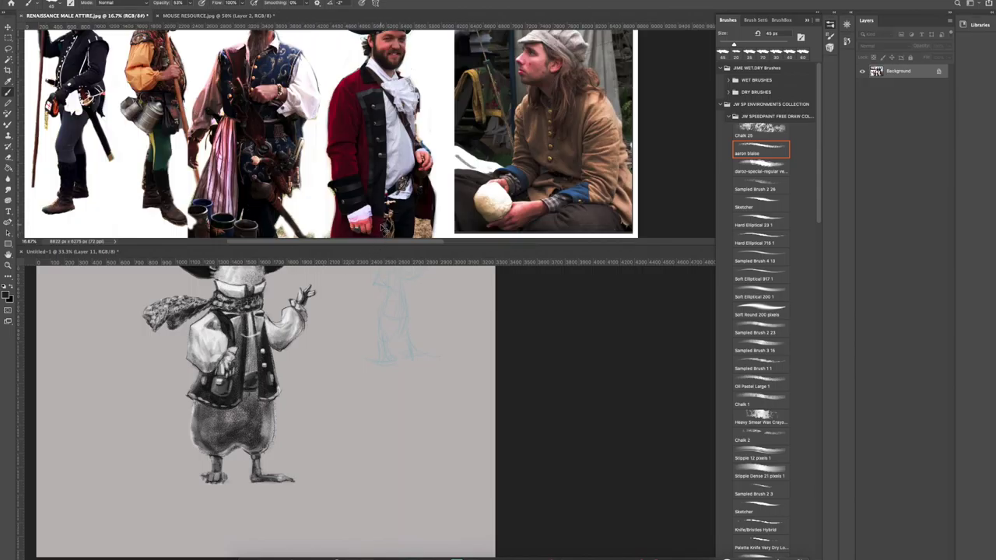
pyautogui.scroll(1, 383, 230)
pyautogui.scroll(-2, 383, 230)
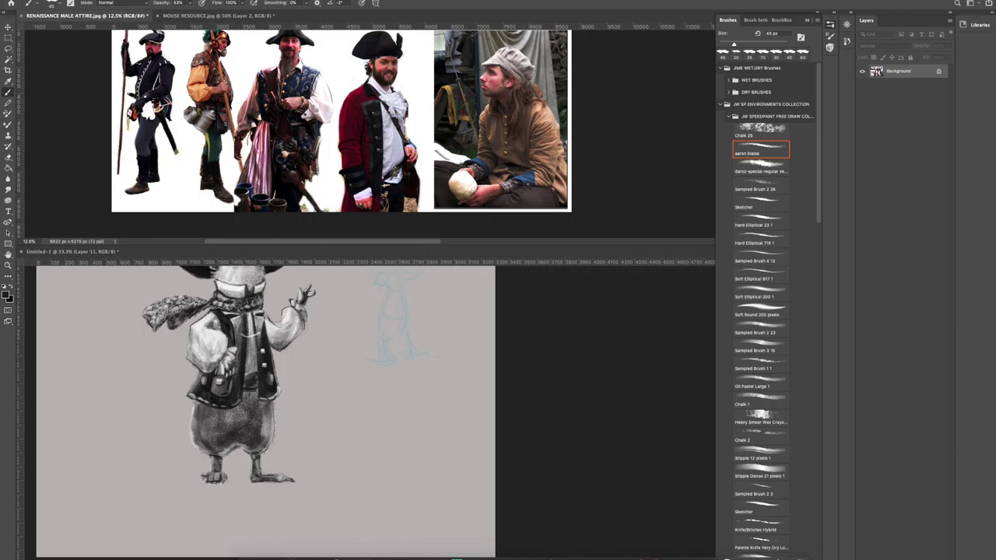
# Deepen the folds at the breeches' hem and waist and touch up the shirt front with a 30 px brush at 82% opacity.
pyautogui.click(227, 450)
pyautogui.press('[')
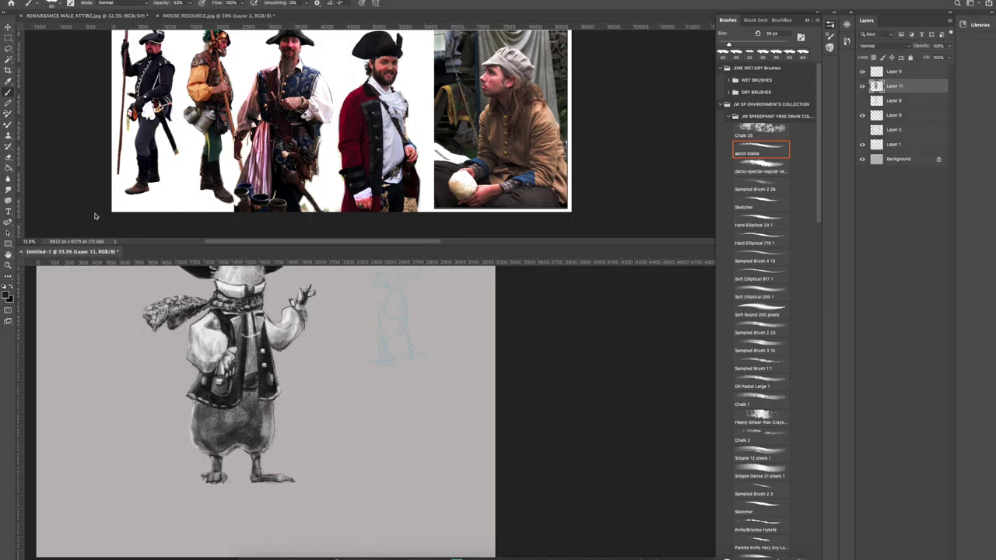
pyautogui.click(189, 4)
pyautogui.moveTo(189, 4); pyautogui.dragTo(200, 14)
pyautogui.moveTo(222, 447); pyautogui.dragTo(254, 443)
pyautogui.moveTo(196, 404); pyautogui.dragTo(219, 414)
pyautogui.moveTo(246, 372)
pyautogui.mouseDown()
pyautogui.moveTo(249, 347)
pyautogui.moveTo(255, 356)
pyautogui.moveTo(283, 345)
pyautogui.mouseUp()
pyautogui.moveTo(256, 471)
pyautogui.mouseDown()
pyautogui.moveTo(269, 433)
pyautogui.moveTo(222, 447)
pyautogui.moveTo(251, 437)
pyautogui.moveTo(211, 426)
pyautogui.moveTo(260, 450)
pyautogui.moveTo(255, 440)
pyautogui.moveTo(199, 446)
pyautogui.mouseUp()
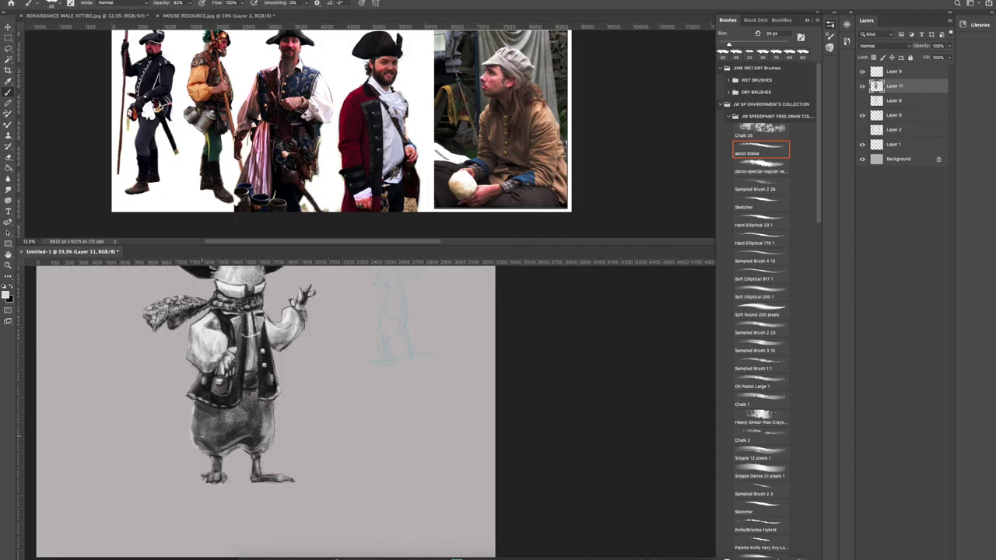
# Lighten the rear side of the breeches with a light grey and a 70 px brush.
pyautogui.press(']')
pyautogui.press(']')
pyautogui.press(']')
pyautogui.press(']')
pyautogui.moveTo(198, 414)
pyautogui.mouseDown()
pyautogui.moveTo(205, 444)
pyautogui.moveTo(226, 440)
pyautogui.mouseUp()
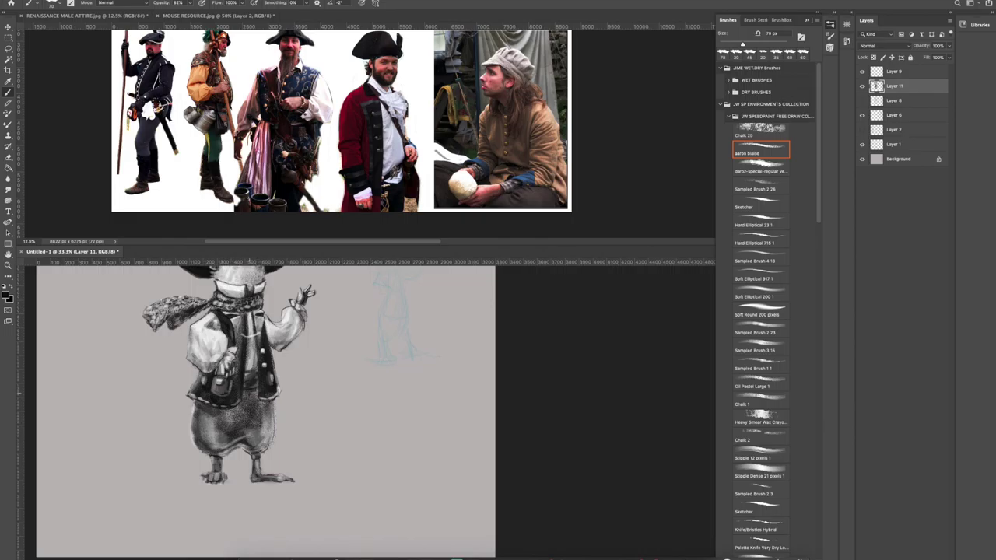
# Shade the front side of the breeches in black with a 45 px brush.
pyautogui.press(']')
pyautogui.press('[')
pyautogui.press('[')
pyautogui.press('[')
pyautogui.moveTo(265, 404); pyautogui.dragTo(264, 439)
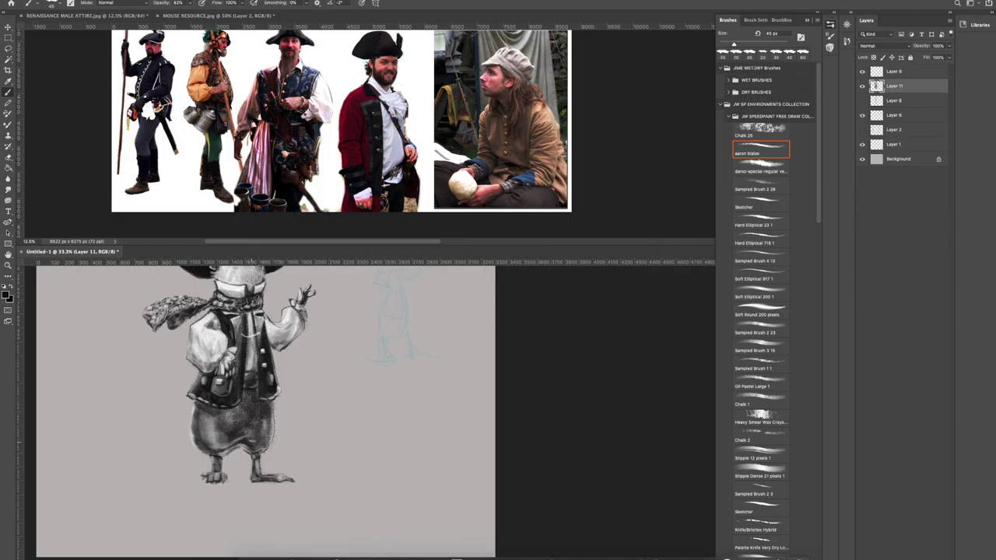
# Zoom out to the whole character and add a new layer above the painting.
pyautogui.moveTo(193, 354)
pyautogui.mouseDown()
pyautogui.moveTo(204, 363)
pyautogui.moveTo(199, 354)
pyautogui.moveTo(230, 355)
pyautogui.mouseUp()
pyautogui.hotkey('ctrl', '-')
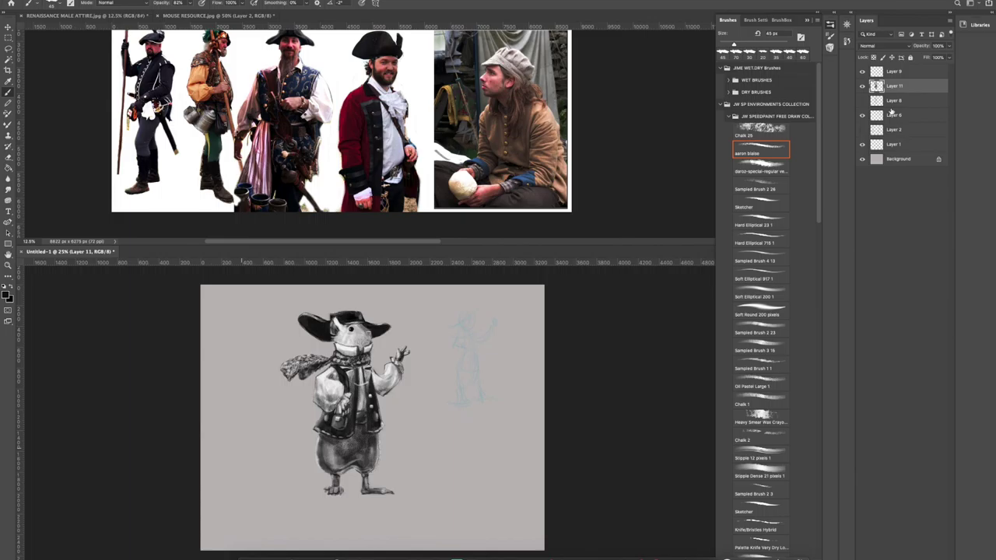
pyautogui.hotkey('ctrl', 'shift', 'alt', 'n')
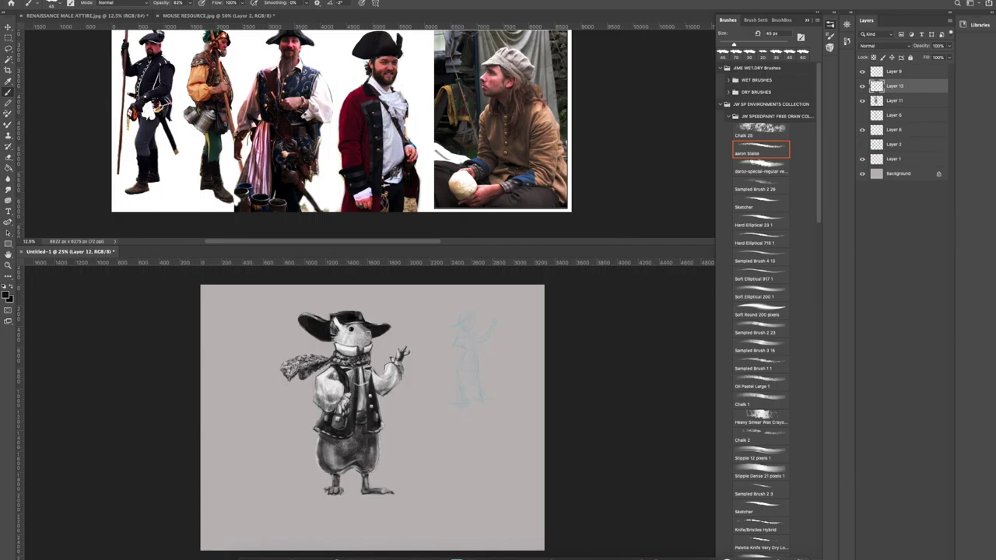
# Move the new layer beneath the character painting and paint a wide black ground shadow under the feet with a 150 px brush.
pyautogui.hotkey('ctrl', '[')
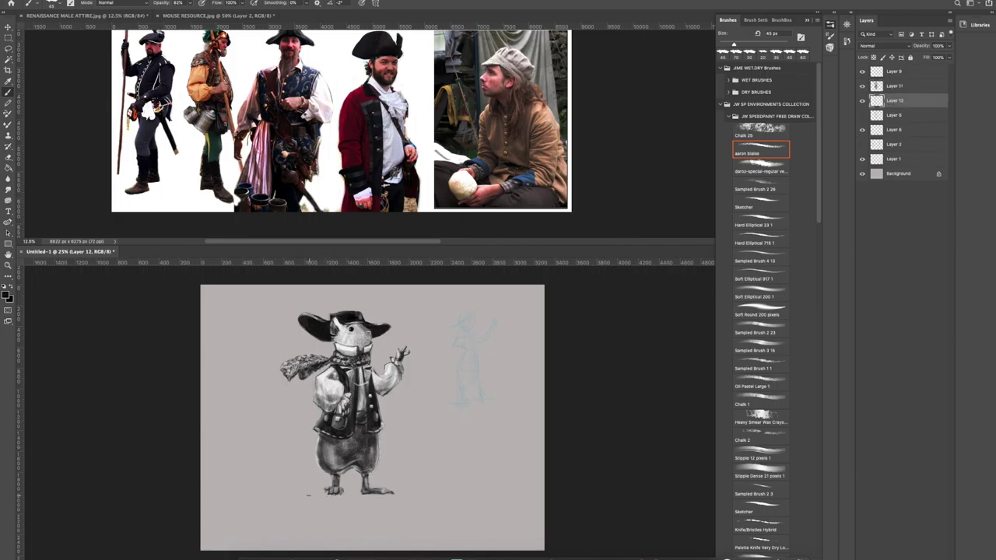
pyautogui.press(']')
pyautogui.press(']')
pyautogui.press(']')
pyautogui.press(']')
pyautogui.moveTo(335, 494)
pyautogui.mouseDown()
pyautogui.moveTo(271, 496)
pyautogui.moveTo(448, 494)
pyautogui.moveTo(217, 495)
pyautogui.moveTo(466, 495)
pyautogui.moveTo(300, 492)
pyautogui.moveTo(405, 497)
pyautogui.moveTo(318, 493)
pyautogui.moveTo(389, 495)
pyautogui.mouseUp()
pyautogui.hotkey('ctrl', 'z')
pyautogui.press(']')
pyautogui.press(']')
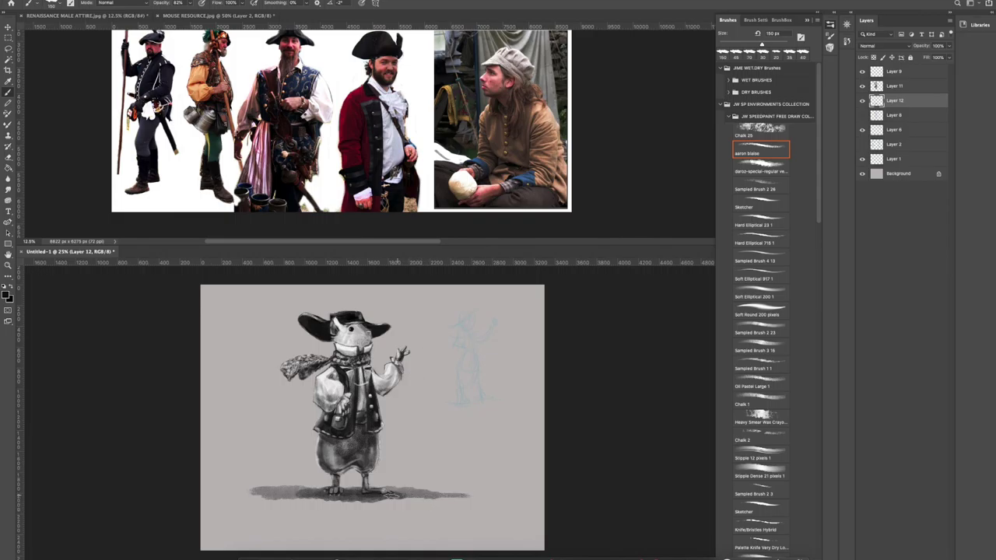
# Show the whole MOUSE RESOURCE.jpg reference sheet at 16.7% zoom and return to the character painting.
pyautogui.click(136, 18)
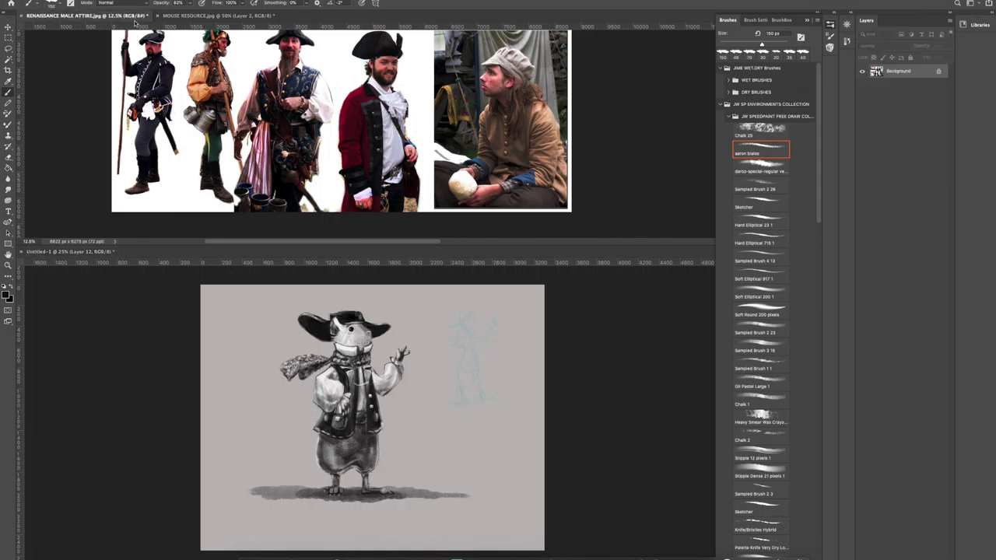
pyautogui.click(238, 16)
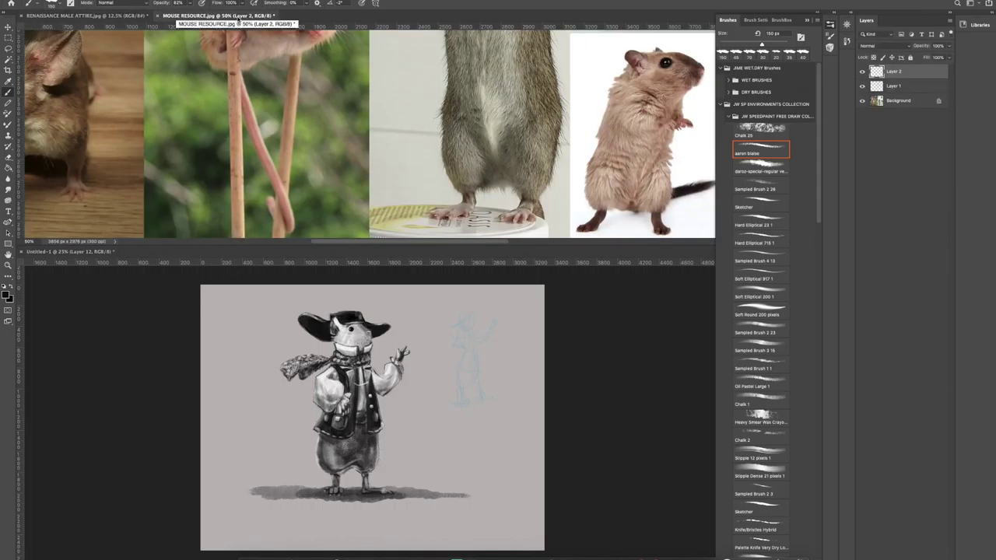
pyautogui.hotkey('ctrl', '-')
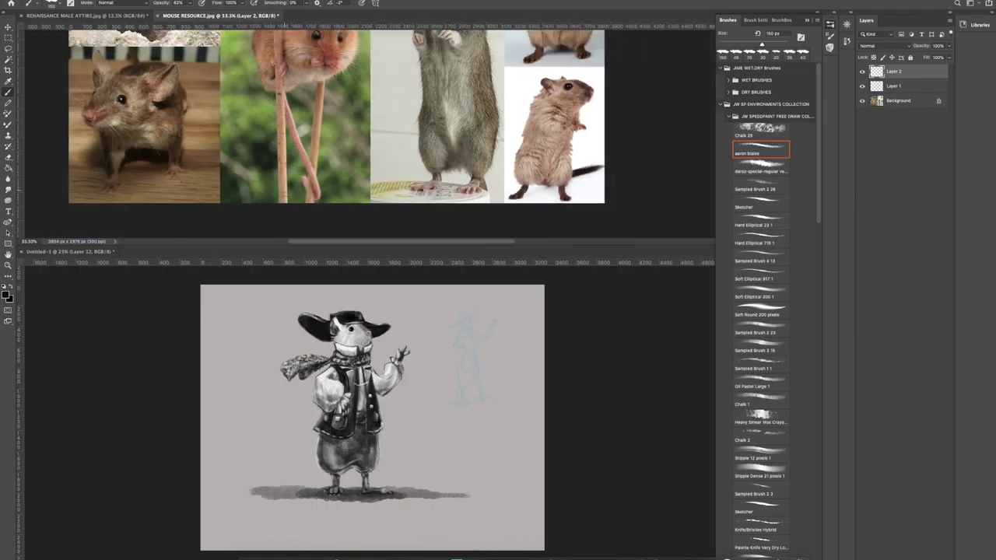
pyautogui.hotkey('ctrl', '-')
pyautogui.hotkey('ctrl', '-')
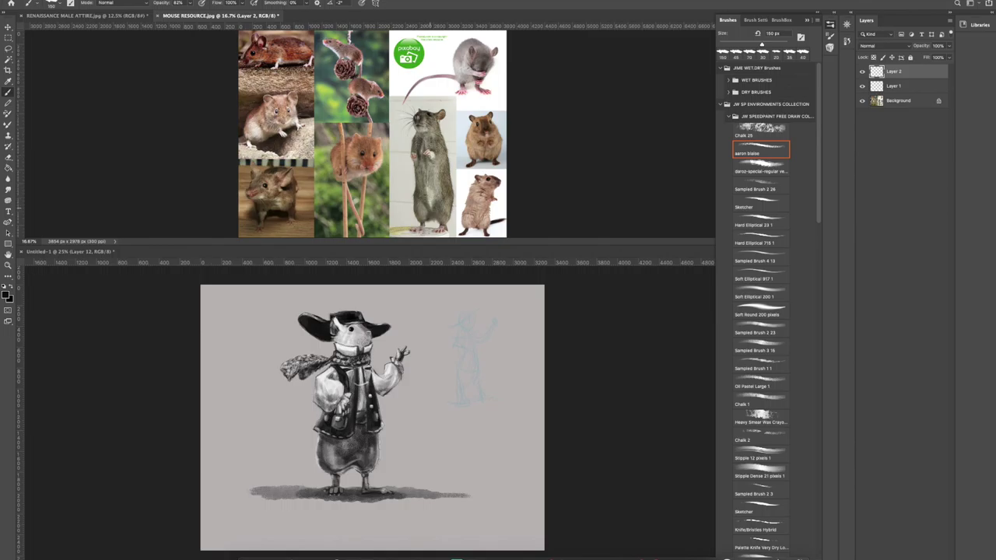
pyautogui.click(322, 441)
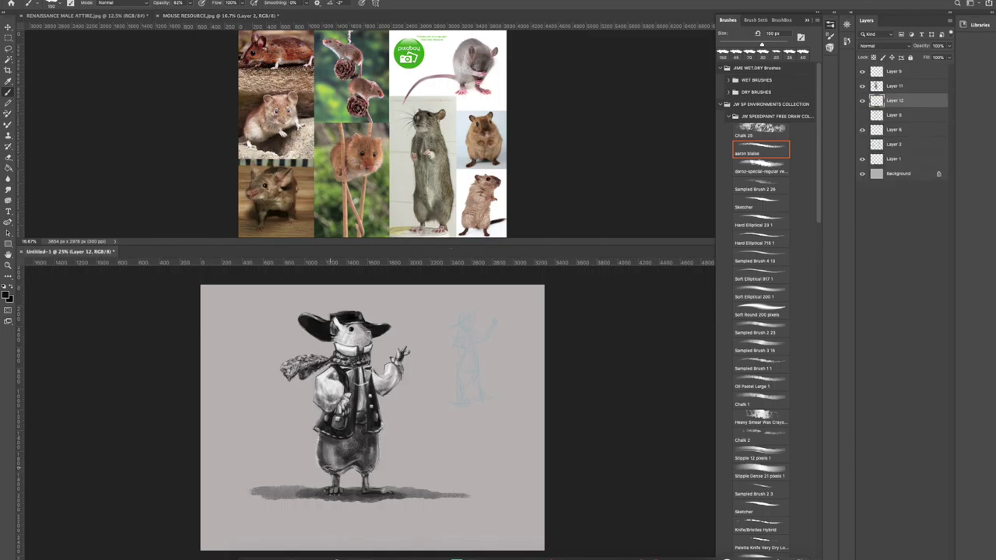
# Reduce the brush to 50 px and add a new layer between the ground shadow and the character.
pyautogui.press('[')
pyautogui.press('[')
pyautogui.press('[')
pyautogui.press('[')
pyautogui.click(921, 547)
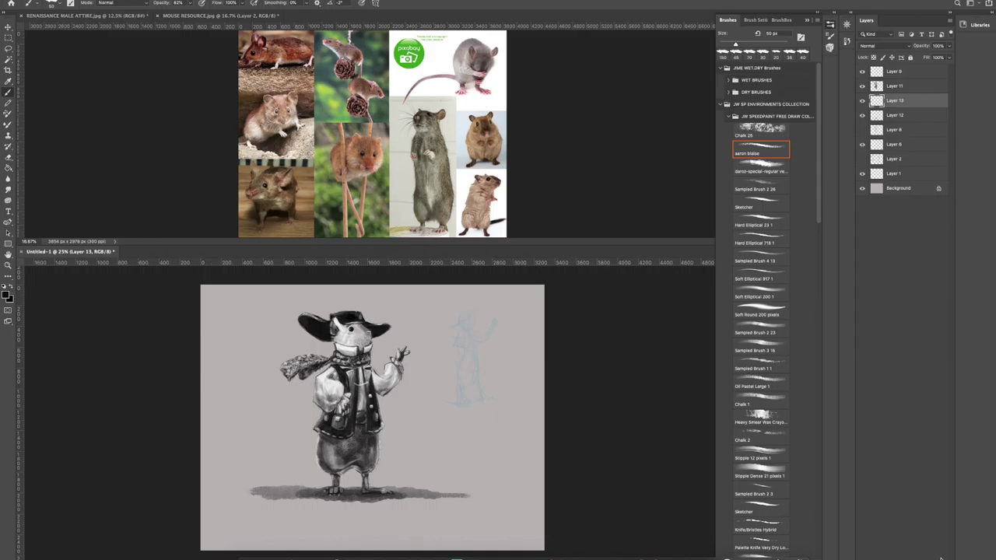
pyautogui.click(861, 86)
pyautogui.click(862, 86)
# Try several long sweeping tail curves extending from the rear of the breeches.
pyautogui.moveTo(313, 453)
pyautogui.mouseDown()
pyautogui.moveTo(247, 506)
pyautogui.moveTo(487, 467)
pyautogui.mouseUp()
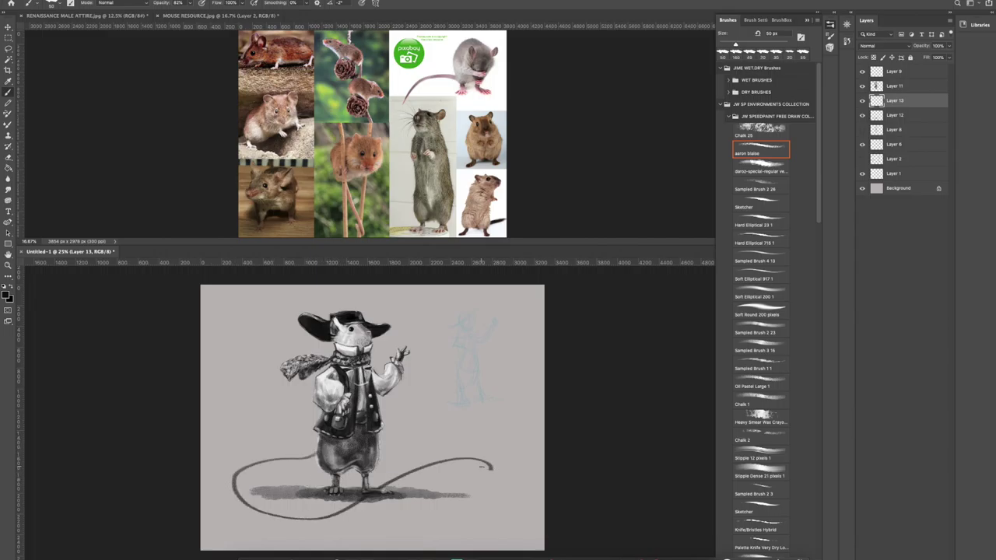
pyautogui.moveTo(312, 294)
pyautogui.mouseDown()
pyautogui.moveTo(289, 293)
pyautogui.moveTo(286, 326)
pyautogui.moveTo(422, 317)
pyautogui.moveTo(393, 301)
pyautogui.mouseUp()
pyautogui.hotkey('ctrl', 'z')
pyautogui.moveTo(273, 398)
pyautogui.mouseDown()
pyautogui.moveTo(342, 414)
pyautogui.moveTo(407, 310)
pyautogui.mouseUp()
pyautogui.hotkey('ctrl', 'z')
pyautogui.hotkey('ctrl', 'z')
pyautogui.moveTo(316, 445)
pyautogui.mouseDown()
pyautogui.moveTo(248, 459)
pyautogui.moveTo(242, 472)
pyautogui.moveTo(288, 468)
pyautogui.moveTo(384, 491)
pyautogui.moveTo(483, 459)
pyautogui.mouseUp()
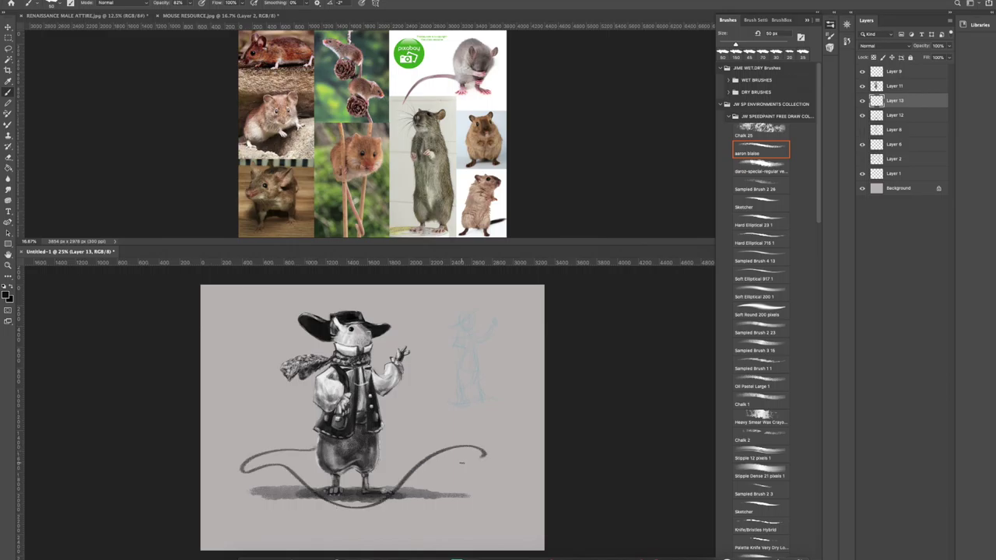
pyautogui.hotkey('ctrl', 'z')
pyautogui.moveTo(297, 447); pyautogui.dragTo(242, 473)
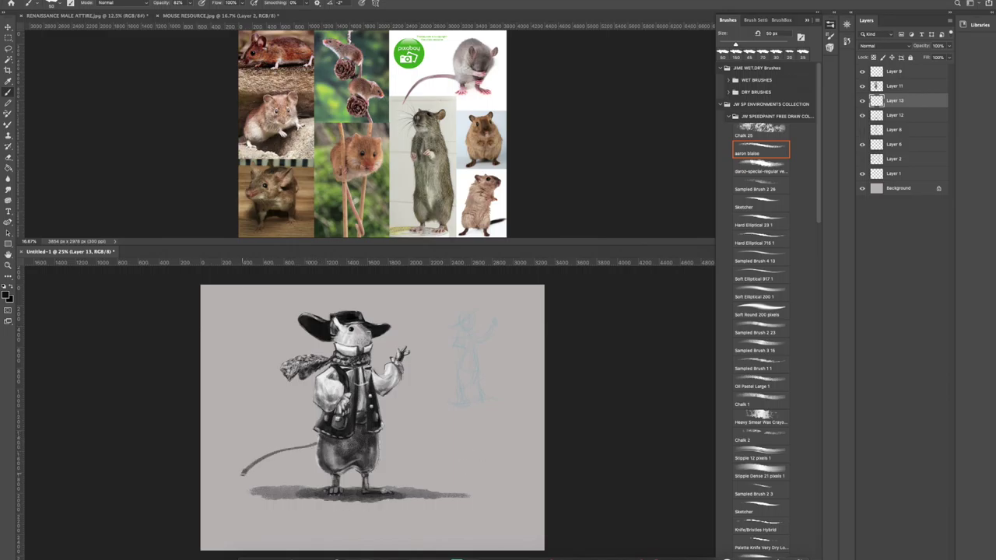
pyautogui.hotkey('ctrl', 'z')
pyautogui.moveTo(346, 445)
pyautogui.mouseDown()
pyautogui.moveTo(428, 430)
pyautogui.moveTo(504, 452)
pyautogui.mouseUp()
pyautogui.hotkey('ctrl', 'z')
pyautogui.moveTo(288, 298)
pyautogui.mouseDown()
pyautogui.moveTo(323, 306)
pyautogui.moveTo(414, 287)
pyautogui.mouseUp()
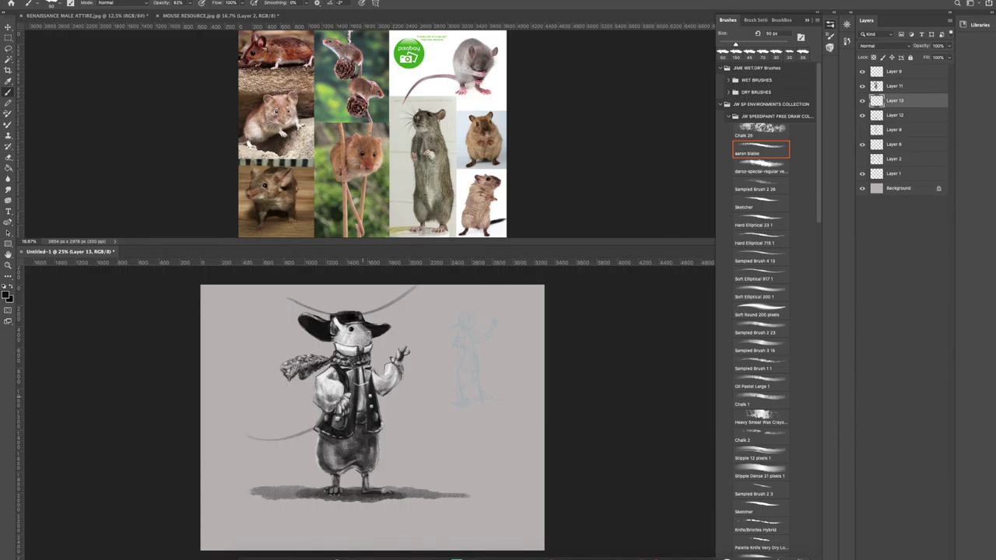
pyautogui.hotkey('ctrl', 'z')
# Test broad arc strokes beside the small blue sketch and try further looping tails behind the character.
pyautogui.moveTo(465, 328); pyautogui.dragTo(496, 311)
pyautogui.moveTo(459, 375); pyautogui.dragTo(501, 315)
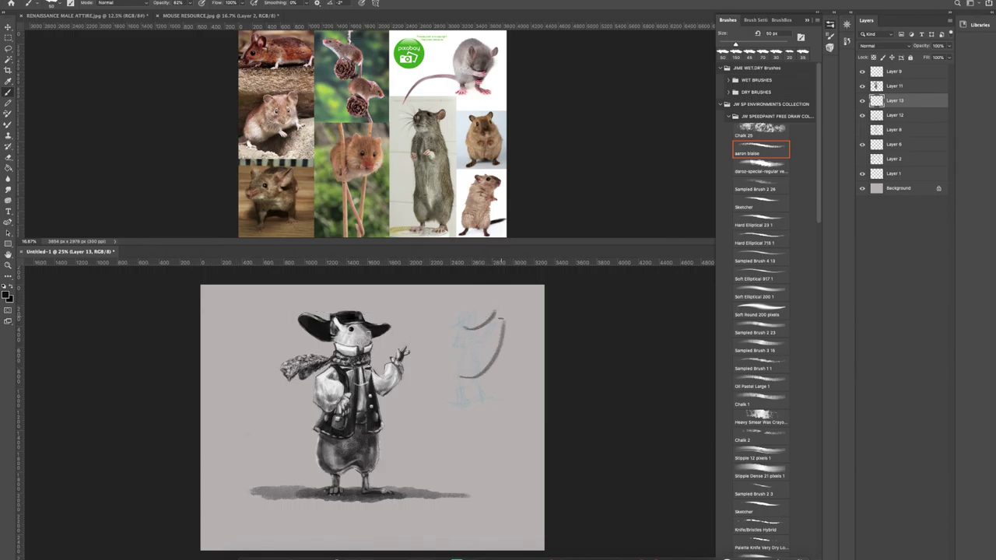
pyautogui.moveTo(447, 428)
pyautogui.mouseDown()
pyautogui.moveTo(459, 449)
pyautogui.moveTo(518, 396)
pyautogui.moveTo(521, 359)
pyautogui.mouseUp()
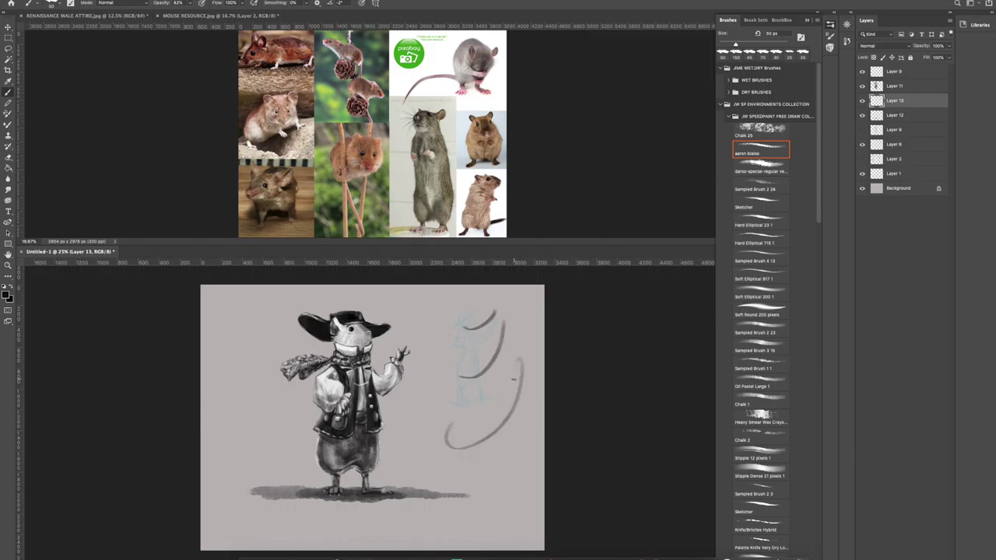
pyautogui.moveTo(316, 454)
pyautogui.mouseDown()
pyautogui.moveTo(264, 502)
pyautogui.moveTo(310, 507)
pyautogui.moveTo(396, 450)
pyautogui.moveTo(448, 425)
pyautogui.mouseUp()
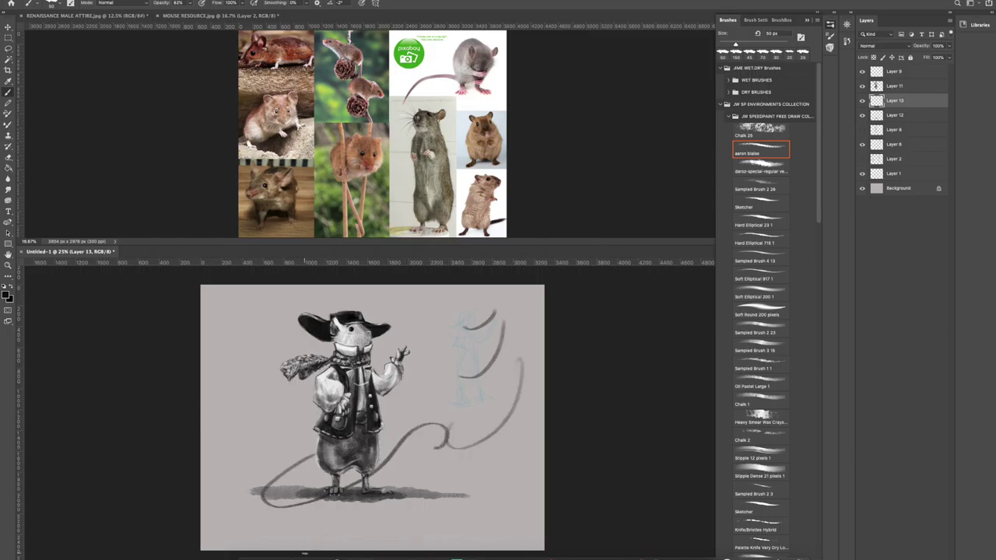
pyautogui.hotkey('ctrl', 'z')
pyautogui.hotkey('ctrl', 'z')
pyautogui.moveTo(319, 456)
pyautogui.mouseDown()
pyautogui.moveTo(307, 506)
pyautogui.moveTo(450, 453)
pyautogui.moveTo(435, 456)
pyautogui.mouseUp()
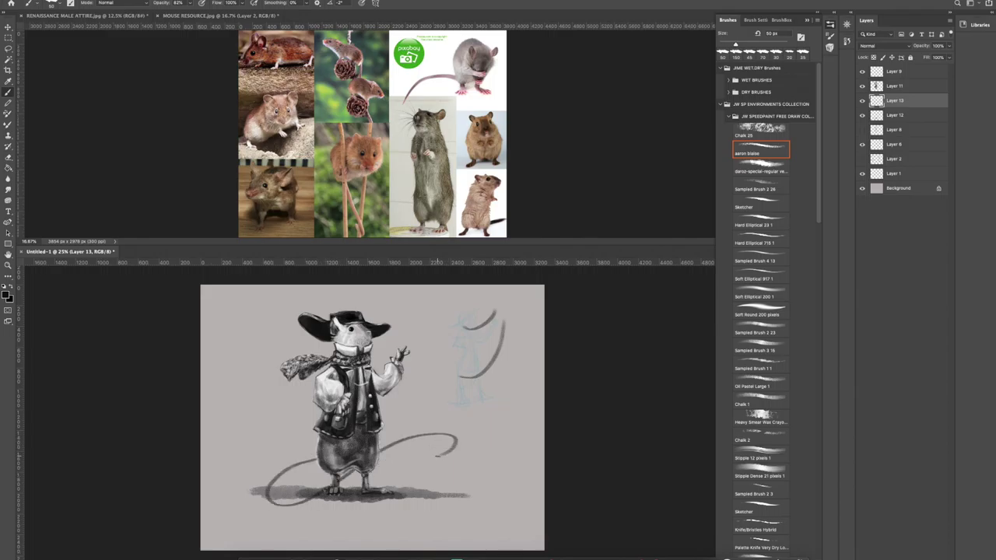
pyautogui.hotkey('ctrl', 'z')
# Draw a looping tail behind the legs and add a dark tuft at its tip with a 30 px brush.
pyautogui.moveTo(337, 441)
pyautogui.mouseDown()
pyautogui.moveTo(295, 457)
pyautogui.moveTo(315, 482)
pyautogui.moveTo(429, 465)
pyautogui.moveTo(436, 473)
pyautogui.moveTo(436, 462)
pyautogui.mouseUp()
pyautogui.moveTo(429, 458); pyautogui.dragTo(440, 479)
pyautogui.press('[')
pyautogui.press('[')
pyautogui.moveTo(430, 462); pyautogui.dragTo(437, 475)
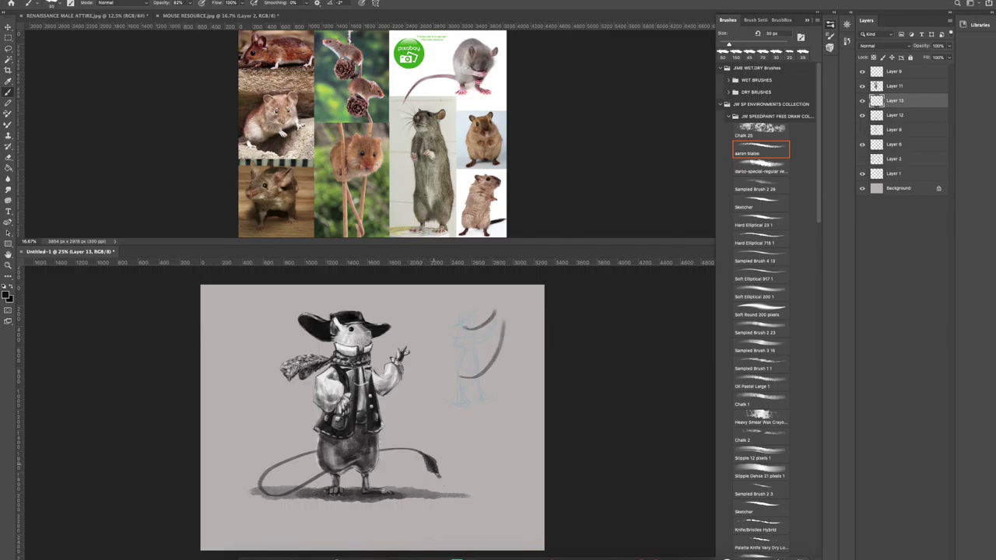
pyautogui.moveTo(264, 467)
pyautogui.mouseDown()
pyautogui.moveTo(274, 473)
pyautogui.moveTo(311, 451)
pyautogui.mouseUp()
# Move the tail layer above the character, shade the tail in light grey and black, and trim its loop with a 40 px eraser.
pyautogui.moveTo(896, 101); pyautogui.dragTo(897, 82)
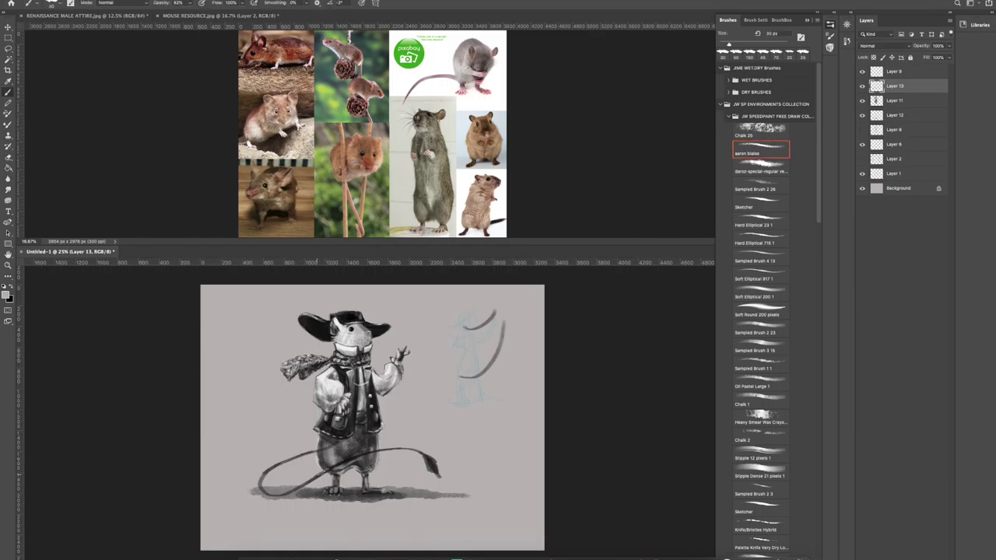
pyautogui.press('[')
pyautogui.moveTo(347, 459); pyautogui.dragTo(384, 450)
pyautogui.click(191, 4)
pyautogui.moveTo(190, 13); pyautogui.dragTo(199, 14)
pyautogui.press('x')
pyautogui.press('e')
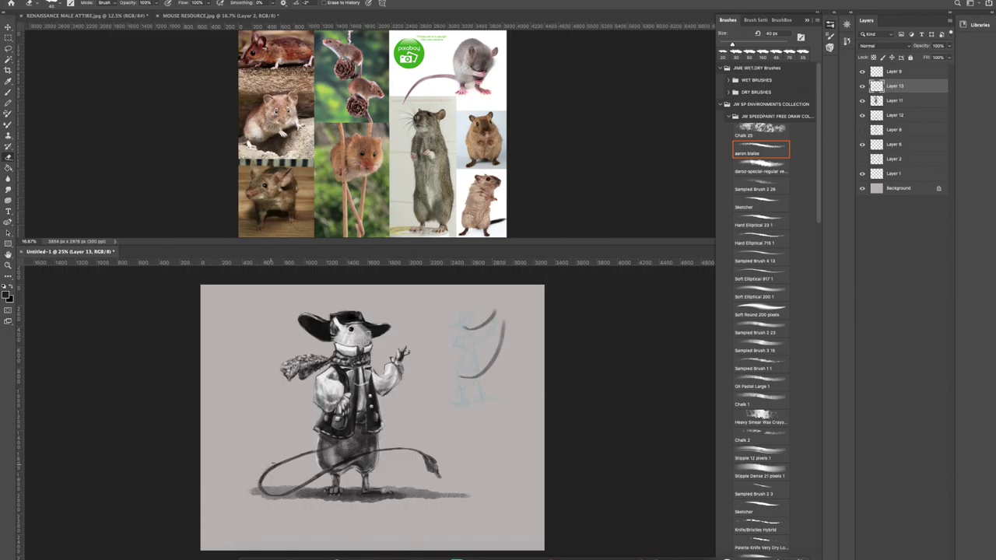
pyautogui.moveTo(267, 470); pyautogui.dragTo(264, 474)
# Duplicate the tail layer twice.
pyautogui.rightClick(921, 88)
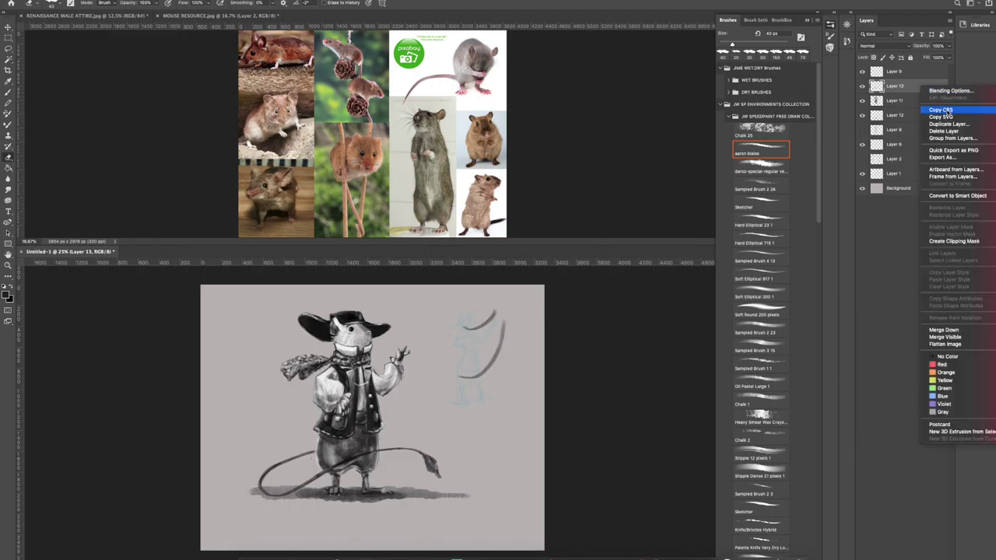
pyautogui.click(962, 124)
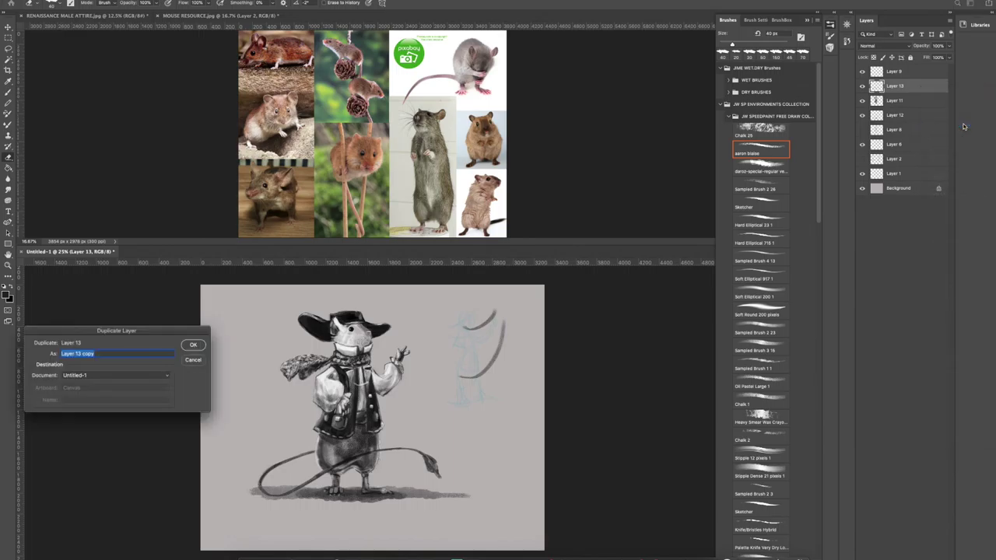
pyautogui.press('Return')
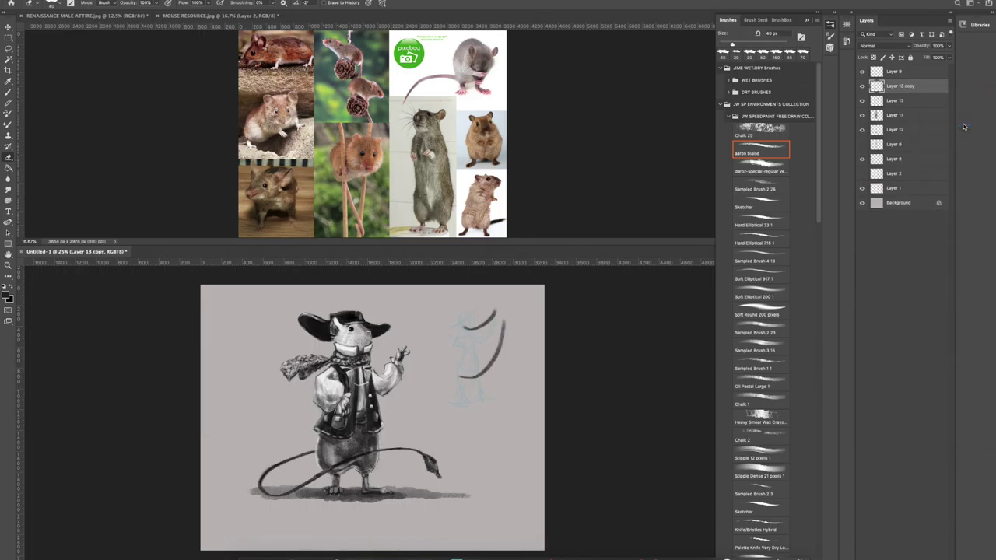
pyautogui.rightClick(930, 89)
pyautogui.click(958, 122)
pyautogui.press('Return')
pyautogui.hotkey('ctrl', 't')
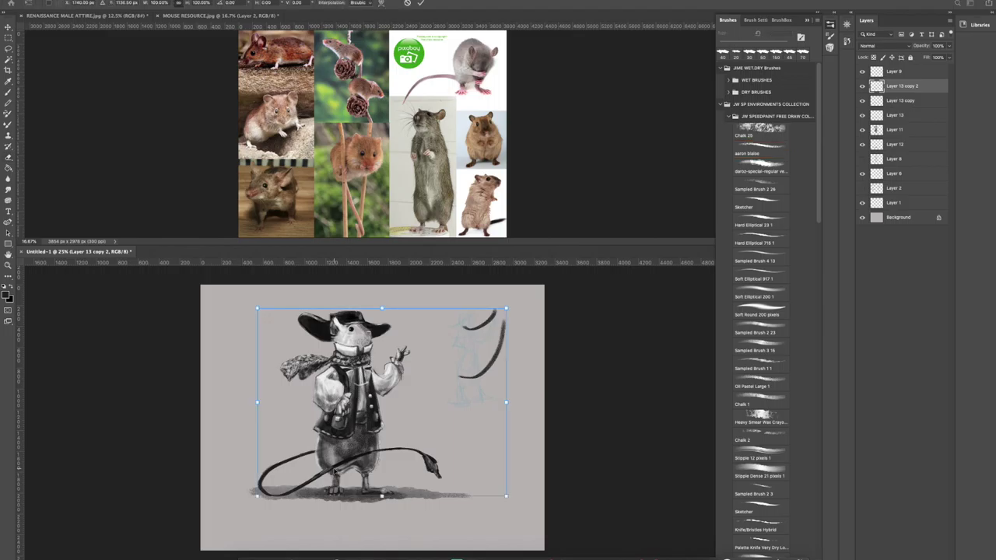
pyautogui.press('Return')
# Clear the stray arc strokes around the small blue sketch from all three tail layers and deselect.
pyautogui.click(8, 37)
pyautogui.moveTo(527, 306)
pyautogui.mouseDown()
pyautogui.moveTo(445, 404)
pyautogui.moveTo(437, 436)
pyautogui.mouseUp()
pyautogui.click(77, 0)
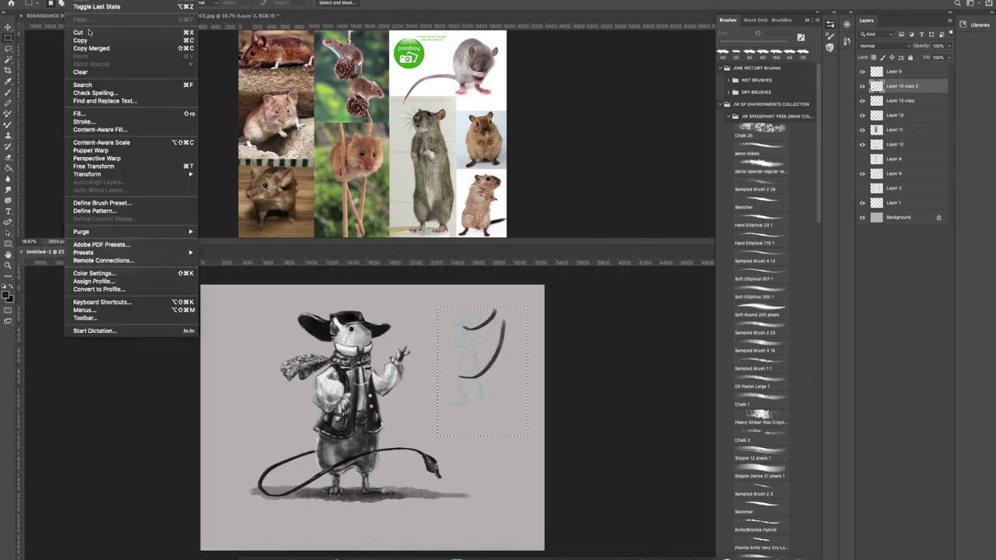
pyautogui.click(82, 72)
pyautogui.click(902, 100)
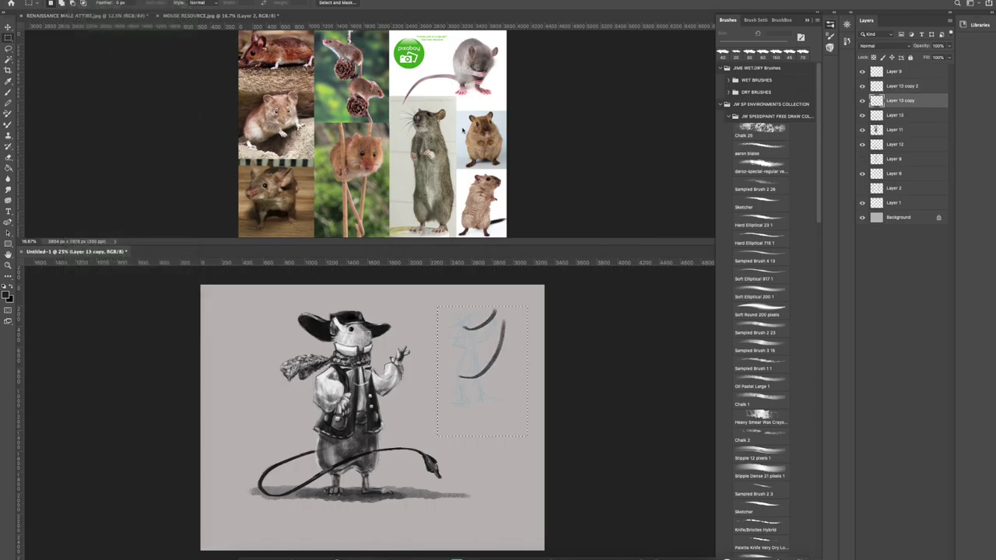
pyautogui.click(78, 0)
pyautogui.click(95, 72)
pyautogui.click(918, 116)
pyautogui.click(78, 0)
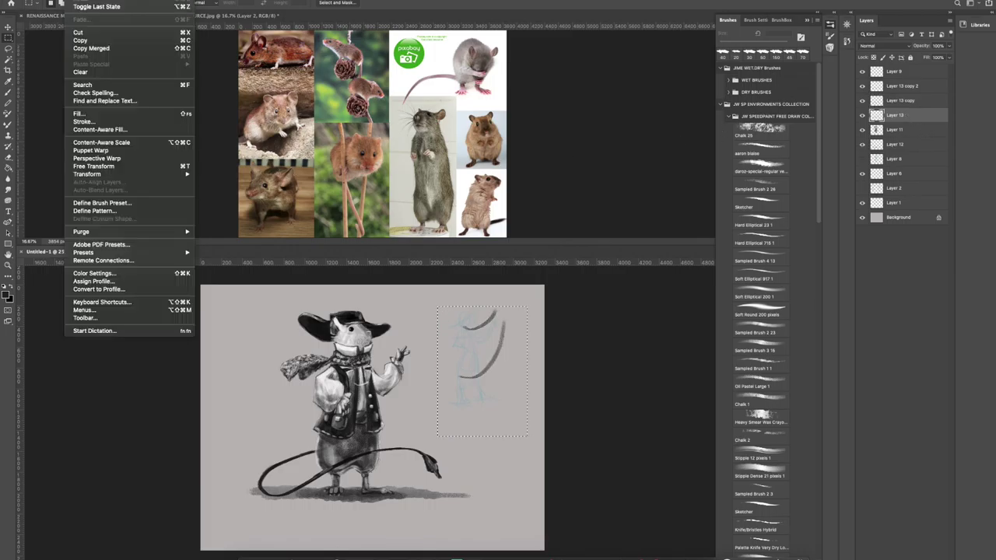
pyautogui.click(93, 72)
pyautogui.press('super+d')
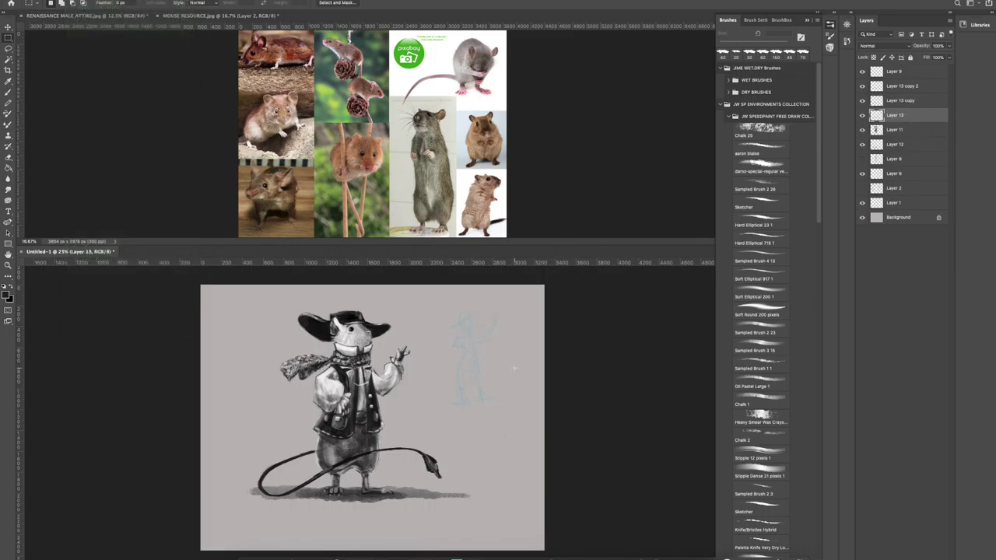
# Squash the topmost tail copy vertically into a thin cast shadow at ground level.
pyautogui.click(912, 87)
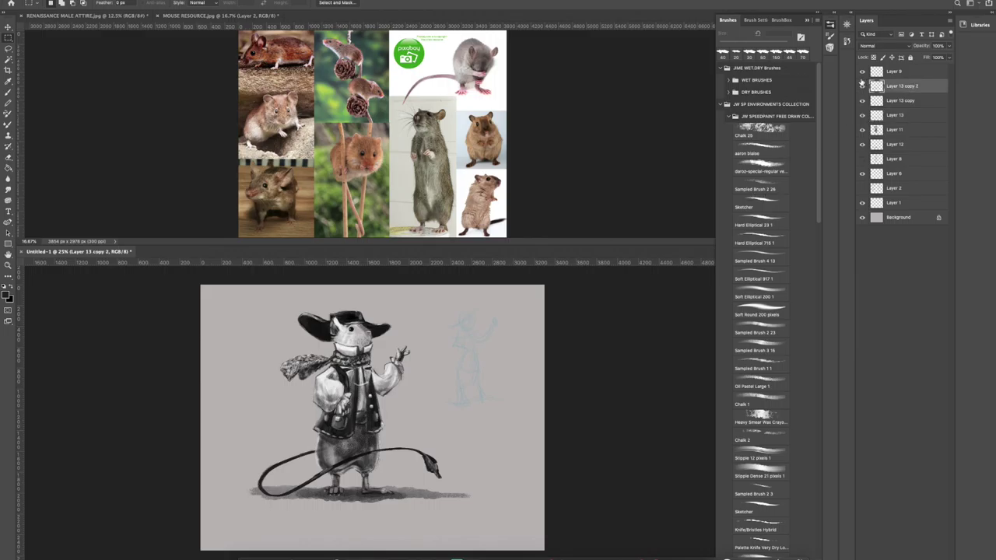
pyautogui.press('super+t')
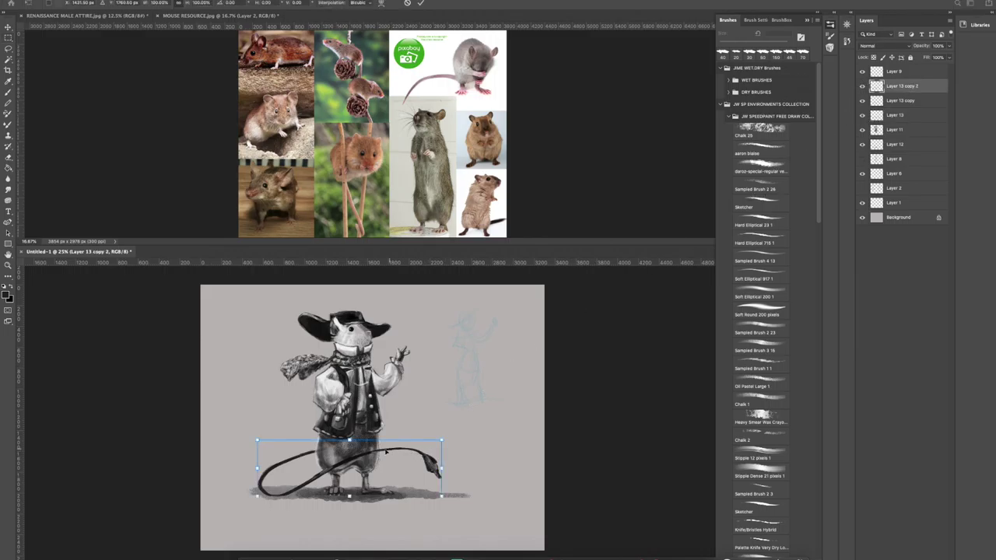
pyautogui.moveTo(349, 441); pyautogui.dragTo(349, 494)
pyautogui.moveTo(443, 496); pyautogui.dragTo(418, 493)
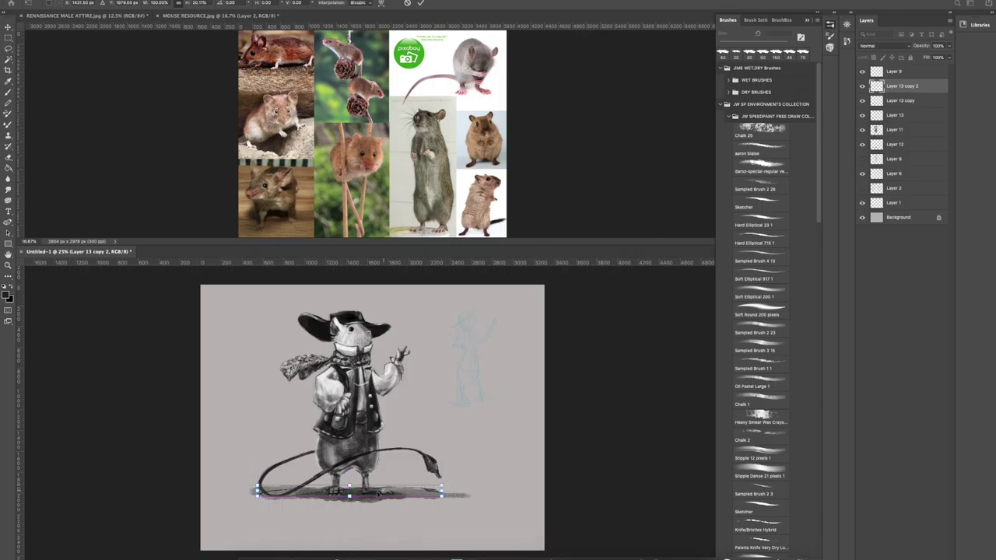
pyautogui.moveTo(348, 495)
pyautogui.mouseDown()
pyautogui.moveTo(348, 508)
pyautogui.moveTo(350, 491)
pyautogui.mouseUp()
pyautogui.press('Return')
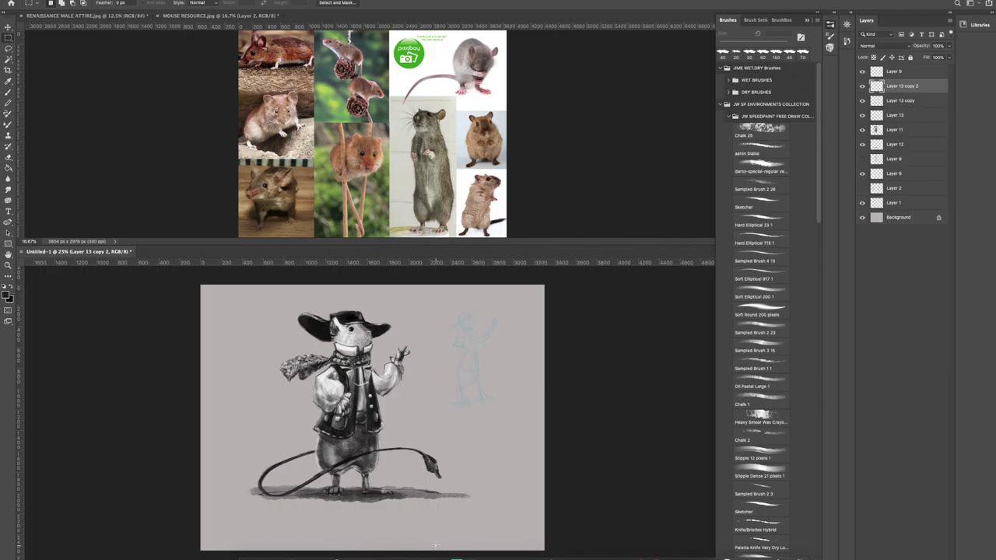
# Hide the painted ground shadow on Layer 12 and duplicate the character painting on Layer 11.
pyautogui.click(861, 146)
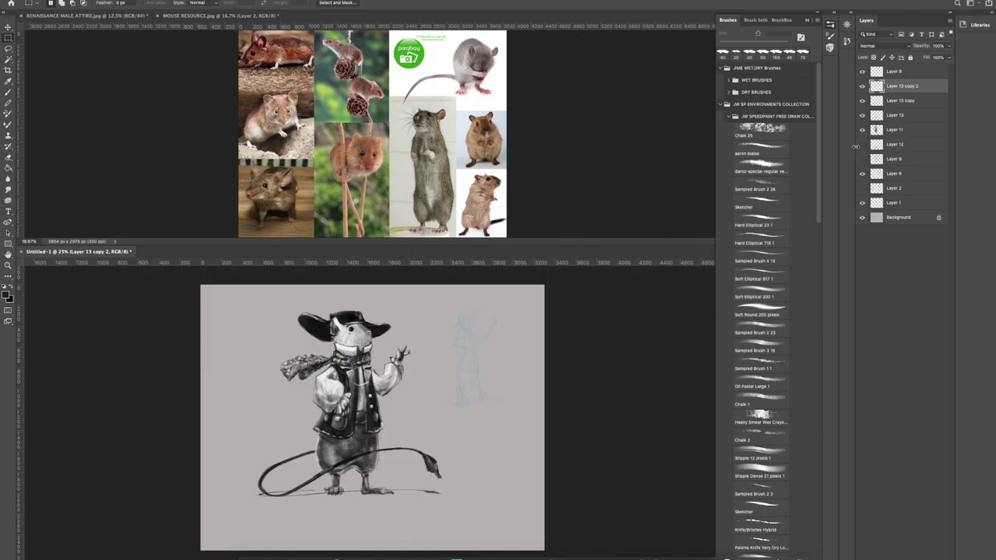
pyautogui.click(908, 130)
pyautogui.rightClick(918, 129)
pyautogui.click(951, 168)
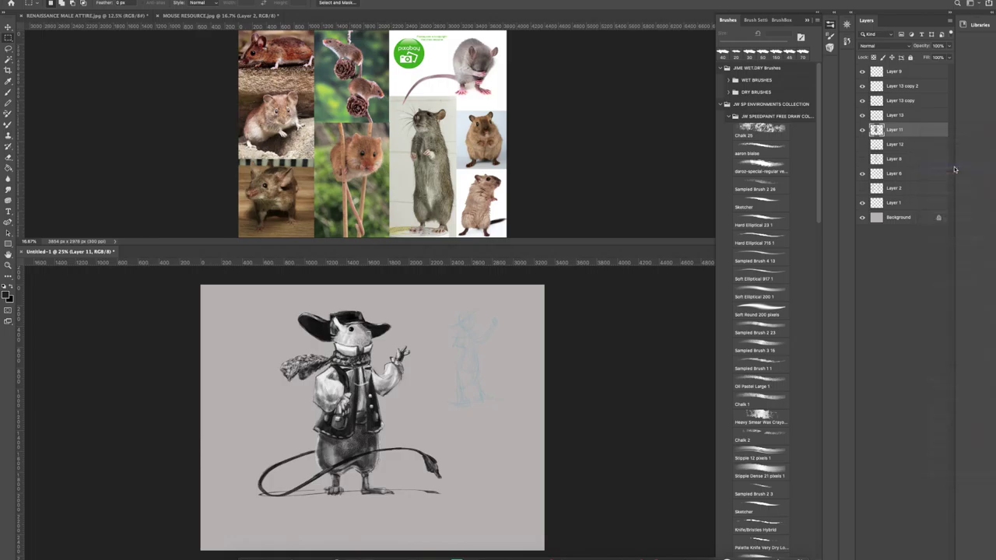
pyautogui.press('Return')
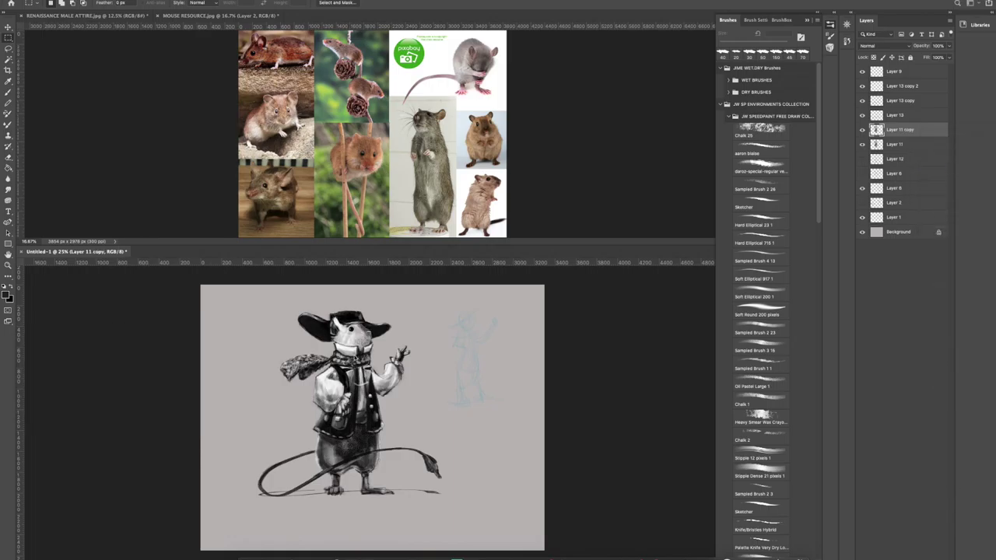
# Squash the character copy vertically down to the feet to form a flat cast shadow.
pyautogui.hotkey('ctrl', 't')
pyautogui.moveTo(347, 310); pyautogui.dragTo(345, 494)
pyautogui.press('Return')
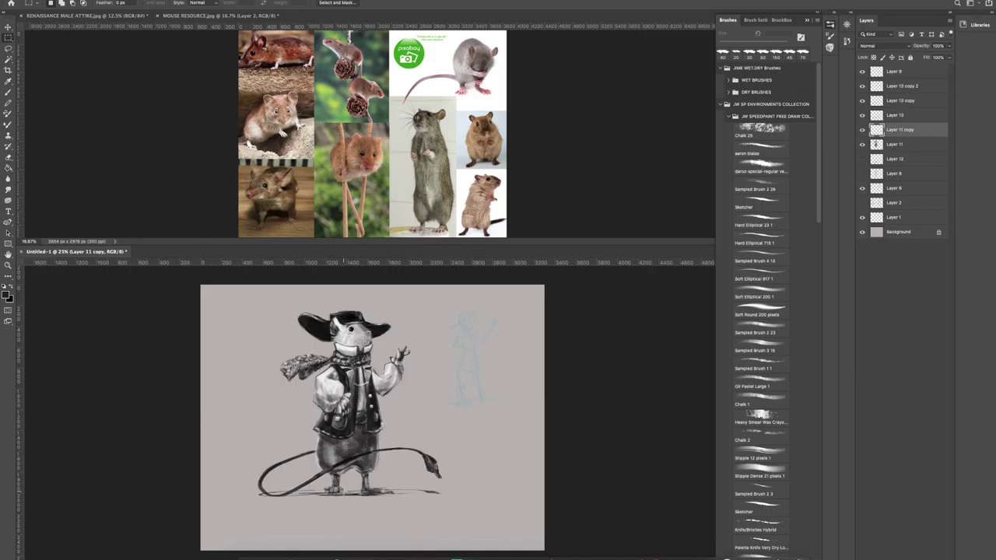
# Move the flattened tail and character shadow layers beneath Layer 11 and merge them into one shadow layer.
pyautogui.click(915, 87)
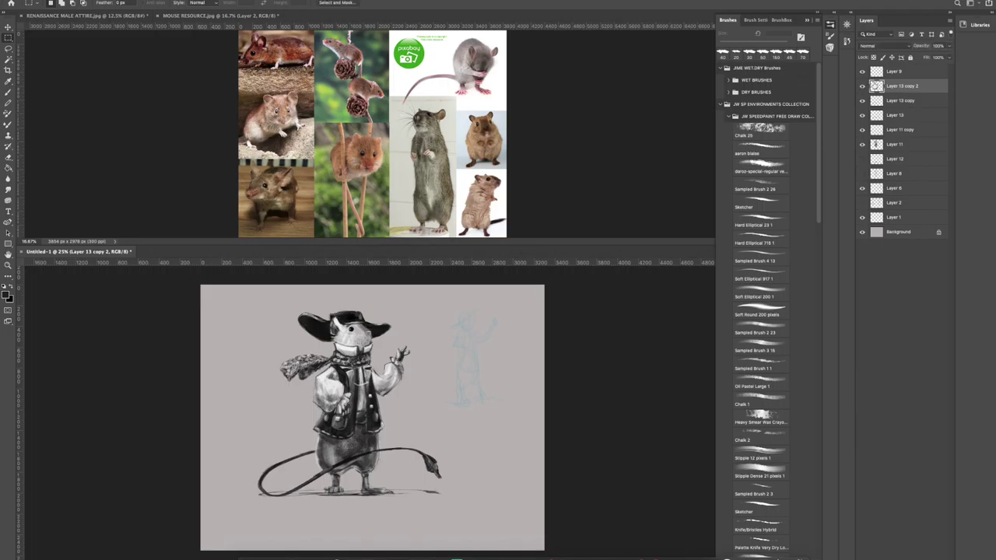
pyautogui.moveTo(910, 87); pyautogui.dragTo(900, 149)
pyautogui.moveTo(889, 114); pyautogui.dragTo(902, 141)
pyautogui.rightClick(916, 146)
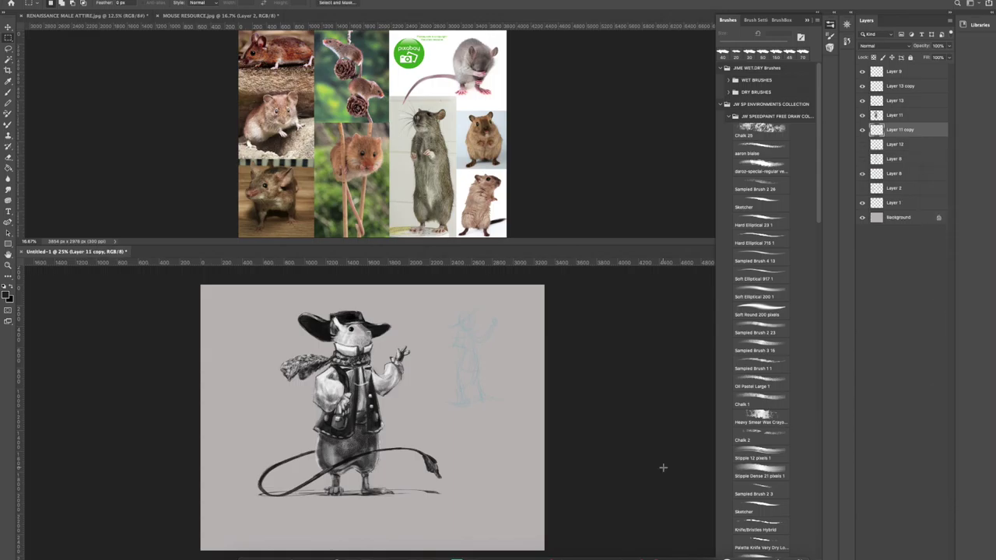
# Transform the merged cast shadow, stretching it along the ground from the tail loop towards the canvas's right edge.
pyautogui.click(95, 0)
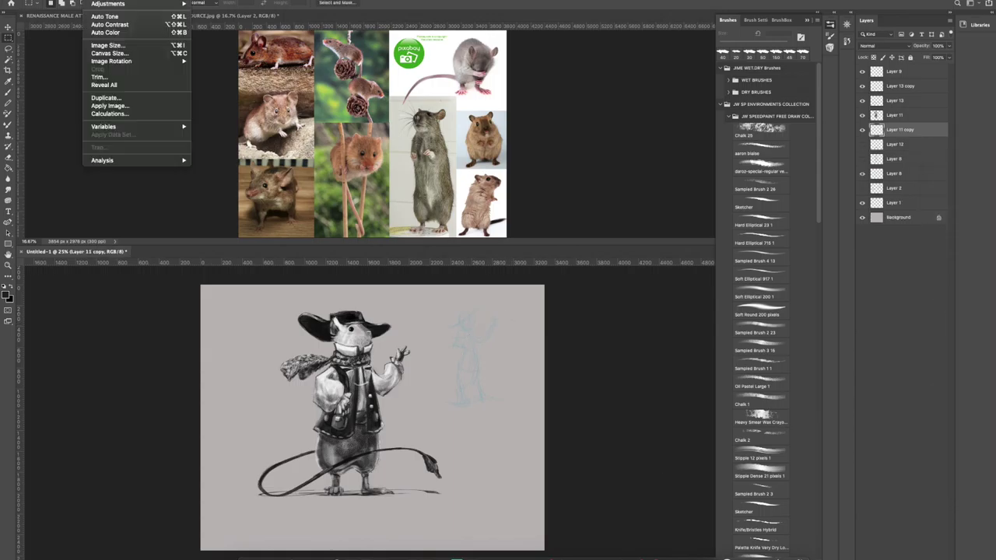
pyautogui.moveTo(106, 5)
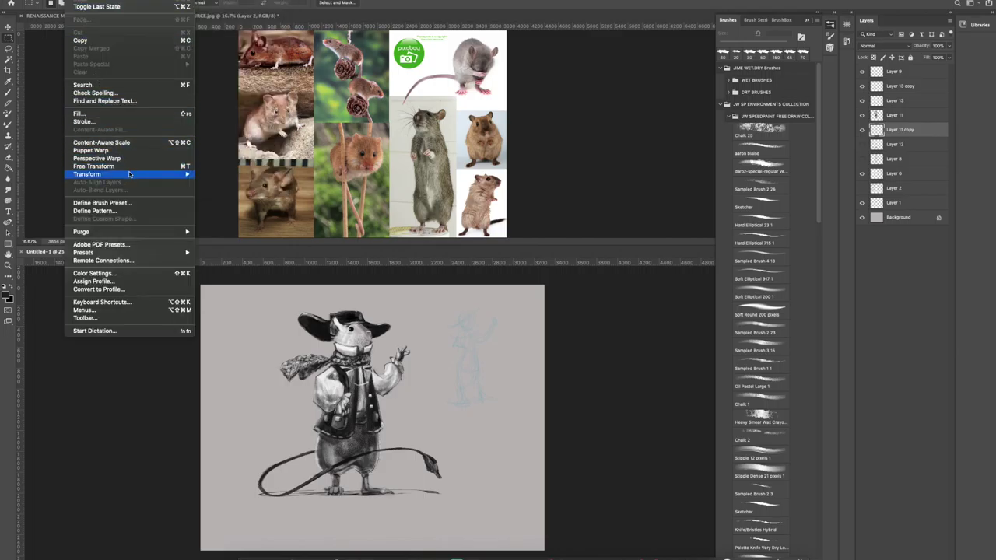
pyautogui.moveTo(177, 180)
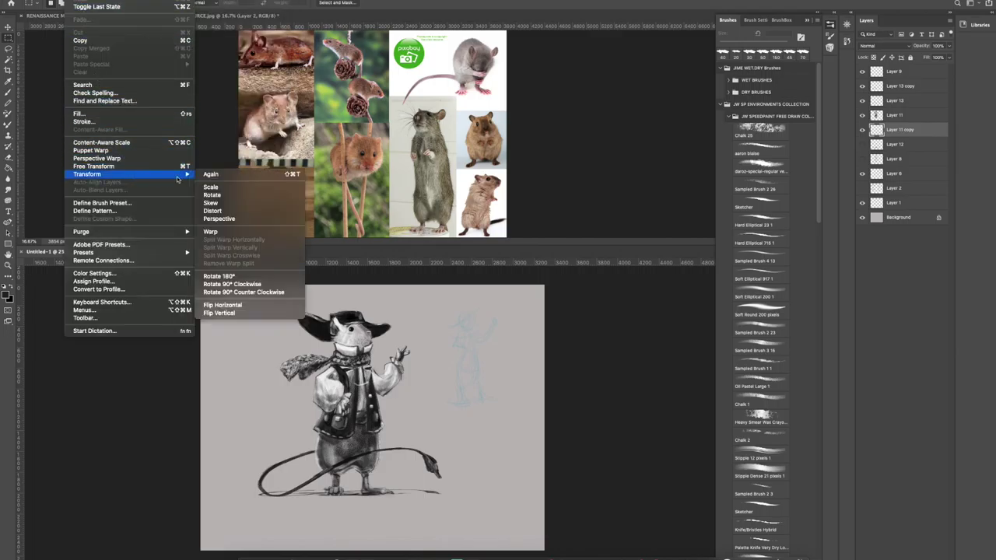
pyautogui.click(251, 195)
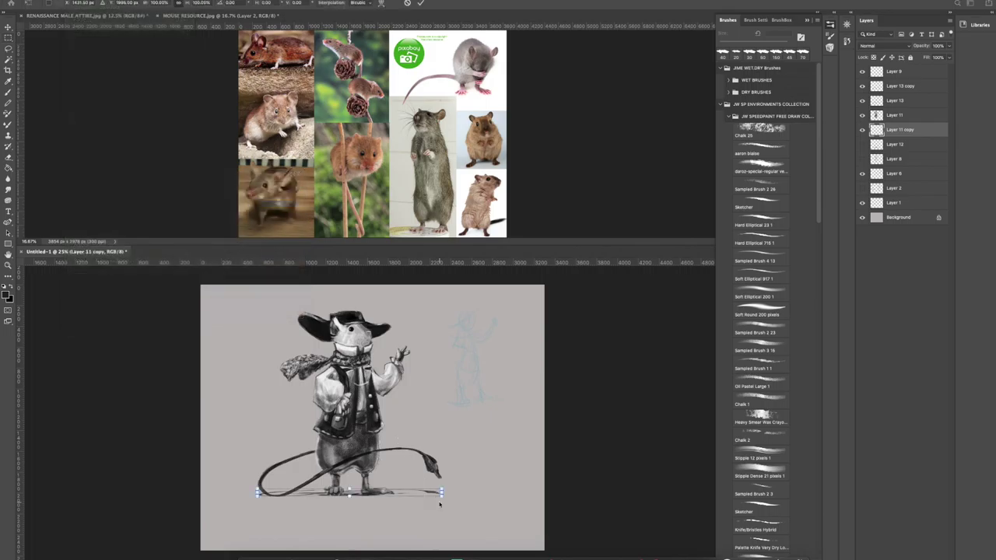
pyautogui.moveTo(442, 495); pyautogui.dragTo(547, 496)
pyautogui.moveTo(259, 498); pyautogui.dragTo(277, 498)
pyautogui.moveTo(547, 495); pyautogui.dragTo(596, 528)
pyautogui.press('Return')
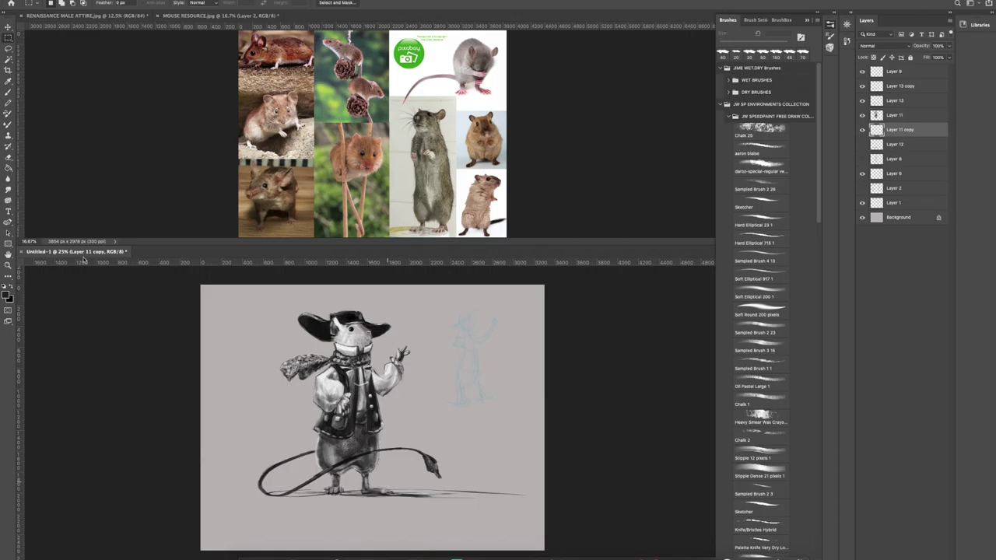
# Sketch a light-direction arrow and a small shaded ball in the canvas's upper-left area beside the hat.
pyautogui.press('b')
pyautogui.moveTo(239, 309); pyautogui.dragTo(255, 328)
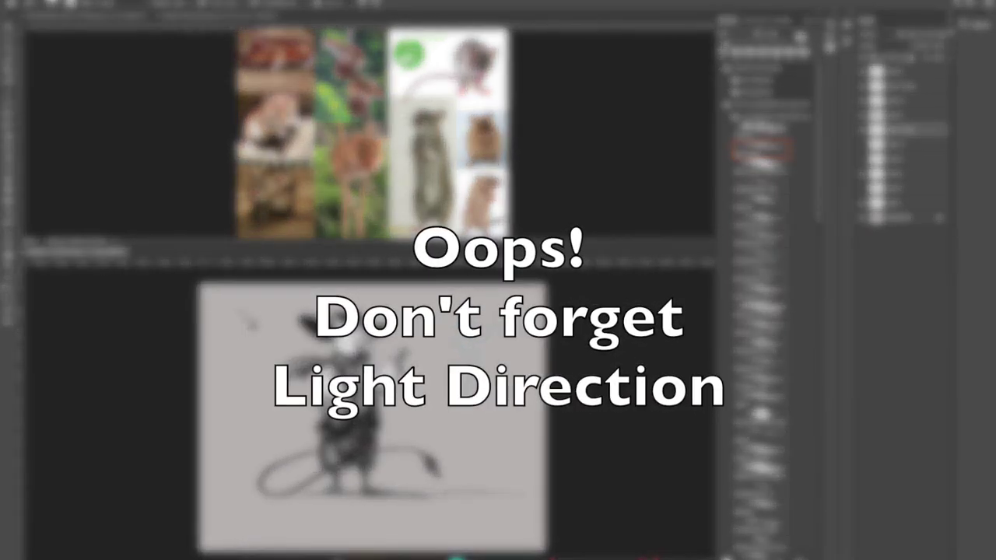
pyautogui.moveTo(259, 315)
pyautogui.mouseDown()
pyautogui.moveTo(280, 312)
pyautogui.moveTo(262, 307)
pyautogui.moveTo(277, 315)
pyautogui.mouseUp()
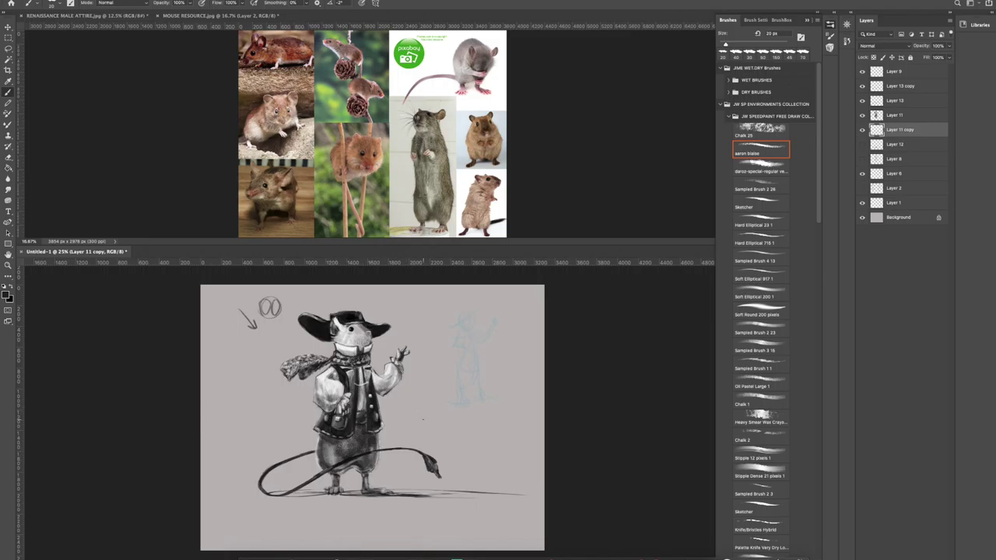
pyautogui.hotkey('ctrl', 'z')
pyautogui.moveTo(269, 314); pyautogui.dragTo(278, 305)
# Merge the two tail layers, Layer 13 copy and Layer 13, into a single layer.
pyautogui.click(901, 117)
pyautogui.click(861, 88)
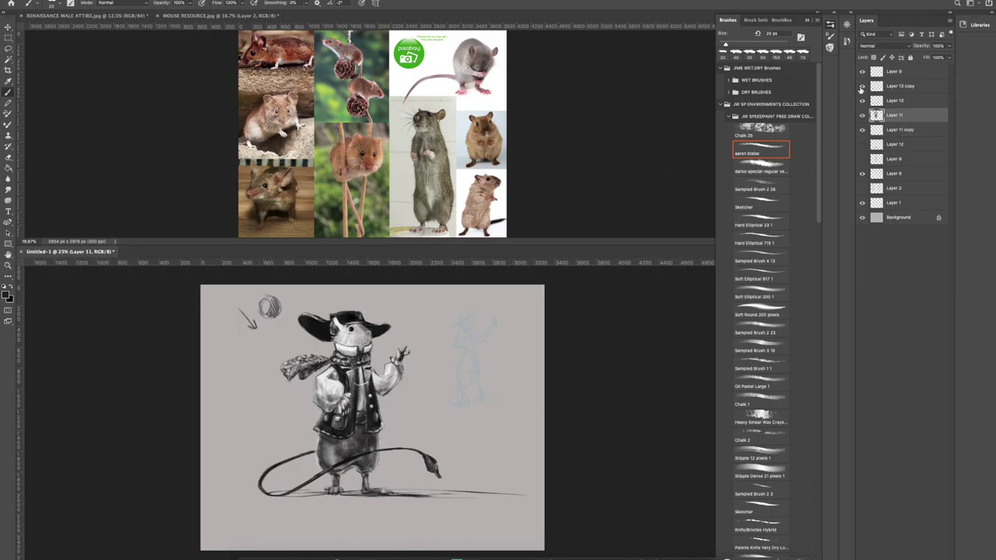
pyautogui.click(861, 88)
pyautogui.click(907, 75)
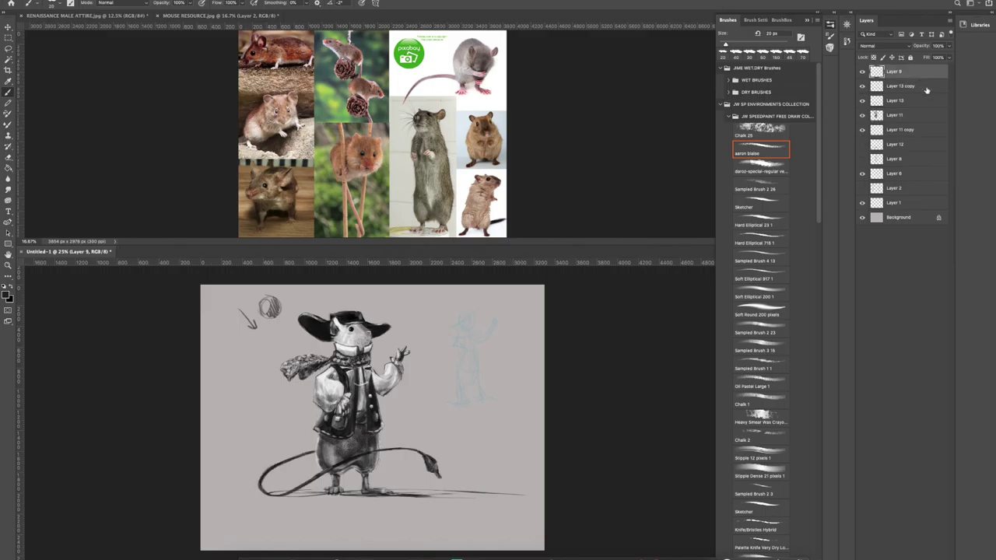
pyautogui.click(922, 88)
pyautogui.keyDown('shift'); pyautogui.click(929, 101); pyautogui.keyUp('shift')
pyautogui.rightClick(930, 102)
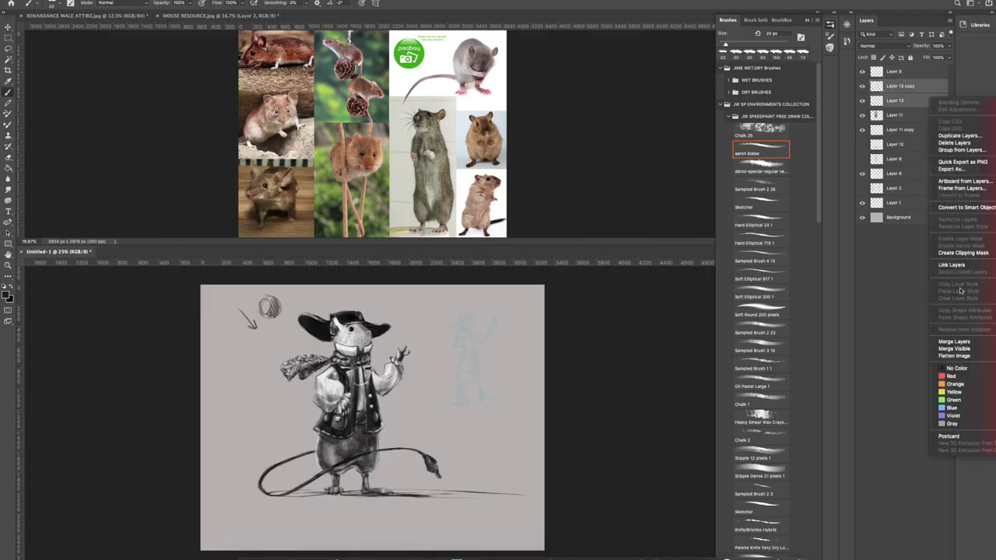
pyautogui.click(954, 341)
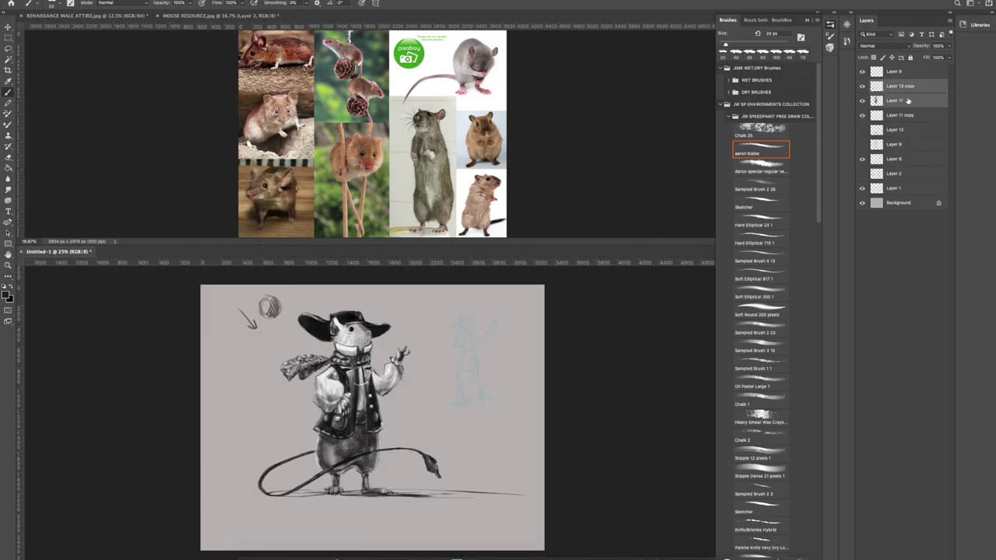
# Brush darker strokes along the cast shadow on Layer 11 copy, from under the tail loop to its far tip.
pyautogui.click(908, 88)
pyautogui.click(10, 167)
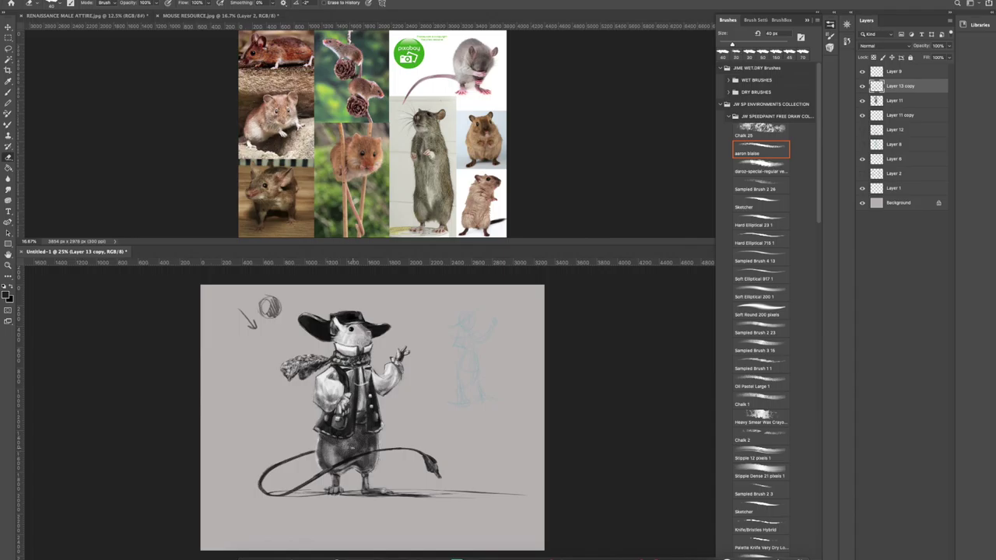
pyautogui.click(904, 114)
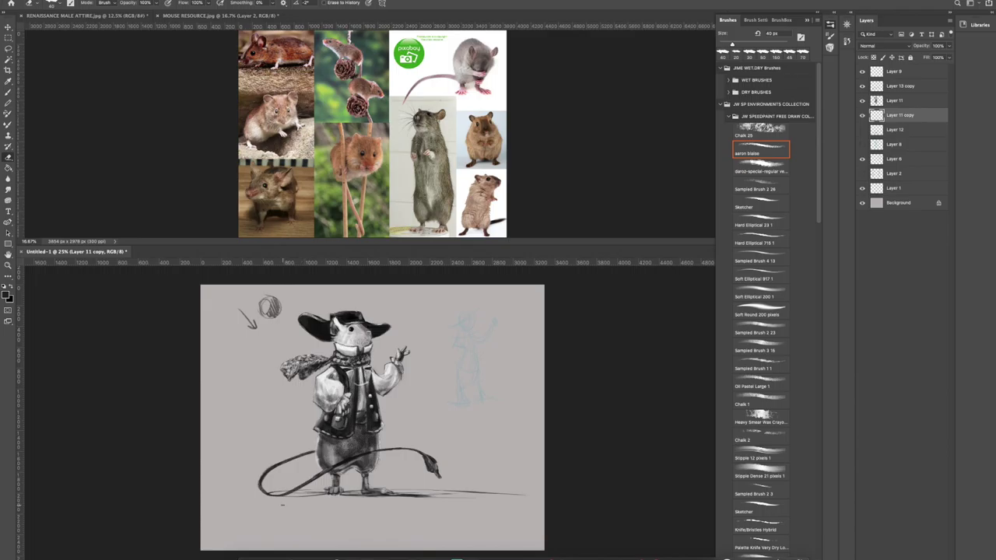
pyautogui.press('b')
pyautogui.moveTo(268, 493); pyautogui.dragTo(527, 493)
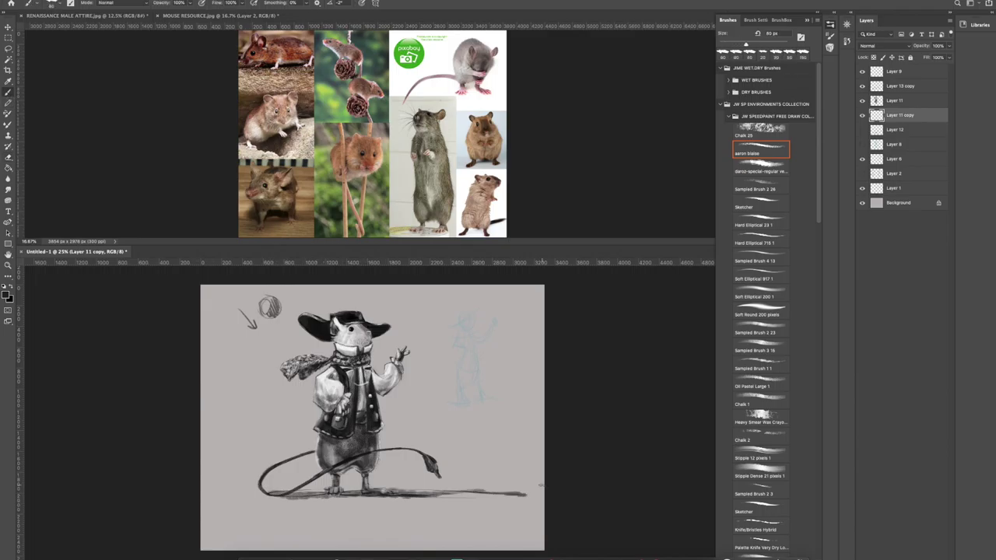
# Merge Layer 9, the tail layer and Layer 11 into one character layer, keeping the shadow layer separate.
pyautogui.click(861, 86)
pyautogui.click(861, 86)
pyautogui.click(861, 72)
pyautogui.click(915, 73)
pyautogui.press('h')
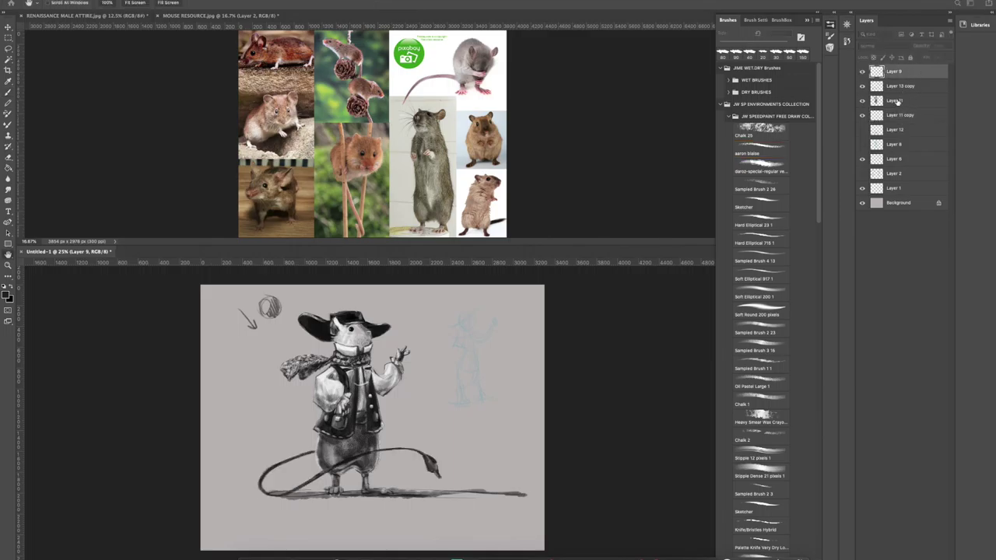
pyautogui.press('b')
pyautogui.keyDown('shift'); pyautogui.click(910, 103); pyautogui.keyUp('shift')
pyautogui.rightClick(912, 101)
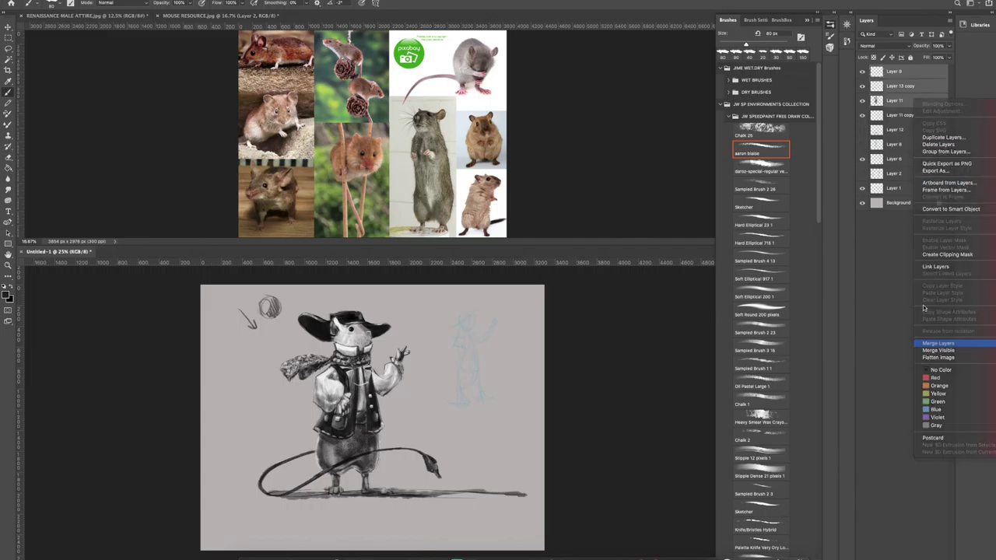
pyautogui.click(937, 343)
pyautogui.click(861, 71)
pyautogui.click(861, 72)
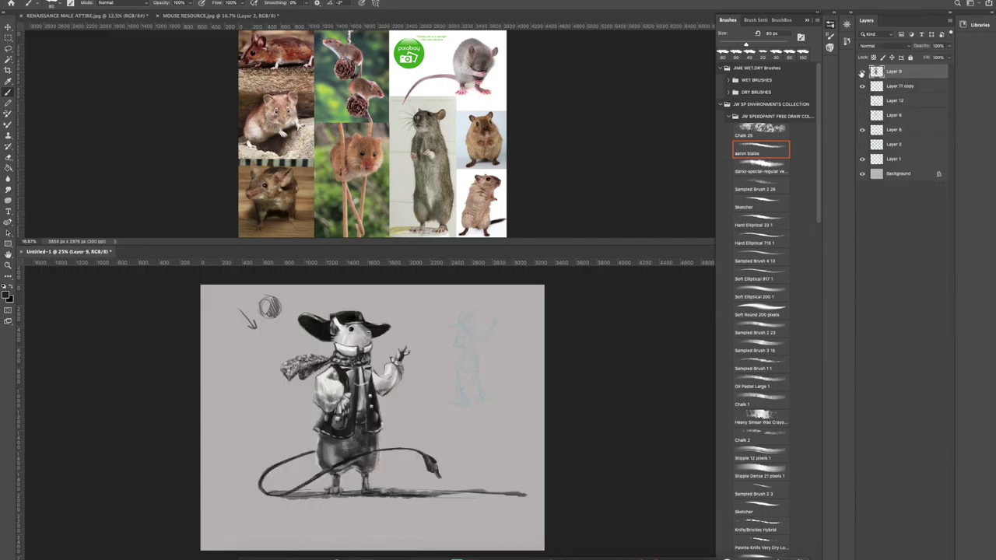
# Clear the light-direction arrow and shaded ball from Layer 11 copy using a rectangular selection, and deselect.
pyautogui.click(867, 88)
pyautogui.click(862, 86)
pyautogui.click(862, 86)
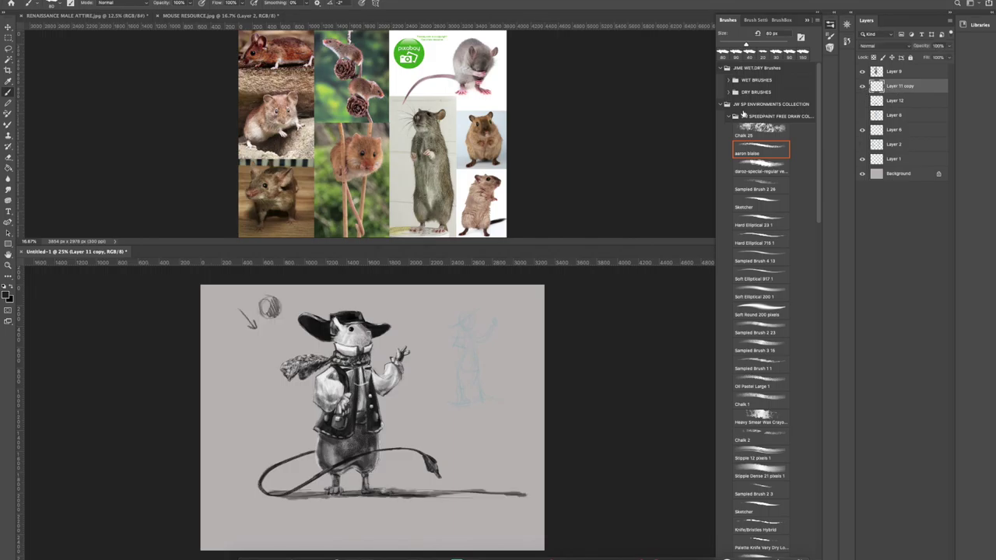
pyautogui.click(8, 37)
pyautogui.moveTo(218, 286)
pyautogui.mouseDown()
pyautogui.moveTo(315, 331)
pyautogui.moveTo(304, 363)
pyautogui.mouseUp()
pyautogui.click(117, 0)
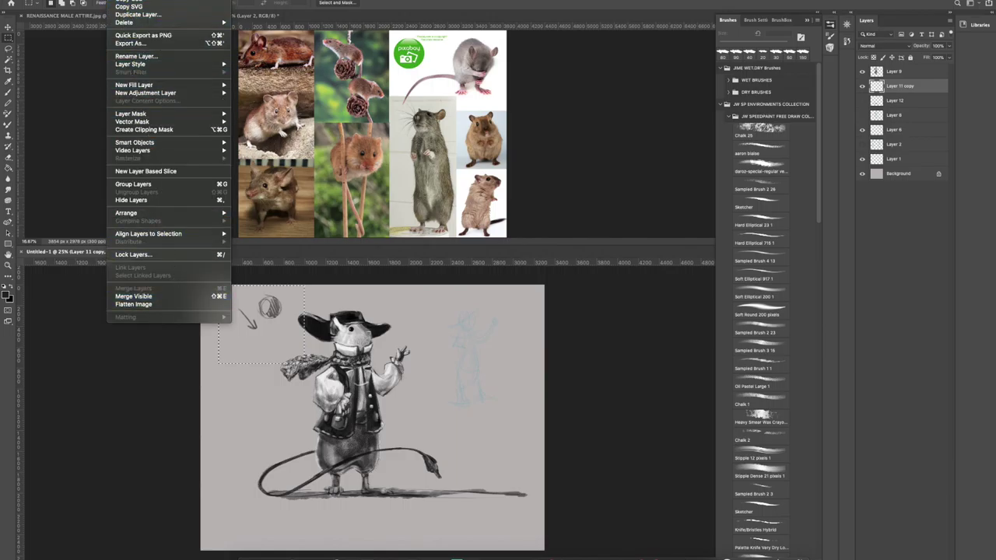
pyautogui.moveTo(74, 0)
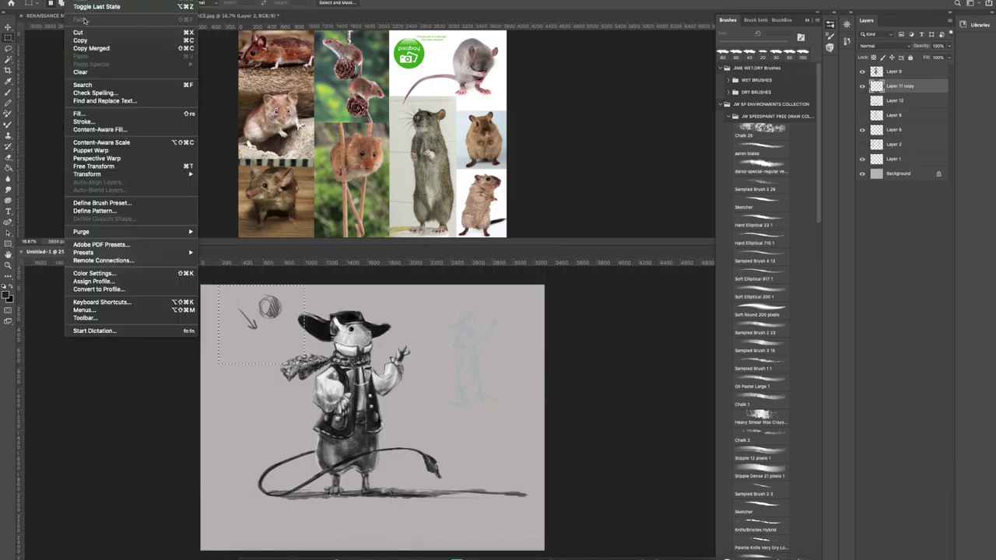
pyautogui.click(84, 73)
pyautogui.hotkey('ctrl', 'd')
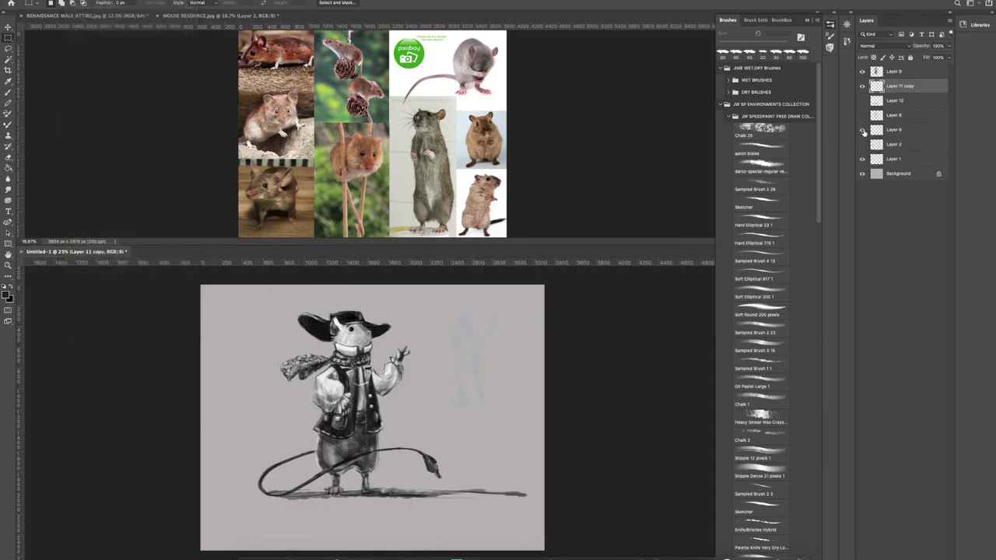
# Delete the small blue sketch's layer and the unused painted ground shadow on Layer 12.
pyautogui.moveTo(909, 137); pyautogui.dragTo(884, 555)
pyautogui.click(862, 101)
pyautogui.click(862, 101)
pyautogui.click(896, 102)
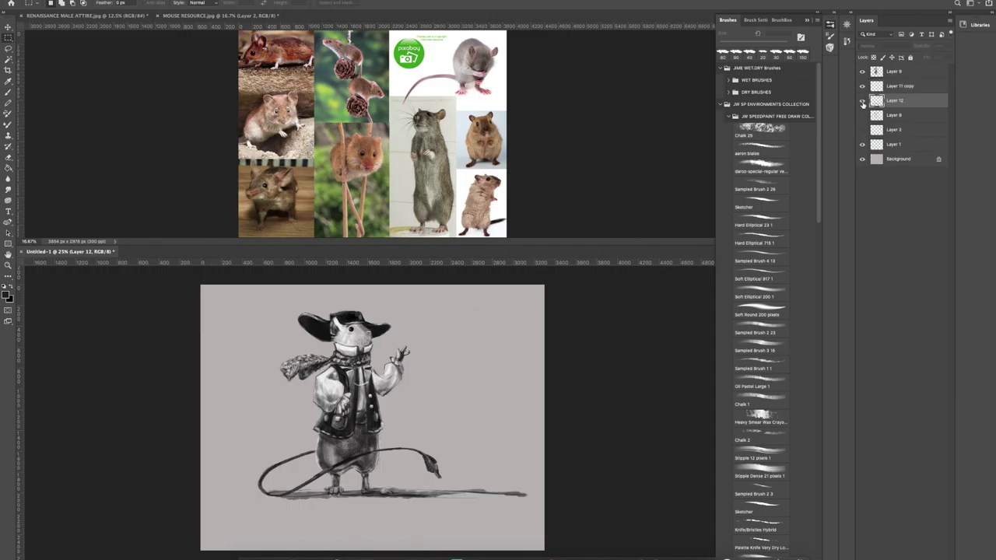
pyautogui.click(862, 103)
pyautogui.click(862, 102)
pyautogui.press('Delete')
pyautogui.moveTo(908, 101)
pyautogui.mouseDown()
pyautogui.moveTo(910, 335)
pyautogui.moveTo(908, 211)
pyautogui.moveTo(890, 101)
pyautogui.mouseUp()
# Check the contents of Layer 8 and Layer 2, and delete Layer 1.
pyautogui.click(862, 102)
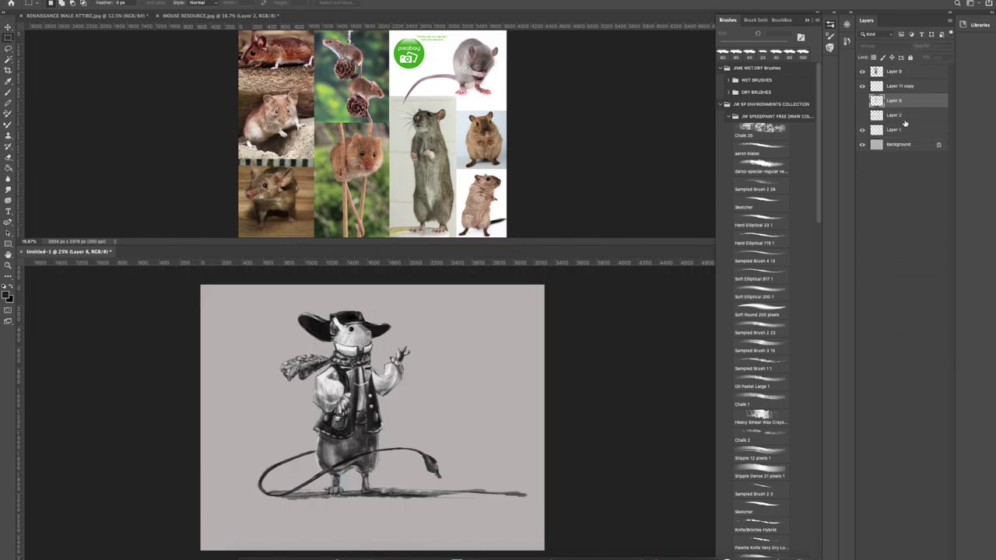
pyautogui.click(861, 115)
pyautogui.click(862, 116)
pyautogui.moveTo(879, 129); pyautogui.dragTo(941, 553)
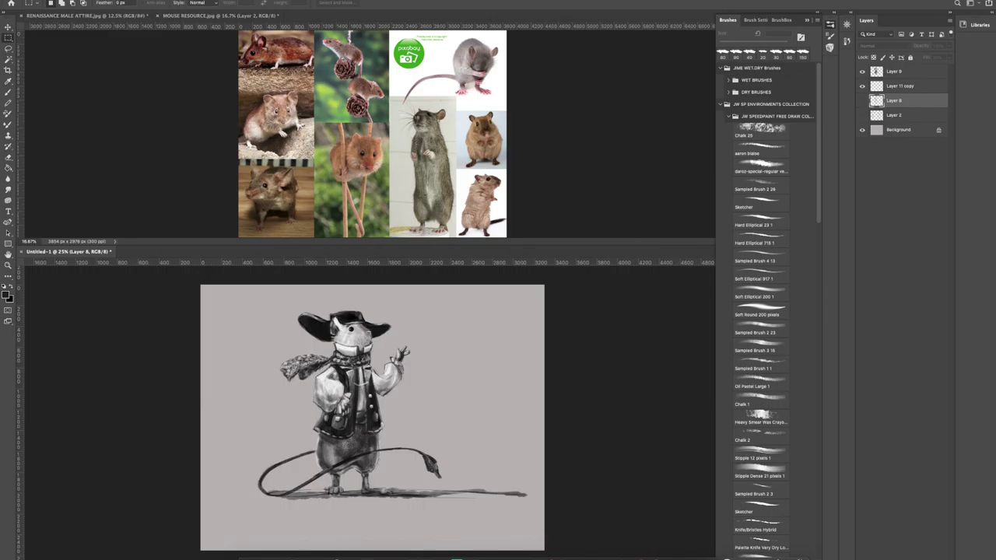
# Save the painting as mrmouse in Photoshop format in the Rfair folder, with layers and Maximize Compatibility enabled.
pyautogui.click(58, 1)
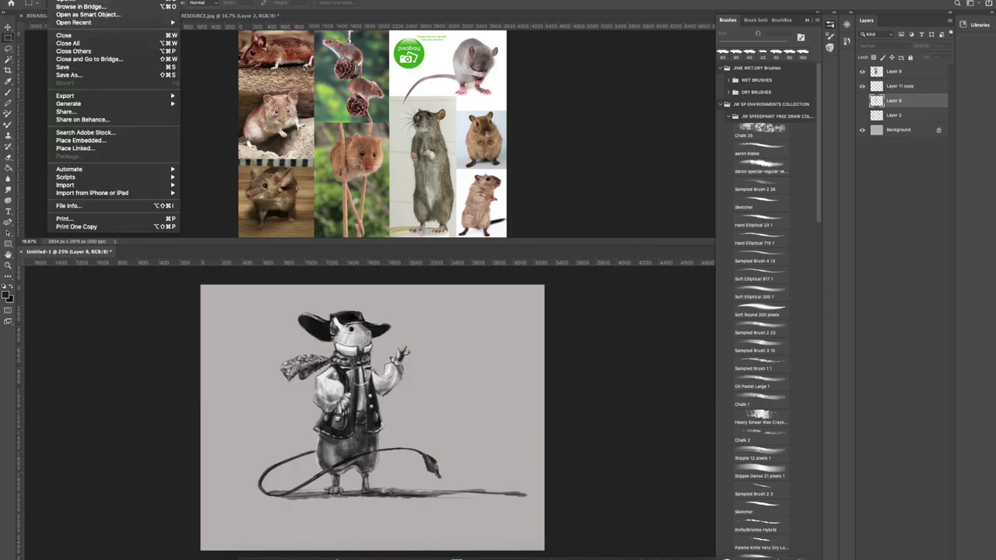
pyautogui.click(84, 72)
pyautogui.click(296, 302)
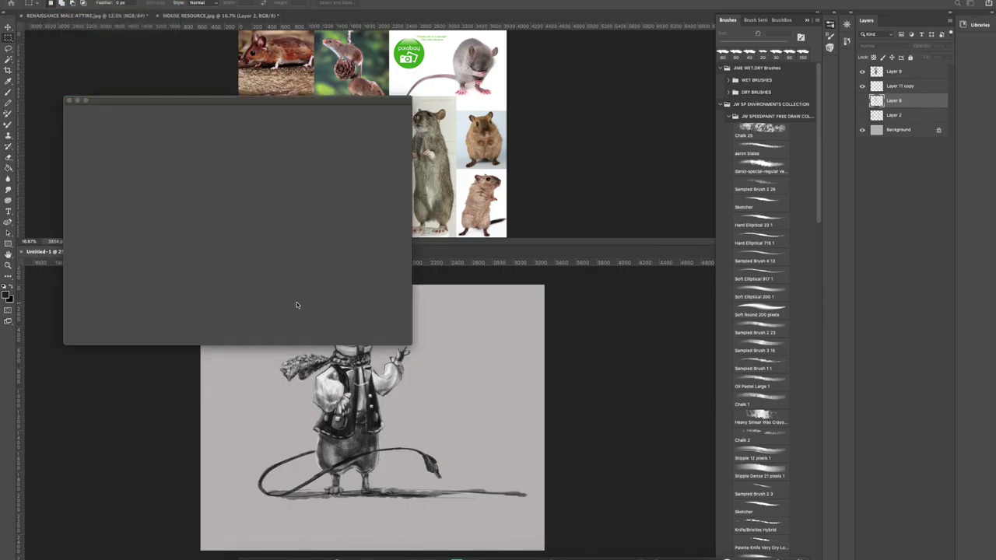
pyautogui.write('mrmouse')
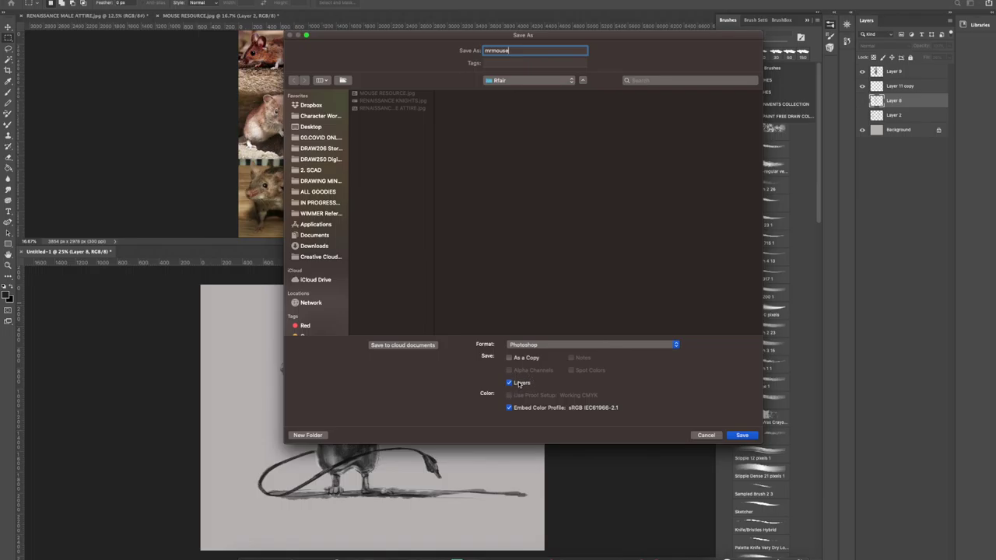
pyautogui.click(563, 348)
pyautogui.click(567, 347)
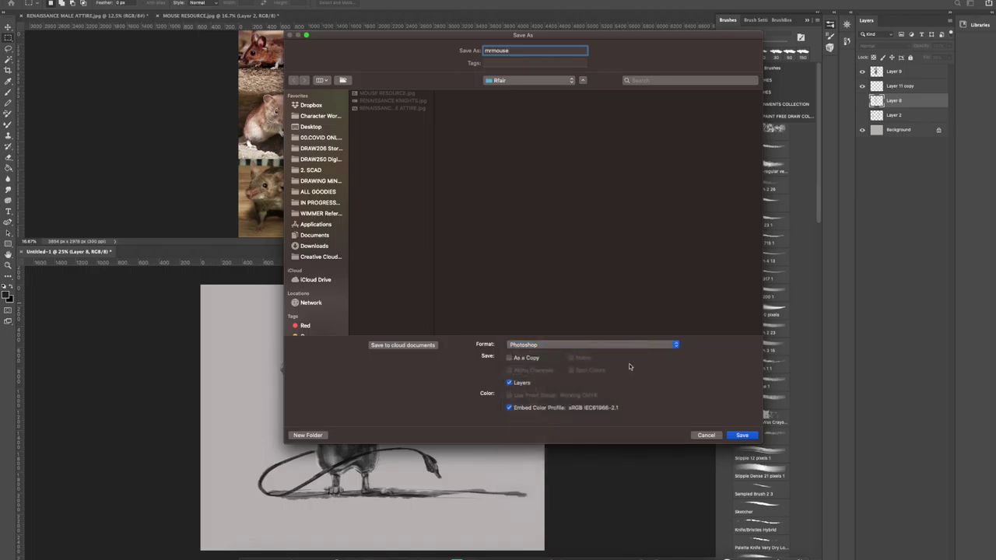
pyautogui.click(739, 436)
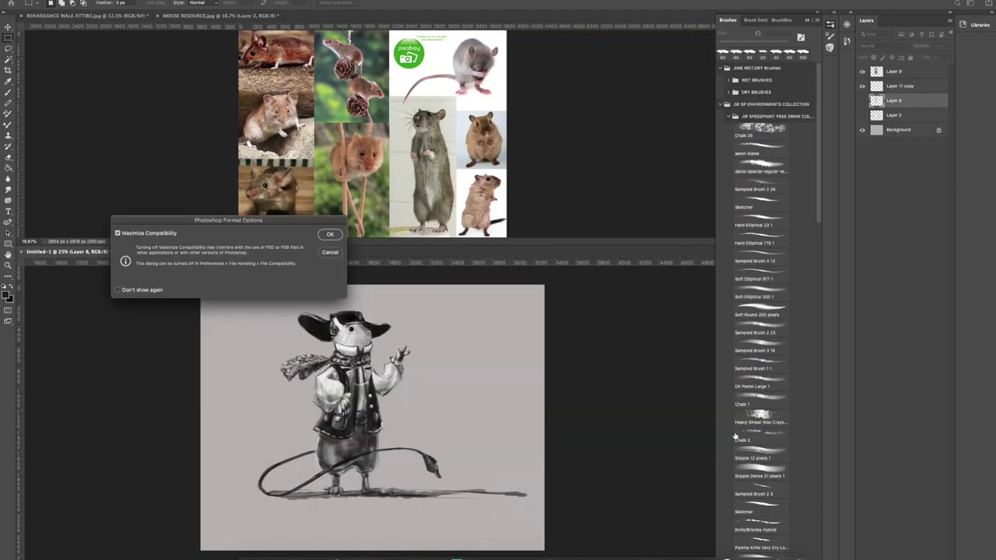
pyautogui.click(330, 234)
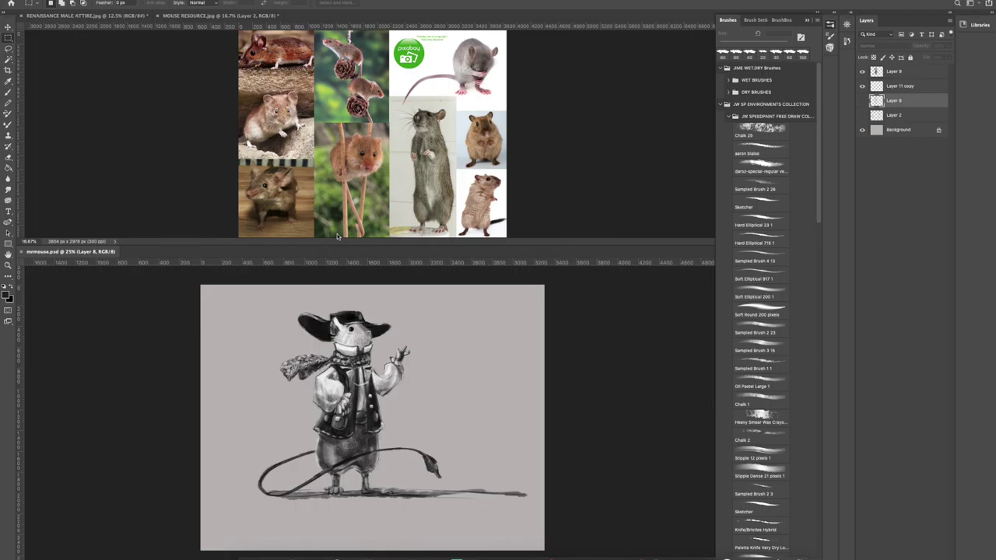
pyautogui.click(563, 238)
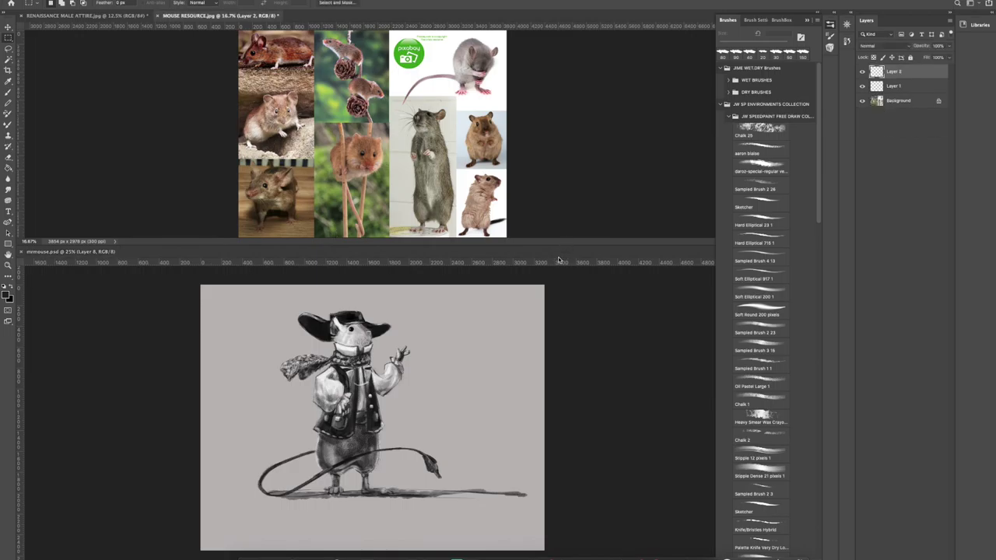